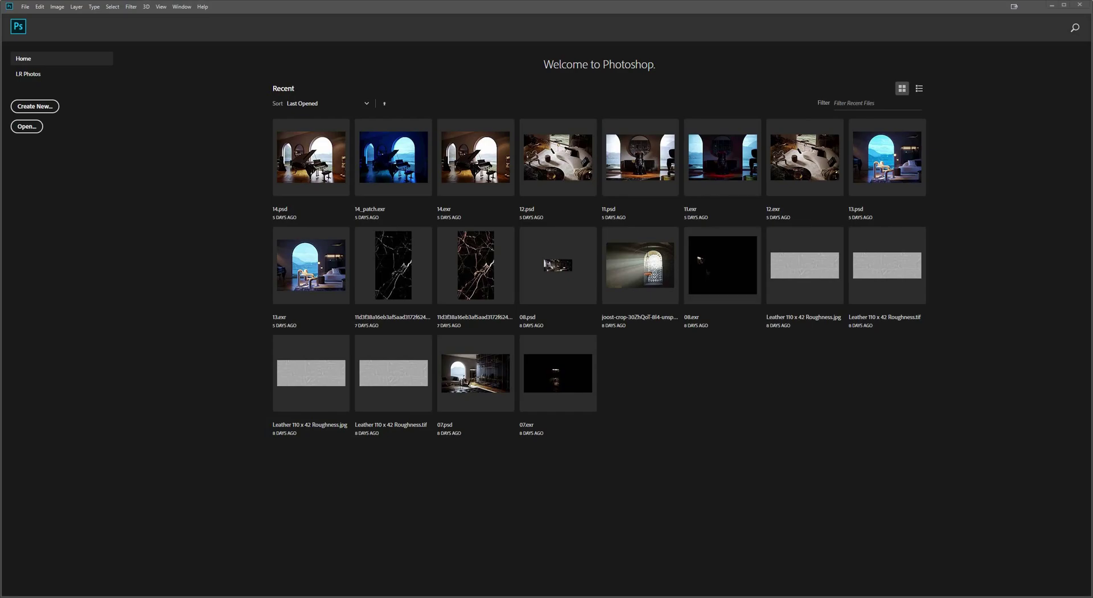
# - Open 07.exr from the TEST folder, accepting the current Exr-IO import options
pyautogui.click(25, 6)
pyautogui.click(34, 22)
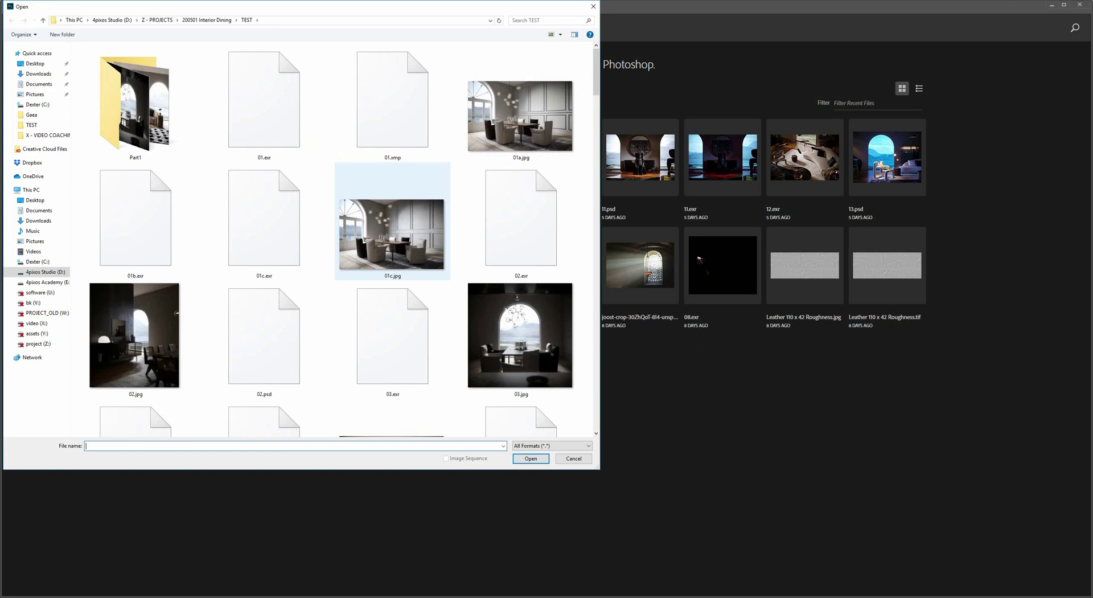
pyautogui.scroll(-10, 264, 302)
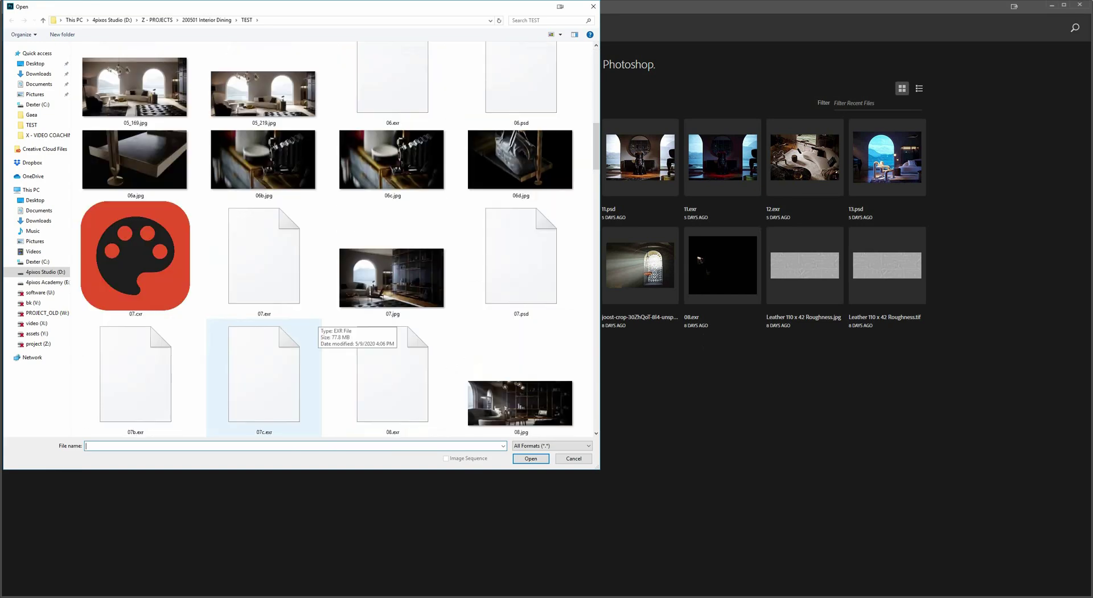
pyautogui.doubleClick(264, 256)
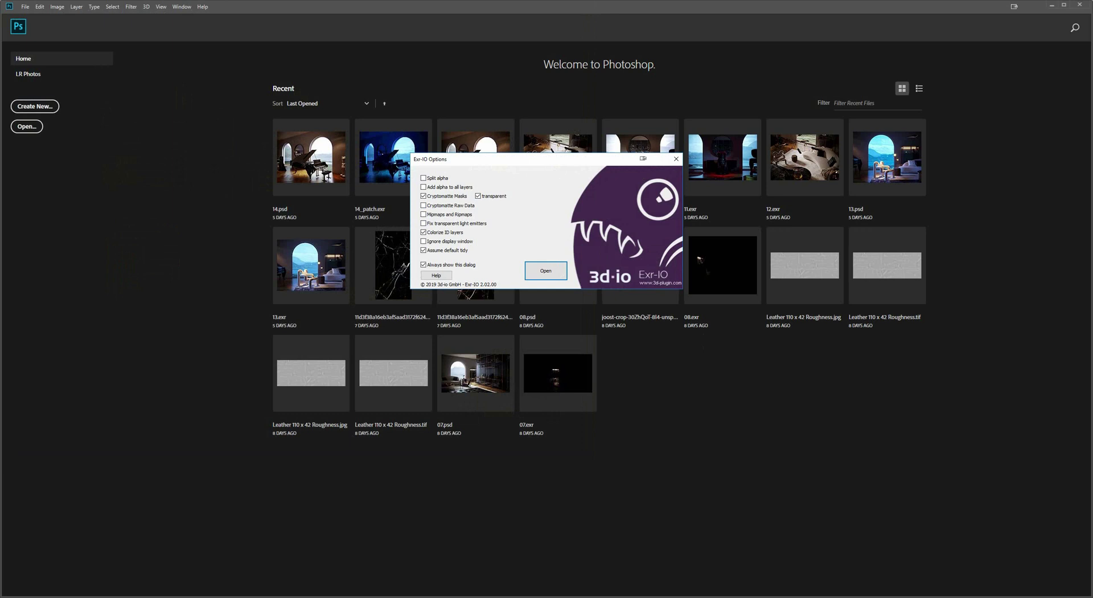
pyautogui.press('Return')
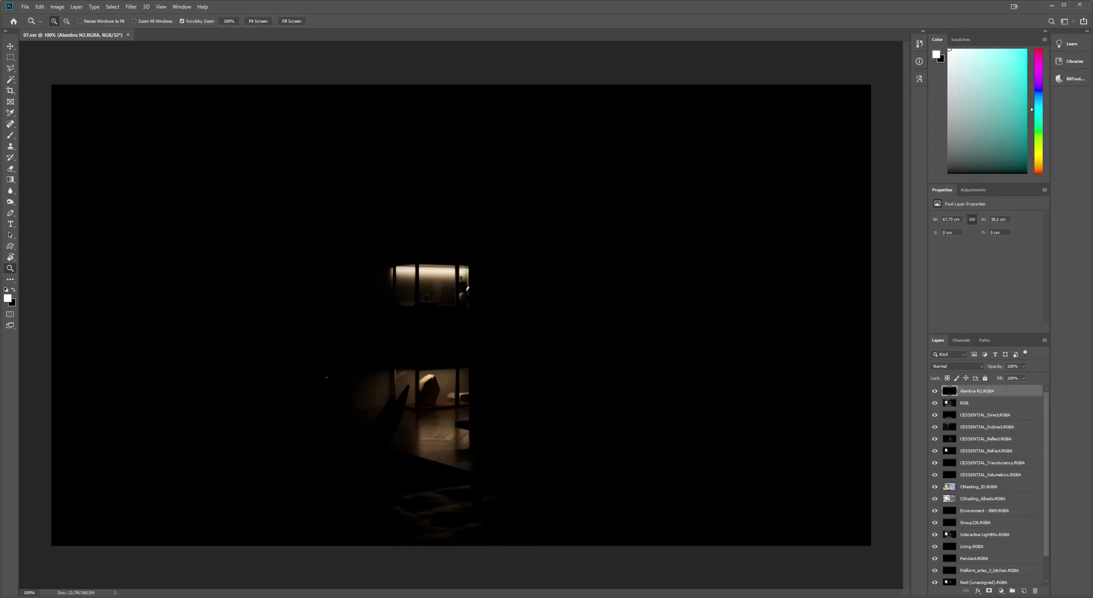
# - Move the RGB layer to the top of the layer stack, above Alambra N2.RGBA
pyautogui.click(986, 403)
pyautogui.moveTo(986, 404); pyautogui.dragTo(986, 388)
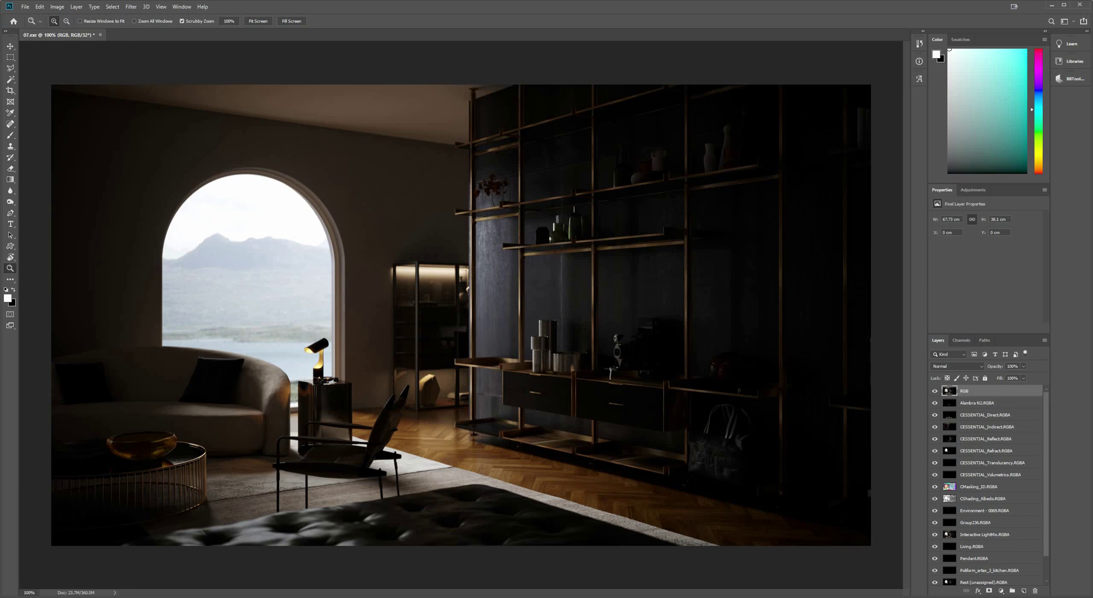
pyautogui.click(986, 403)
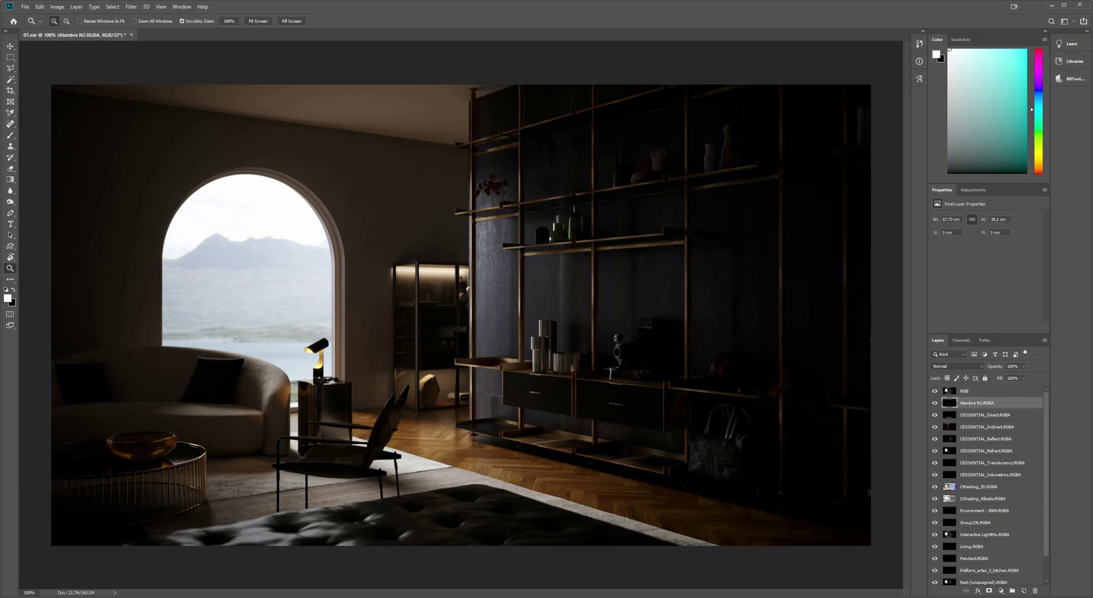
# - Bring the CESSENTIAL_Direct.RGBA layer to the top of the stack and convert the document to 16 Bits/Channel without merging layers
pyautogui.click(986, 415)
pyautogui.hotkey('ctrl', 'shift', ']')
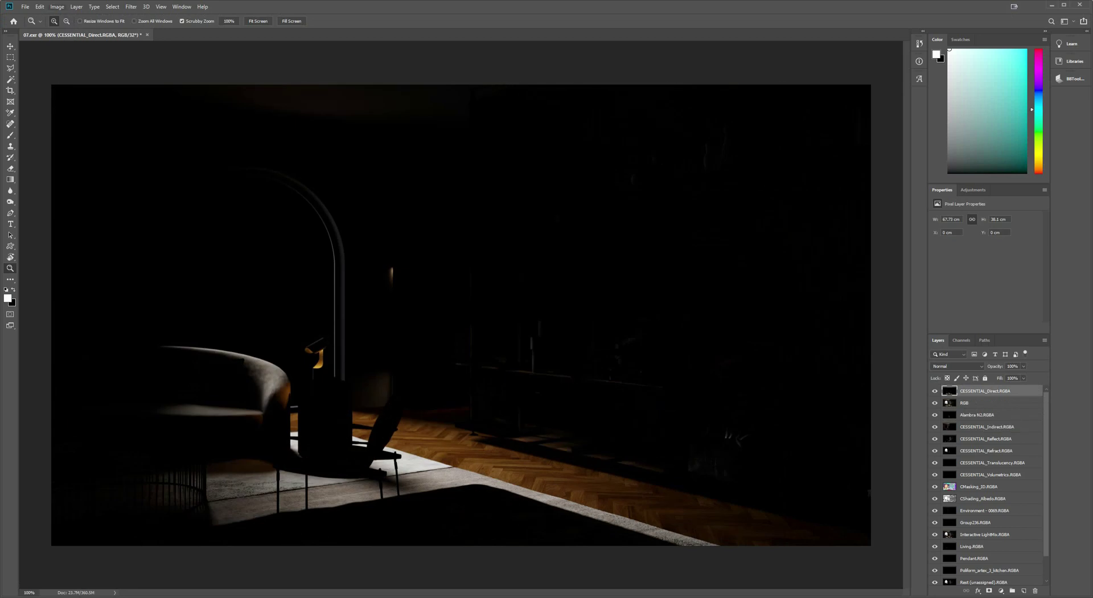
pyautogui.click(57, 6)
pyautogui.moveTo(91, 16)
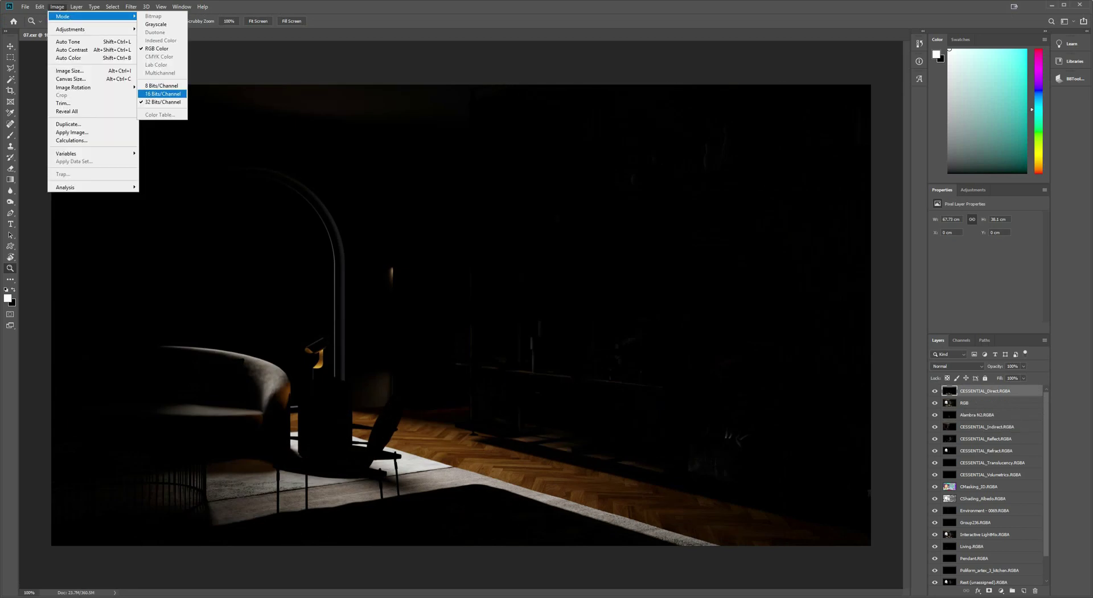
pyautogui.click(163, 94)
pyautogui.click(604, 220)
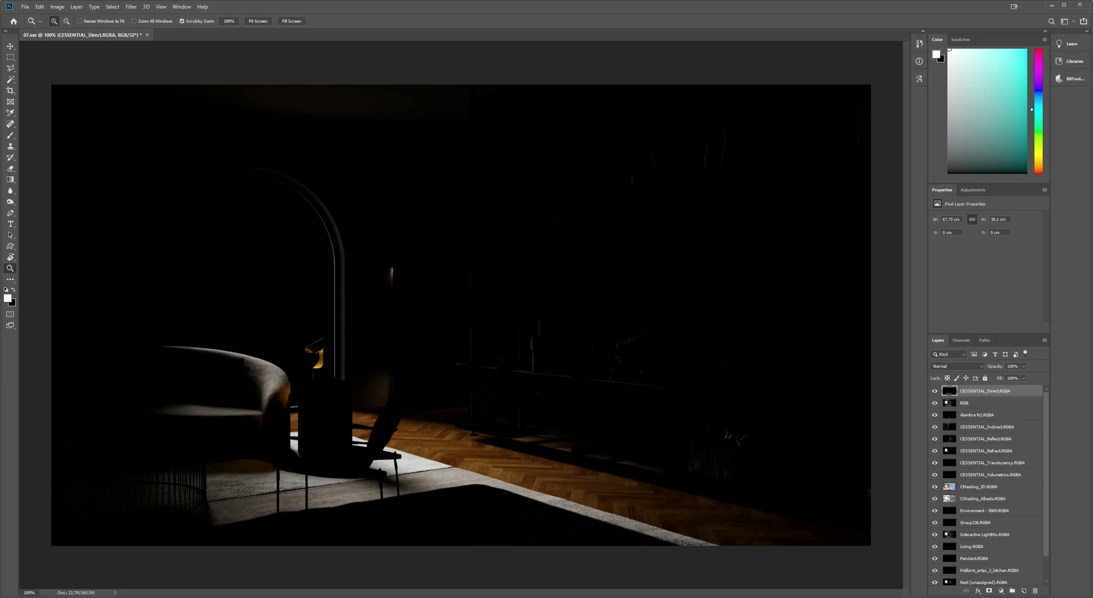
# - Set the CESSENTIAL_Direct.RGBA layer to Screen blending, compare the image with and without it, and reduce its opacity to 50%
pyautogui.click(958, 366)
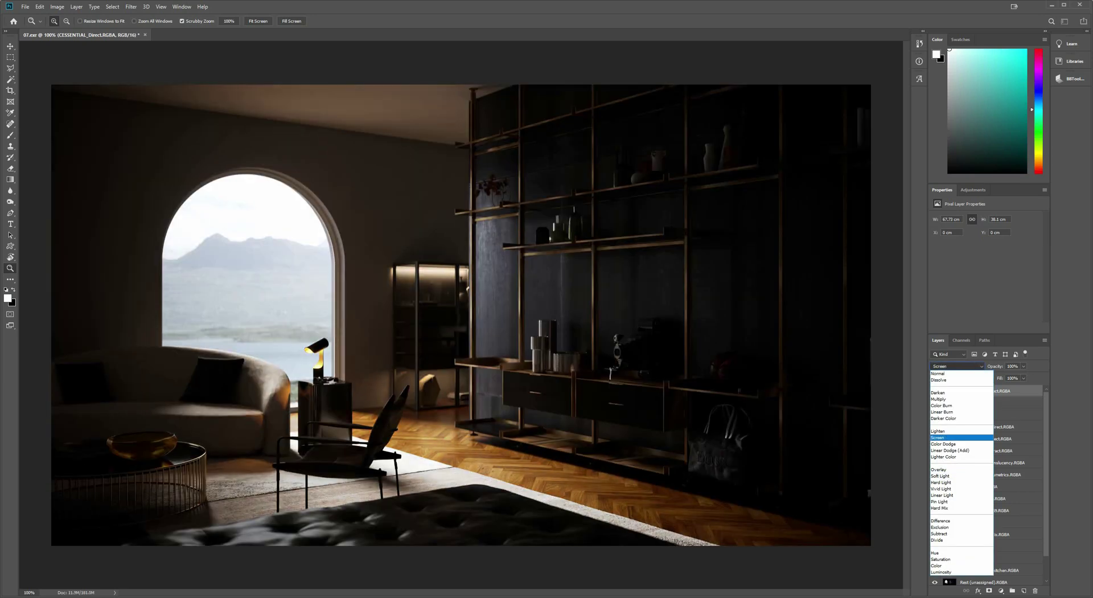
pyautogui.press('Return')
pyautogui.click(935, 391)
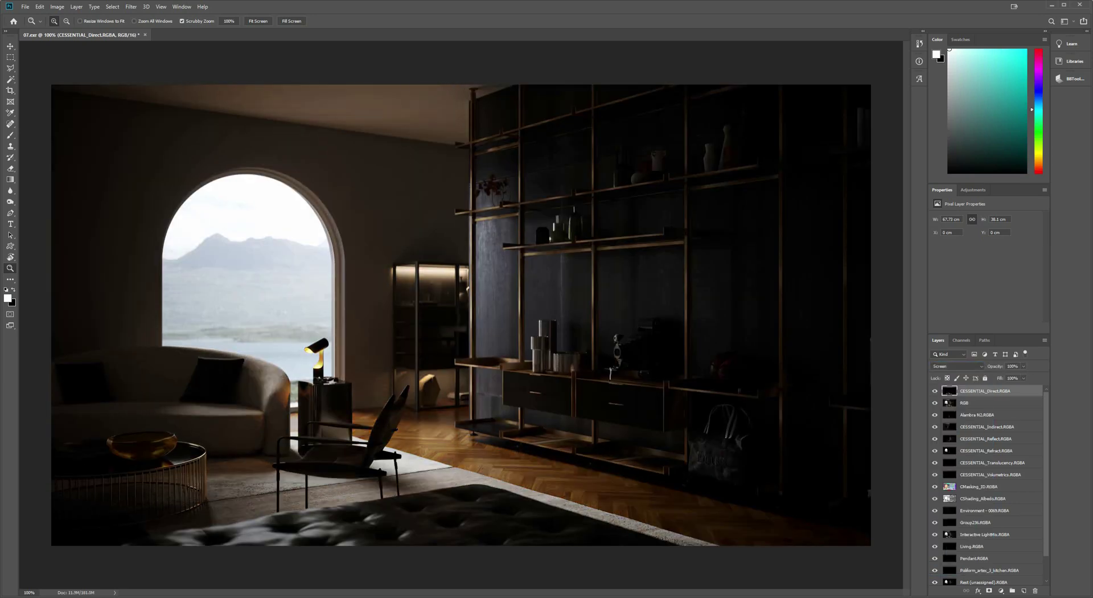
pyautogui.hotkey('ctrl', ',')
pyautogui.hotkey('ctrl', ',')
pyautogui.hotkey('ctrl', ',')
pyautogui.hotkey('ctrl', ',')
pyautogui.hotkey('ctrl', ',')
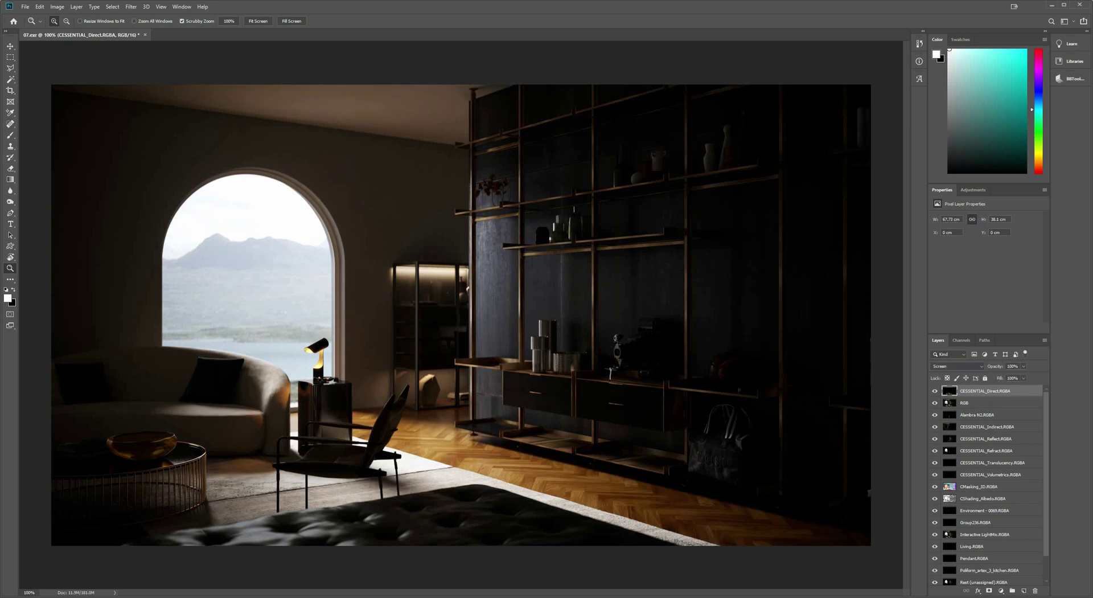
pyautogui.click(1023, 366)
pyautogui.moveTo(1024, 376); pyautogui.dragTo(1004, 376)
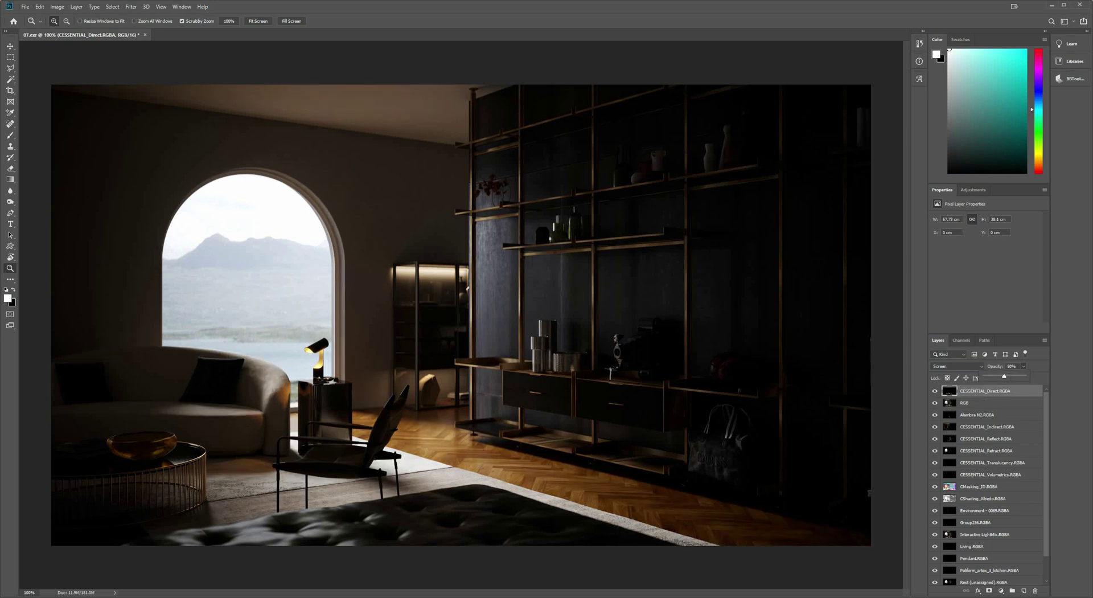
# - Bring the CESSENTIAL_Indirect.RGBA layer to the top of the stack and set its blend mode to Screen
pyautogui.click(987, 427)
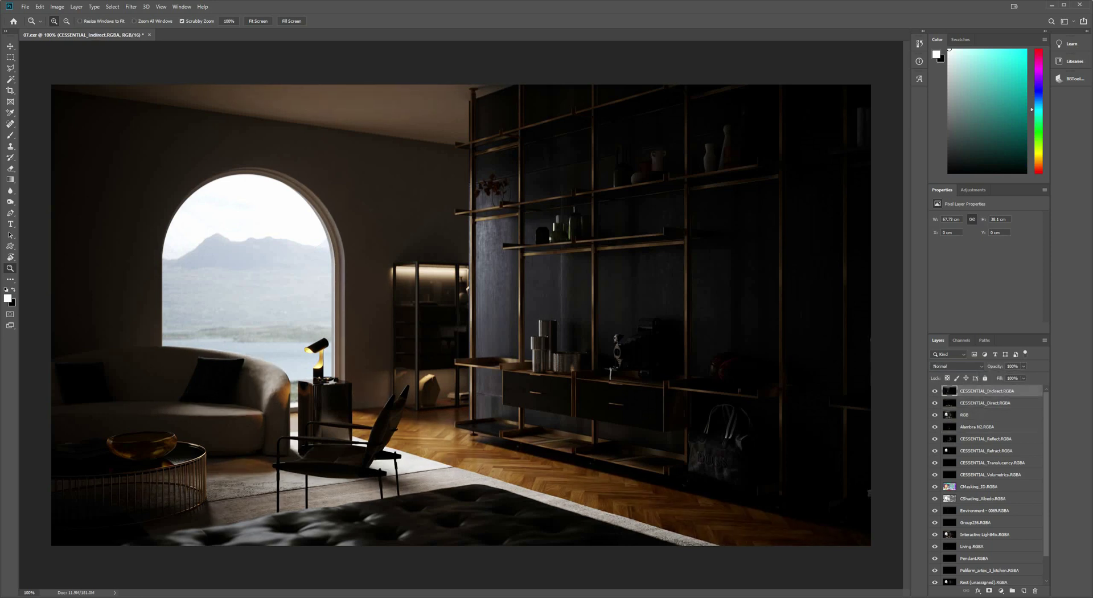
pyautogui.hotkey('ctrl', 'shift', ']')
pyautogui.click(957, 366)
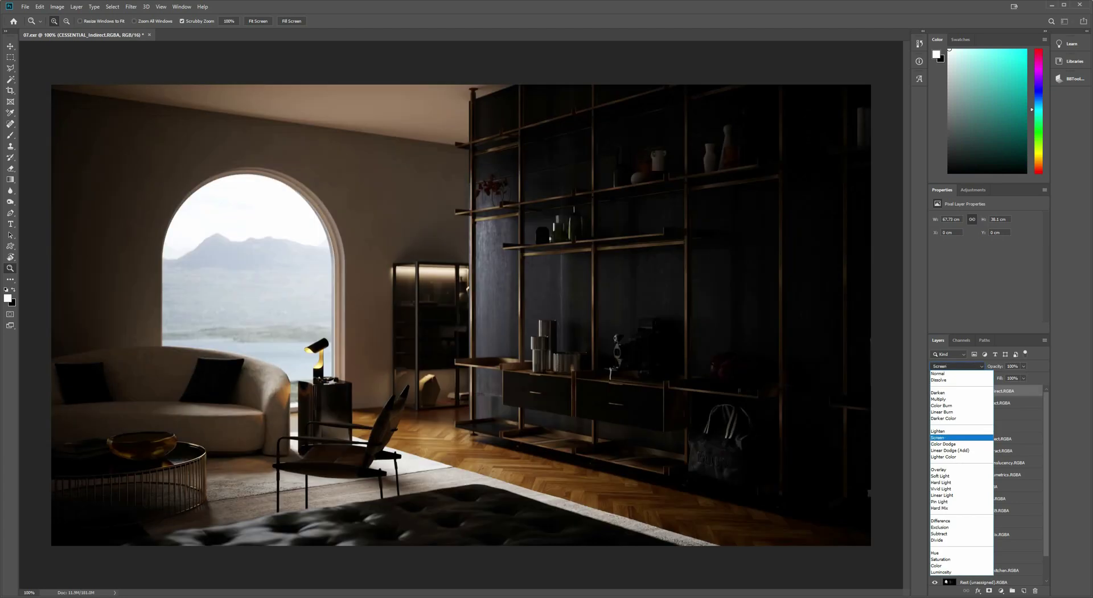
pyautogui.click(957, 438)
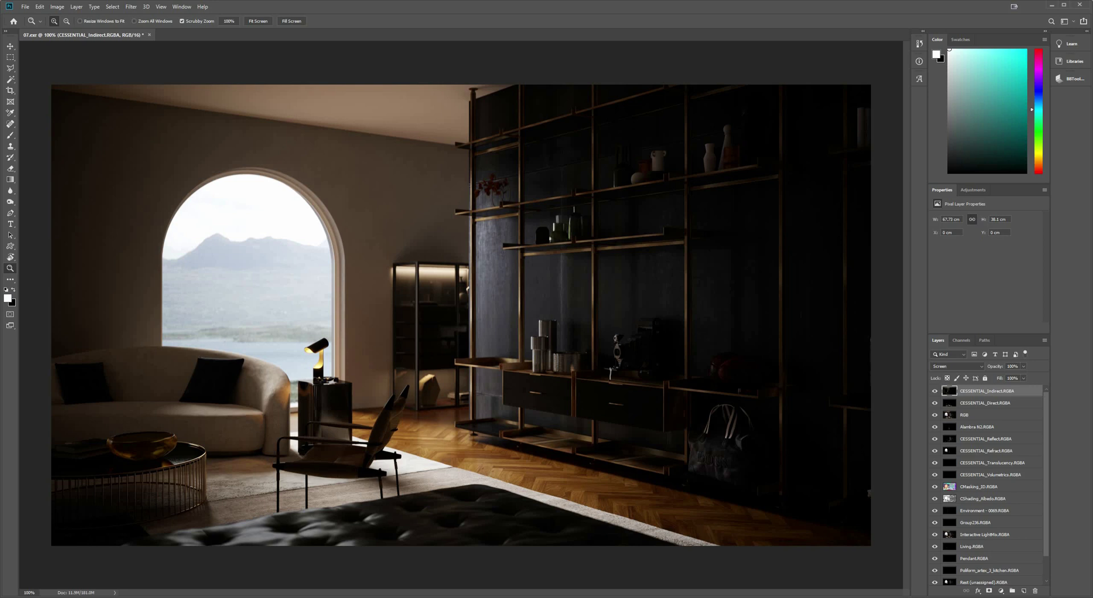
# - Bring the CESSENTIAL_Reflect.RGBA layer to the top of the stack and set its blend mode to Screen
pyautogui.click(986, 439)
pyautogui.hotkey('ctrl', 'shift', ']')
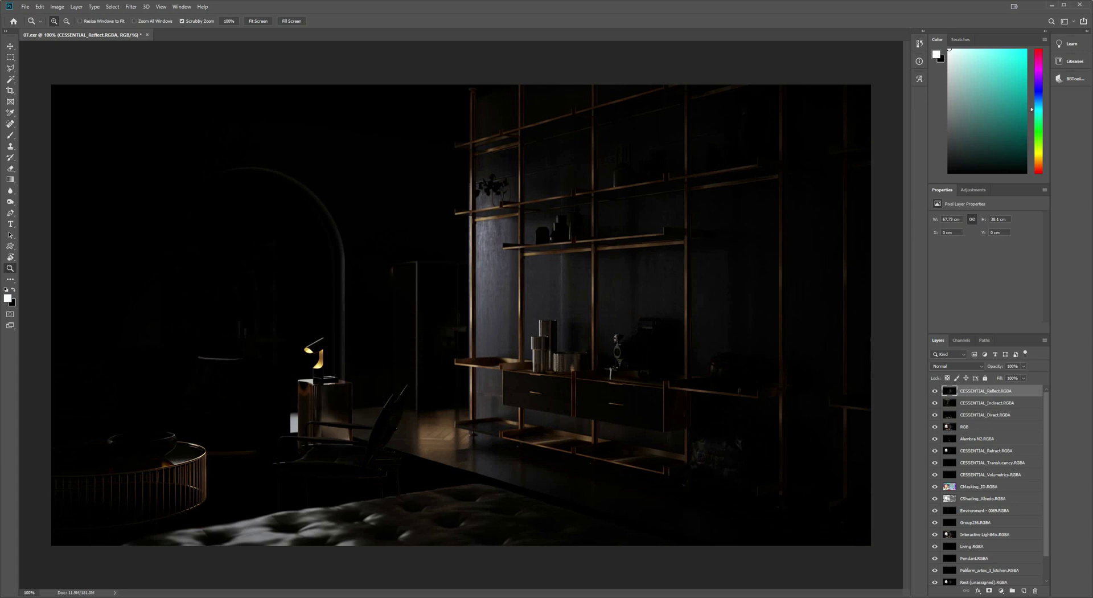
pyautogui.click(956, 366)
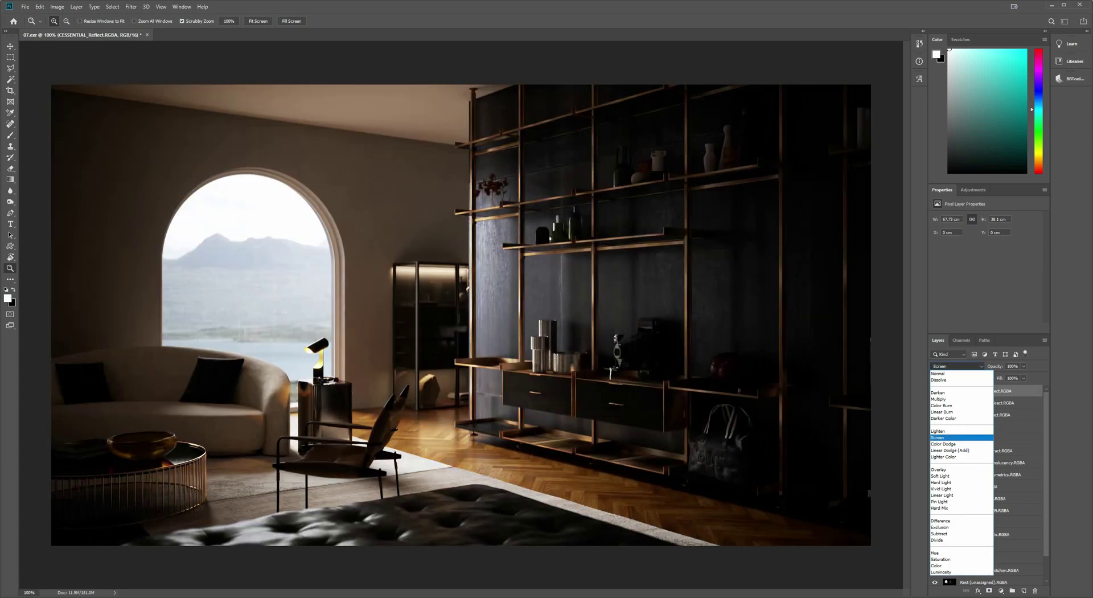
pyautogui.click(946, 438)
# - Compare the image with and without the CESSENTIAL_Reflect.RGBA layer by toggling its visibility
pyautogui.click(934, 391)
pyautogui.click(935, 390)
pyautogui.click(934, 391)
pyautogui.click(934, 391)
pyautogui.click(935, 391)
pyautogui.click(934, 391)
pyautogui.click(934, 391)
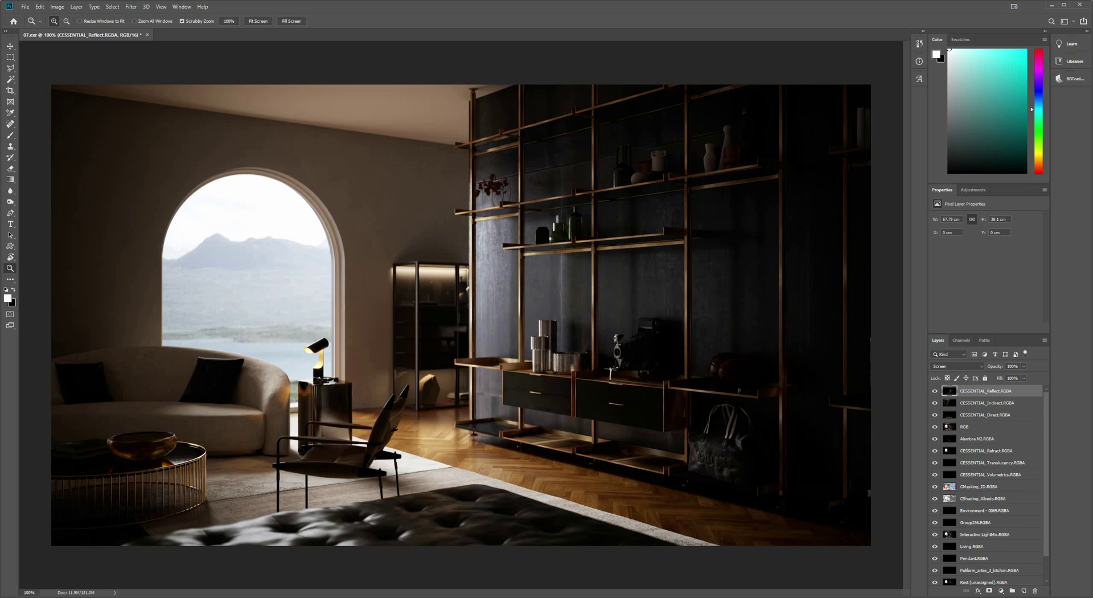
pyautogui.click(934, 391)
pyautogui.click(934, 391)
# - Bring the CESSENTIAL_Refract.RGBA layer to the top of the stack and set its blend mode to Screen
pyautogui.click(986, 451)
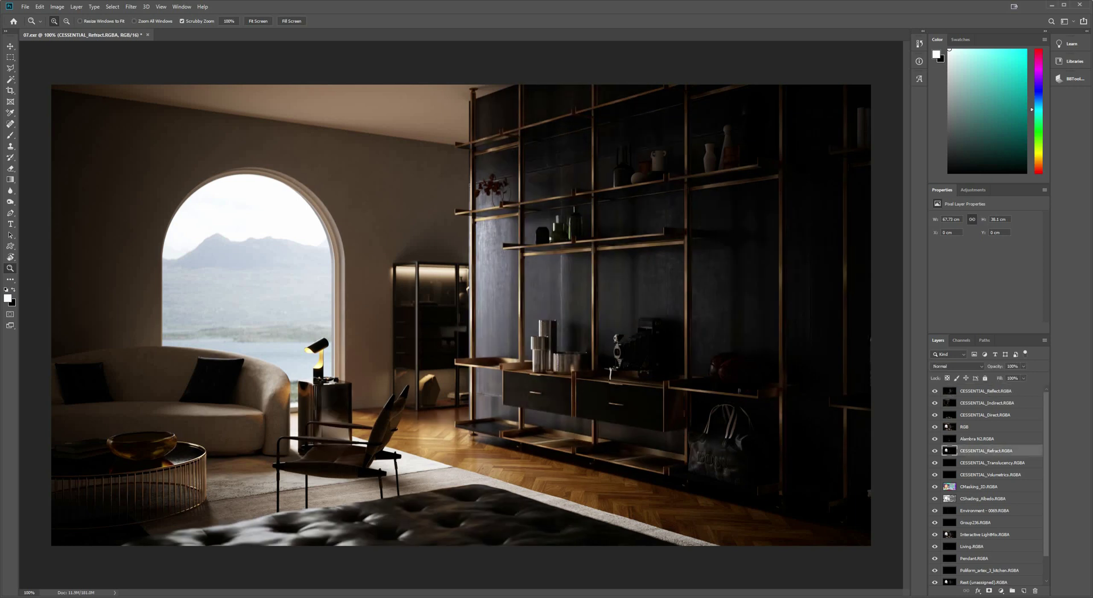
pyautogui.hotkey('ctrl', 'shift', ']')
pyautogui.click(957, 366)
pyautogui.click(957, 426)
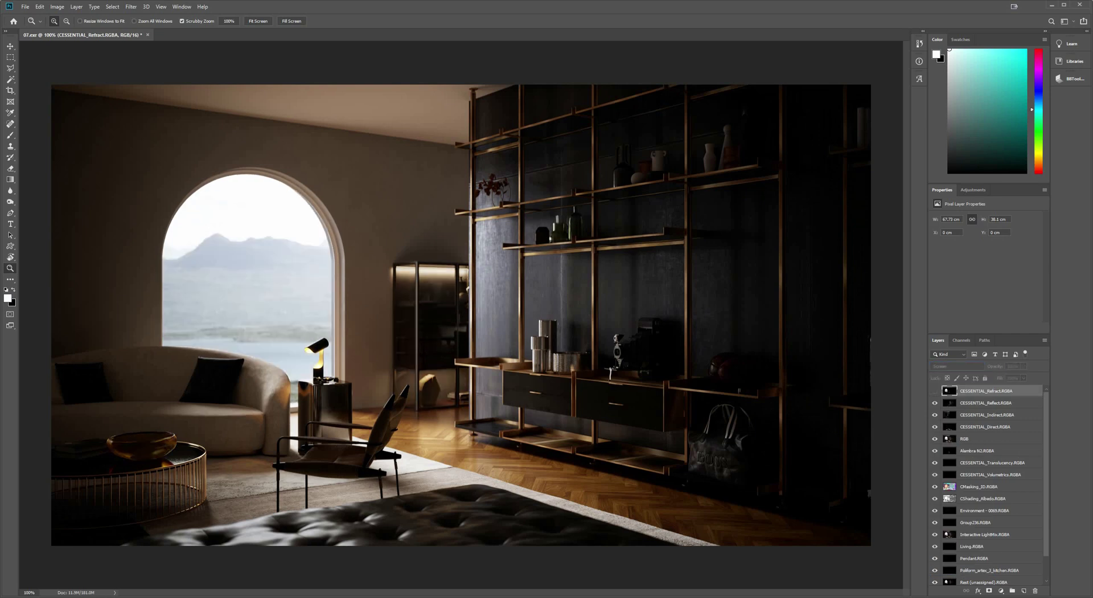
# - Toggle the visibility of the CESSENTIAL_Refract.RGBA layer to examine its effect on the window and glass objects
pyautogui.click(934, 391)
pyautogui.click(935, 390)
pyautogui.click(934, 391)
pyautogui.click(934, 391)
pyautogui.click(935, 391)
pyautogui.click(934, 390)
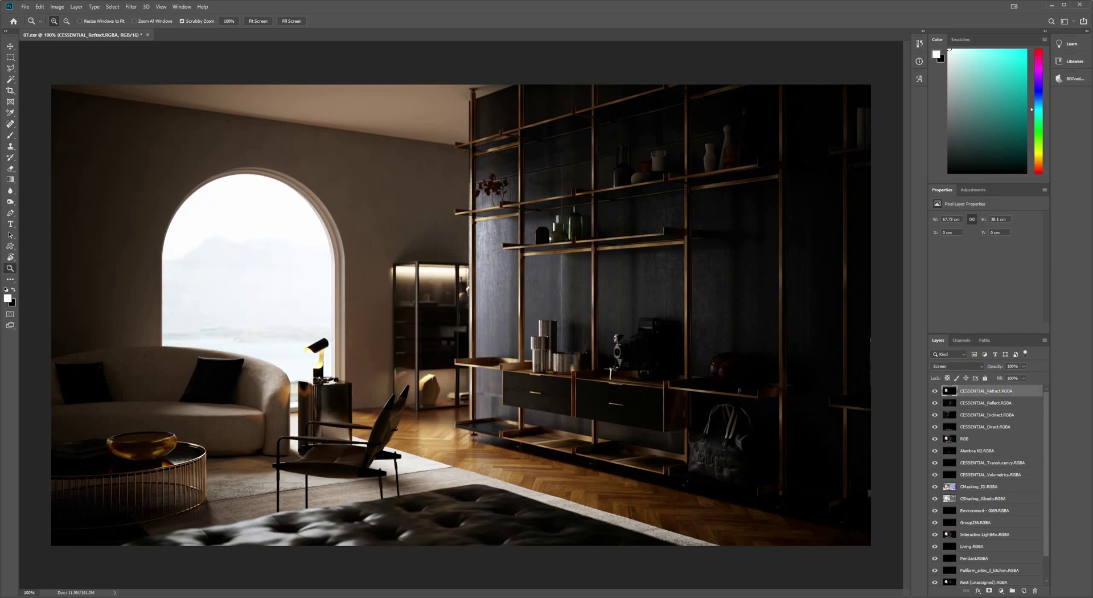
pyautogui.click(934, 391)
pyautogui.click(934, 390)
# - Add a black-filled layer mask to CESSENTIAL_Refract.RGBA and set up a soft white brush of 75 px for painting on it
pyautogui.click(989, 590)
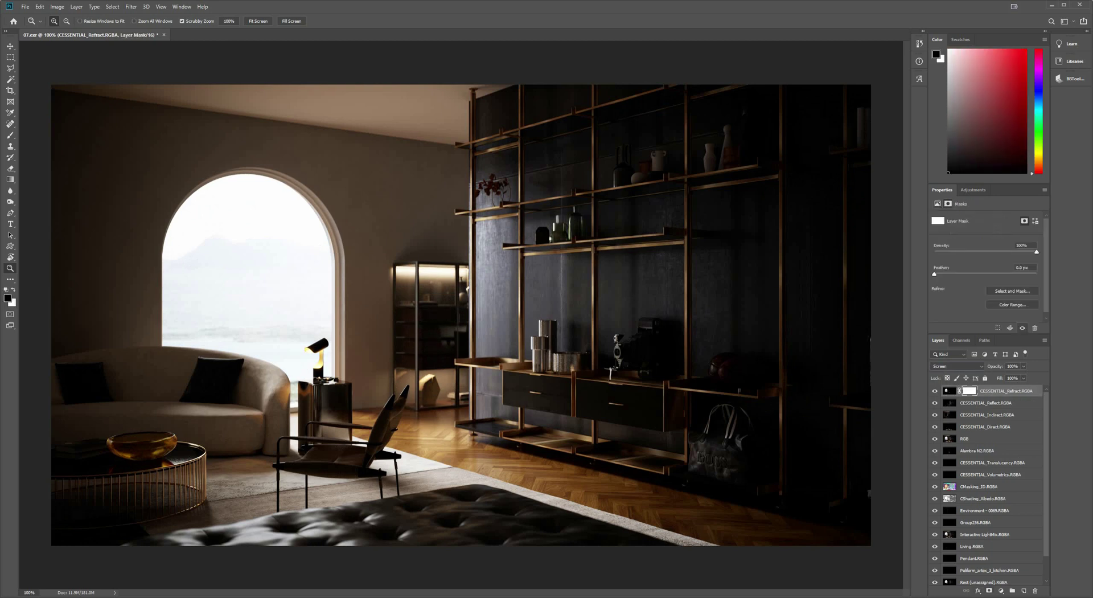
pyautogui.press('x')
pyautogui.hotkey('ctrl', 'BackSpace')
pyautogui.press('b')
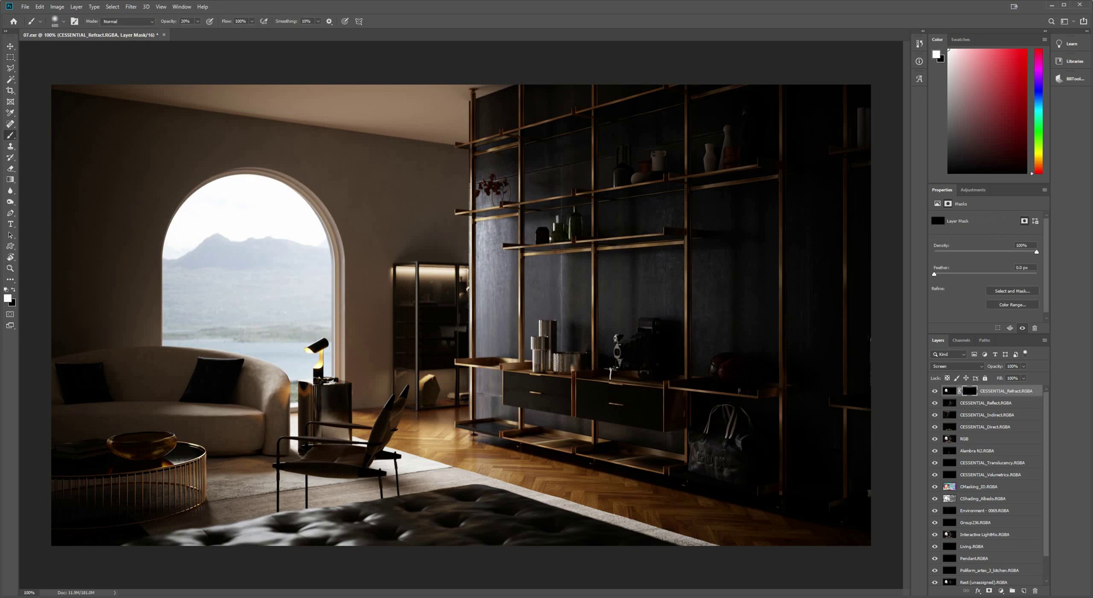
pyautogui.click(63, 21)
pyautogui.click(70, 48)
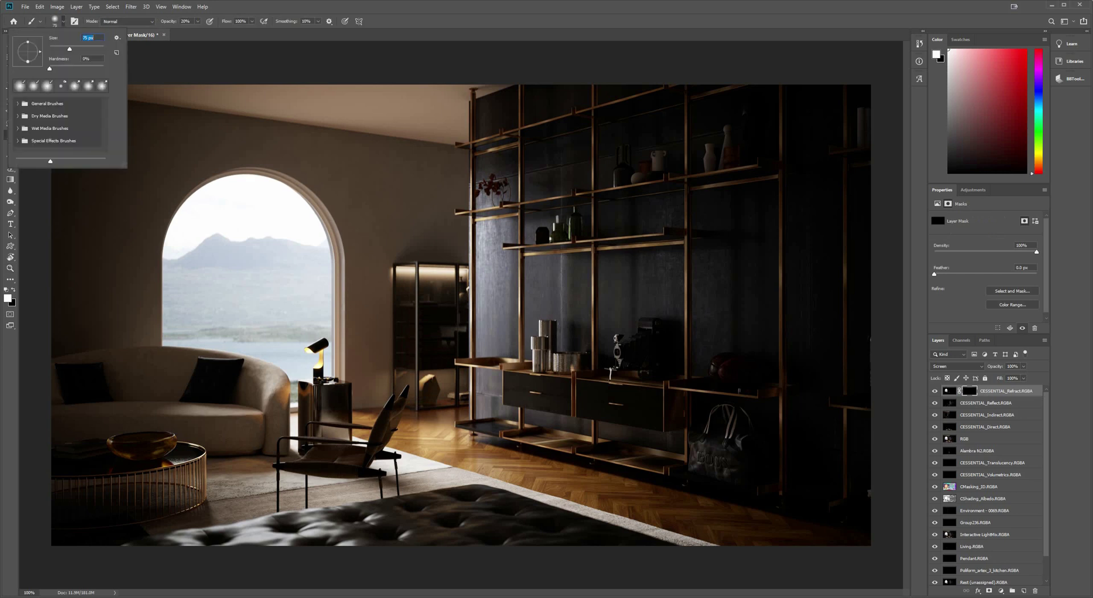
pyautogui.press('Return')
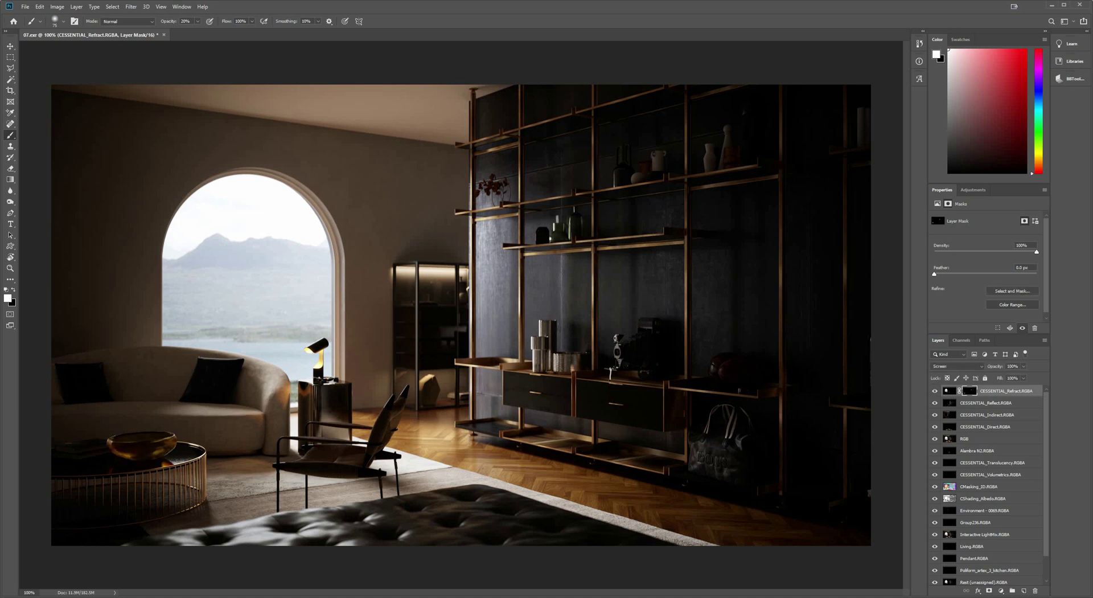
# - Bring the CESSENTIAL_Translucency.RGBA layer to the top of the stack and set its blend mode to Screen
pyautogui.click(992, 463)
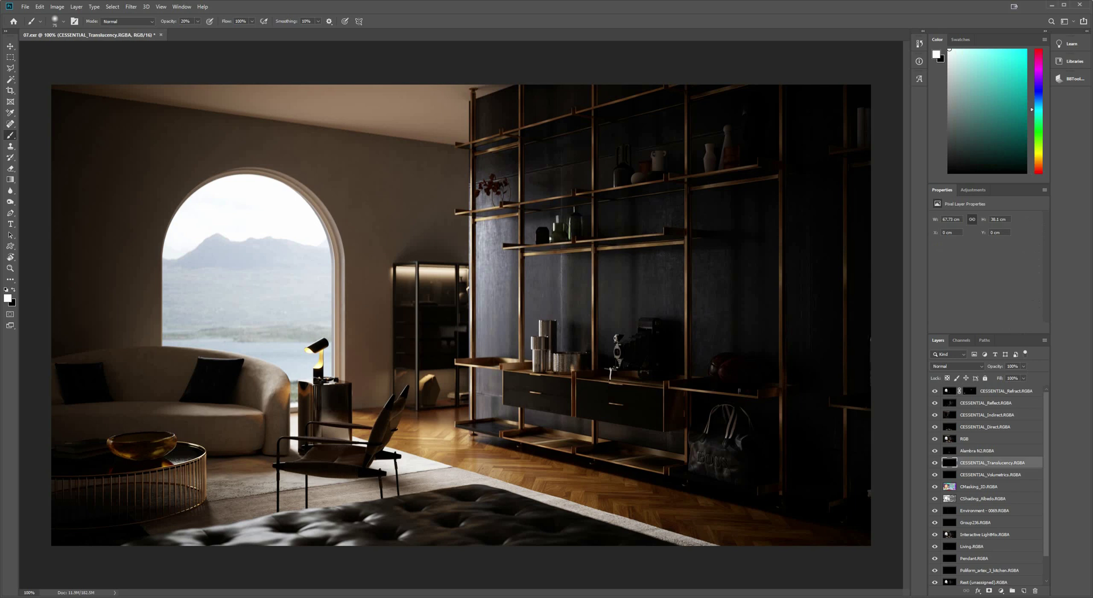
pyautogui.hotkey('ctrl', 'shift', ']')
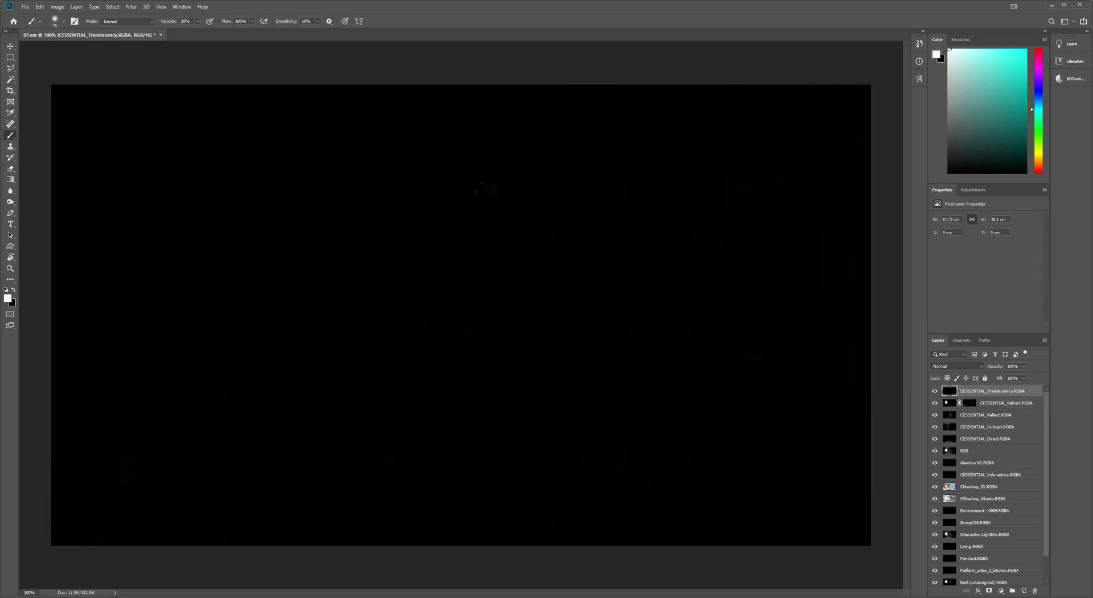
pyautogui.press('z')
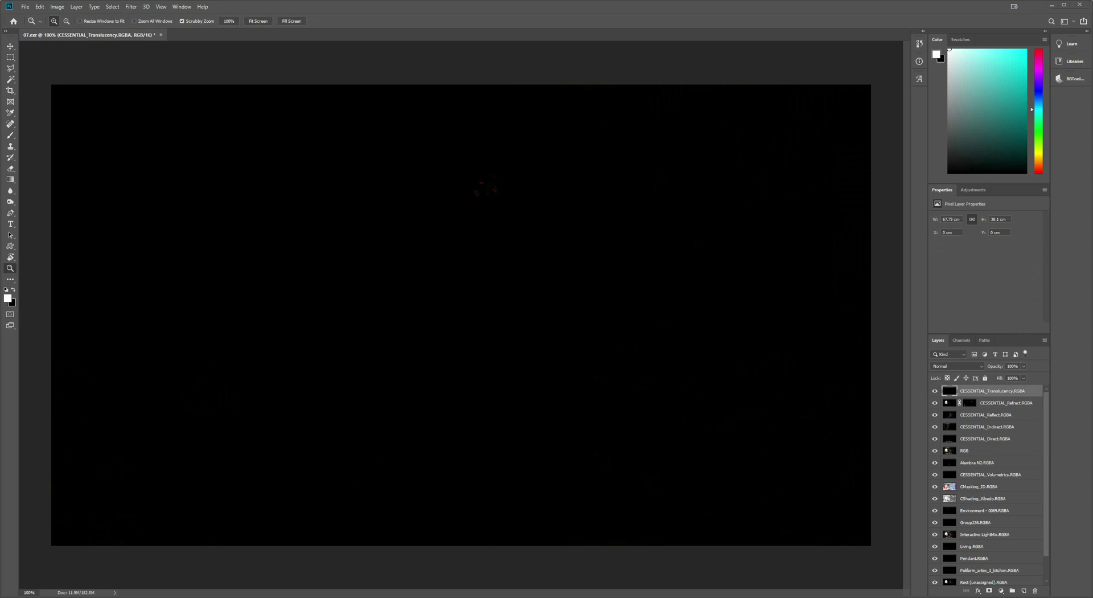
pyautogui.hotkey('ctrl', ',')
pyautogui.hotkey('ctrl', ',')
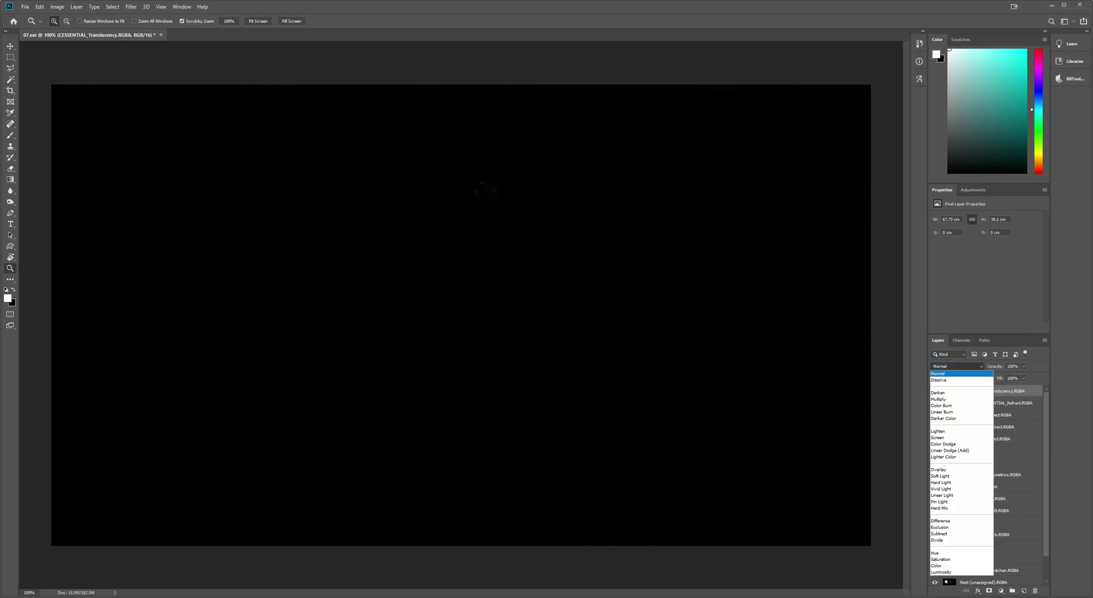
pyautogui.click(945, 366)
pyautogui.click(947, 438)
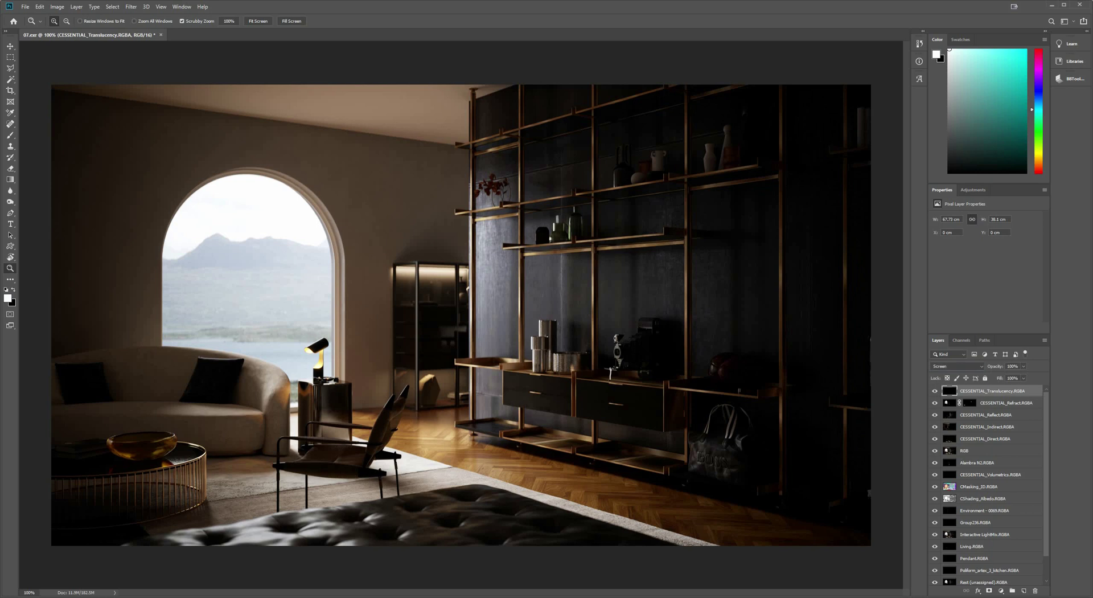
# - Bring the Environment - 0069.RGBA layer to the top, set it to Screen blending, and toggle its visibility to compare the effect
pyautogui.click(985, 511)
pyautogui.hotkey('ctrl', 'shift', ']')
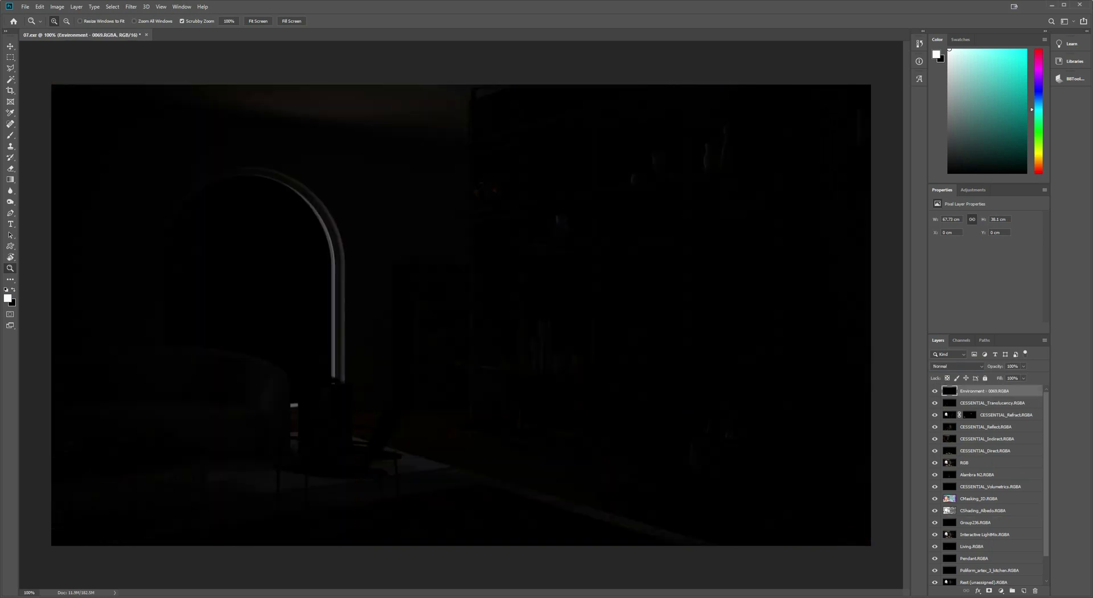
pyautogui.click(958, 366)
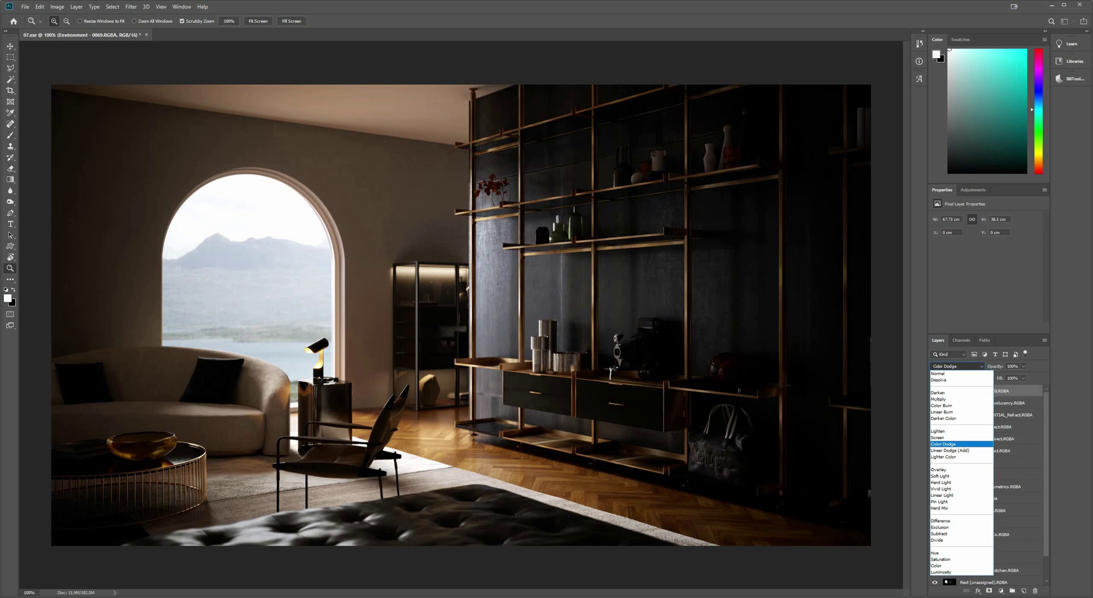
pyautogui.click(946, 438)
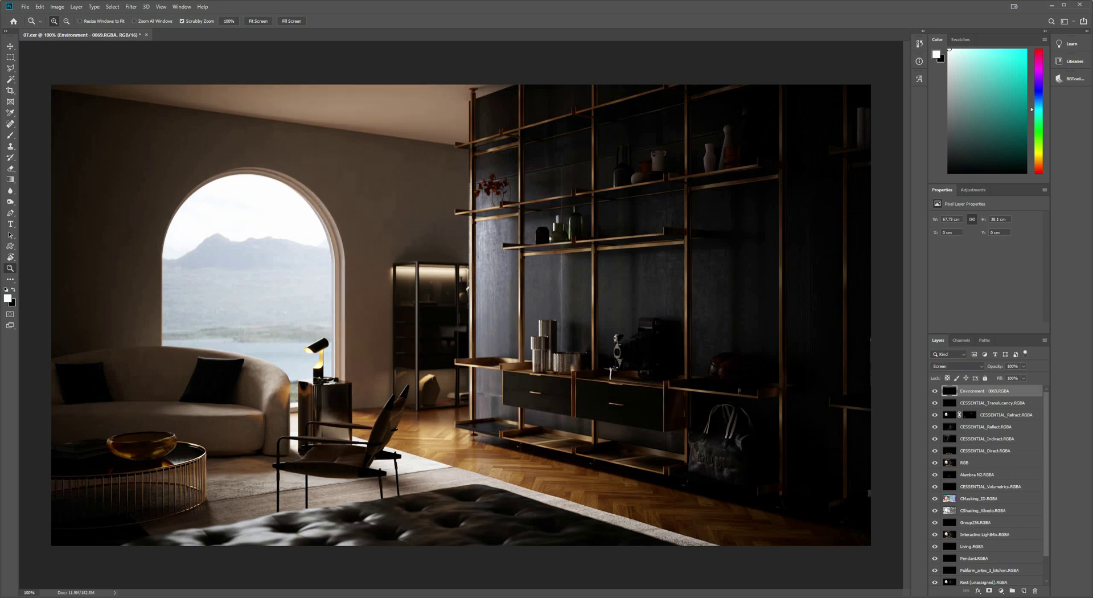
pyautogui.click(935, 391)
pyautogui.click(935, 391)
pyautogui.click(935, 391)
# - Bring the Group236.RGBA layer to the top of the stack to inspect it, and delete it
pyautogui.click(976, 523)
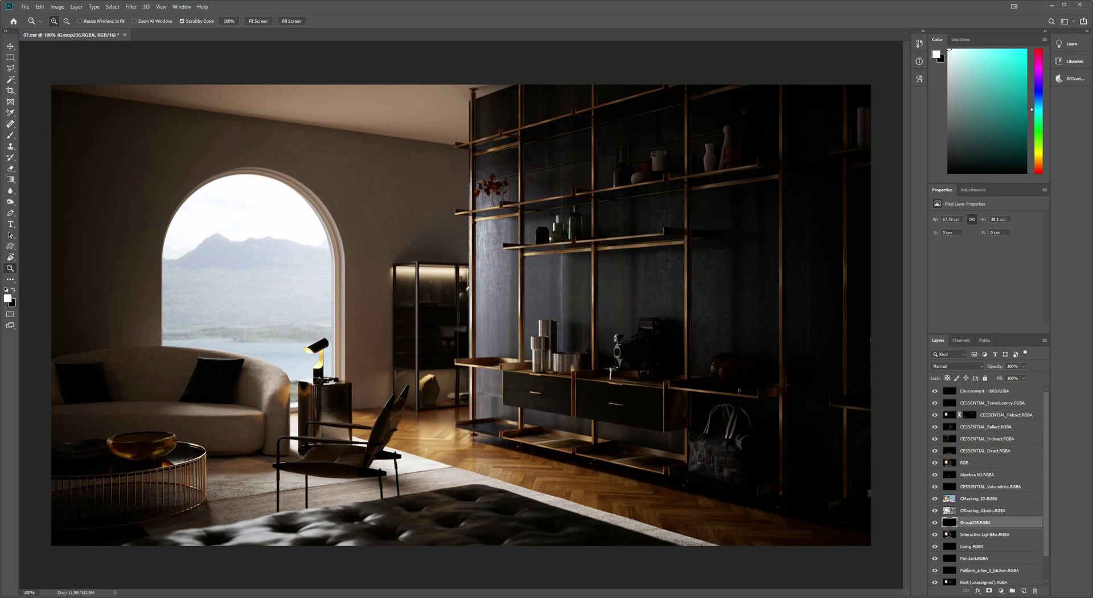
pyautogui.hotkey('ctrl', 'shift', ']')
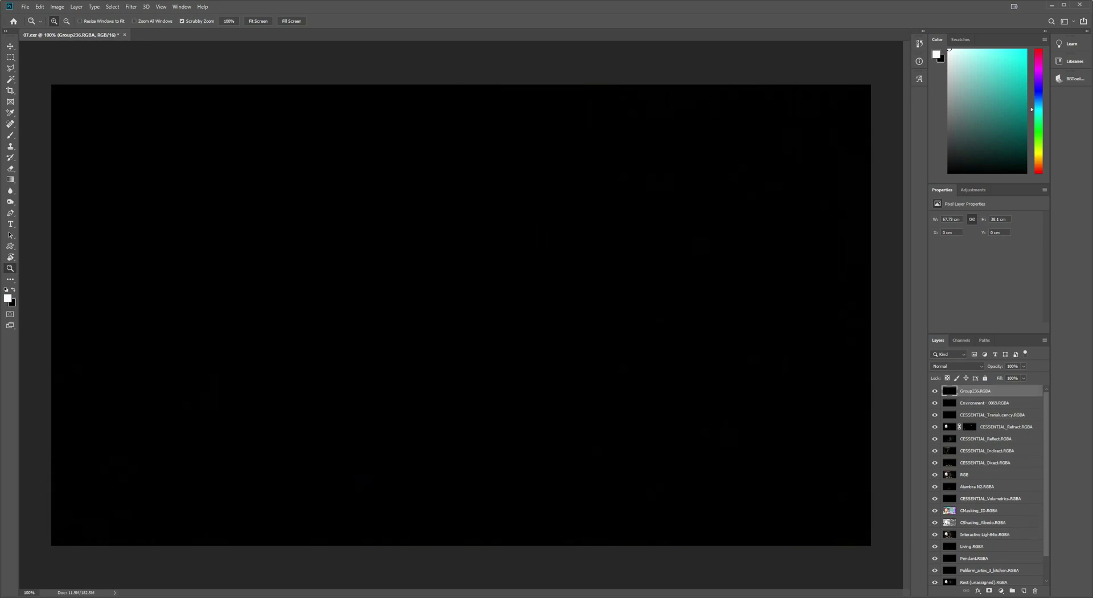
pyautogui.press('v')
pyautogui.press('Delete')
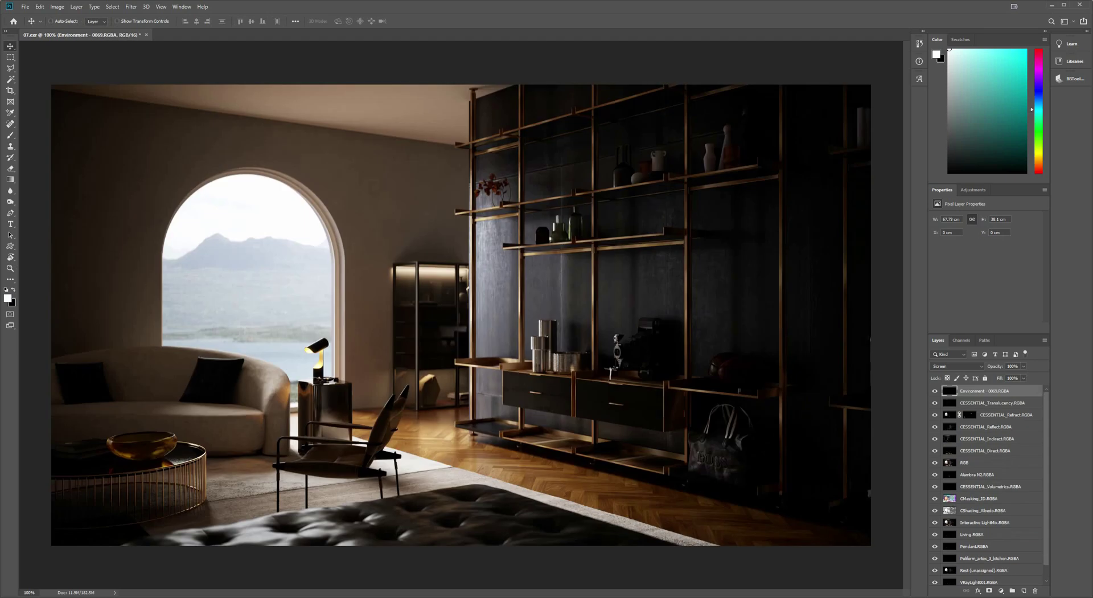
# - Bring the Alambra N2.RGBA layer to the top of the stack and set it to Screen blending at 24% opacity
pyautogui.click(991, 486)
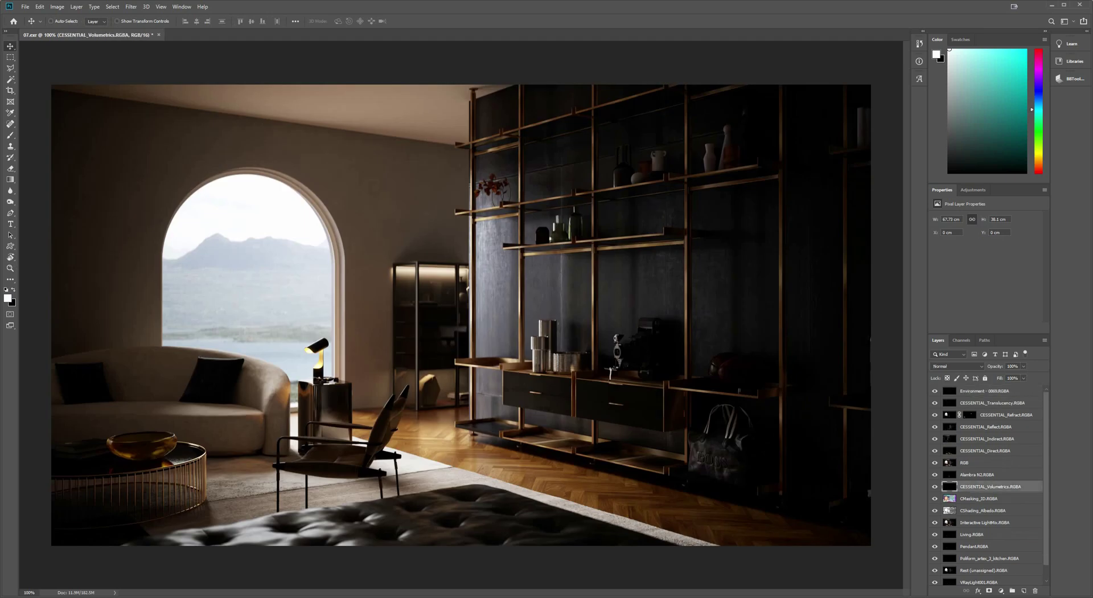
pyautogui.click(989, 475)
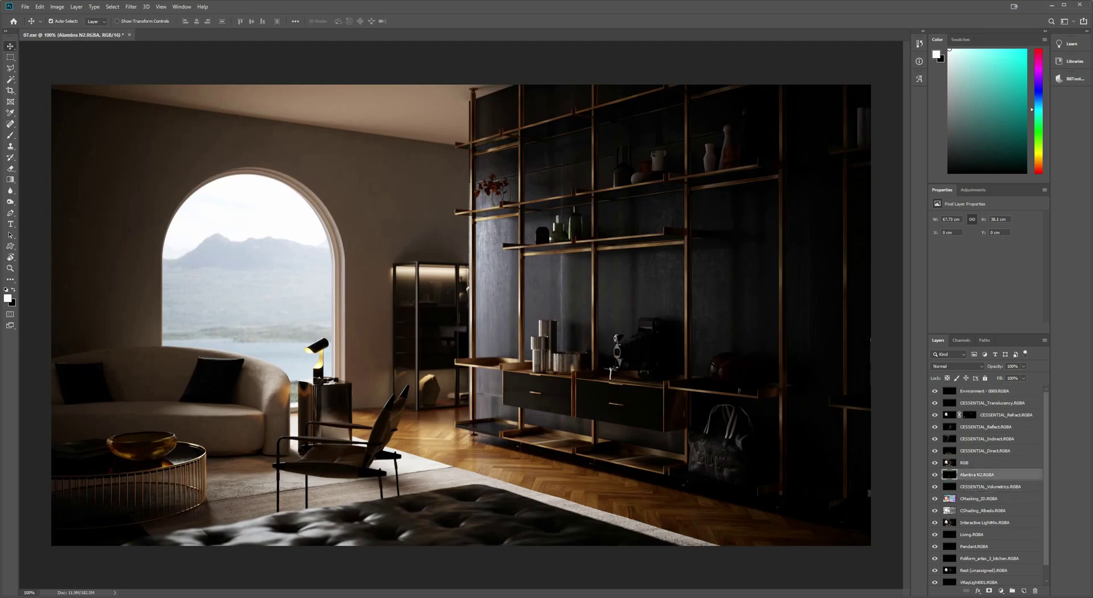
pyautogui.hotkey('ctrl', 'shift', ']')
pyautogui.click(956, 366)
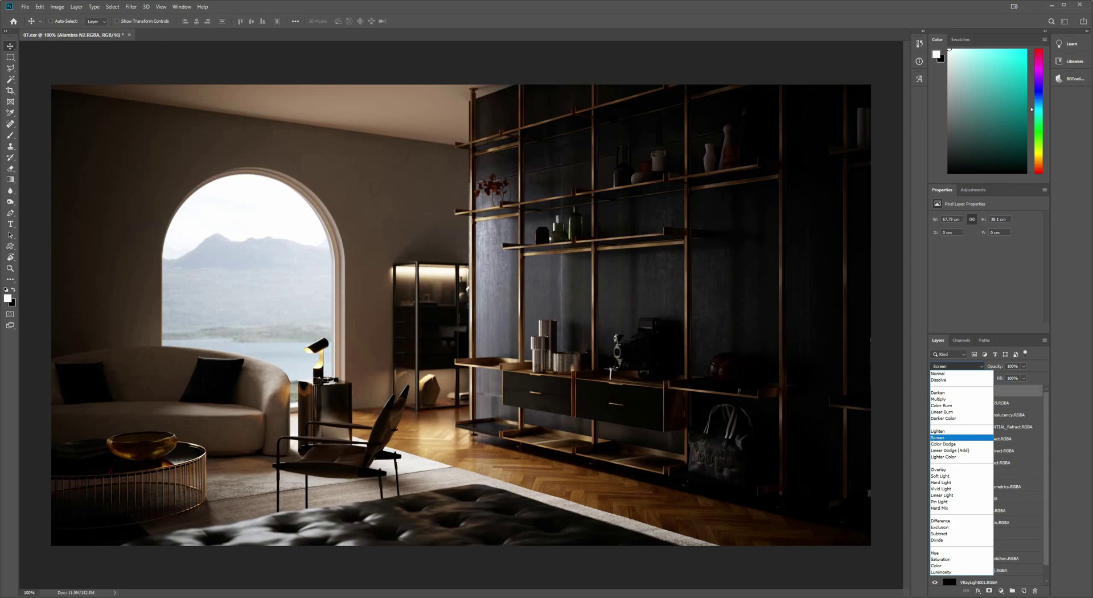
pyautogui.click(956, 429)
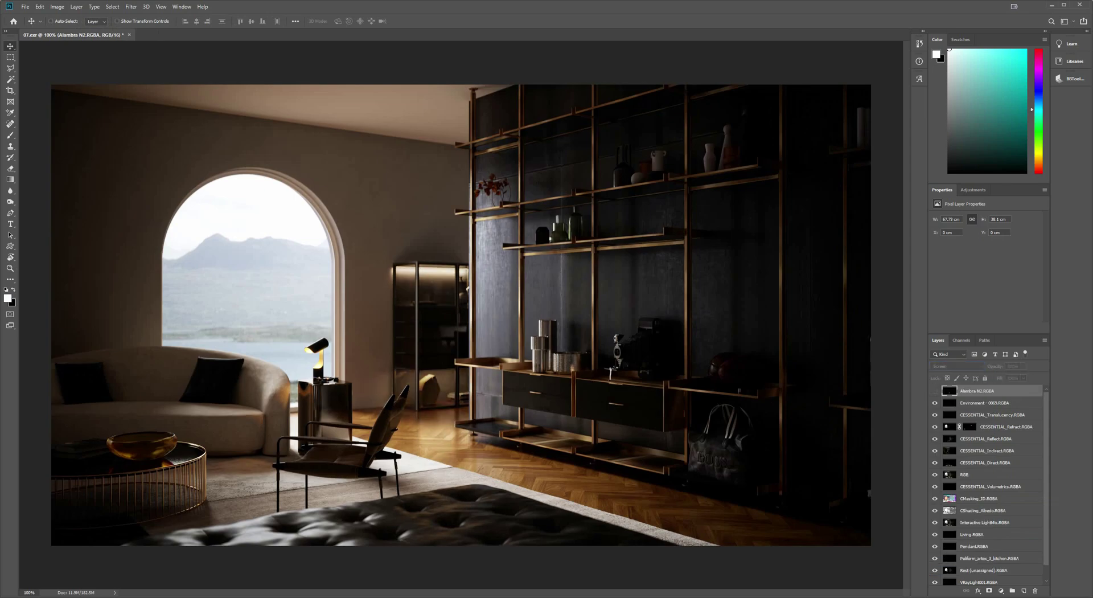
pyautogui.click(1023, 367)
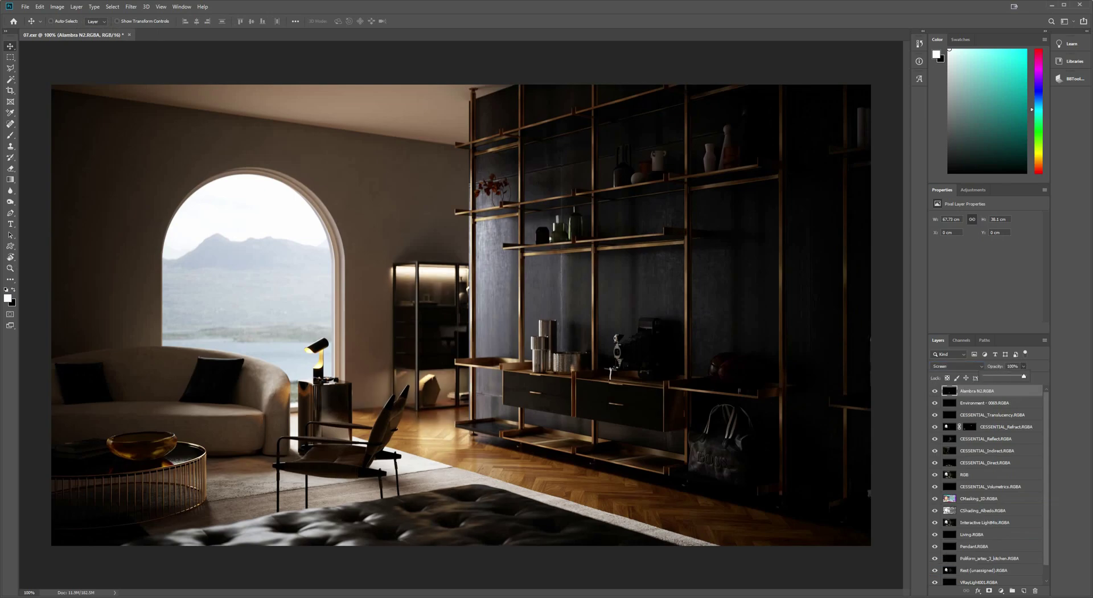
pyautogui.moveTo(1024, 376); pyautogui.dragTo(993, 377)
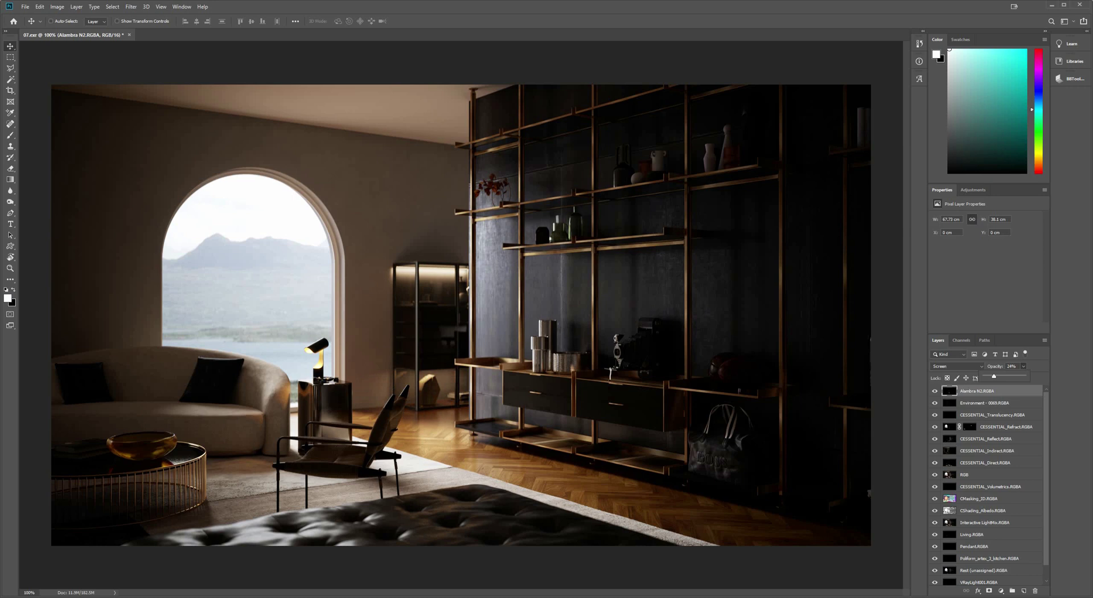
# - Toggle the visibility of the Alambra N2.RGBA layer to compare its effect, and leave the layer hidden
pyautogui.click(934, 391)
pyautogui.click(934, 390)
pyautogui.click(934, 390)
pyautogui.click(934, 390)
pyautogui.click(934, 391)
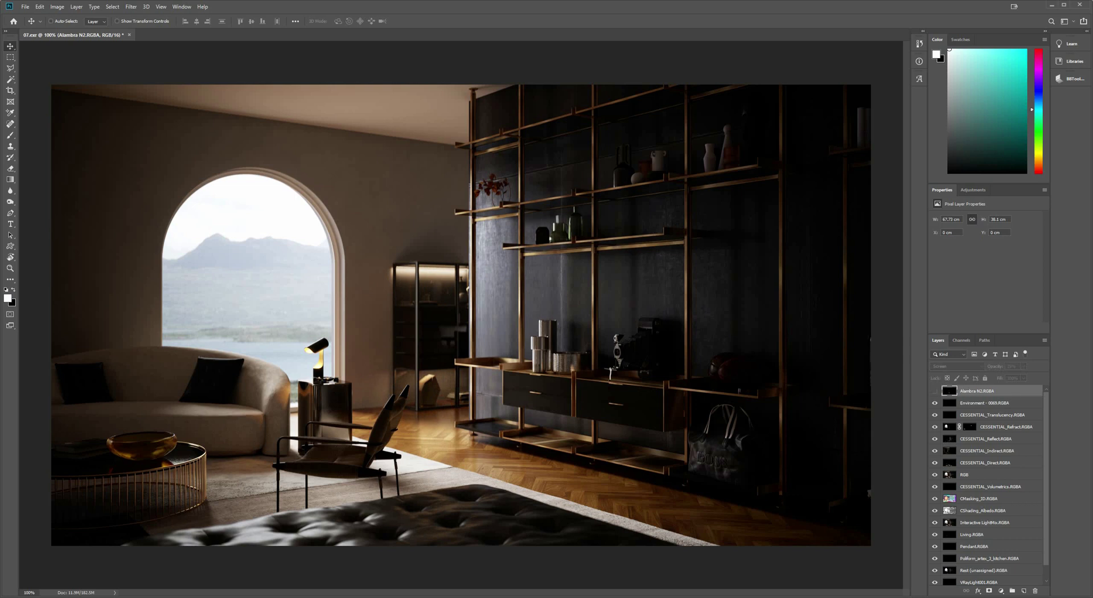
# - Bring the Interactive LightMix.RGBA layer to the top of the stack and hide it
pyautogui.click(985, 522)
pyautogui.hotkey('ctrl', 'shift', ']')
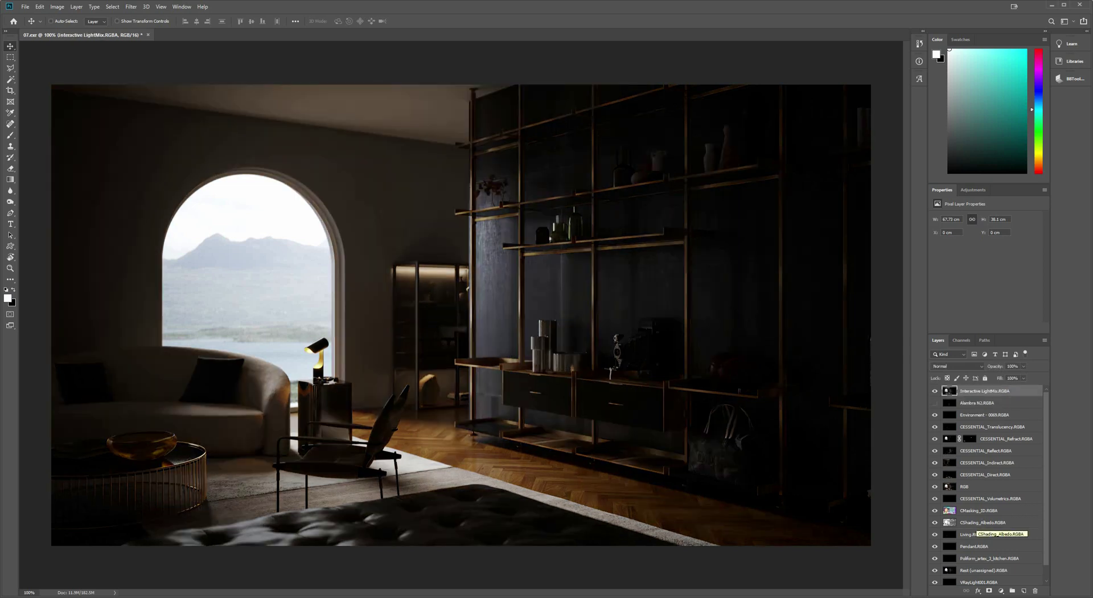
pyautogui.click(935, 391)
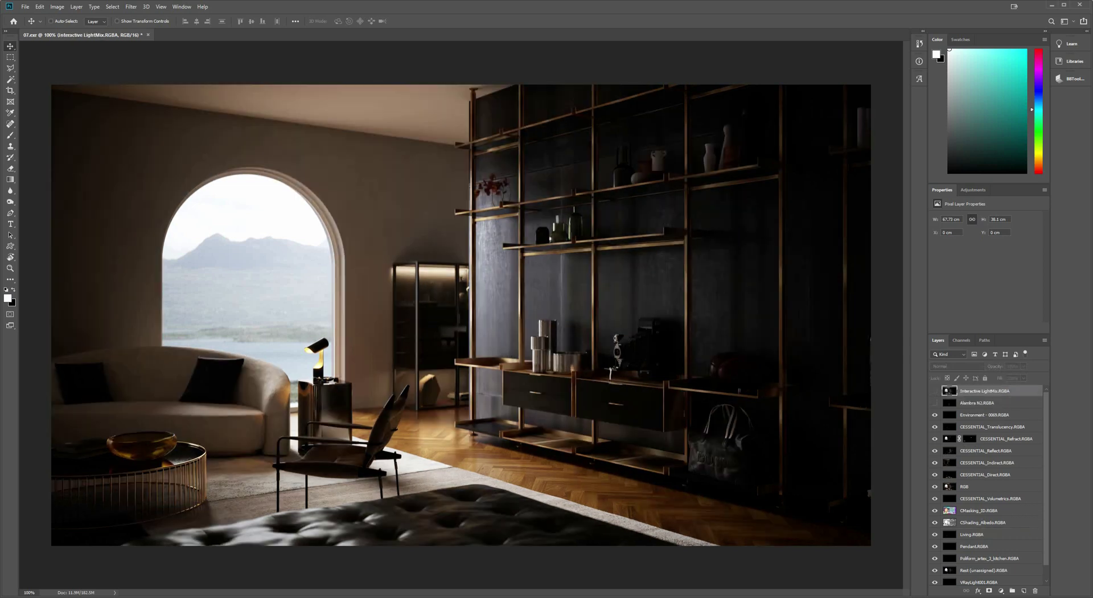
# - Bring the Living.RGBA layer to the top of the stack and set its blend mode to Screen
pyautogui.click(972, 534)
pyautogui.hotkey('ctrl', 'shift', ']')
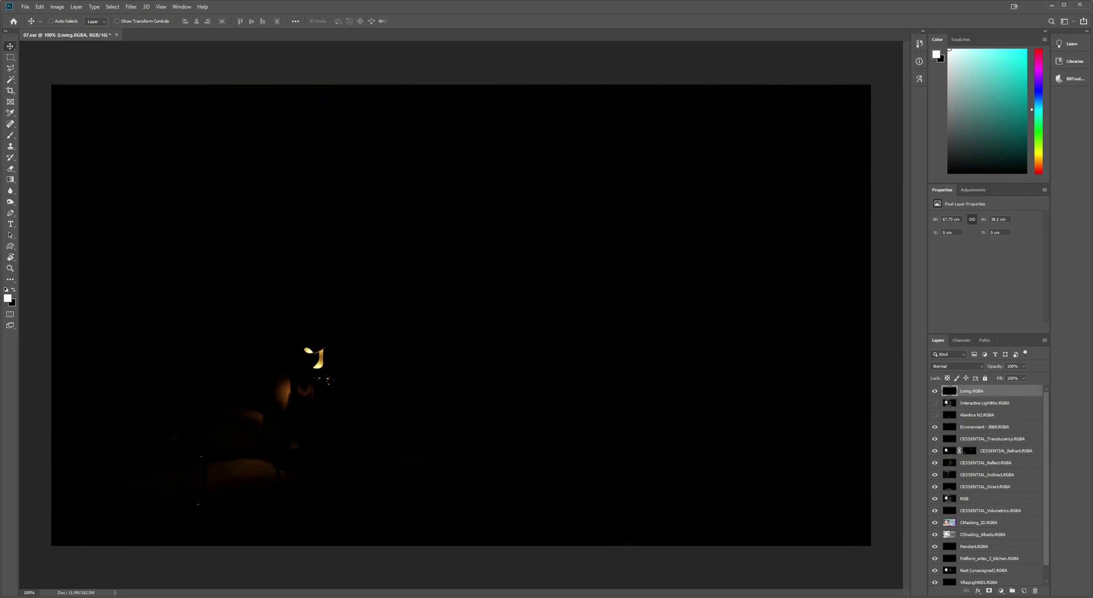
pyautogui.click(957, 366)
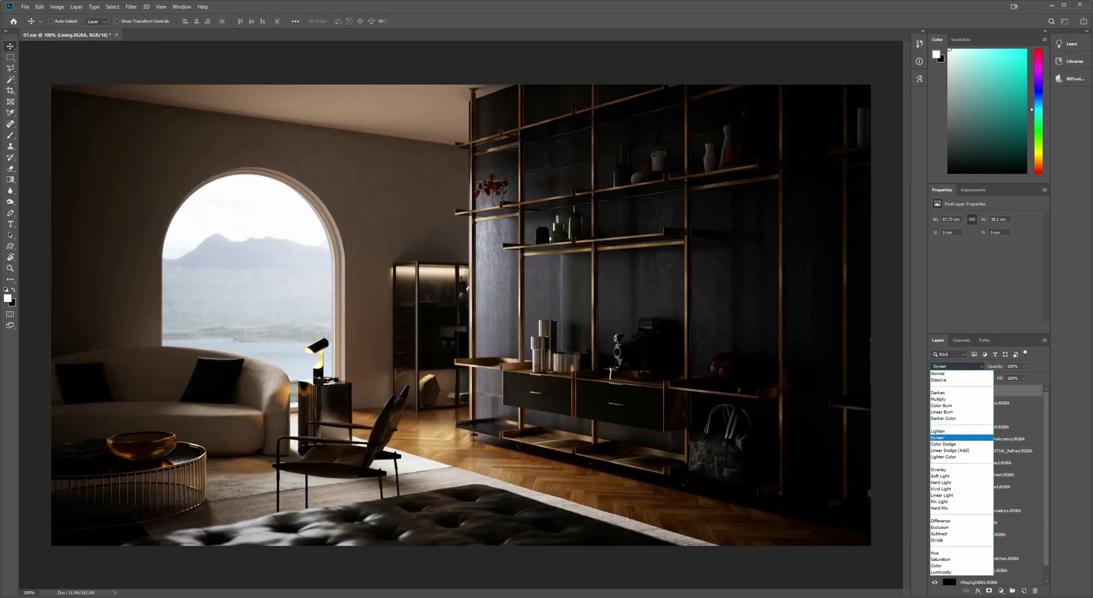
pyautogui.click(962, 431)
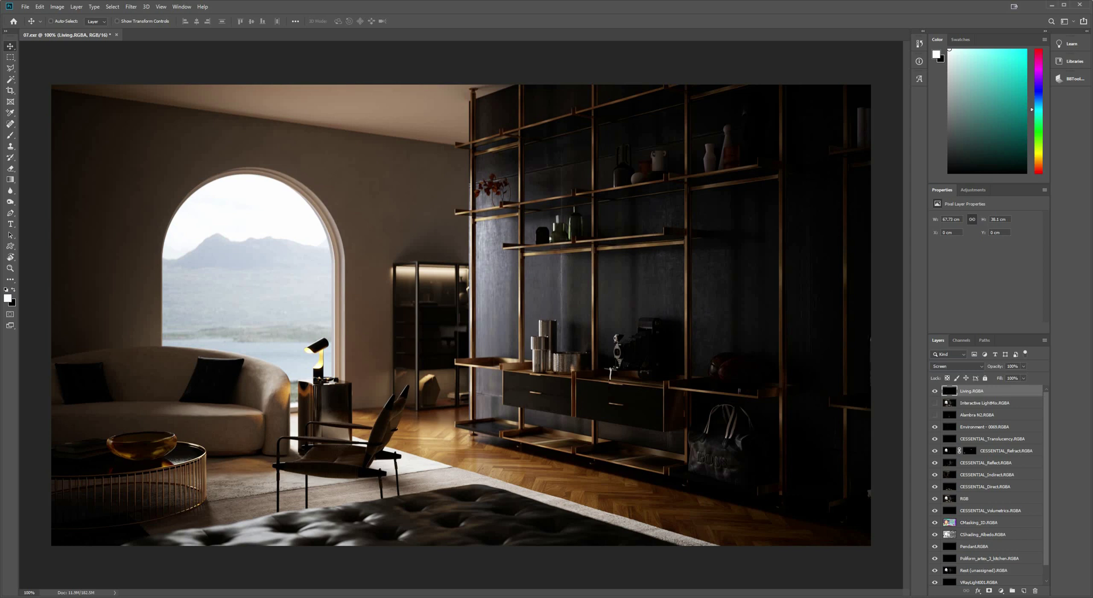
# - Bring the Pendant.RGBA layer to the top of the stack and set its blend mode to Screen
pyautogui.click(975, 546)
pyautogui.hotkey('ctrl', 'shift', ']')
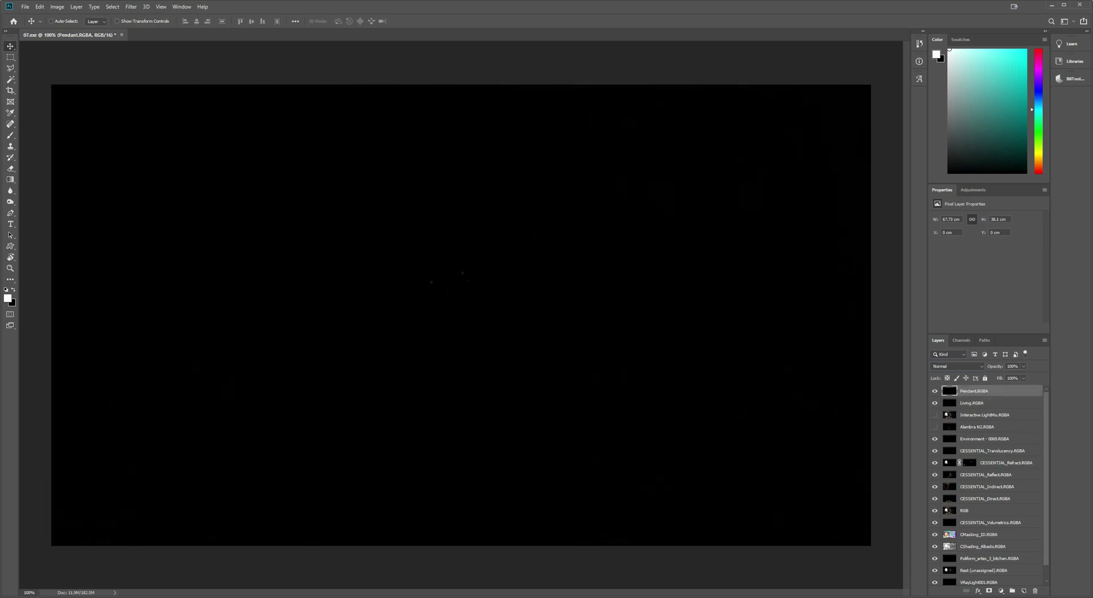
pyautogui.click(957, 366)
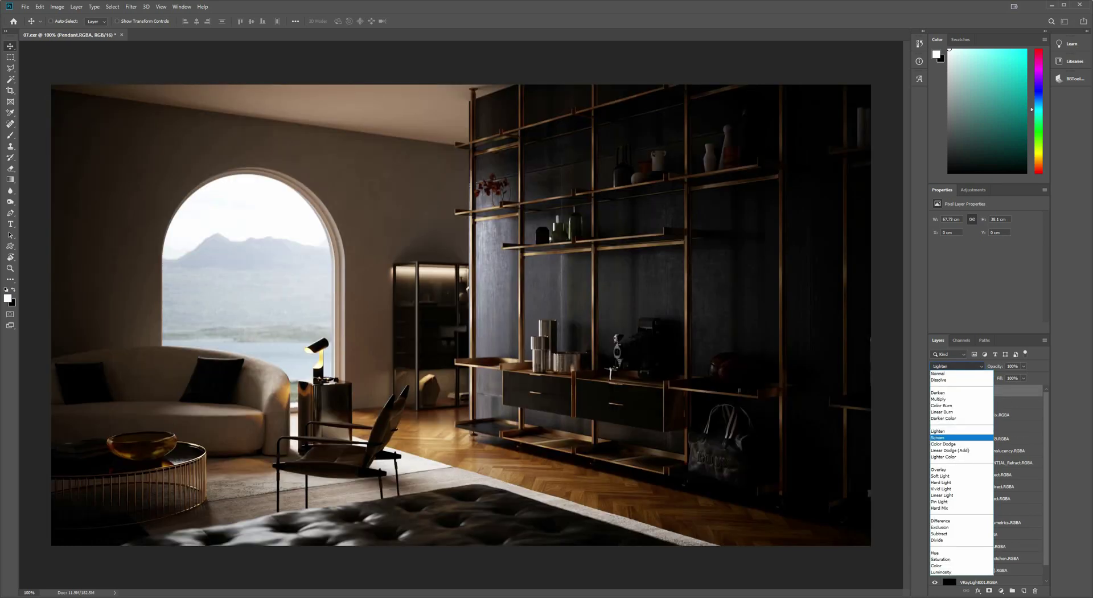
pyautogui.click(948, 431)
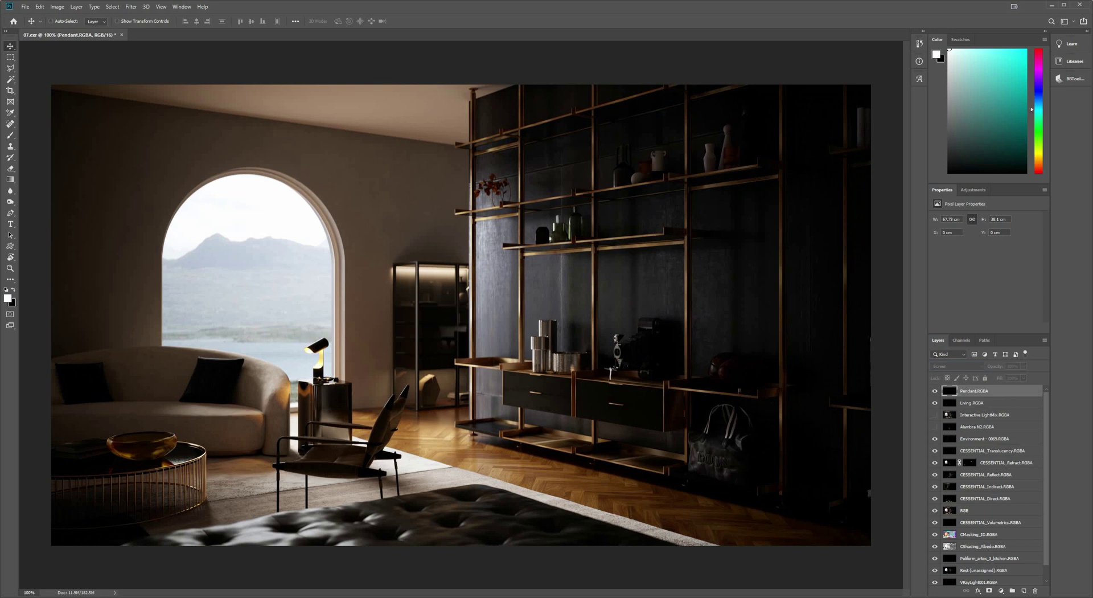
# - Bring the CESSENTIAL_Volumetrics.RGBA layer to the top of the stack to inspect it, and delete it
pyautogui.click(991, 523)
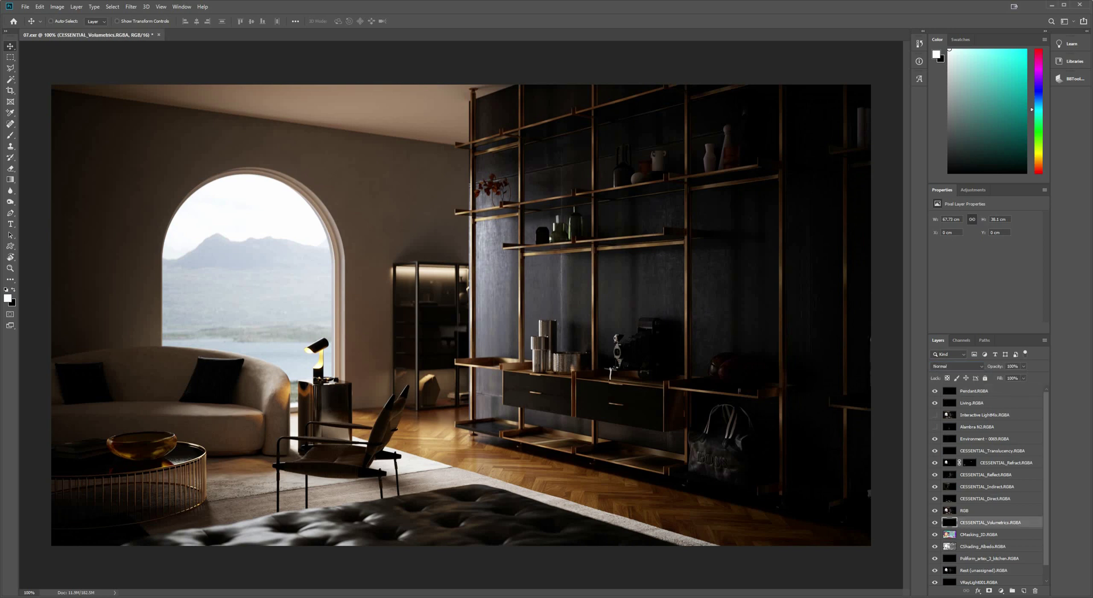
pyautogui.hotkey('ctrl', 'shift', ']')
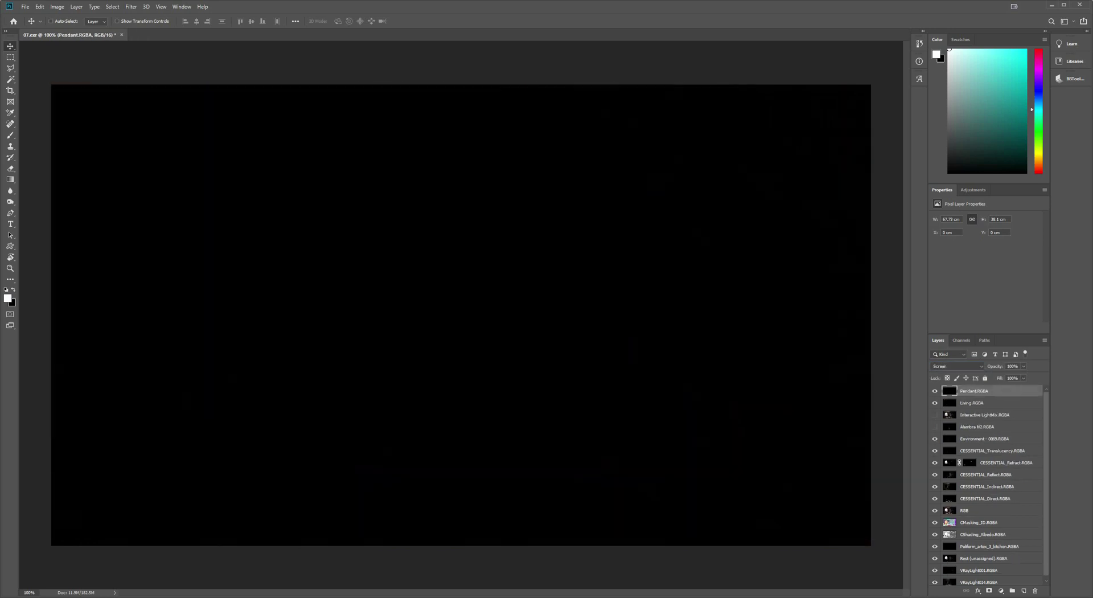
pyautogui.press('Delete')
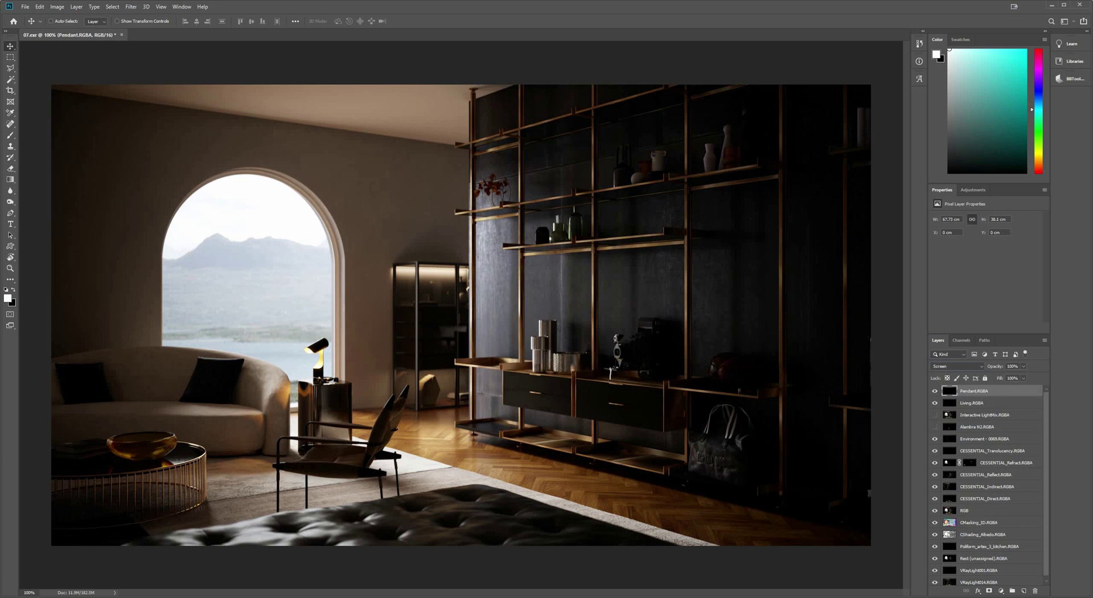
# - Bring the Poliform_artex_3_kitchen.RGBA layer to the top of the stack to inspect it, and delete it
pyautogui.click(989, 547)
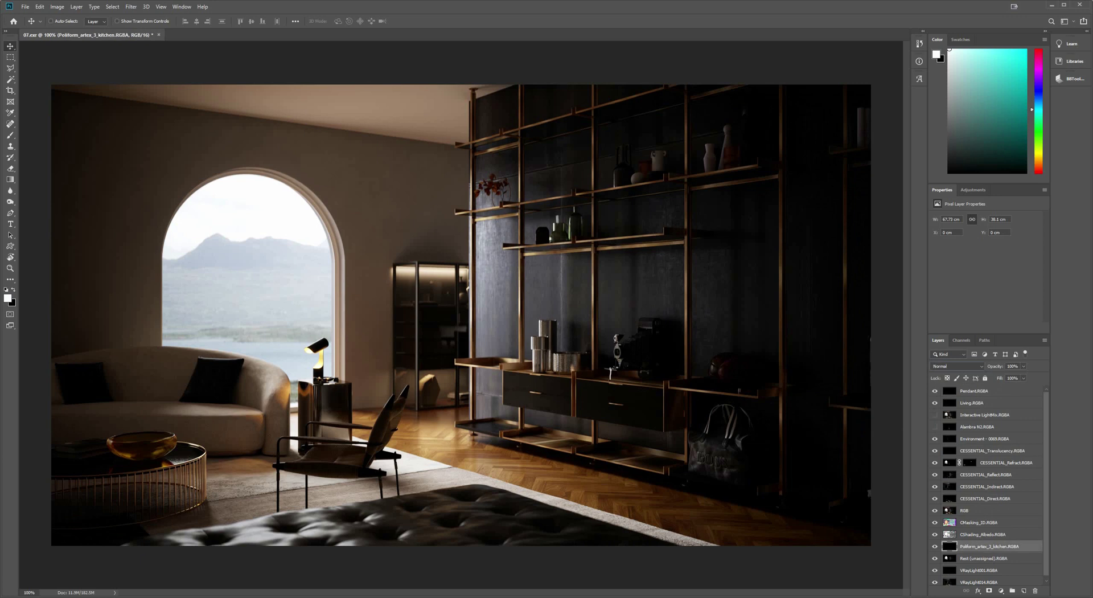
pyautogui.hotkey('ctrl', 'shift', ']')
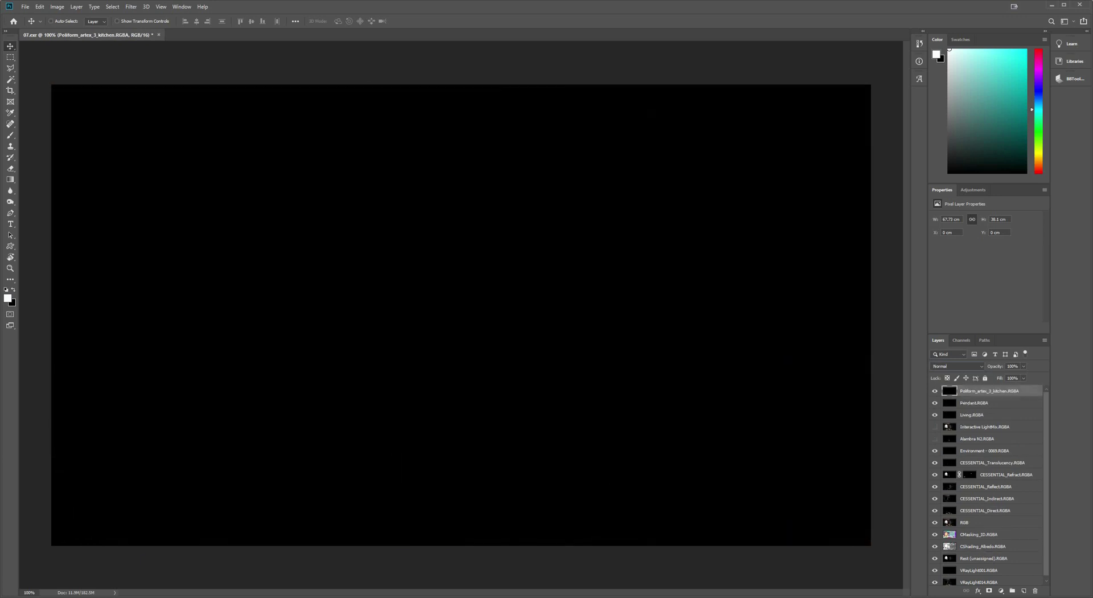
pyautogui.press('Delete')
# - Bring the Rest (unassigned).RGBA layer to the top of the stack and set its blend mode to Screen
pyautogui.click(990, 547)
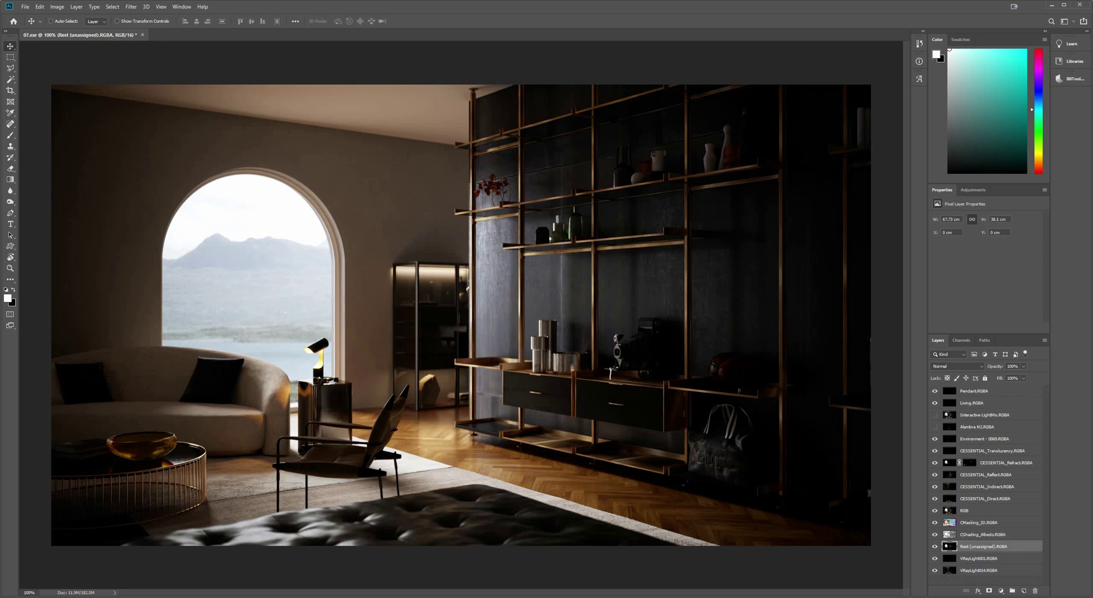
pyautogui.hotkey('ctrl', 'shift', ']')
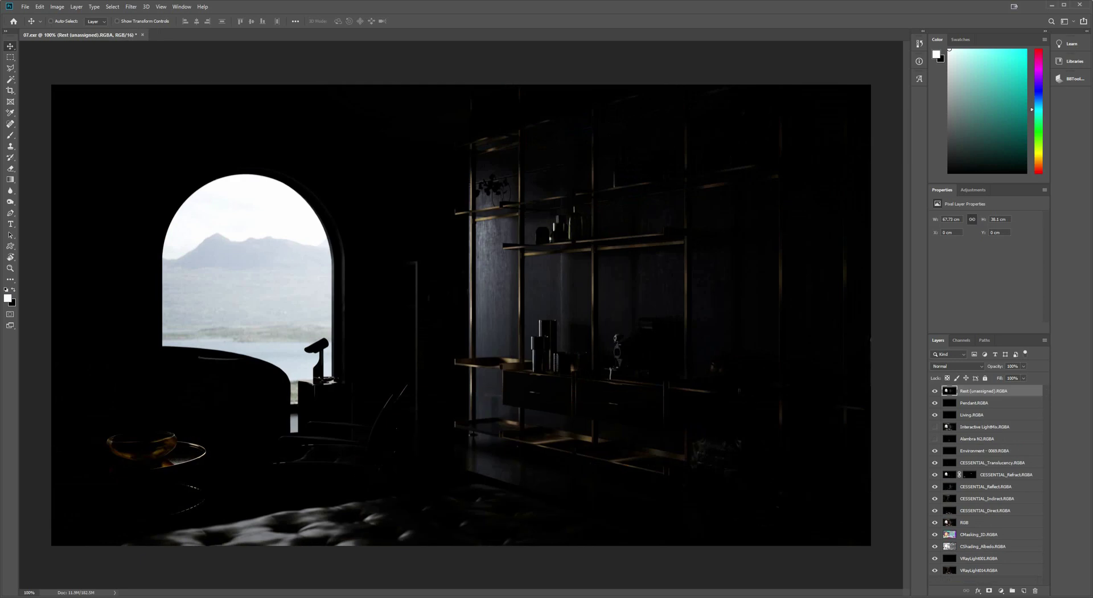
pyautogui.click(956, 366)
pyautogui.click(957, 431)
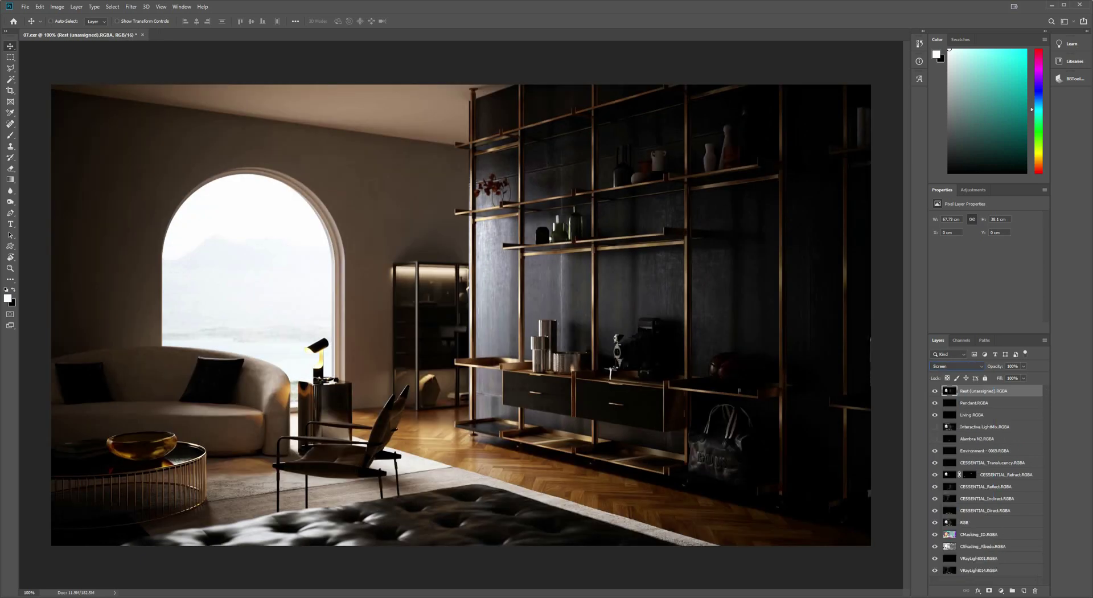
# - Compare the image with and without the Rest (unassigned).RGBA layer, and reduce that layer's opacity to 50%
pyautogui.click(934, 391)
pyautogui.click(935, 390)
pyautogui.click(934, 390)
pyautogui.click(934, 391)
pyautogui.click(935, 390)
pyautogui.click(934, 391)
pyautogui.click(1023, 366)
pyautogui.moveTo(1024, 376); pyautogui.dragTo(1005, 376)
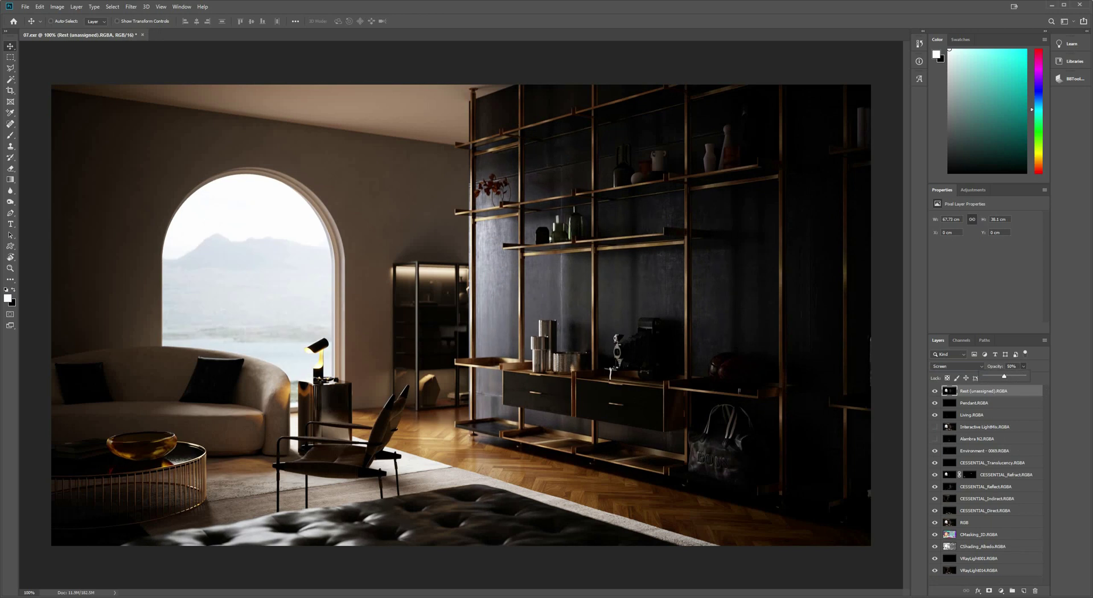
# - Duplicate the Rest (unassigned).RGBA layer, apply a Gaussian Blur with a 45-pixel radius to the copy, and toggle its visibility to compare
pyautogui.hotkey('ctrl', 'j')
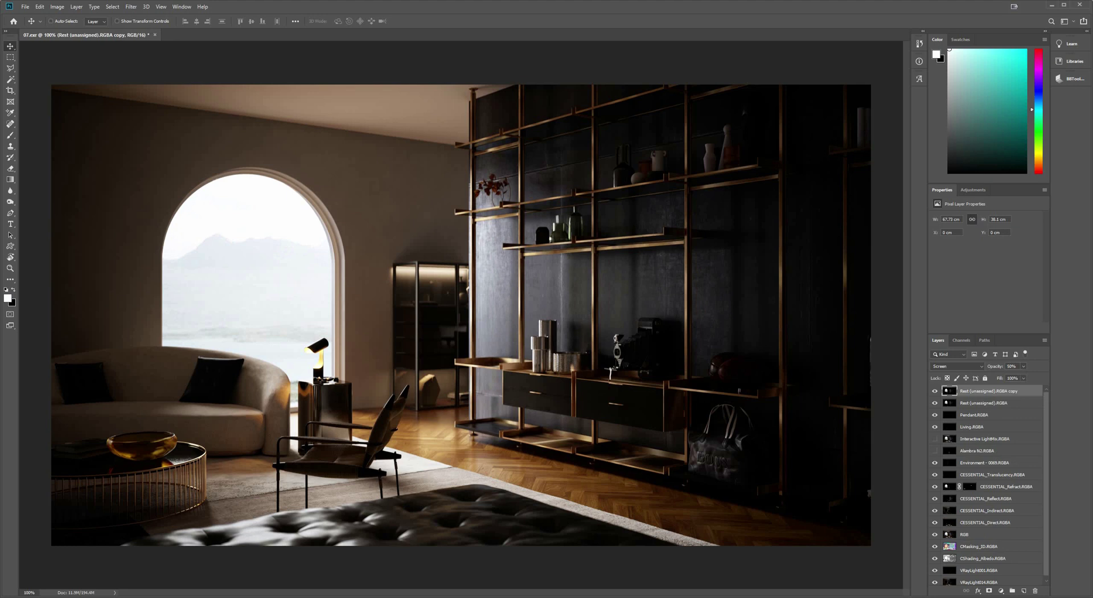
pyautogui.click(131, 7)
pyautogui.moveTo(137, 104)
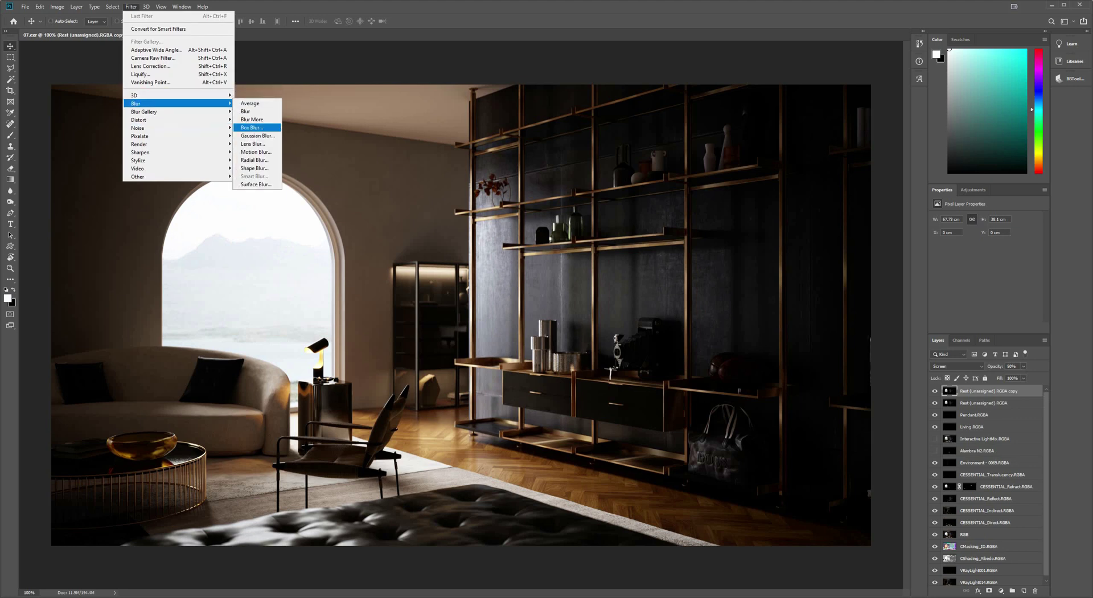
pyautogui.click(256, 136)
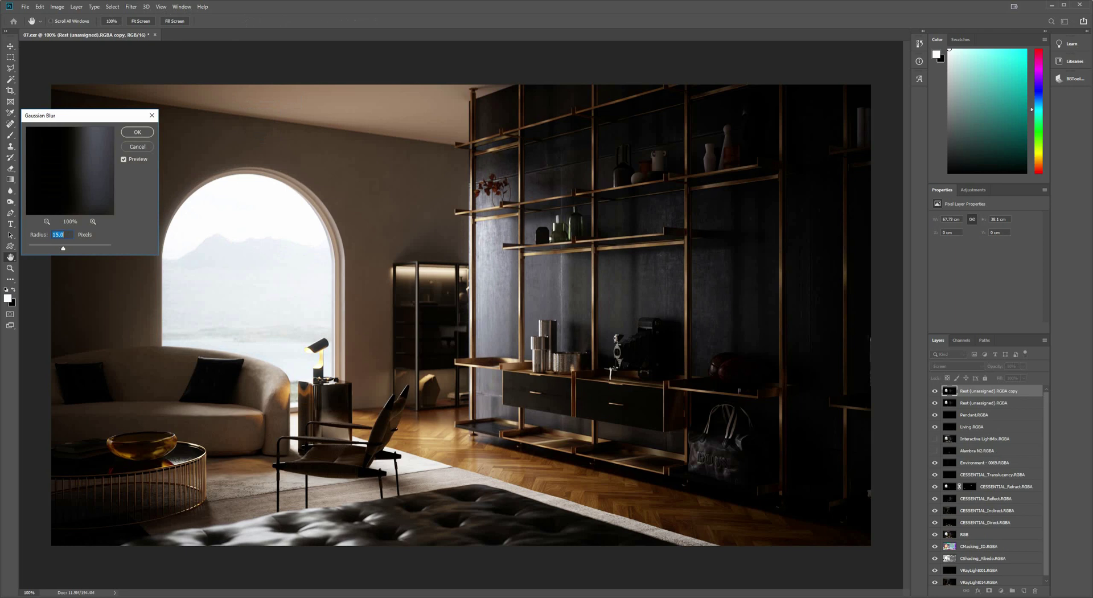
pyautogui.moveTo(542, 242); pyautogui.dragTo(549, 242)
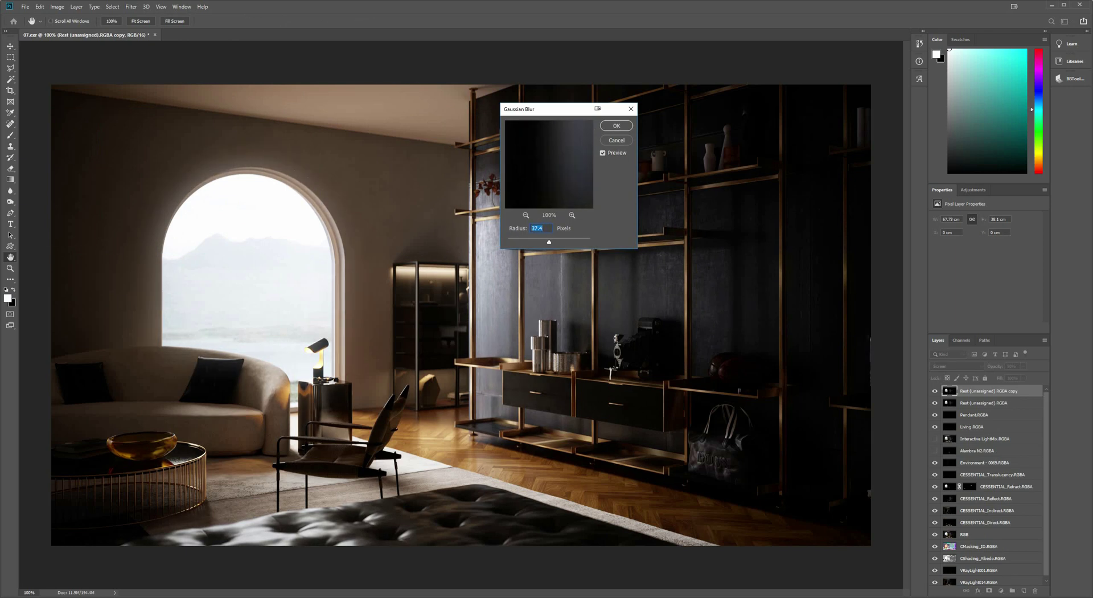
pyautogui.write('45')
pyautogui.press('Return')
pyautogui.click(935, 391)
pyautogui.click(935, 391)
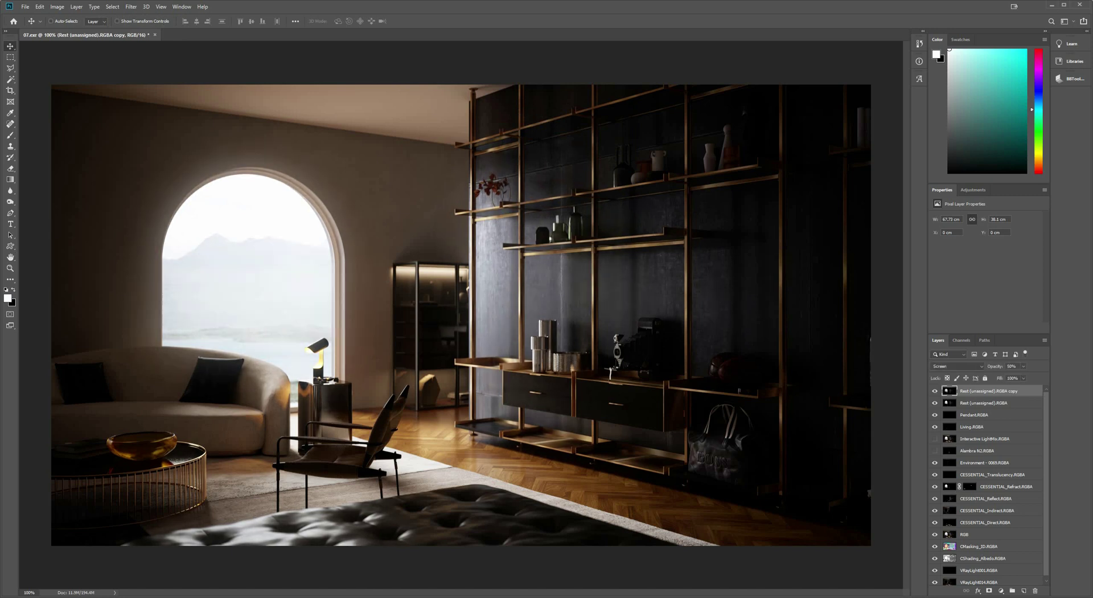
# - Raise the CMasking_ID.RGBA layer to the top, select its window wall area with the Magic Wand, and hide it, making the blurred copy active
pyautogui.click(985, 547)
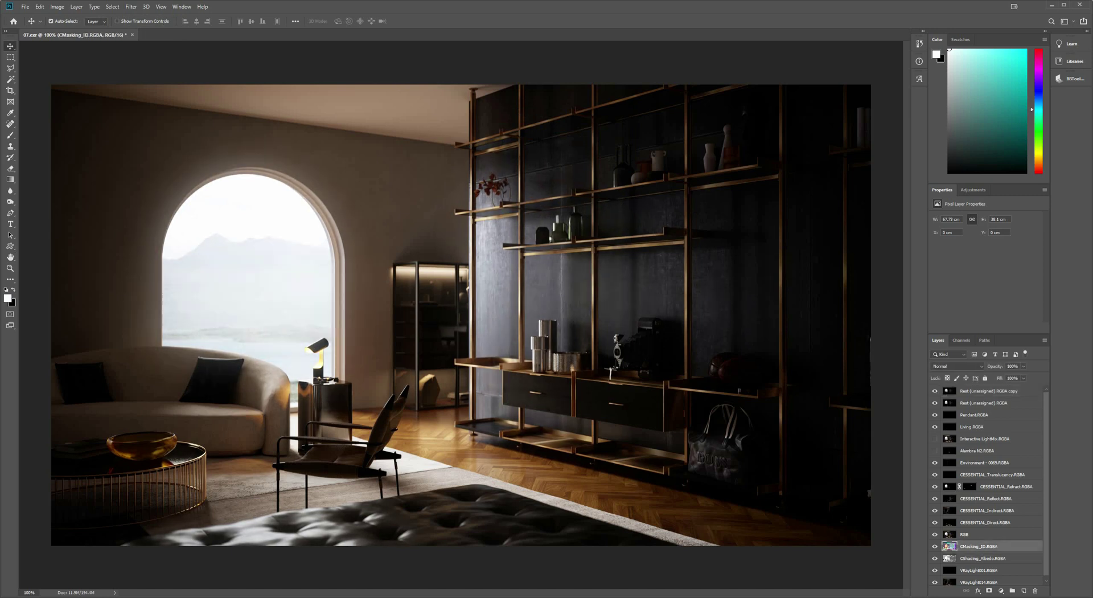
pyautogui.hotkey('ctrl', 'shift', ']')
pyautogui.press('w')
pyautogui.click(387, 194)
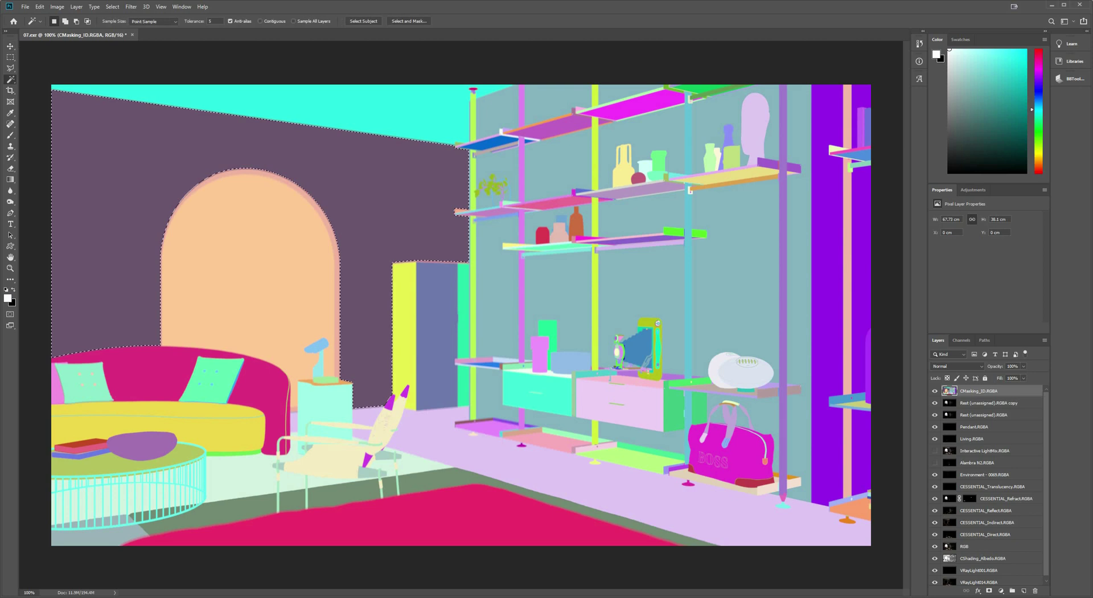
pyautogui.click(935, 392)
pyautogui.click(990, 403)
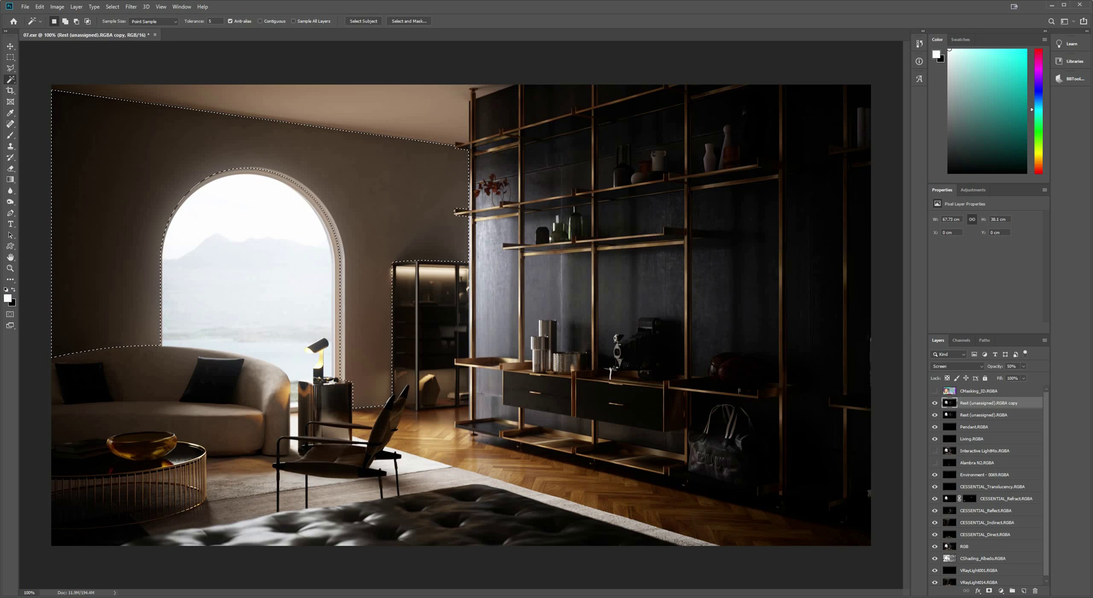
# - Clear the wall selection and add a white layer mask to the visible Rest (unassigned).RGBA copy layer
pyautogui.hotkey('ctrl', ',')
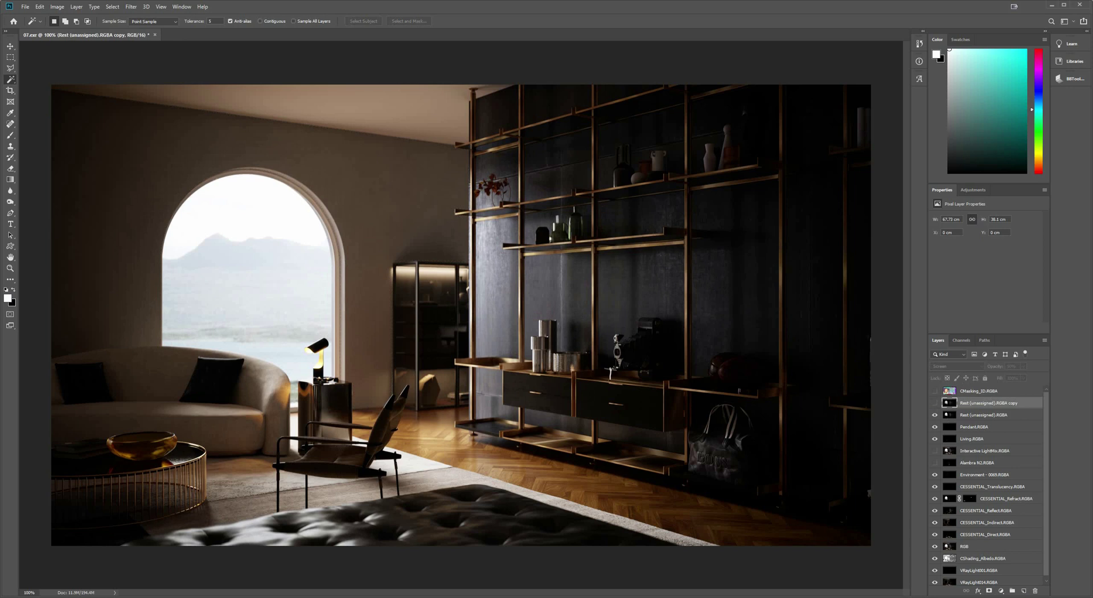
pyautogui.click(935, 403)
pyautogui.click(989, 591)
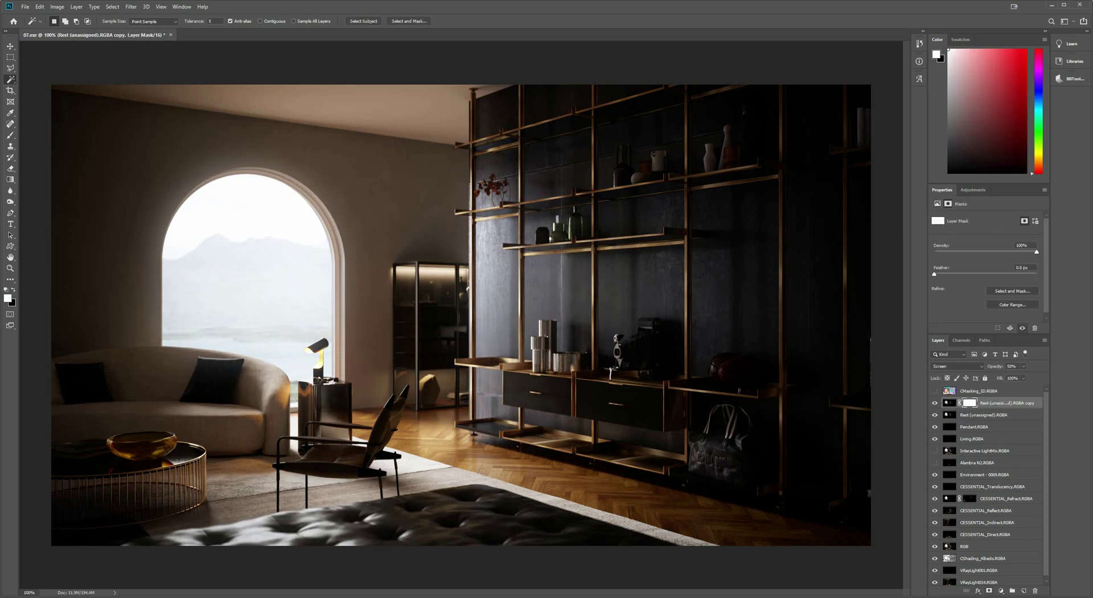
# - Select the window wall area on the CMasking_ID.RGBA layer with the Magic Wand, and hide that layer again
pyautogui.press('x')
pyautogui.click(979, 391)
pyautogui.click(935, 392)
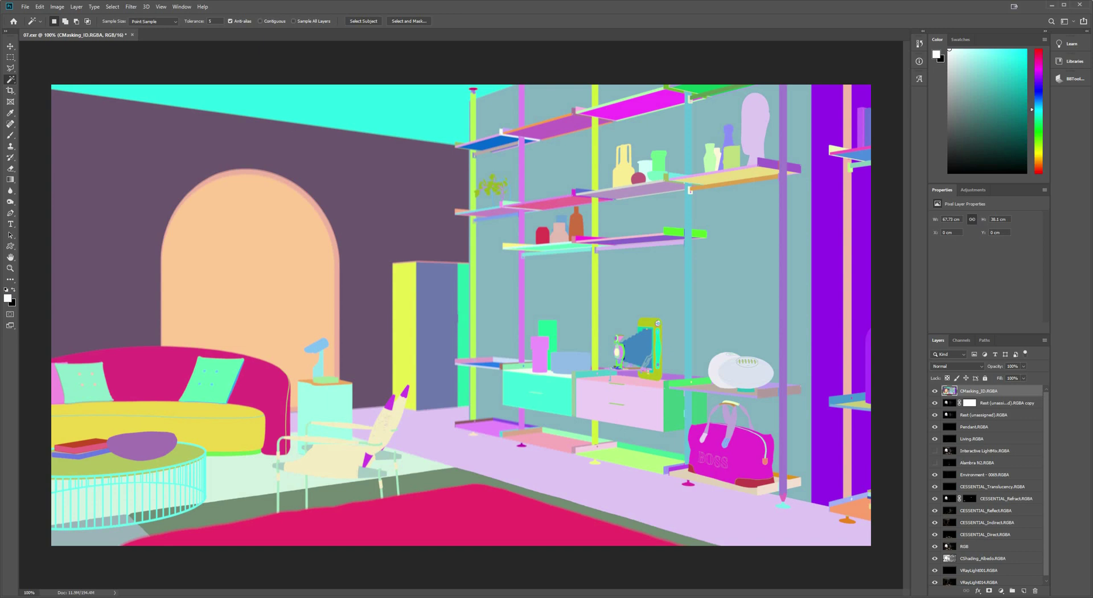
pyautogui.click(393, 200)
pyautogui.click(935, 391)
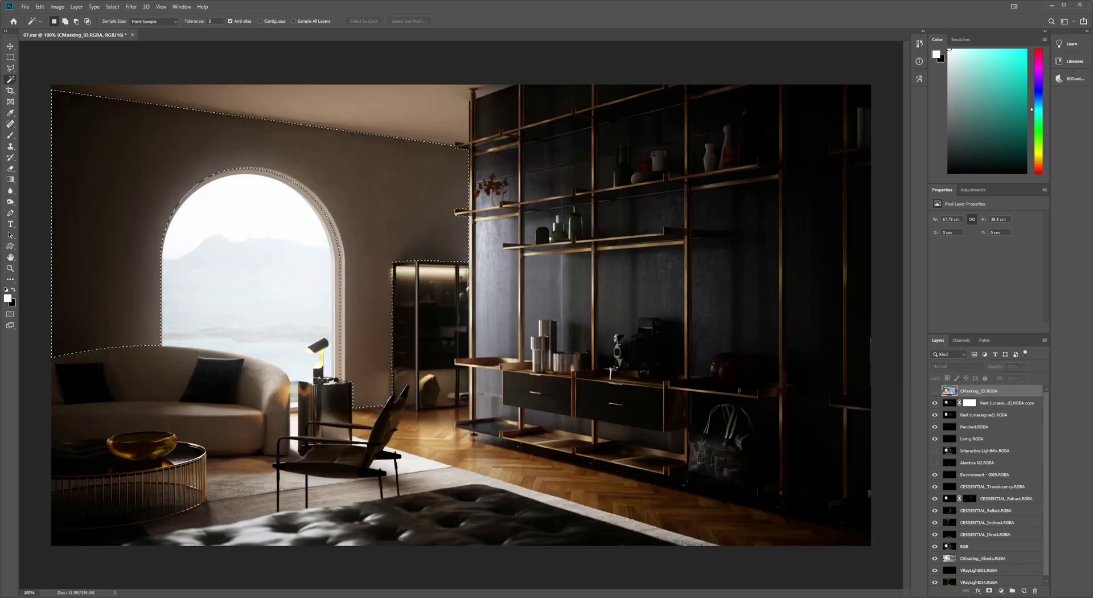
# - Hide the selection outline and paint black with the brush on the blurred copy's mask over the wall beside the window arch
pyautogui.click(970, 403)
pyautogui.hotkey('ctrl', 'h')
pyautogui.press('b')
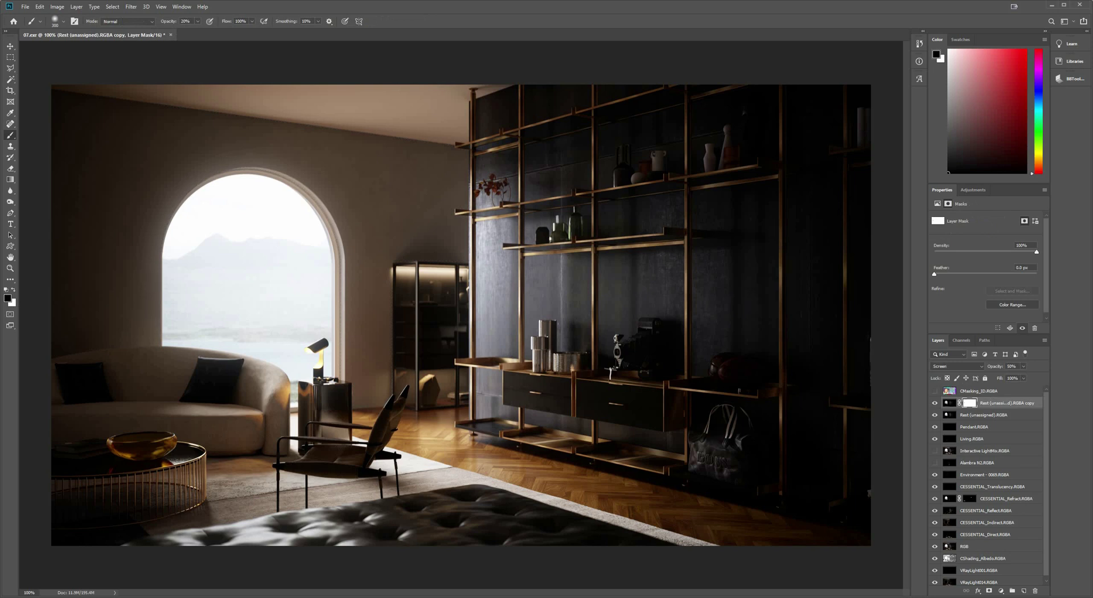
pyautogui.click(171, 213)
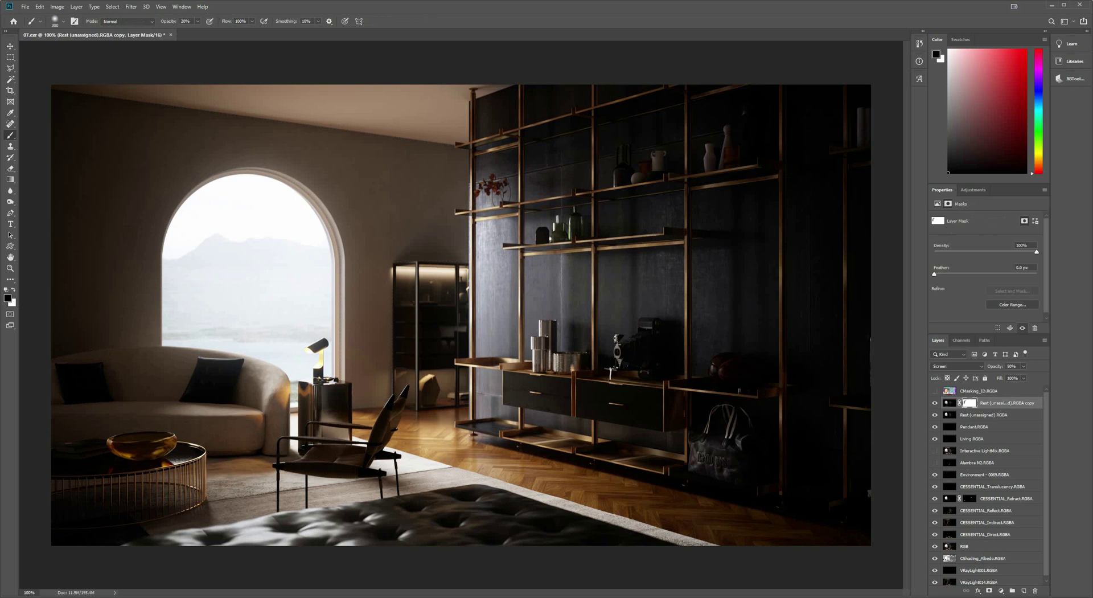
pyautogui.press('v')
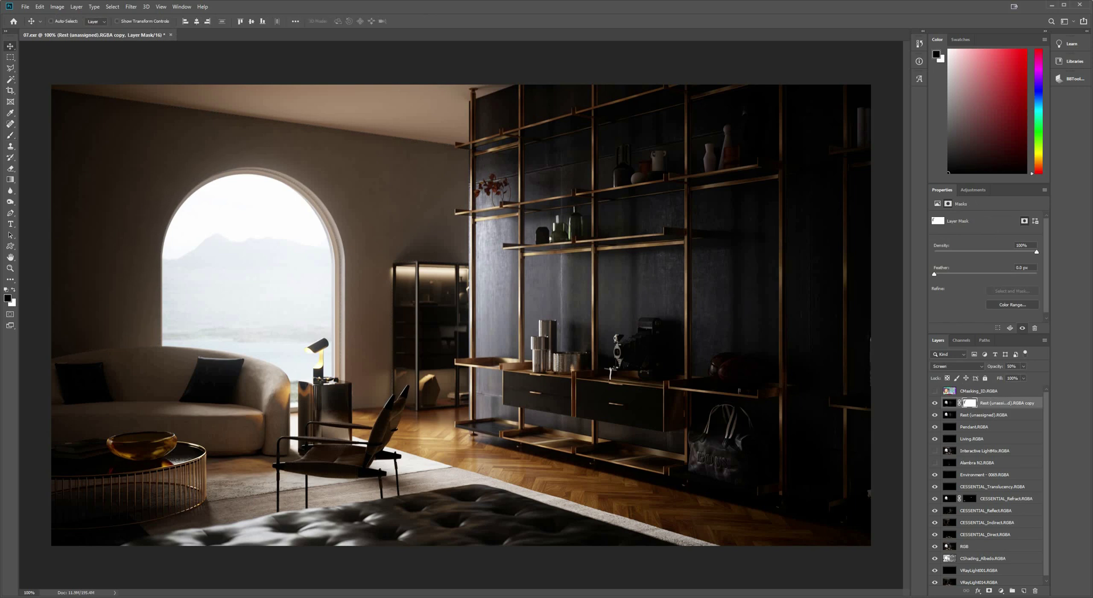
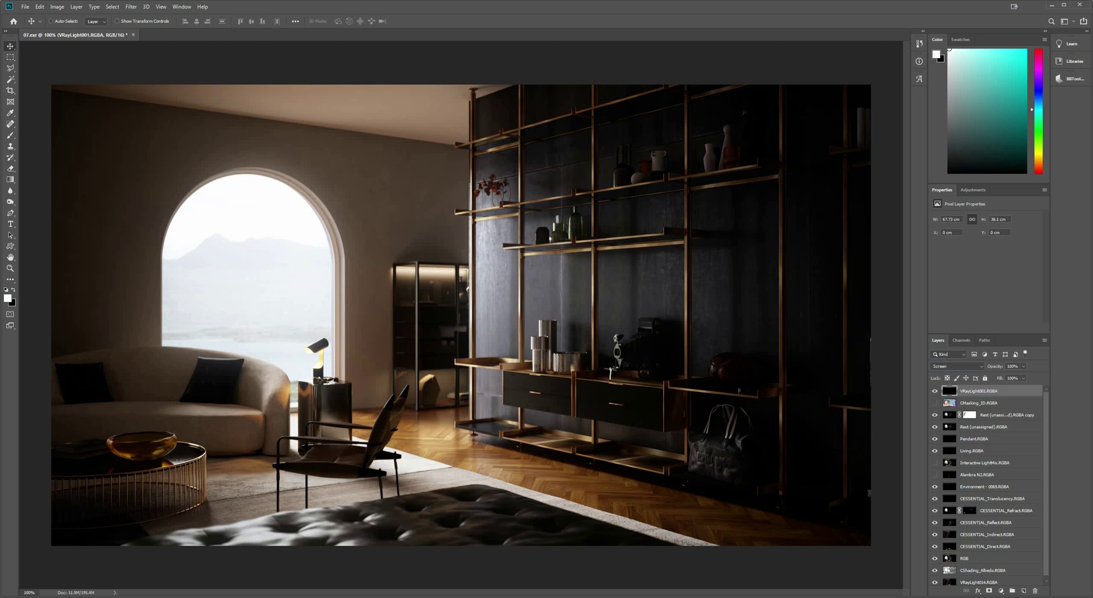
# - Toggle the VRayLight001.RGBA layer to compare, and place VRayLight014.RGBA at the top of the stack in Screen mode
pyautogui.click(935, 391)
pyautogui.click(935, 391)
pyautogui.scroll(-1, 988, 484)
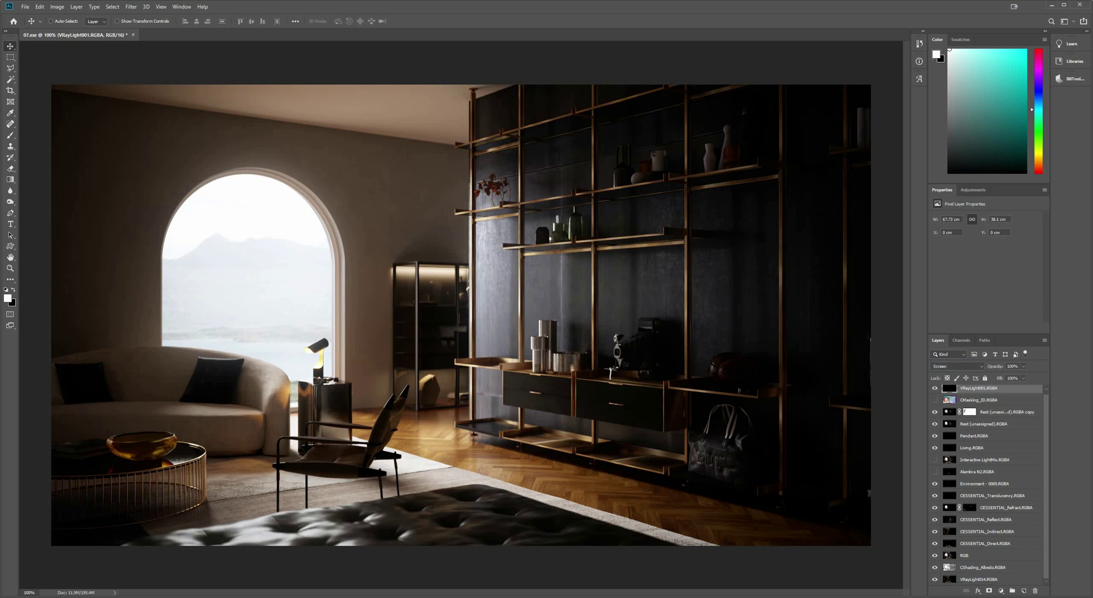
pyautogui.click(985, 579)
pyautogui.hotkey('ctrl', 'shift', ']')
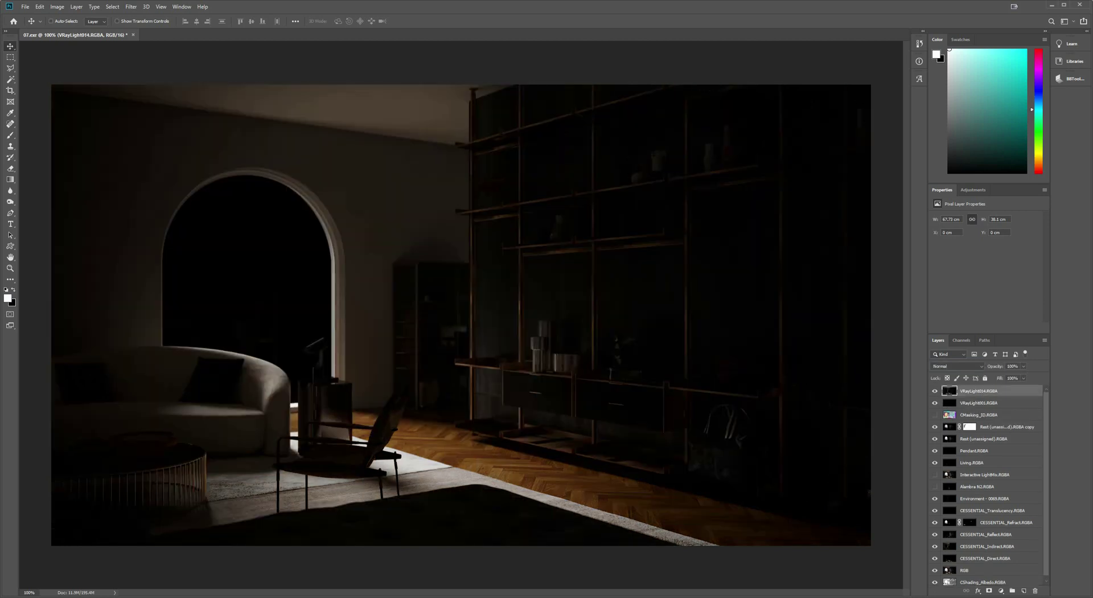
pyautogui.click(957, 366)
pyautogui.click(951, 434)
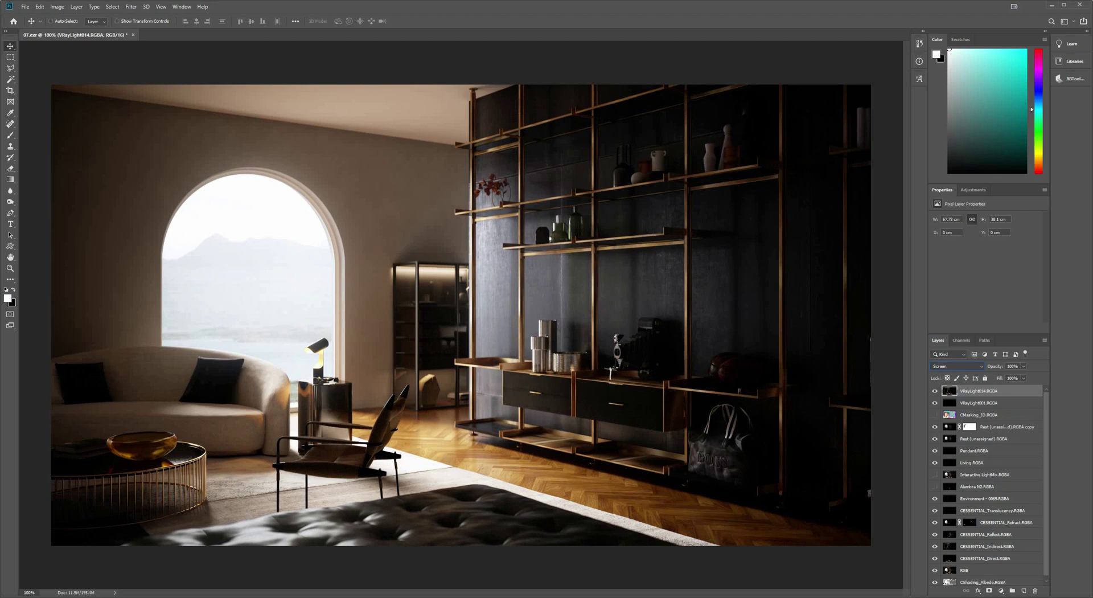
# - Compare the image with and without the VRayLight014.RGBA layer, and reduce that layer's opacity to 50%
pyautogui.click(935, 391)
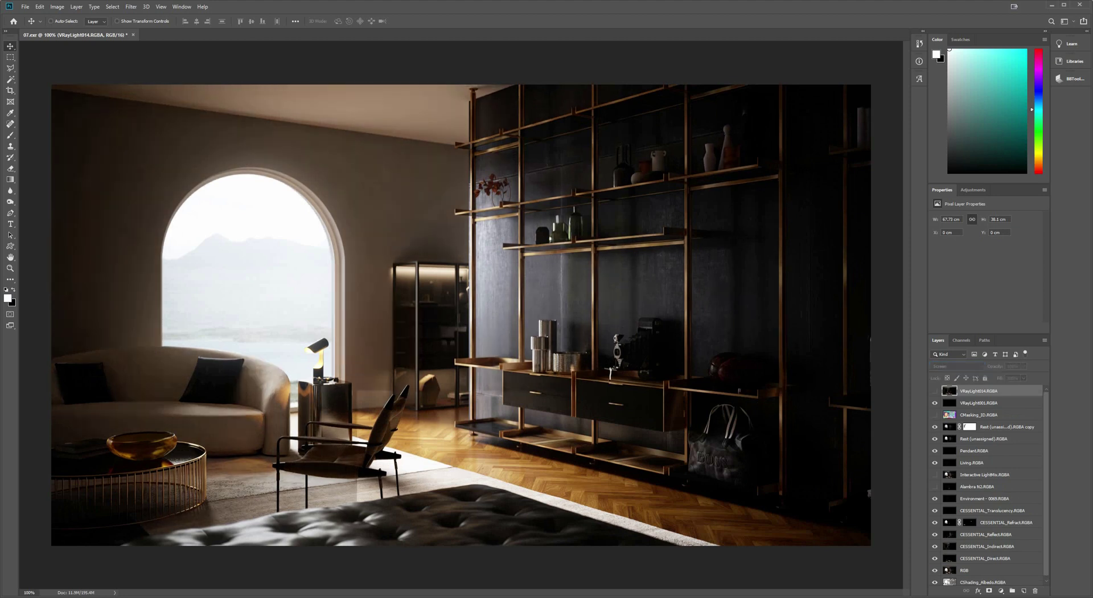
pyautogui.click(935, 391)
pyautogui.hotkey('ctrl', '-')
pyautogui.hotkey('ctrl', '-')
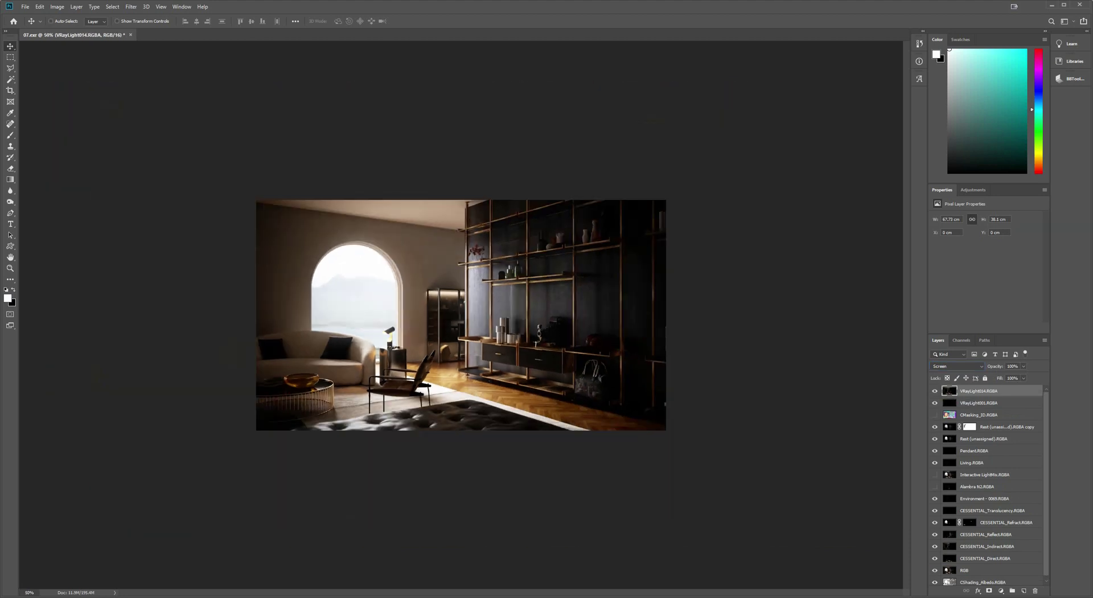
pyautogui.click(1024, 367)
pyautogui.moveTo(1026, 376); pyautogui.dragTo(1005, 376)
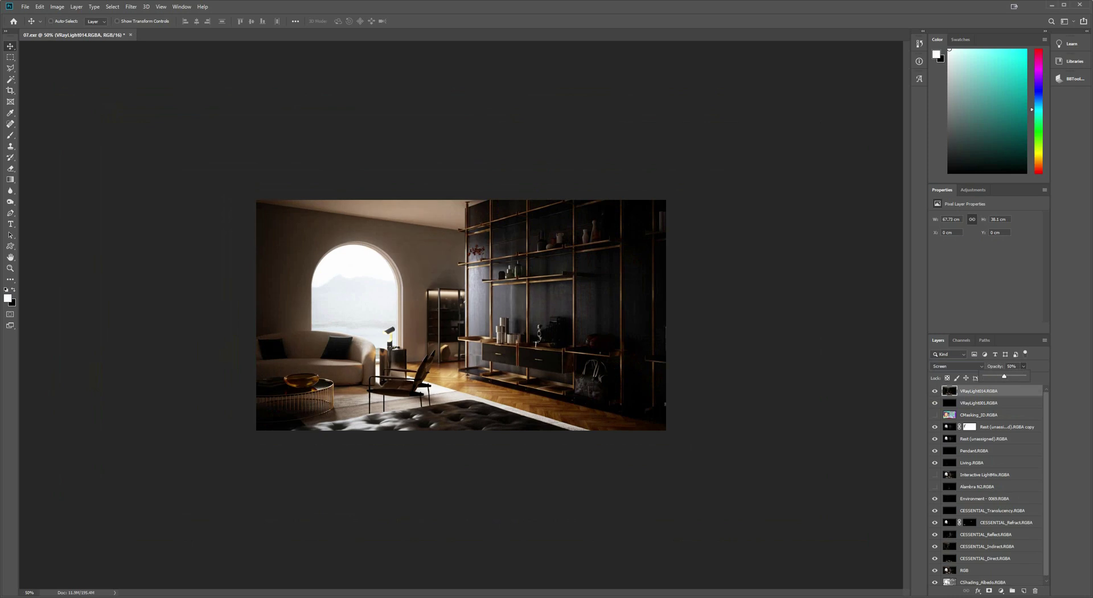
# - Toggle the visibility of the VRayLight014.RGBA layer repeatedly to judge its effect at the reduced opacity
pyautogui.click(935, 391)
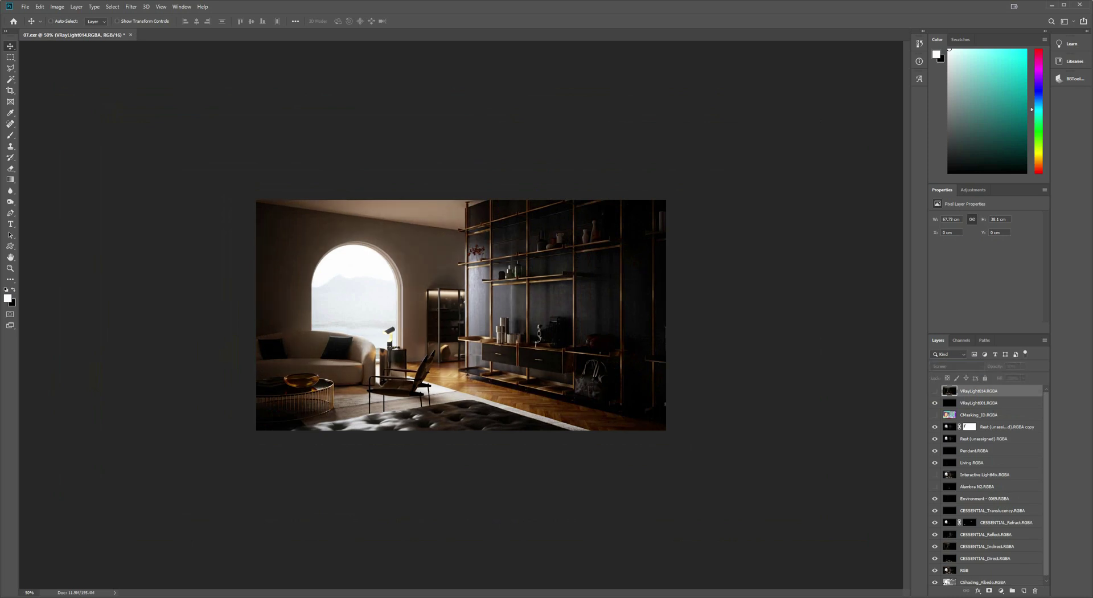
pyautogui.click(935, 391)
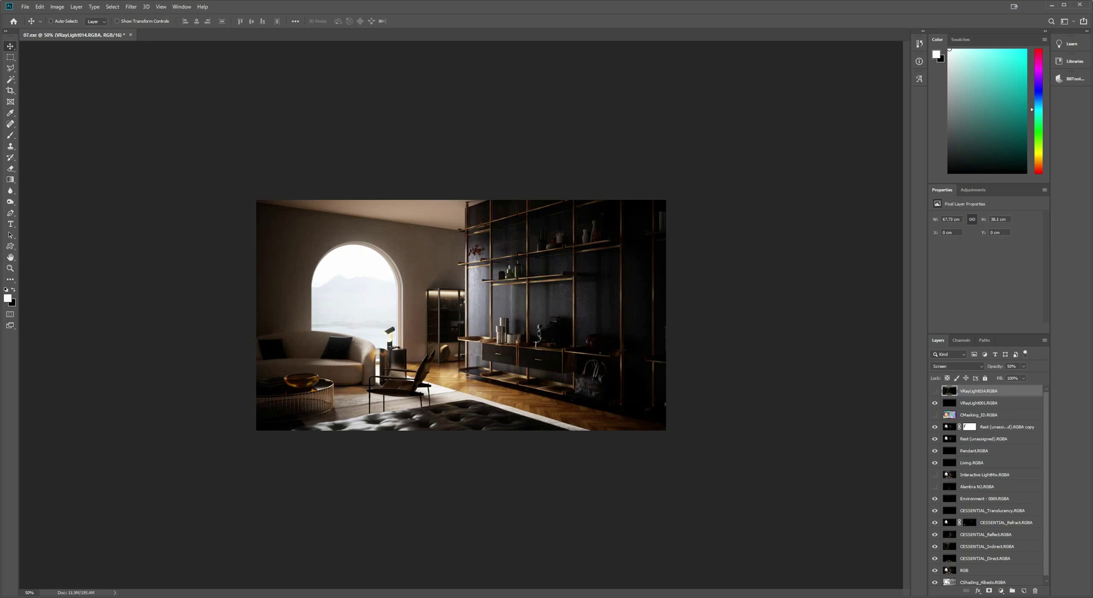
pyautogui.click(934, 391)
pyautogui.hotkey('ctrl', ',')
pyautogui.hotkey('ctrl', ',')
pyautogui.hotkey('ctrl', ',')
pyautogui.hotkey('ctrl', ',')
pyautogui.hotkey('ctrl', ',')
pyautogui.hotkey('ctrl', '+')
pyautogui.hotkey('ctrl', '+')
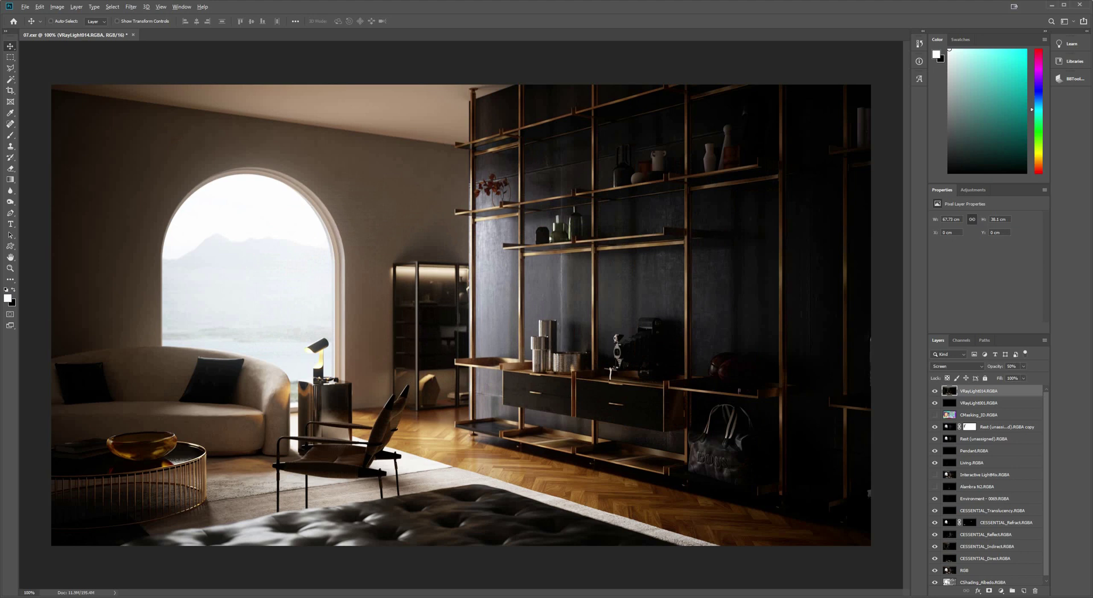
# - Send the Interactive LightMix.RGBA, Alambra N2.RGBA and CMasking_ID.RGBA layers together to the bottom of the stack
pyautogui.click(985, 475)
pyautogui.keyDown('ctrl'); pyautogui.click(978, 487); pyautogui.keyUp('ctrl')
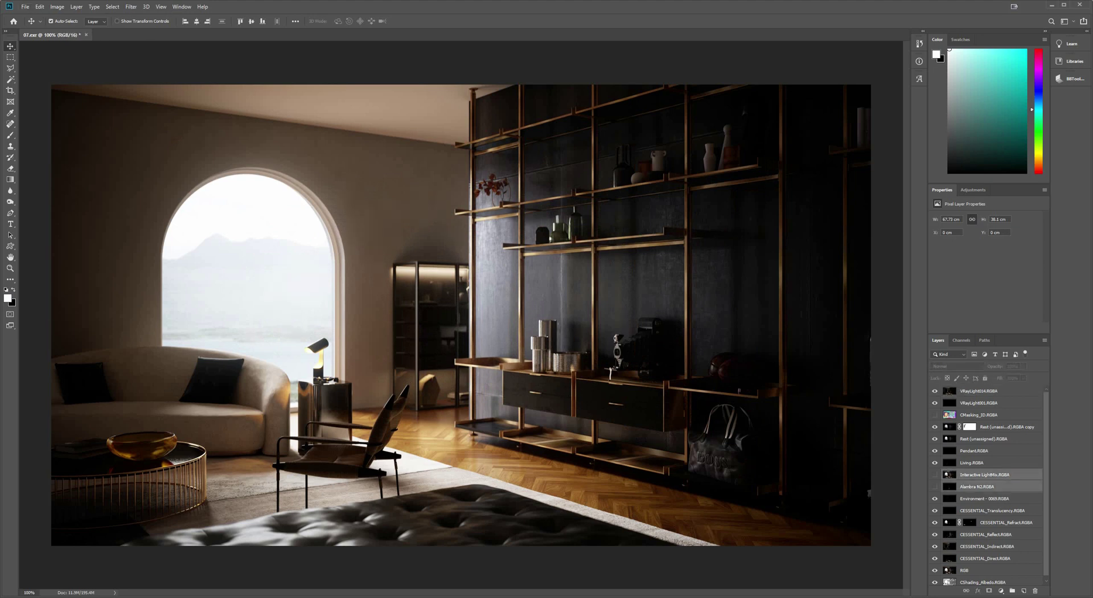
pyautogui.keyDown('ctrl'); pyautogui.click(979, 415); pyautogui.keyUp('ctrl')
pyautogui.hotkey('ctrl', 'shift', '[')
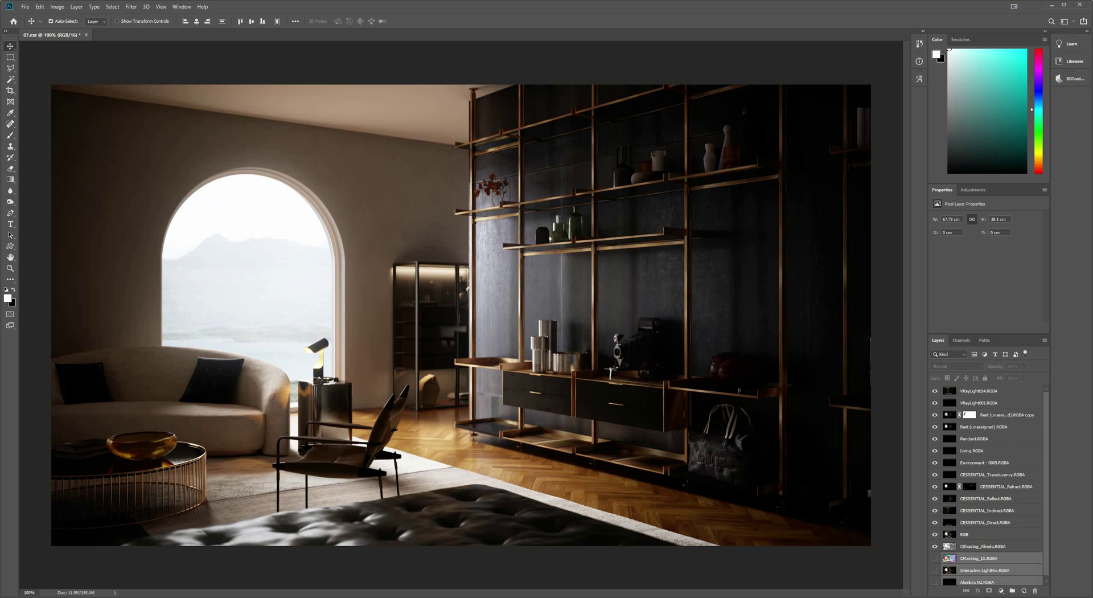
# - Compare the original RGB layer on its own with the full composite by repeatedly isolating that layer
pyautogui.click(978, 534)
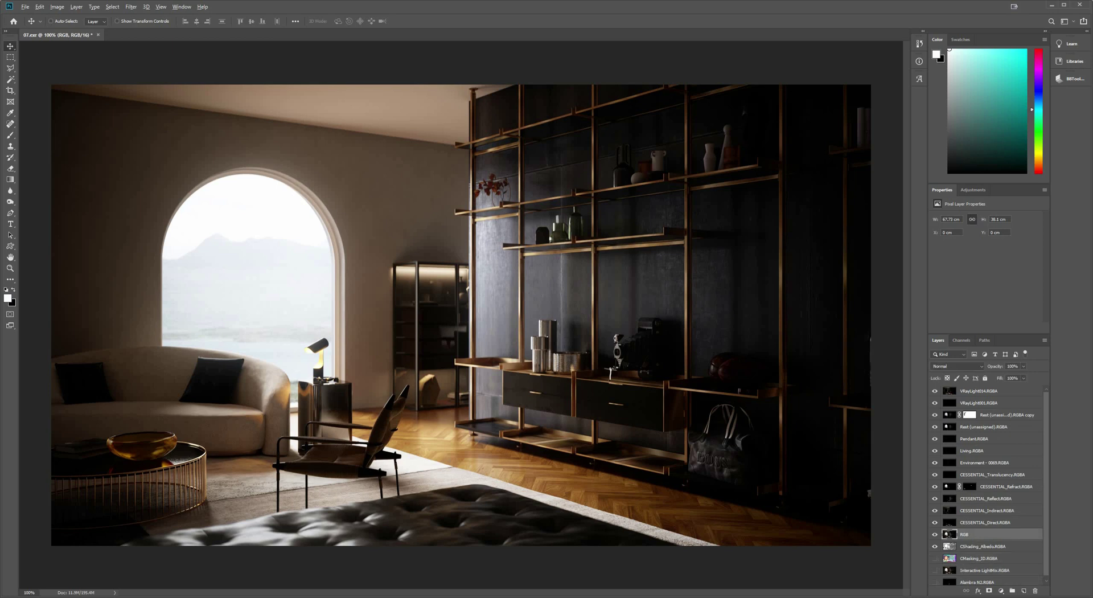
pyautogui.keyDown('alt'); pyautogui.click(935, 534); pyautogui.keyUp('alt')
pyautogui.keyDown('alt'); pyautogui.click(934, 534); pyautogui.keyUp('alt')
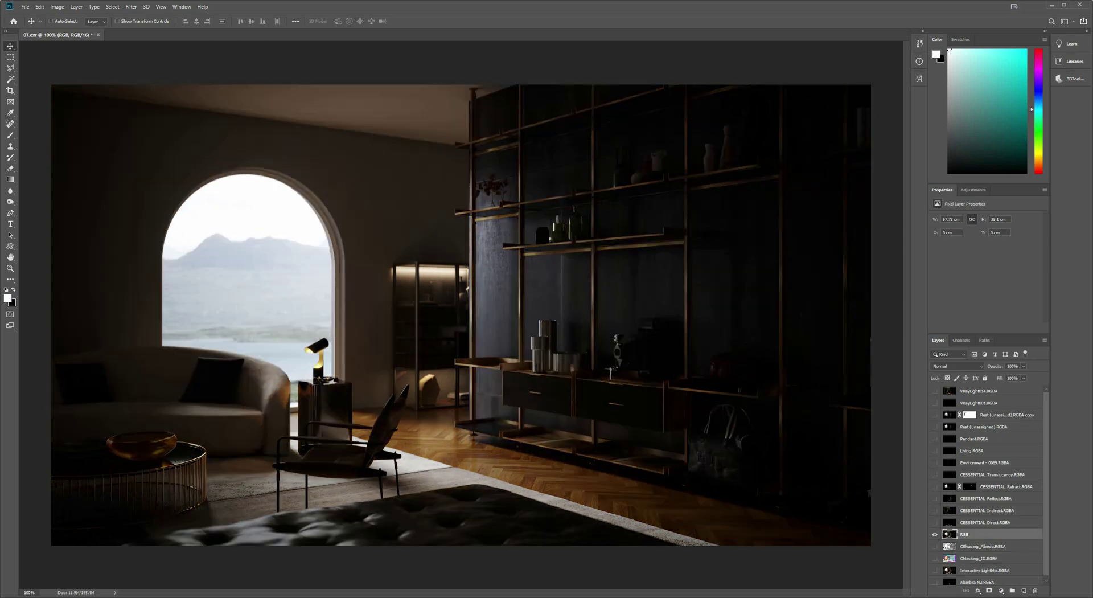
pyautogui.keyDown('alt'); pyautogui.click(934, 534); pyautogui.keyUp('alt')
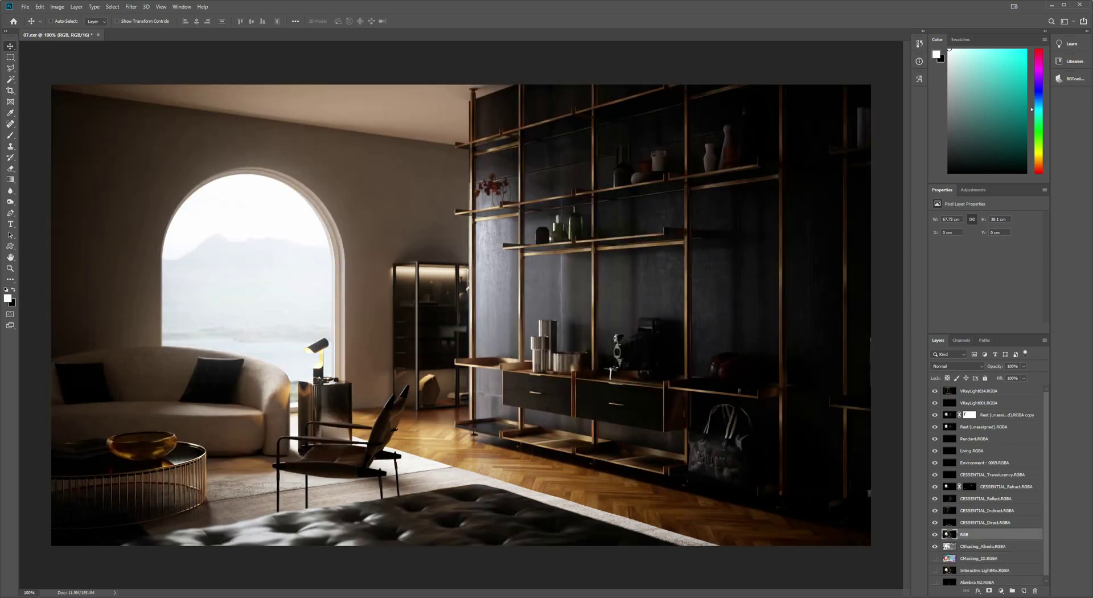
pyautogui.keyDown('alt'); pyautogui.click(935, 534); pyautogui.keyUp('alt')
pyautogui.keyDown('alt'); pyautogui.click(934, 534); pyautogui.keyUp('alt')
pyautogui.keyDown('alt'); pyautogui.click(934, 534); pyautogui.keyUp('alt')
pyautogui.keyDown('alt'); pyautogui.click(935, 534); pyautogui.keyUp('alt')
pyautogui.keyDown('alt'); pyautogui.click(934, 534); pyautogui.keyUp('alt')
pyautogui.keyDown('alt'); pyautogui.click(935, 534); pyautogui.keyUp('alt')
pyautogui.keyDown('alt'); pyautogui.click(934, 534); pyautogui.keyUp('alt')
pyautogui.keyDown('alt'); pyautogui.click(935, 534); pyautogui.keyUp('alt')
pyautogui.keyDown('alt'); pyautogui.click(935, 534); pyautogui.keyUp('alt')
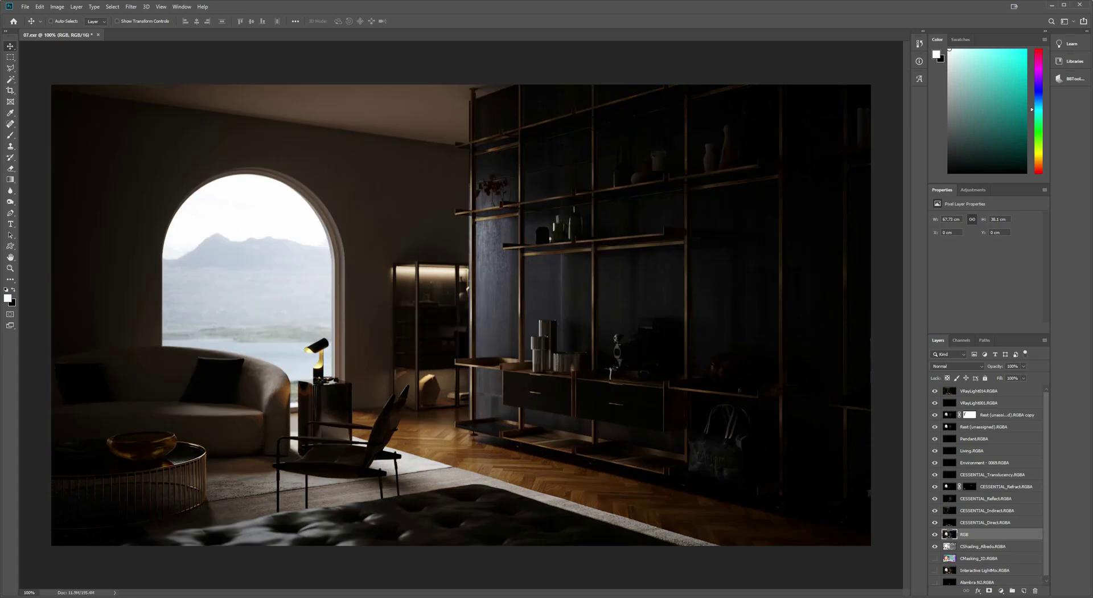
pyautogui.keyDown('alt'); pyautogui.click(935, 534); pyautogui.keyUp('alt')
pyautogui.keyDown('alt'); pyautogui.click(935, 535); pyautogui.keyUp('alt')
pyautogui.keyDown('alt'); pyautogui.click(934, 534); pyautogui.keyUp('alt')
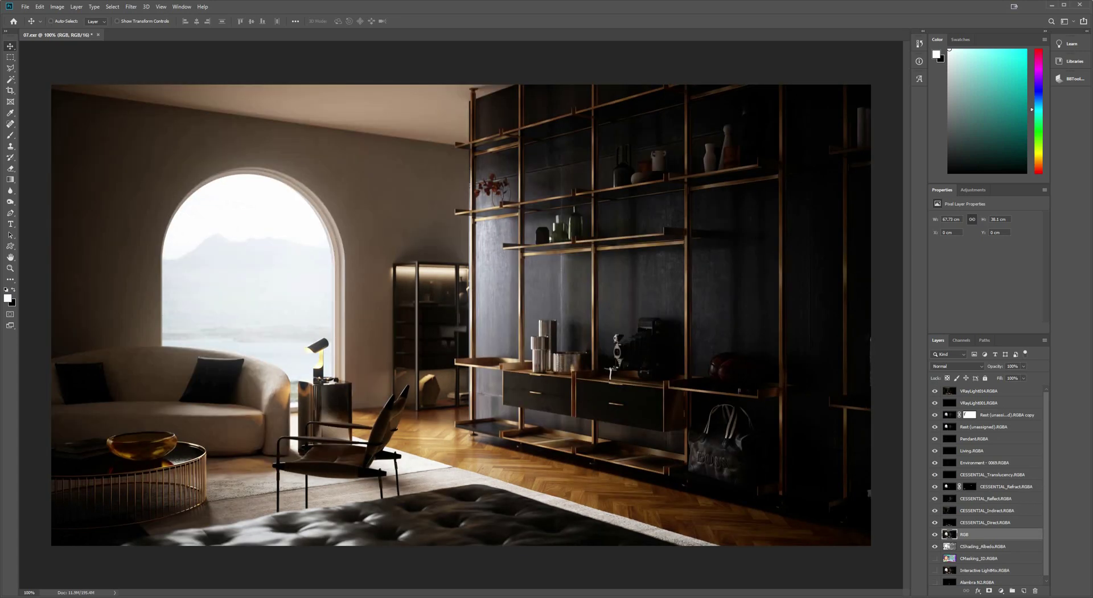
# - Try lowering the VRayLight014.RGBA layer's opacity to 25% and toggle its visibility to compare
pyautogui.click(981, 391)
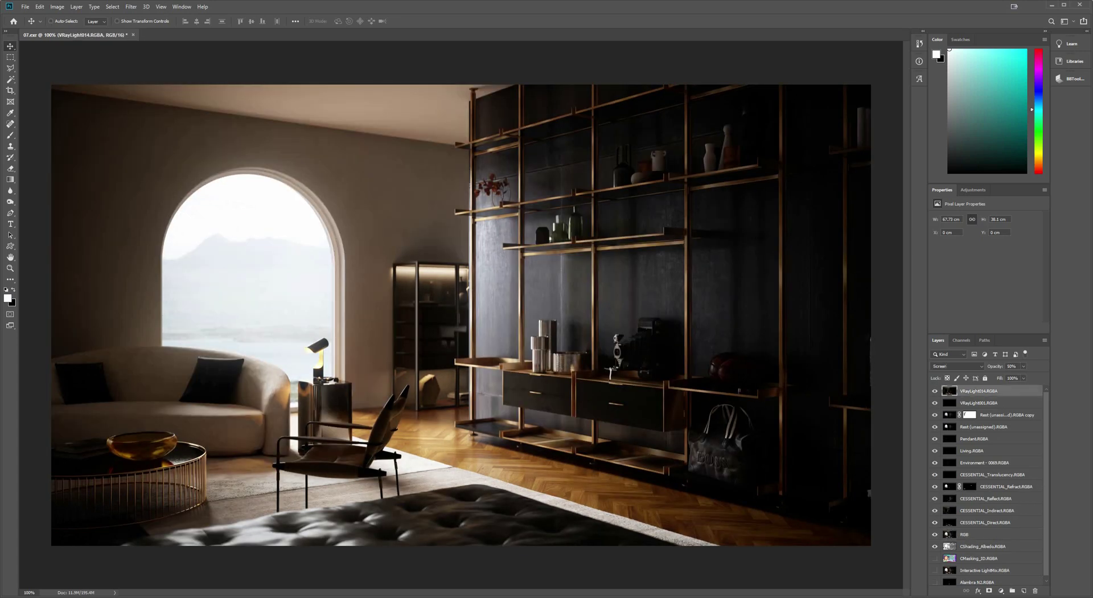
pyautogui.click(1024, 366)
pyautogui.moveTo(1025, 376); pyautogui.dragTo(1014, 377)
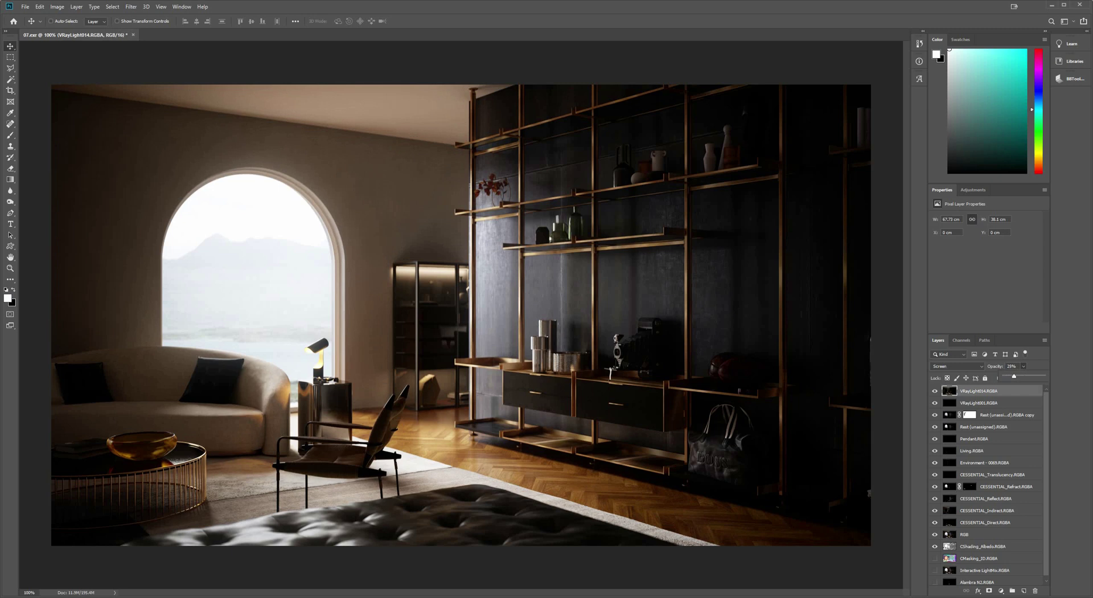
pyautogui.click(935, 391)
pyautogui.click(935, 391)
pyautogui.hotkey('ctrl', '-')
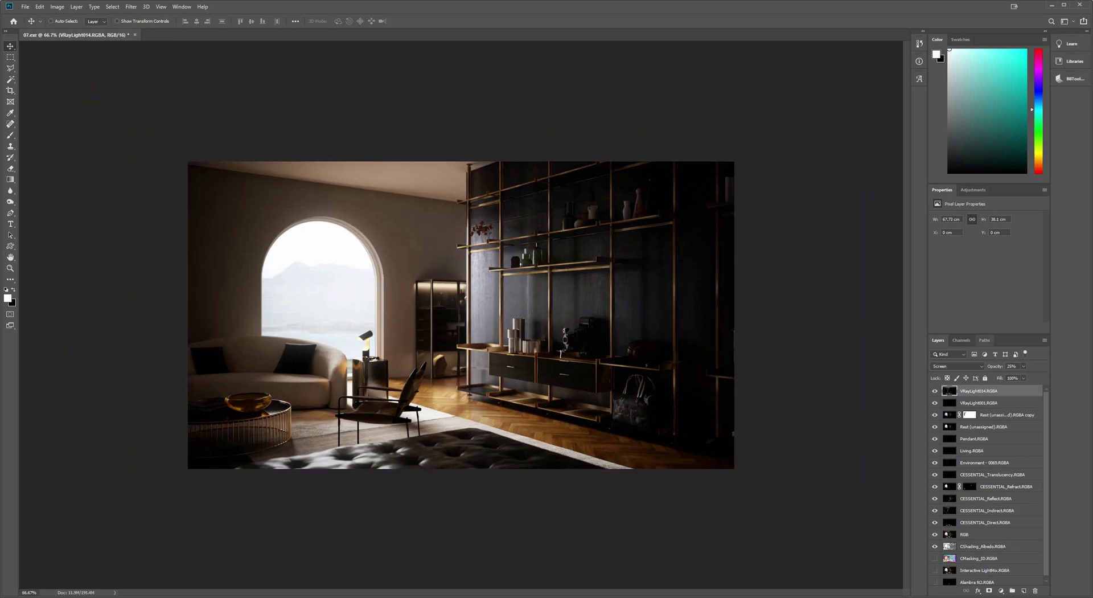
# - Set the opacity of the VRayLight014.RGBA layer back to 50%
pyautogui.click(1023, 367)
pyautogui.moveTo(1015, 376); pyautogui.dragTo(1022, 376)
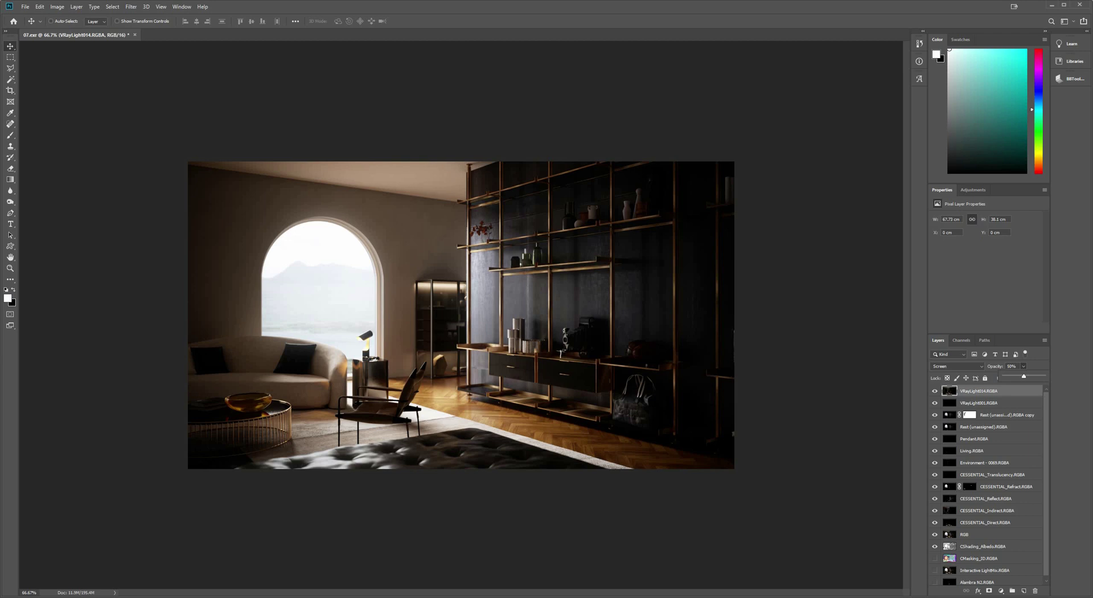
pyautogui.press('Return')
# - Open 07b.exr as a second document and raise its RGB layer to the top of the stack
pyautogui.click(22, 190)
pyautogui.click(29, 277)
pyautogui.click(546, 271)
pyautogui.press('Return')
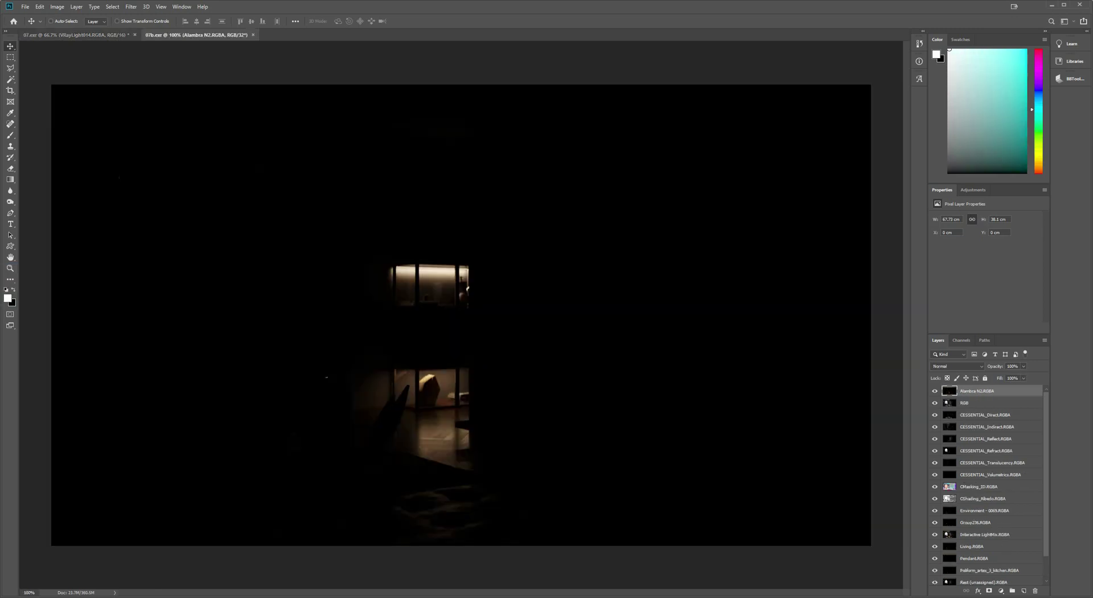
pyautogui.click(982, 403)
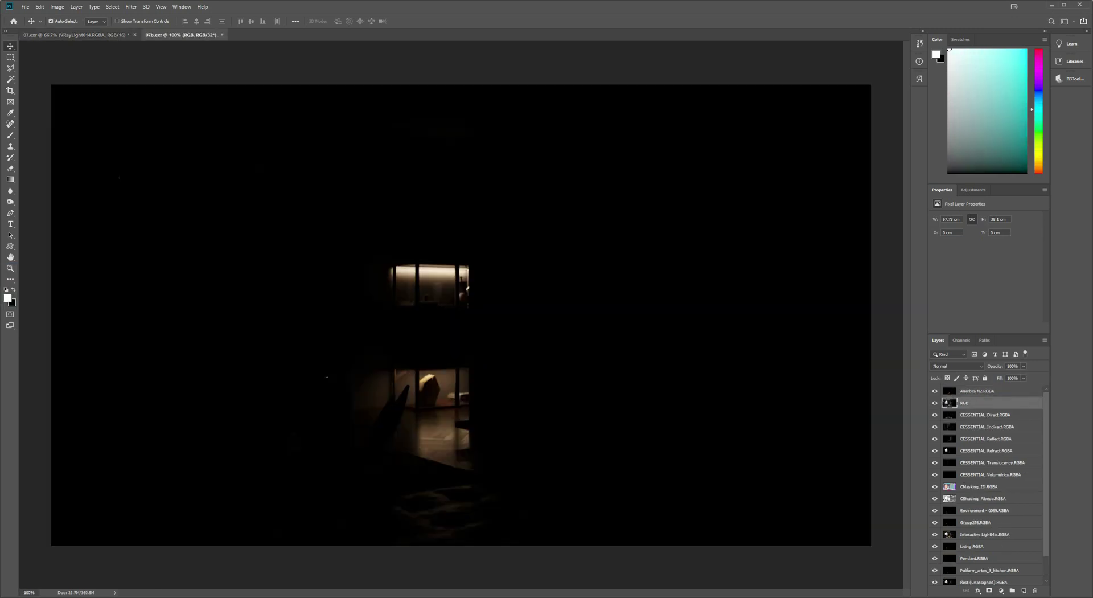
pyautogui.hotkey('ctrl', ']')
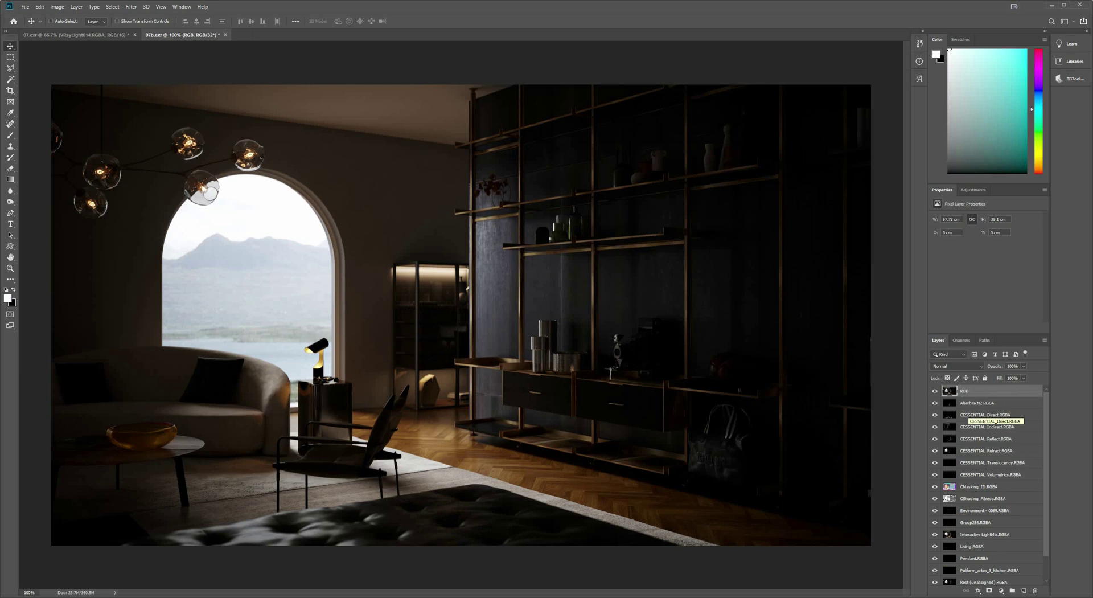
# - Open 07c.exr with the Exr-IO import options as they are and hide its topmost Alambra N2.RGBA layer
pyautogui.click(25, 6)
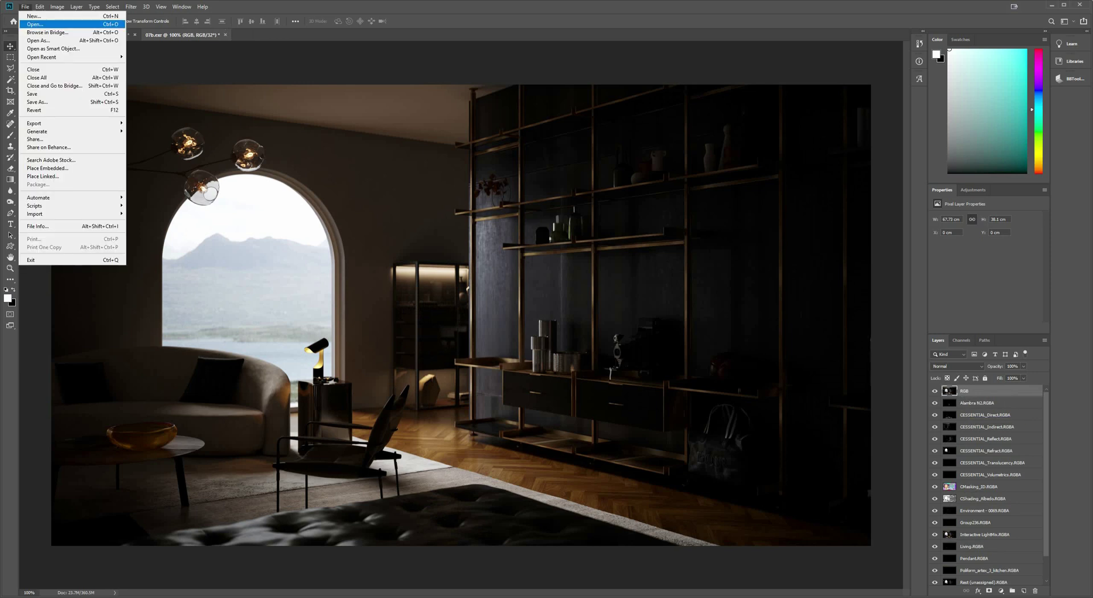
pyautogui.click(35, 24)
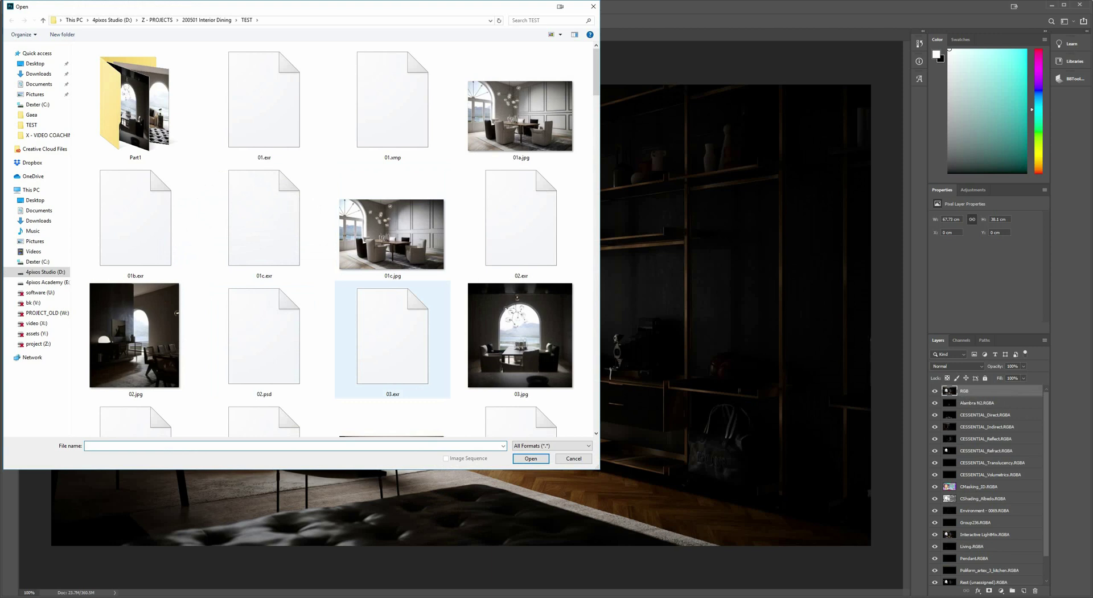
pyautogui.scroll(-3, 392, 341)
pyautogui.scroll(-3, 393, 305)
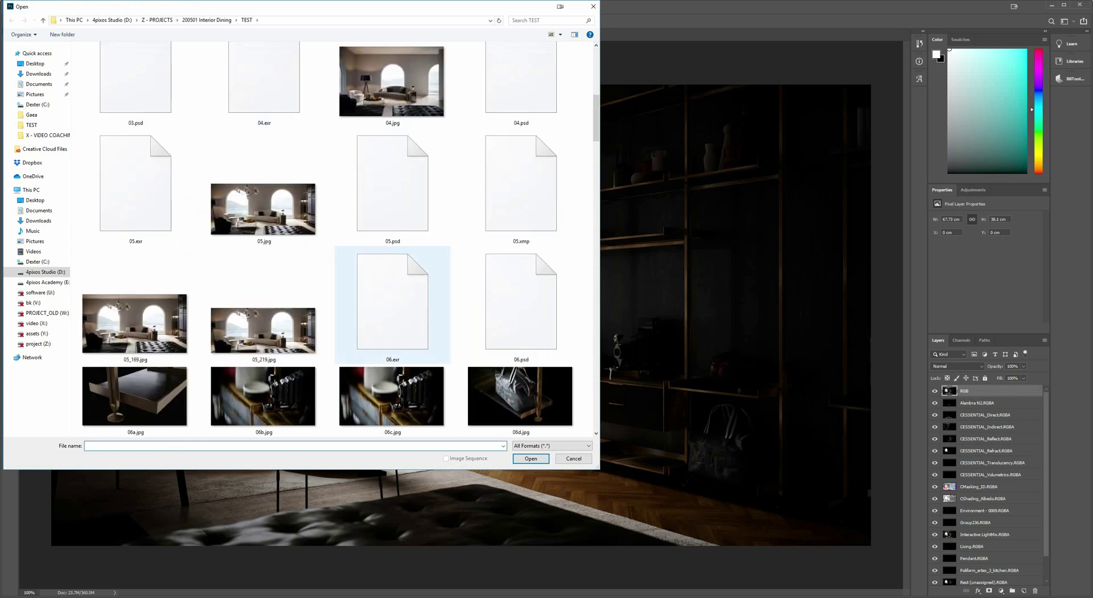
pyautogui.scroll(-4, 393, 304)
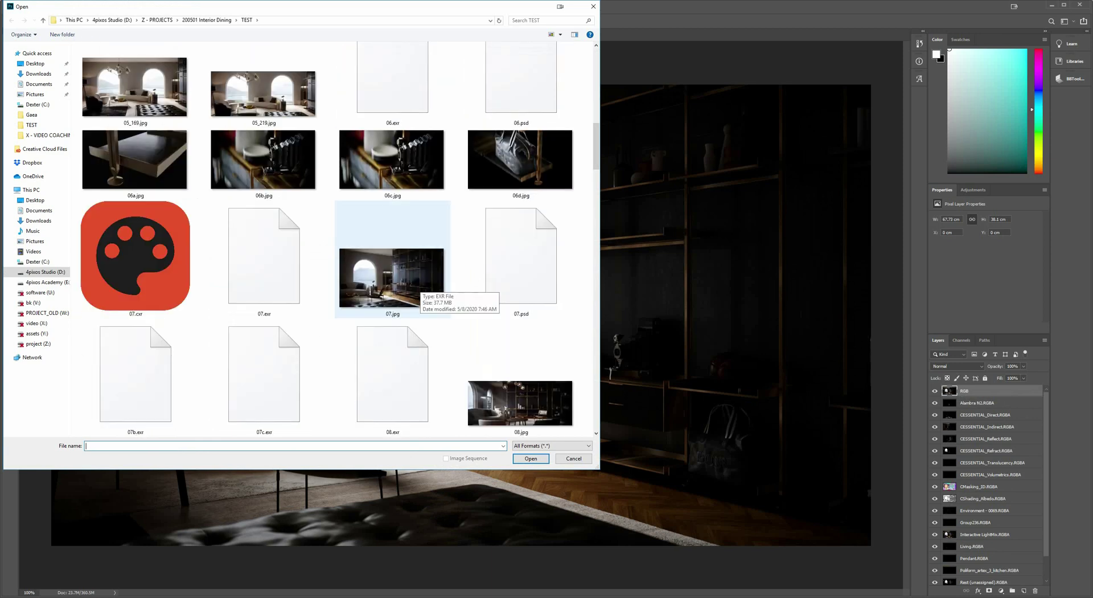
pyautogui.doubleClick(265, 376)
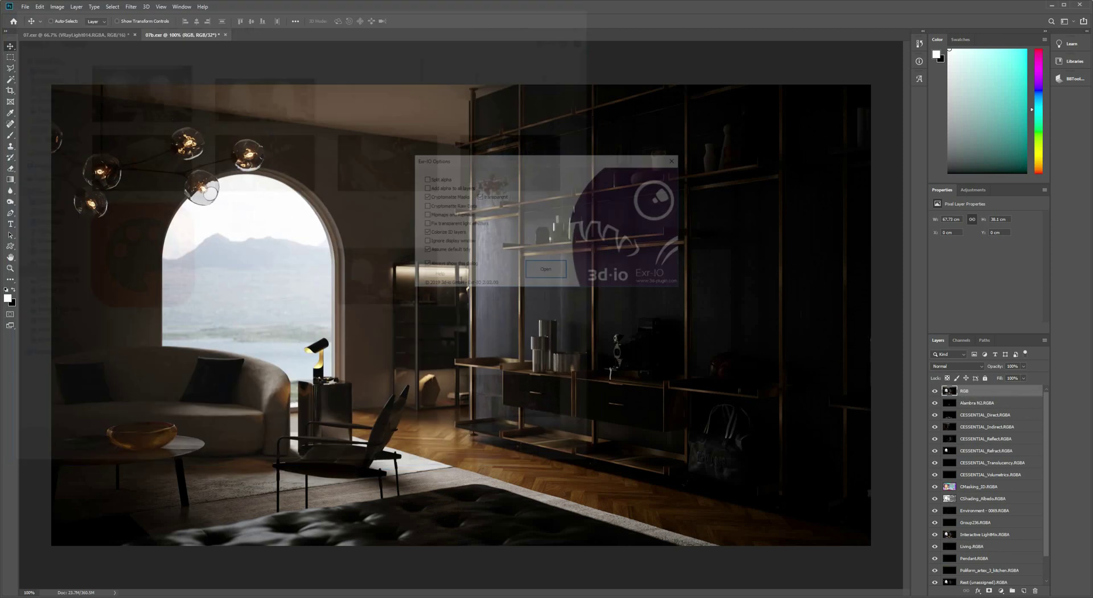
pyautogui.click(546, 271)
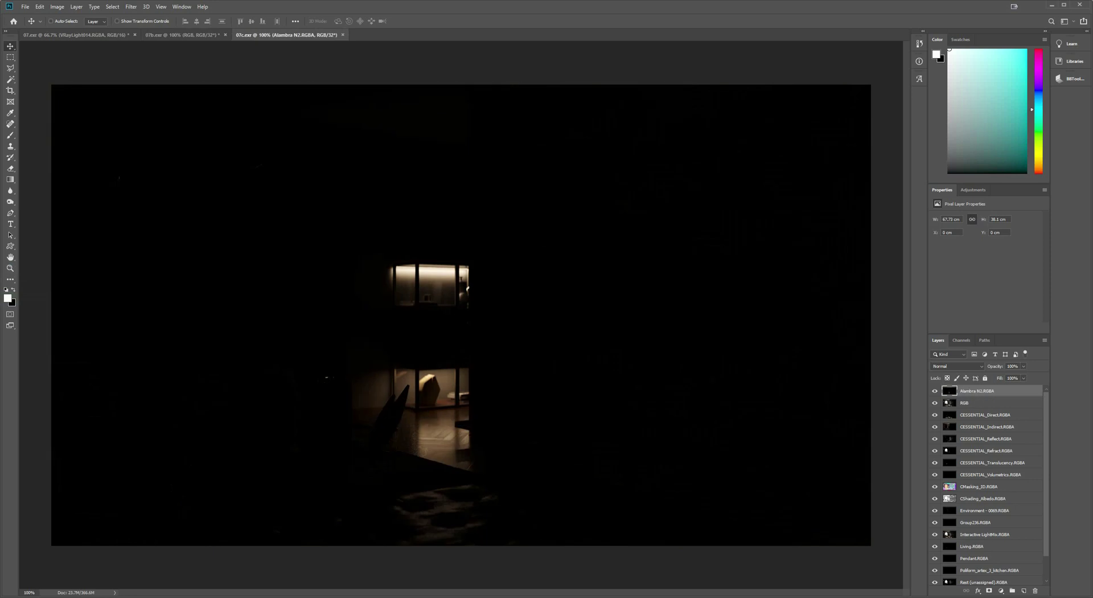
pyautogui.click(935, 392)
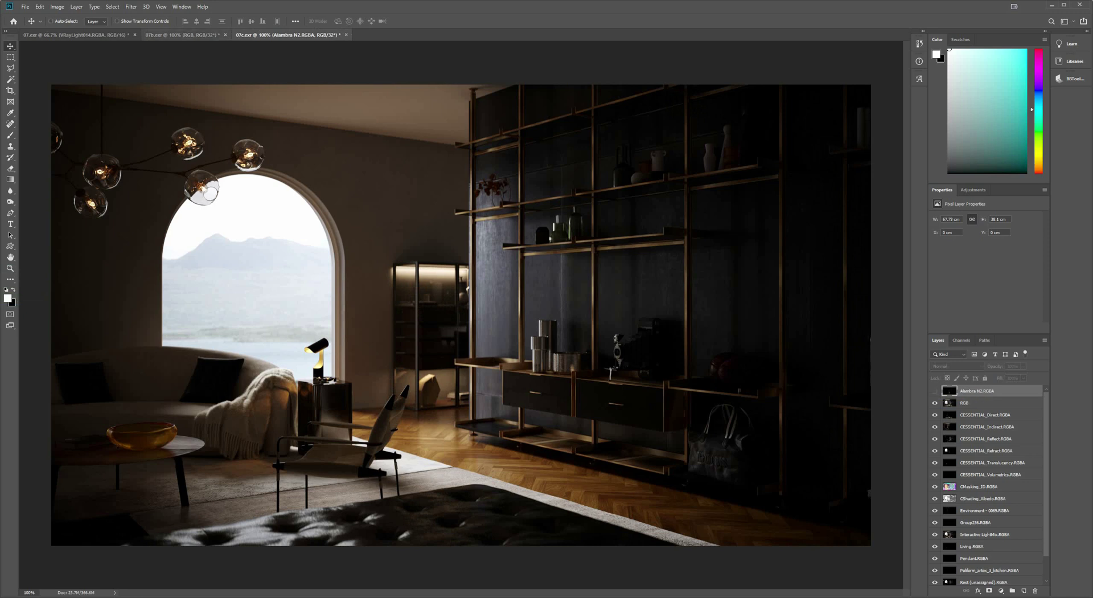
# - Close the 07b.exr document without saving its changes
pyautogui.click(182, 35)
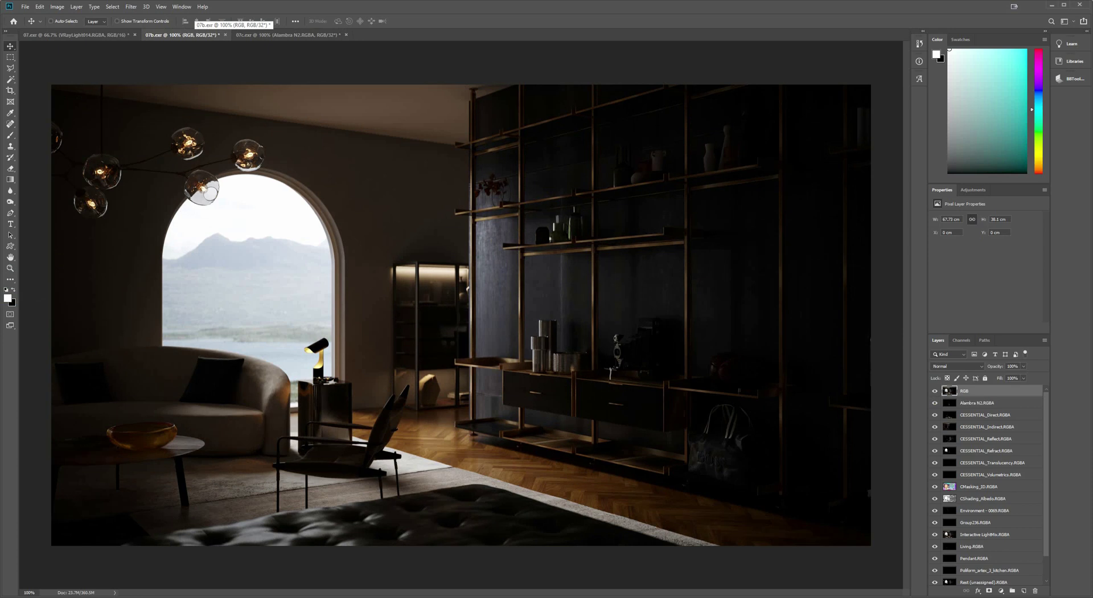
pyautogui.click(225, 35)
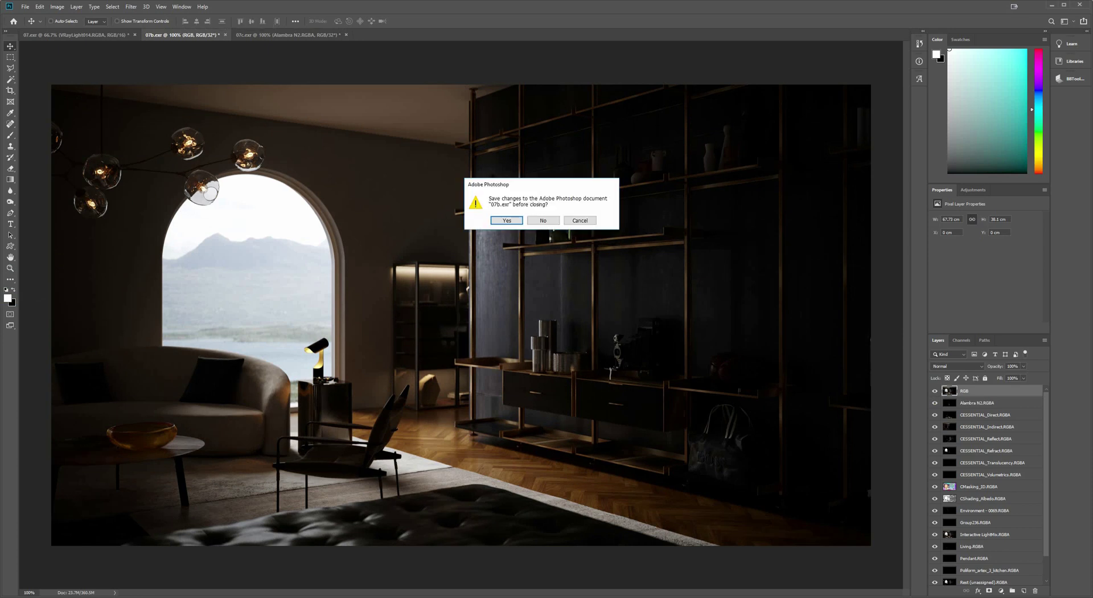
pyautogui.click(543, 220)
pyautogui.hotkey('ctrl', ']')
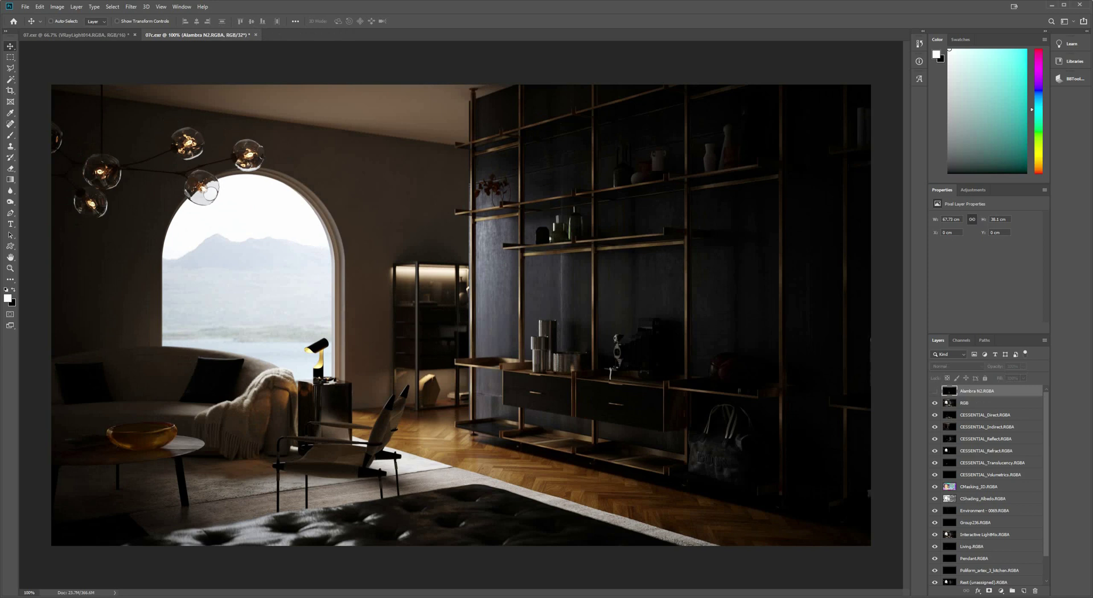
# - Compare the 07.exr composite with the 07c.exr render by switching between the two documents
pyautogui.click(100, 34)
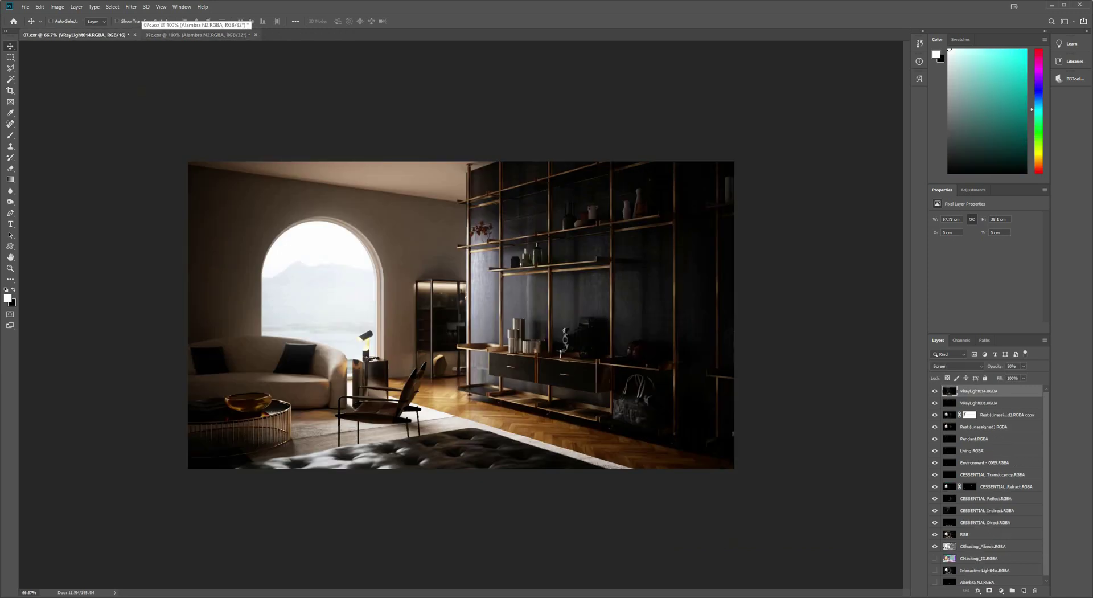
pyautogui.click(171, 35)
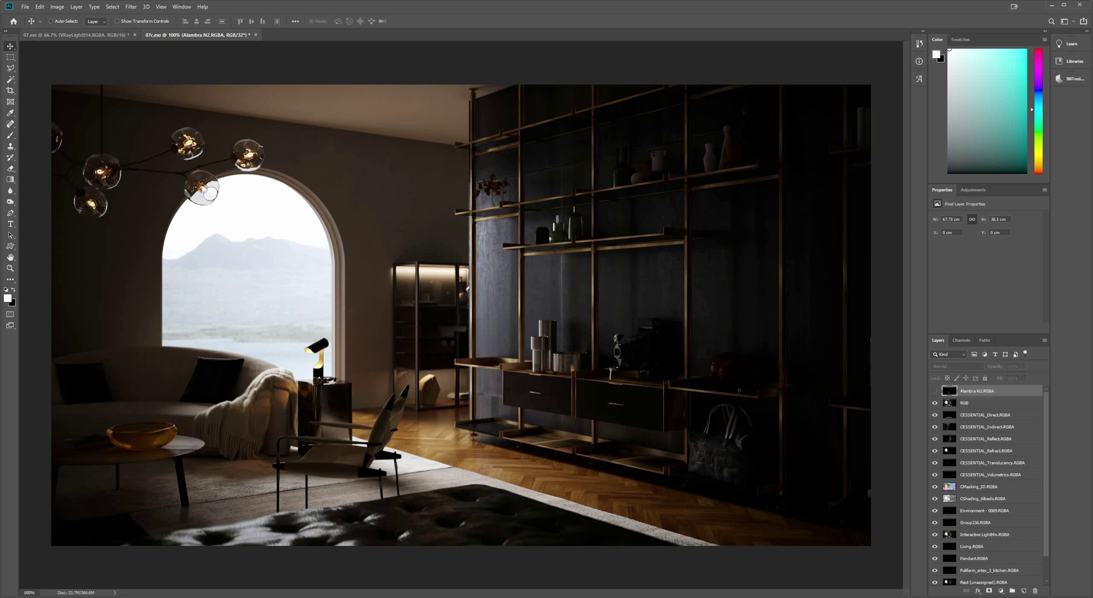
pyautogui.click(74, 34)
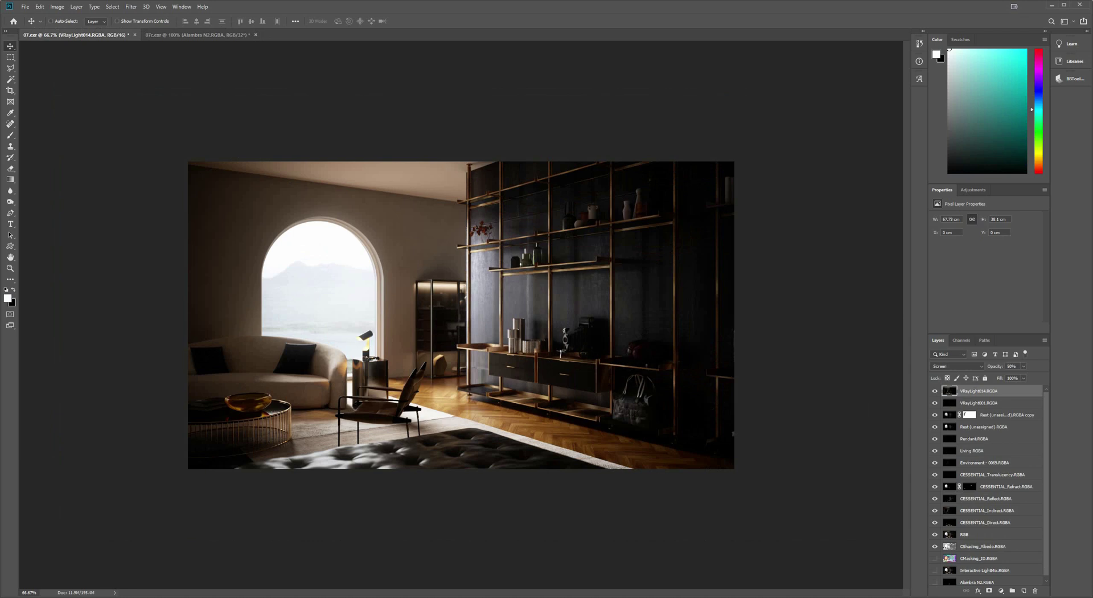
# - Review the blend mode and opacity of each 07.exr pass layer, from RGB up to VRayLight014.RGBA
pyautogui.click(979, 534)
pyautogui.click(985, 522)
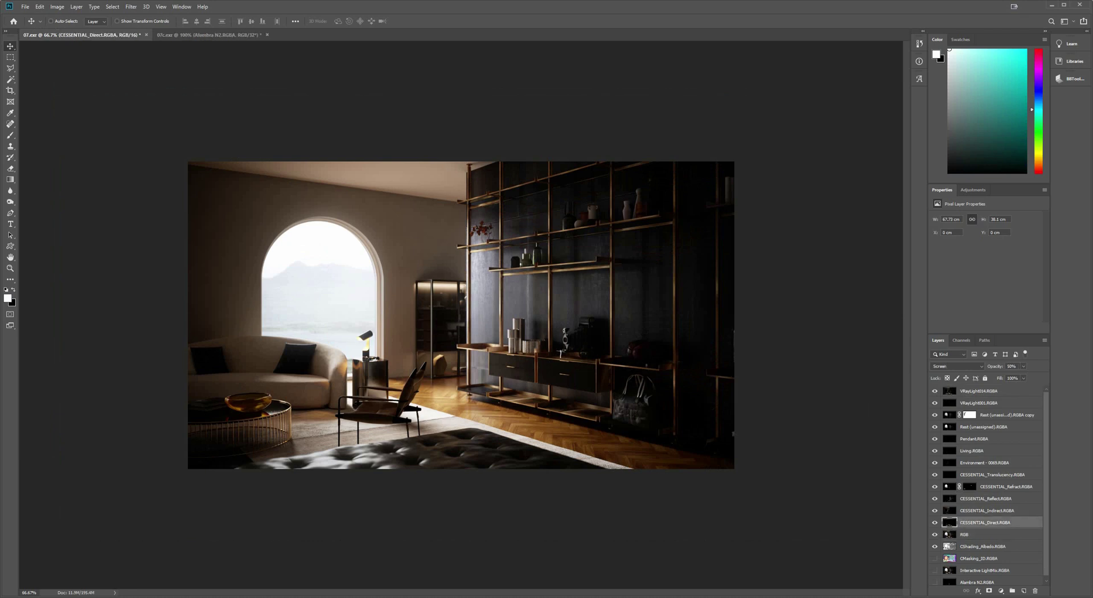
pyautogui.click(986, 511)
pyautogui.click(986, 499)
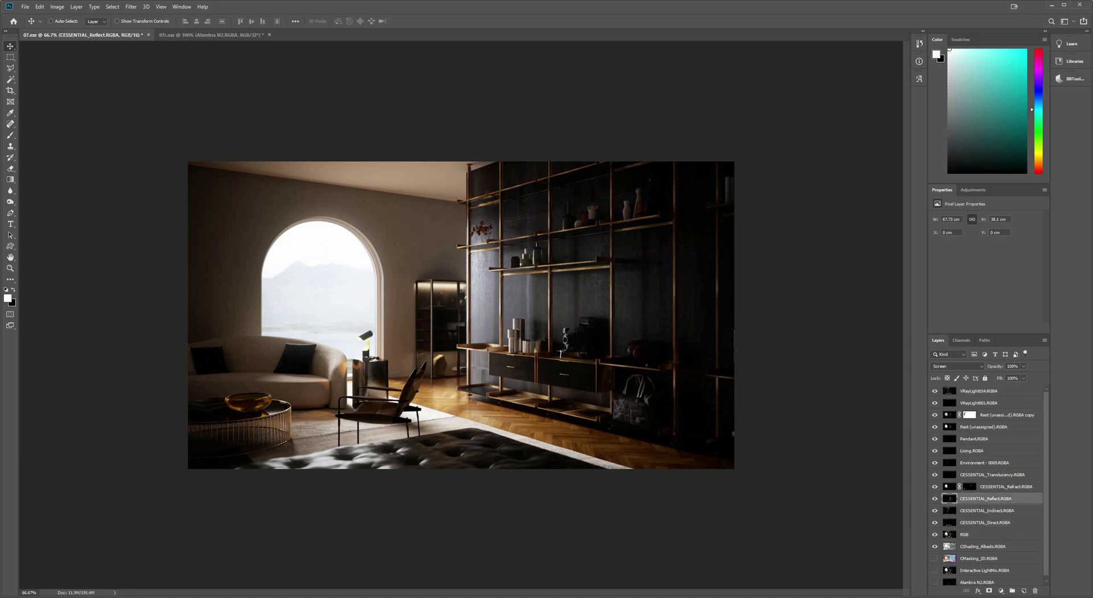
pyautogui.click(1003, 486)
pyautogui.click(993, 475)
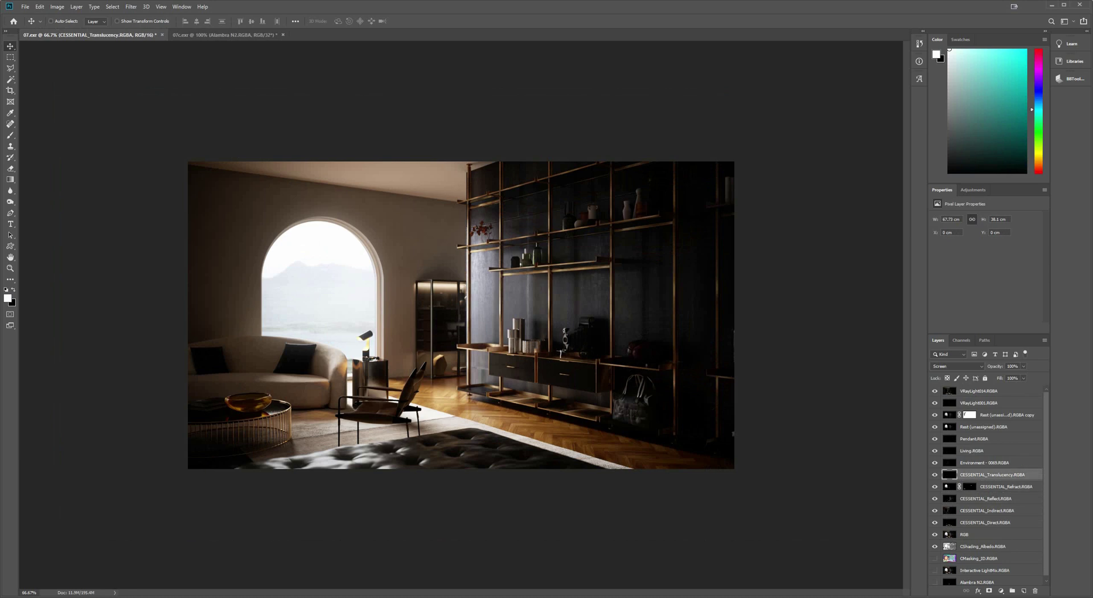
pyautogui.click(985, 463)
pyautogui.click(972, 451)
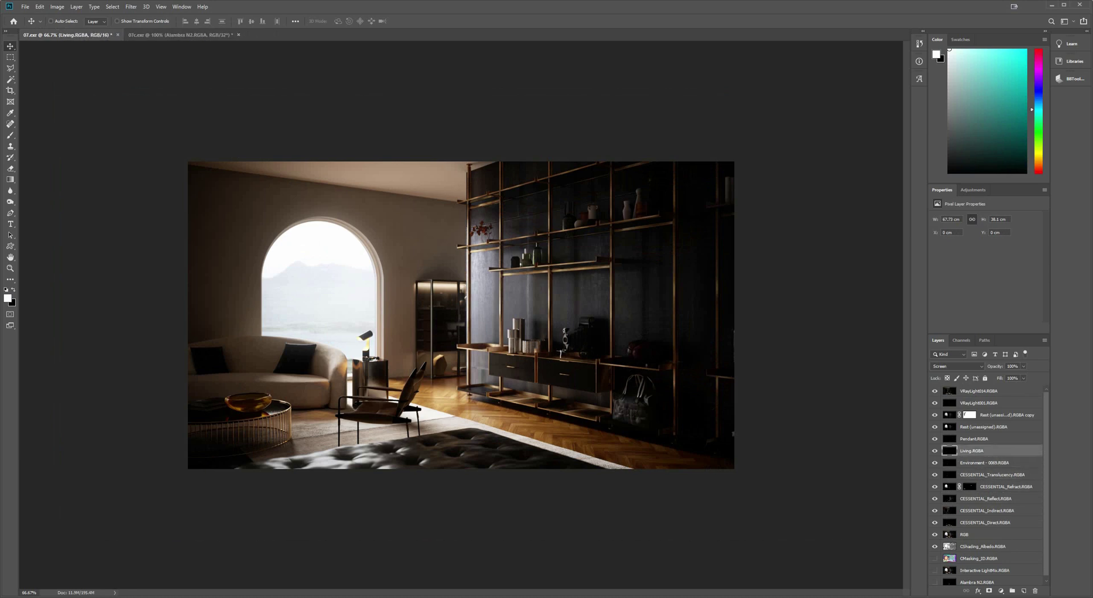
pyautogui.click(974, 439)
pyautogui.click(984, 427)
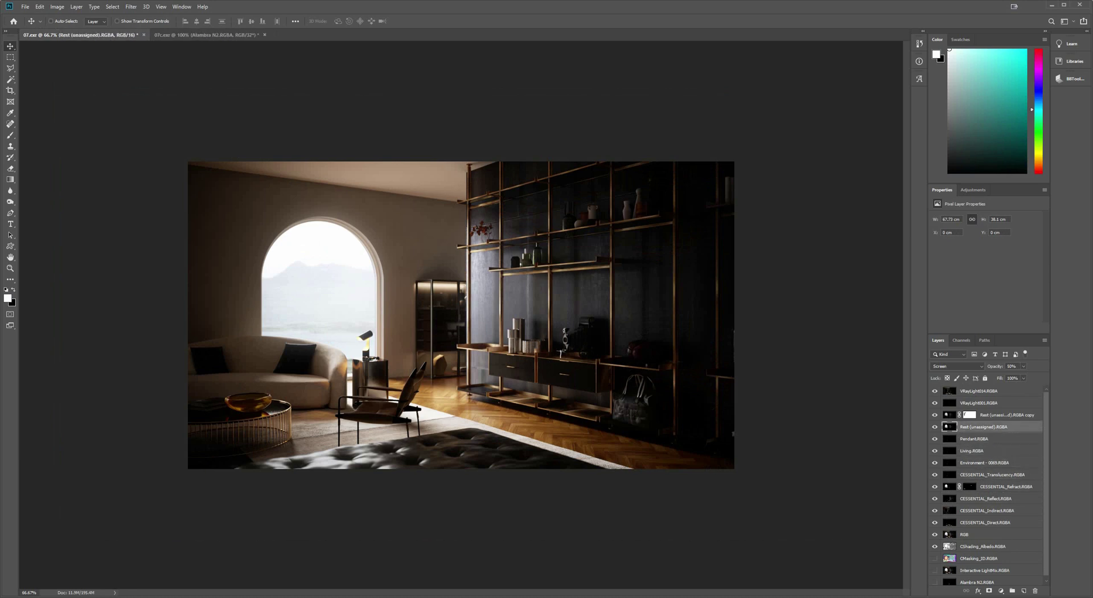
pyautogui.click(1006, 415)
pyautogui.click(979, 403)
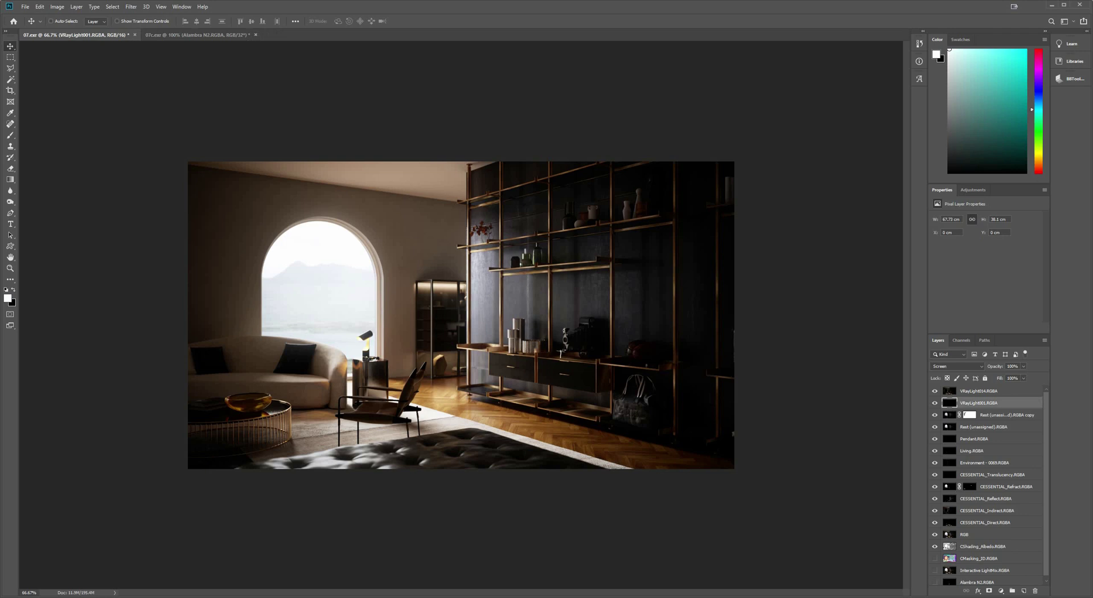
pyautogui.click(979, 391)
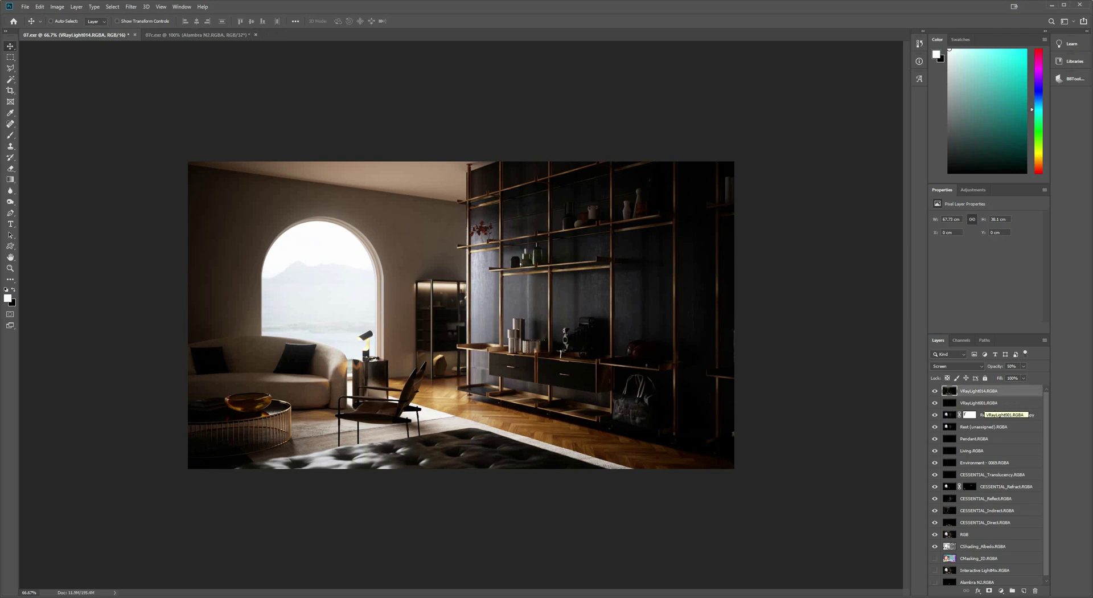
pyautogui.click(964, 535)
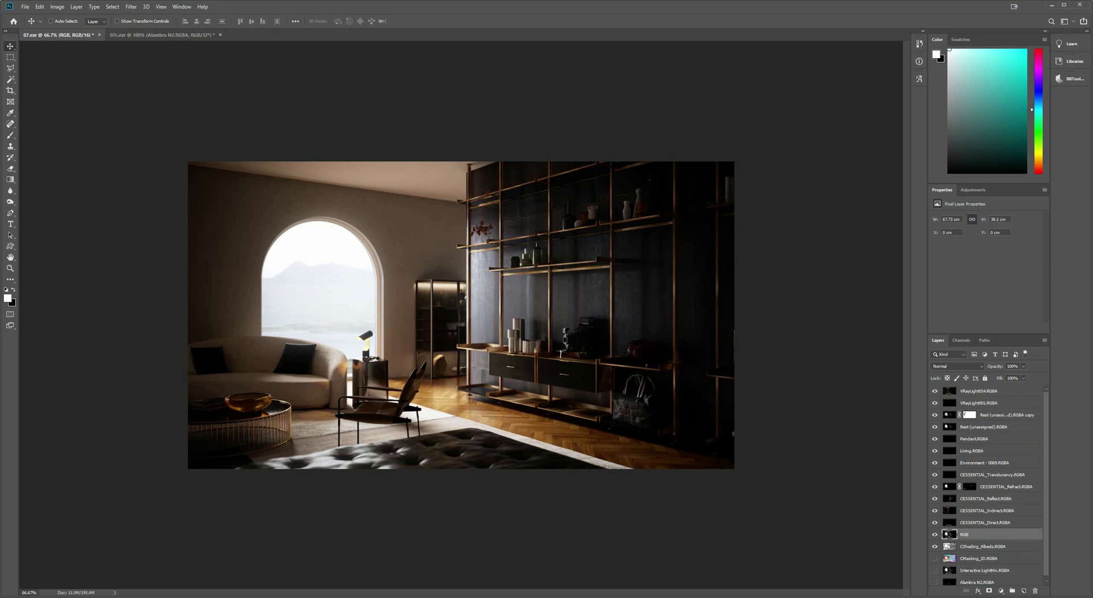
# - In 07c.exr, send the Alambra N2.RGBA layer to the bottom of the stack and bring CESSENTIAL_Direct.RGBA to the top
pyautogui.click(163, 34)
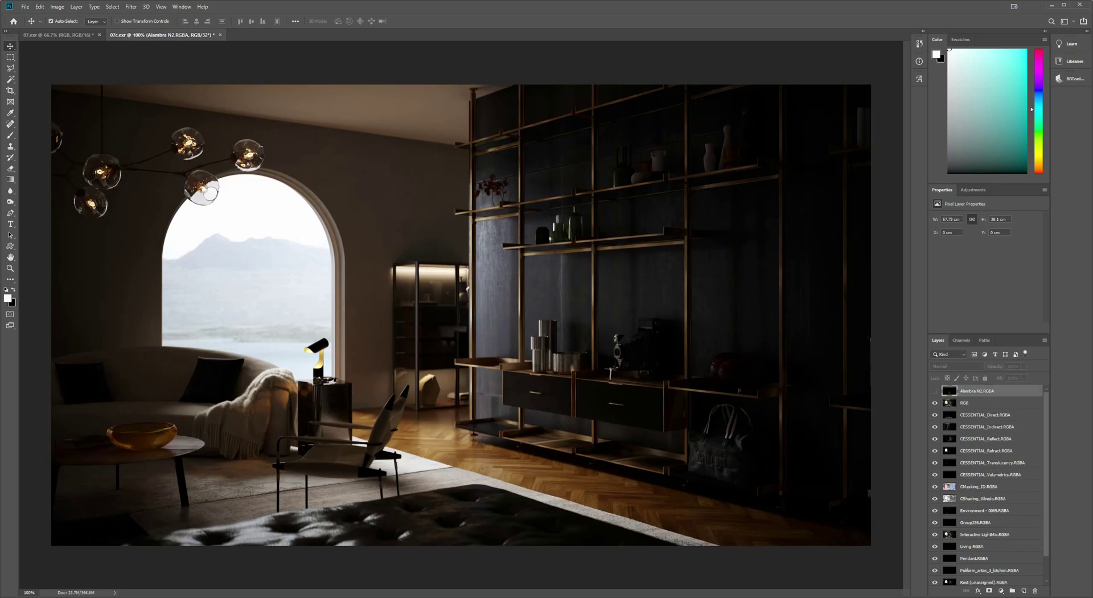
pyautogui.hotkey('ctrl', 'shift', '[')
pyautogui.scroll(3, 988, 485)
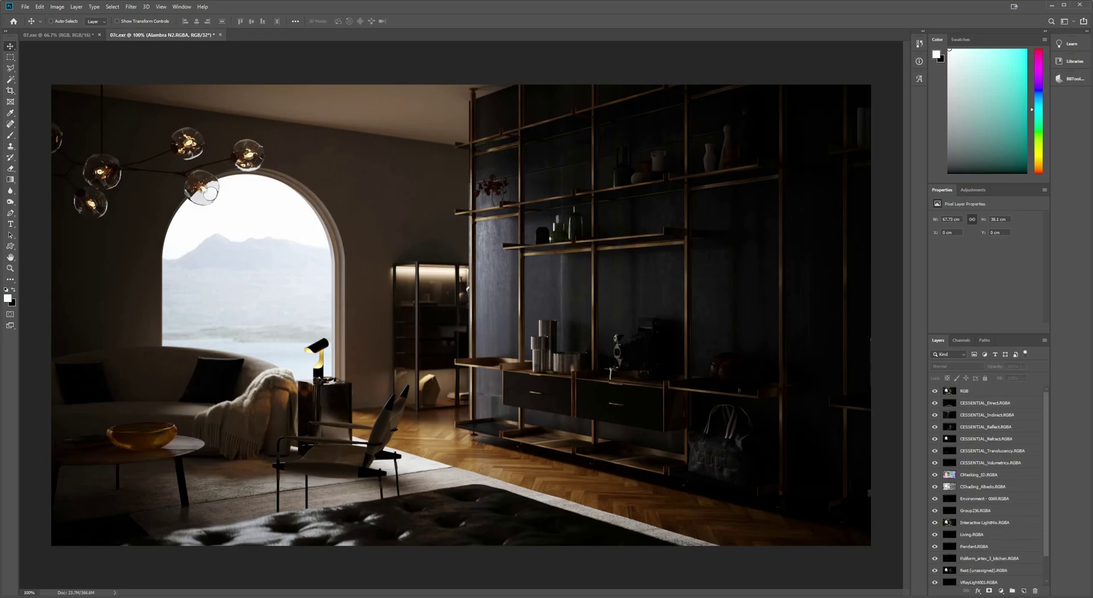
pyautogui.click(986, 402)
pyautogui.hotkey('ctrl', 'shift', ']')
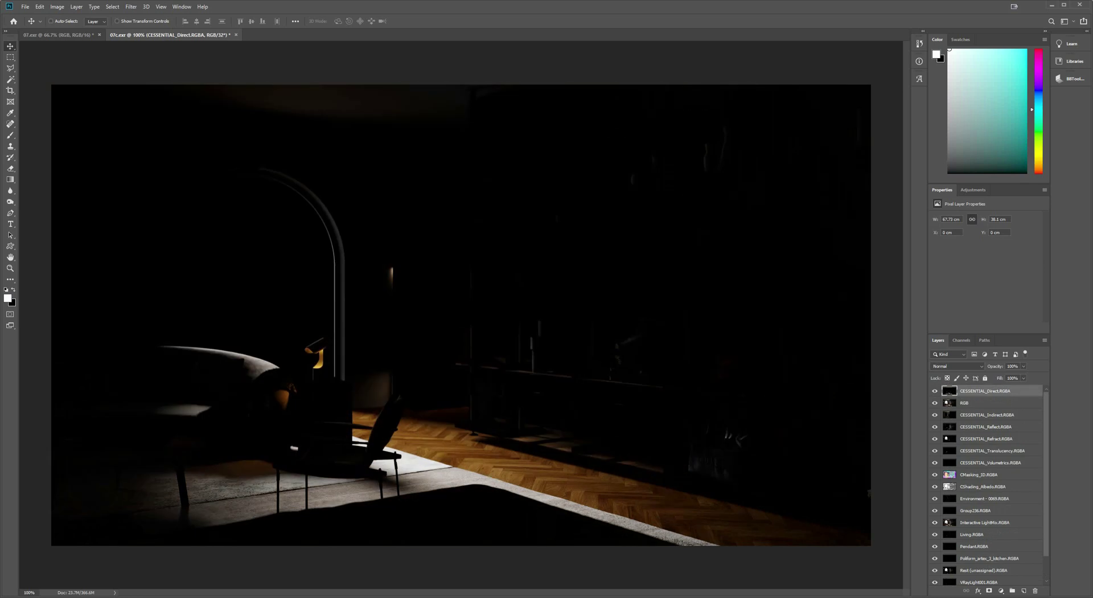
# - Convert the 07c.exr document to 16 Bits/Channel, keeping its layers separate
pyautogui.click(958, 366)
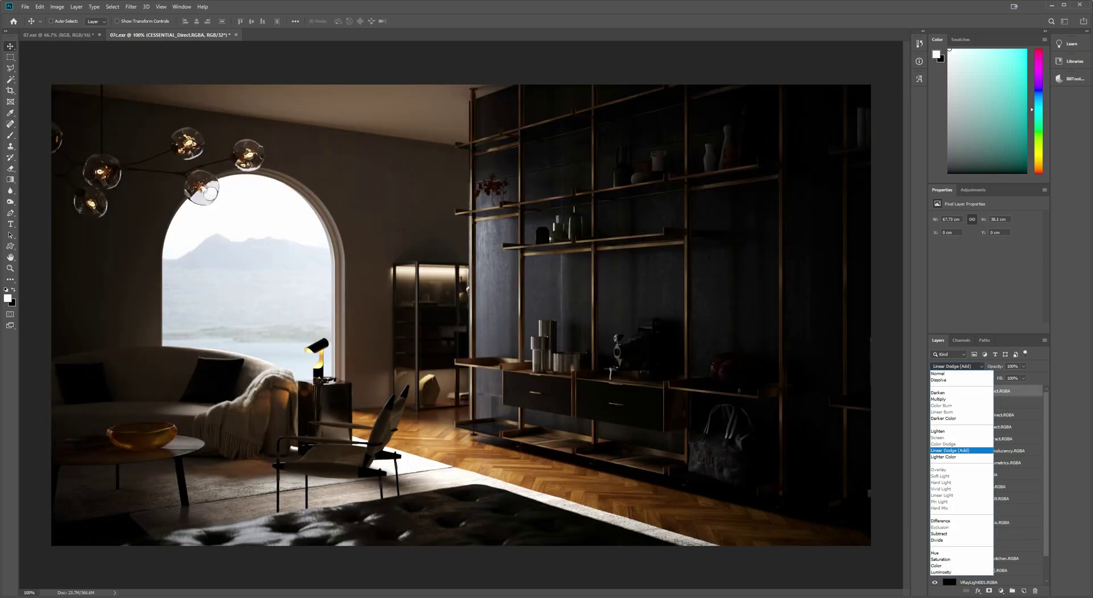
pyautogui.click(962, 450)
pyautogui.click(57, 7)
pyautogui.moveTo(68, 15)
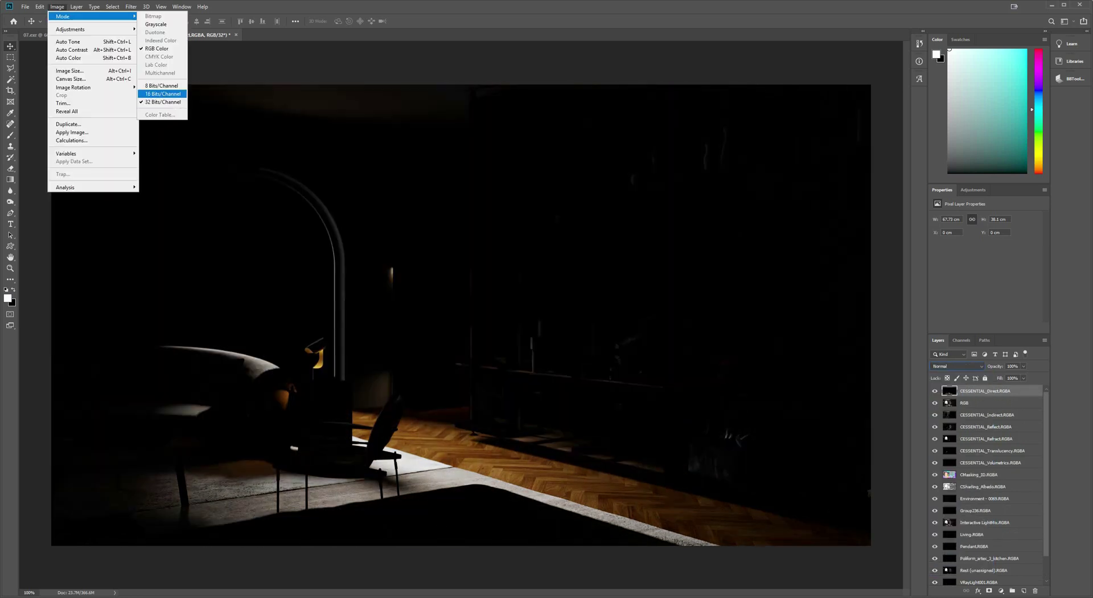
pyautogui.click(159, 91)
pyautogui.click(603, 220)
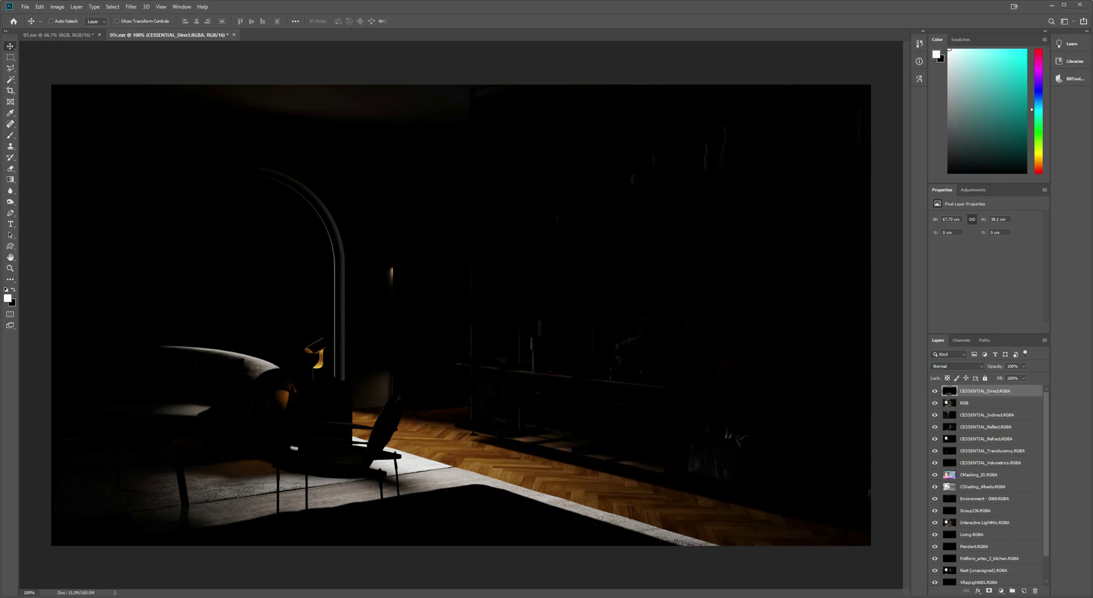
# - Set the CESSENTIAL_Direct.RGBA layer to Screen mode at about 50% opacity
pyautogui.click(956, 366)
pyautogui.click(956, 436)
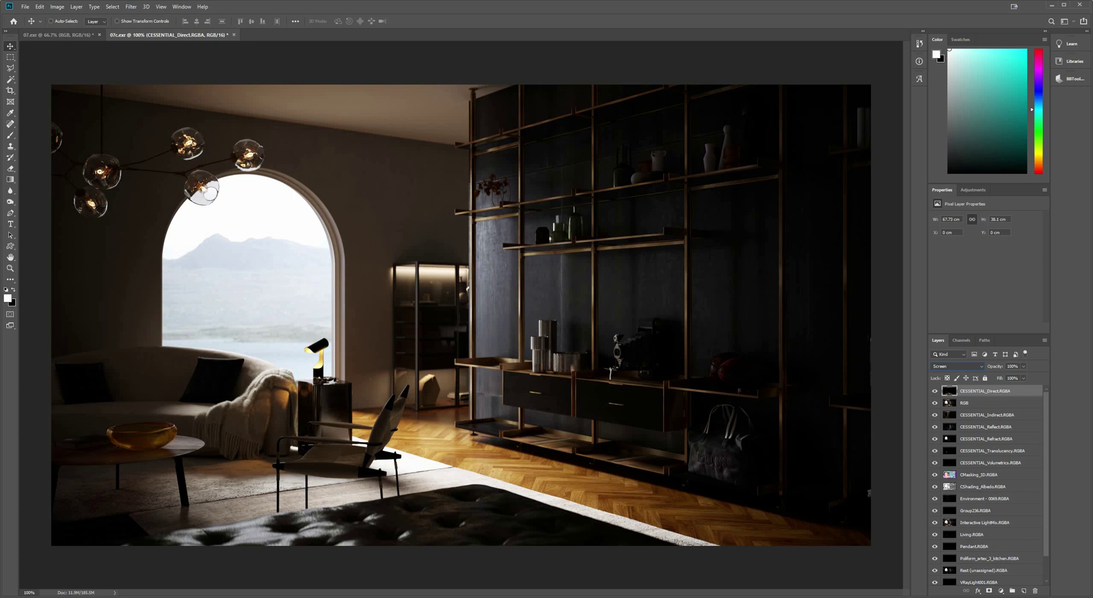
pyautogui.click(1024, 366)
pyautogui.moveTo(1027, 376); pyautogui.dragTo(1004, 376)
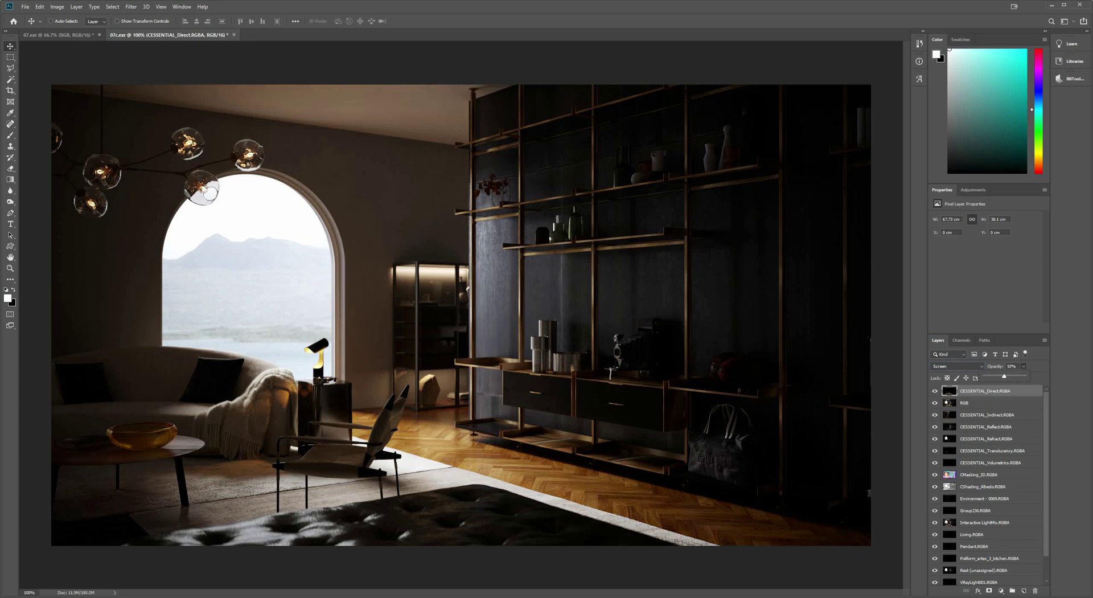
# - Raise the CESSENTIAL_Indirect.RGBA layer to the top of the stack and set it to Screen mode
pyautogui.moveTo(986, 414); pyautogui.dragTo(986, 388)
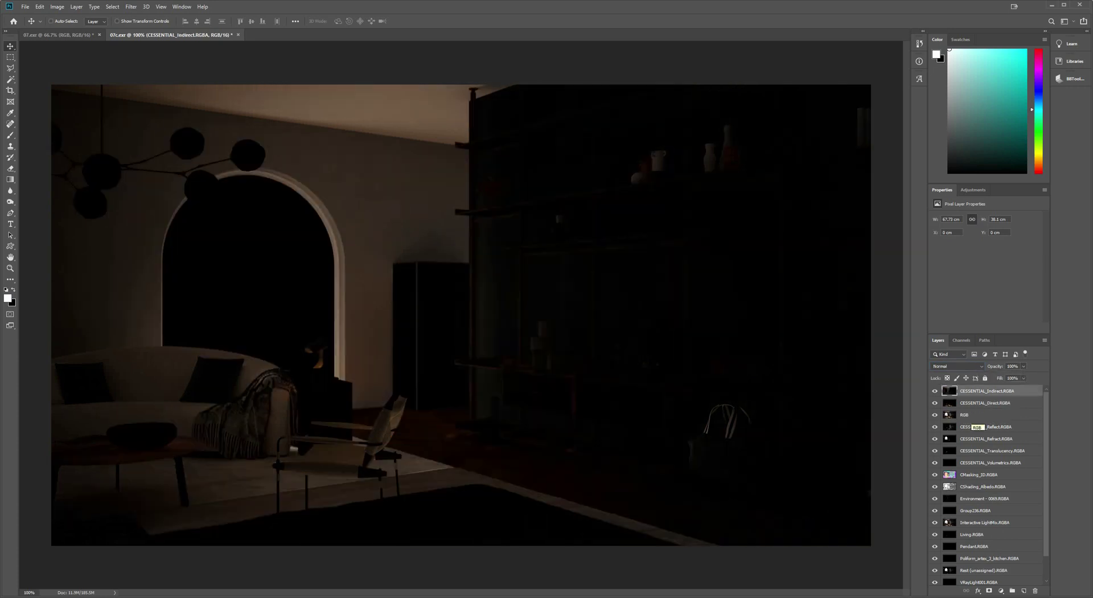
pyautogui.click(956, 366)
pyautogui.click(957, 437)
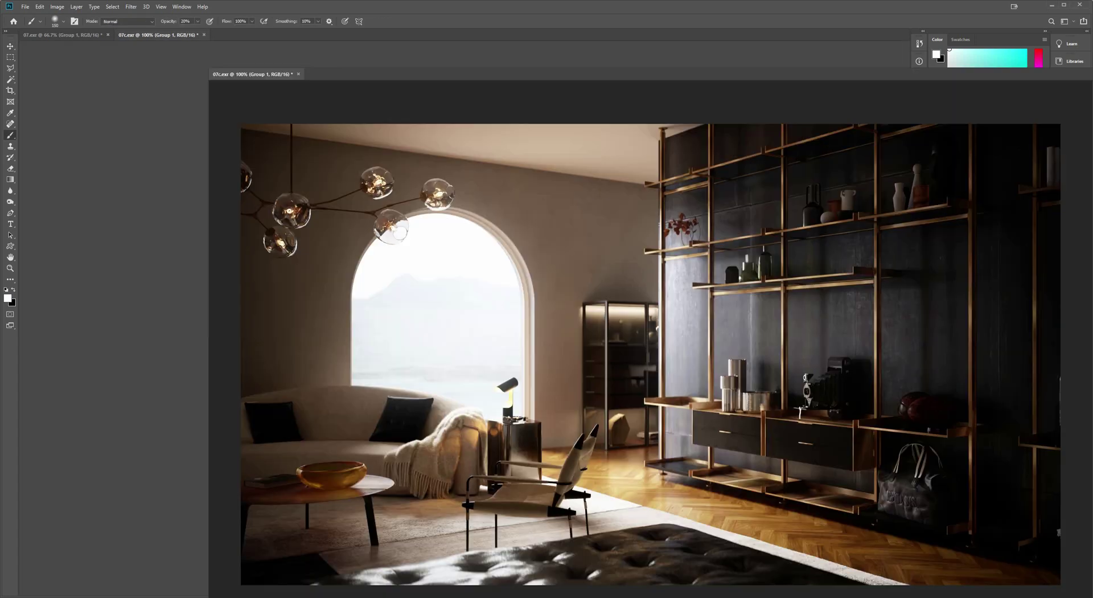
# - Float the 07c.exr document, copy its Group 1 into 07.exr above the existing group, and minimize the 07c.exr window
pyautogui.moveTo(253, 74); pyautogui.dragTo(307, 93)
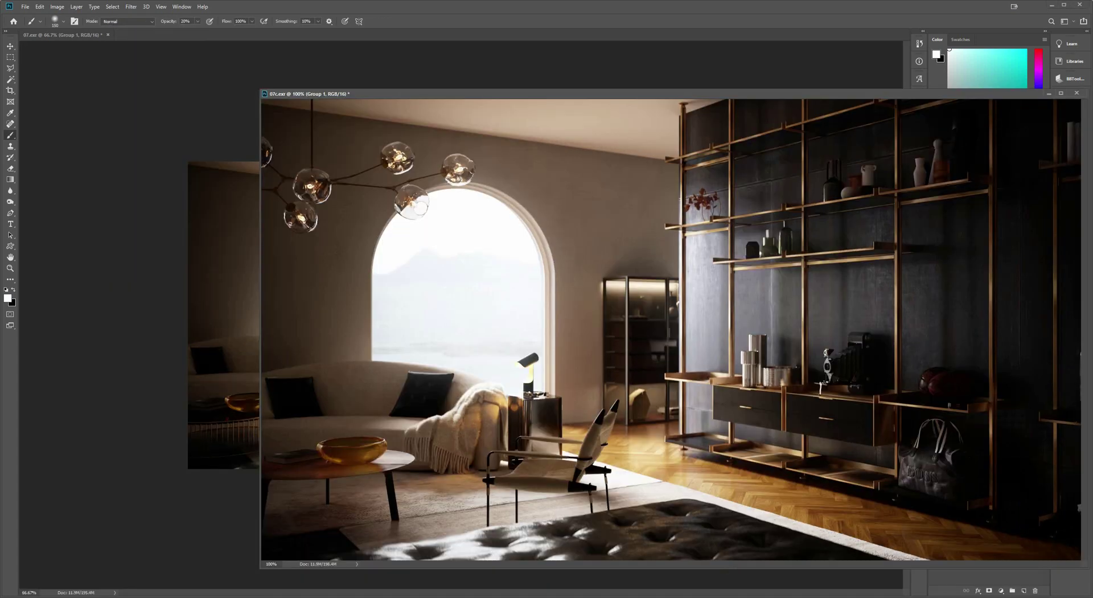
pyautogui.press('v')
pyautogui.moveTo(569, 94); pyautogui.dragTo(186, 448)
pyautogui.moveTo(967, 390); pyautogui.dragTo(360, 370)
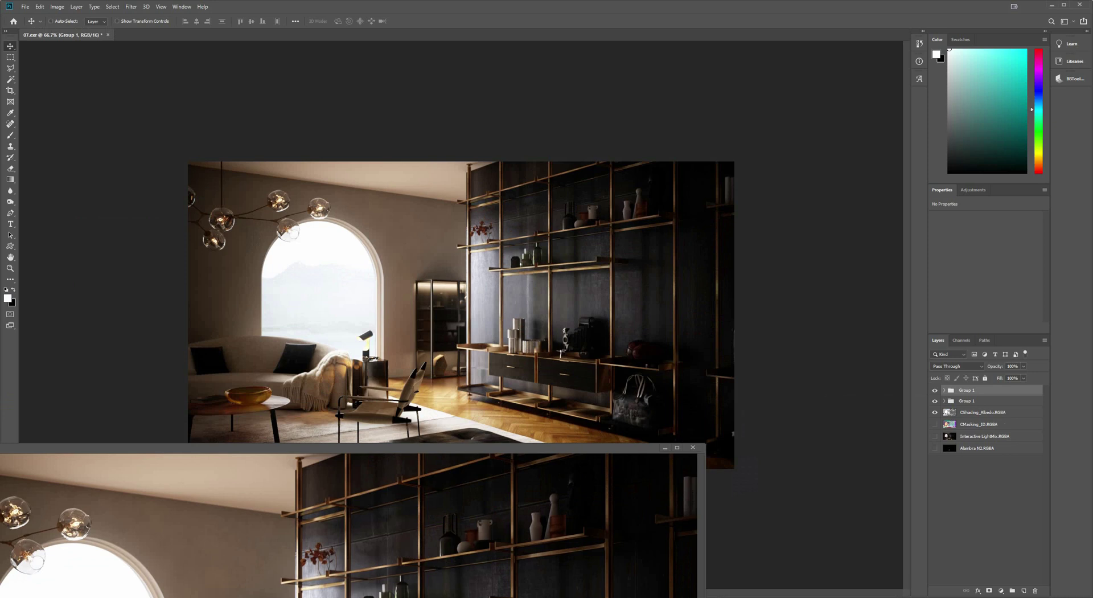
pyautogui.click(665, 448)
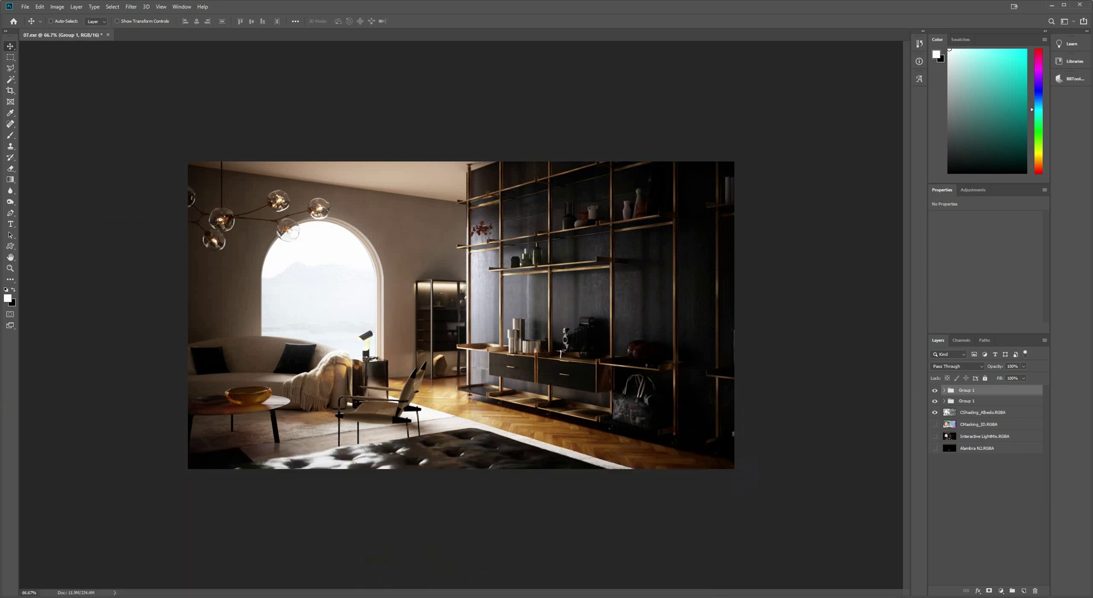
# - Toggle the visibility of the upper Group 1 to compare the 07c composite with the original 07 composite
pyautogui.click(935, 391)
pyautogui.click(935, 391)
pyautogui.click(935, 391)
pyautogui.click(935, 391)
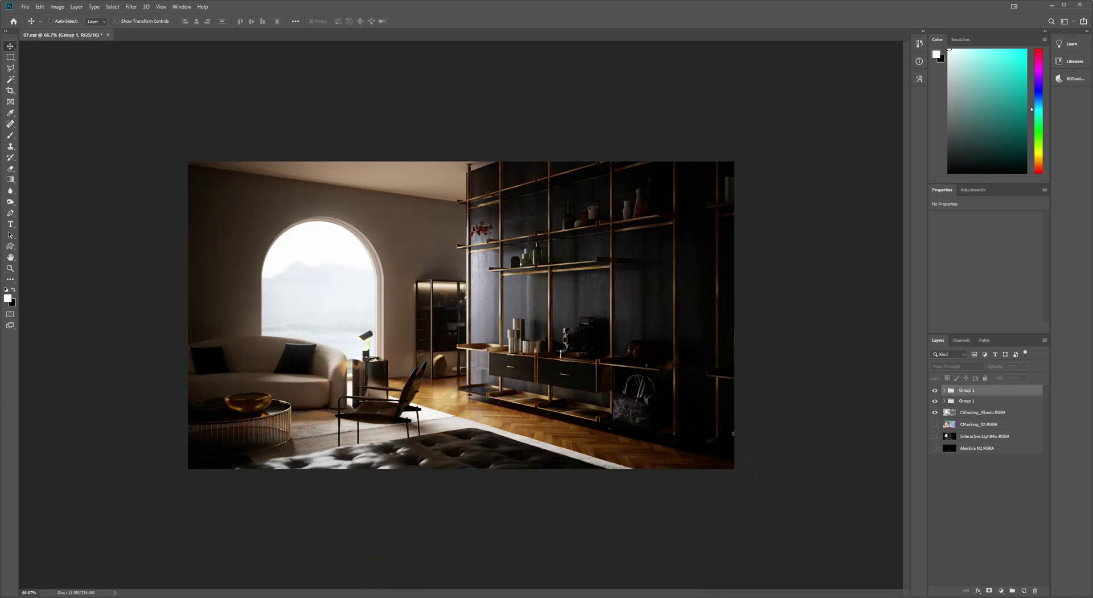
# - Compare the image with and without the copied 07c group by switching its visibility repeatedly
pyautogui.hotkey('ctrl', ',')
pyautogui.hotkey('ctrl', ',')
pyautogui.hotkey('ctrl', ',')
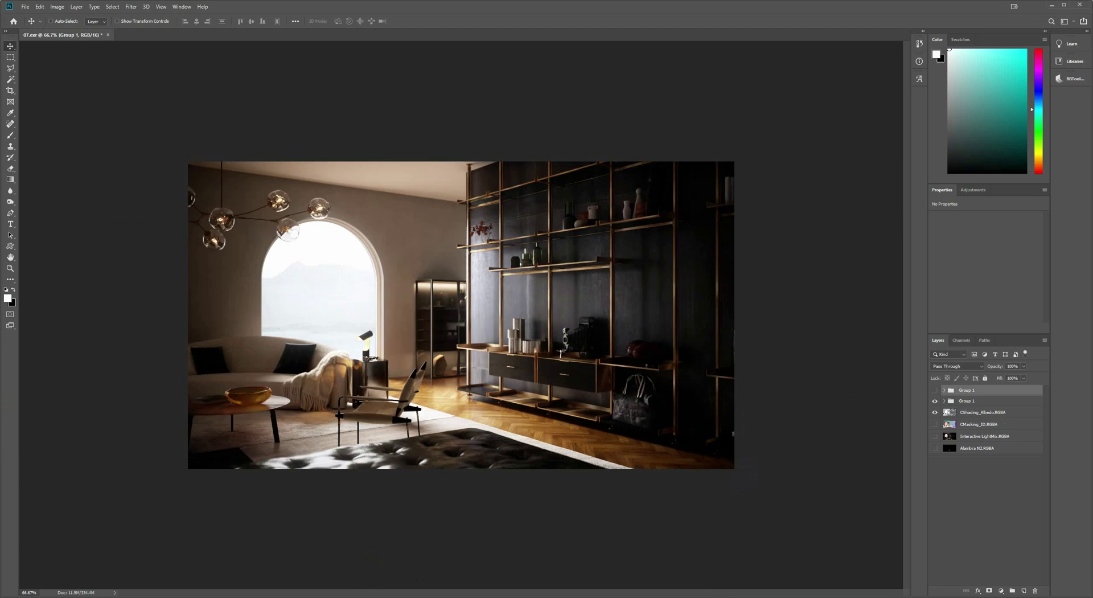
pyautogui.hotkey('ctrl', ',')
pyautogui.hotkey('ctrl', ',')
# - Add a layer mask to the upper Group 1 and invert it to hide the group's content
pyautogui.click(989, 591)
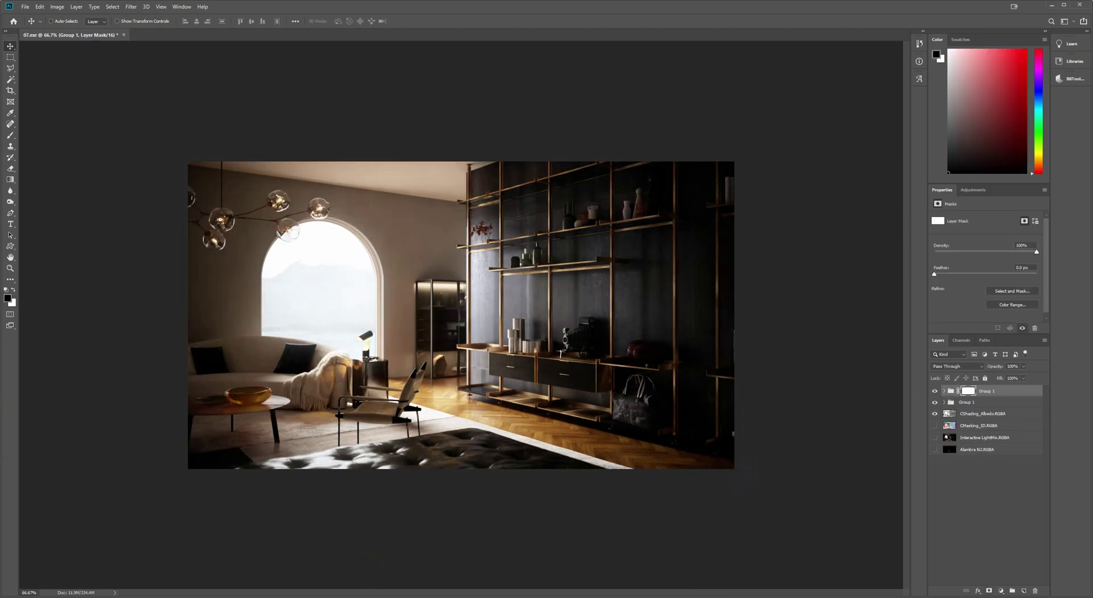
pyautogui.press('x')
pyautogui.hotkey('ctrl', 'i')
# - Brush white onto the upper group's mask over the chandelier to reveal all of its glass globes
pyautogui.press('b')
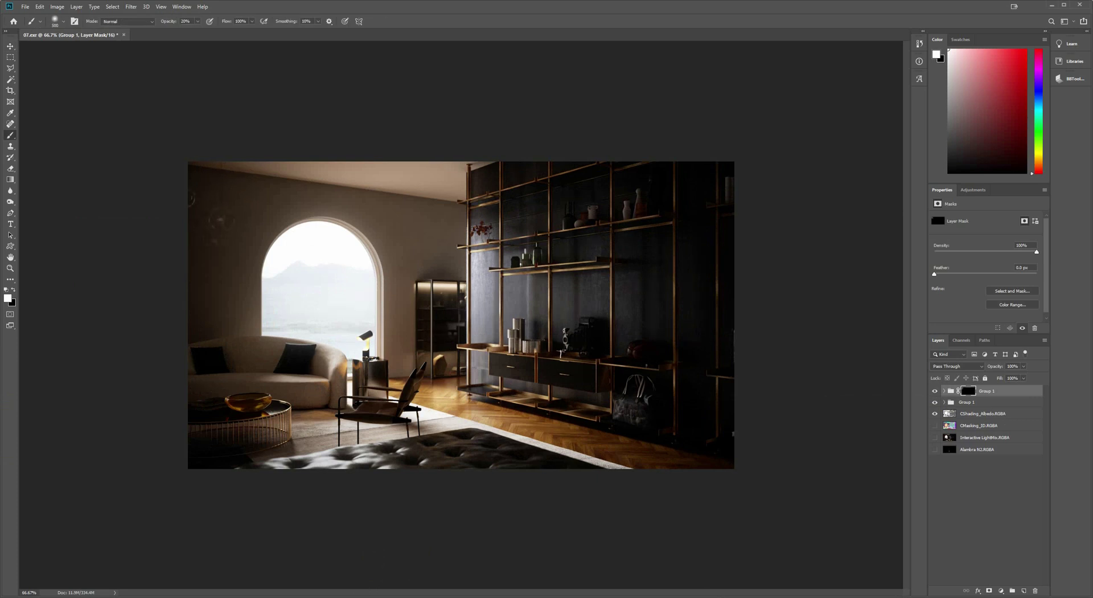
pyautogui.click(221, 225)
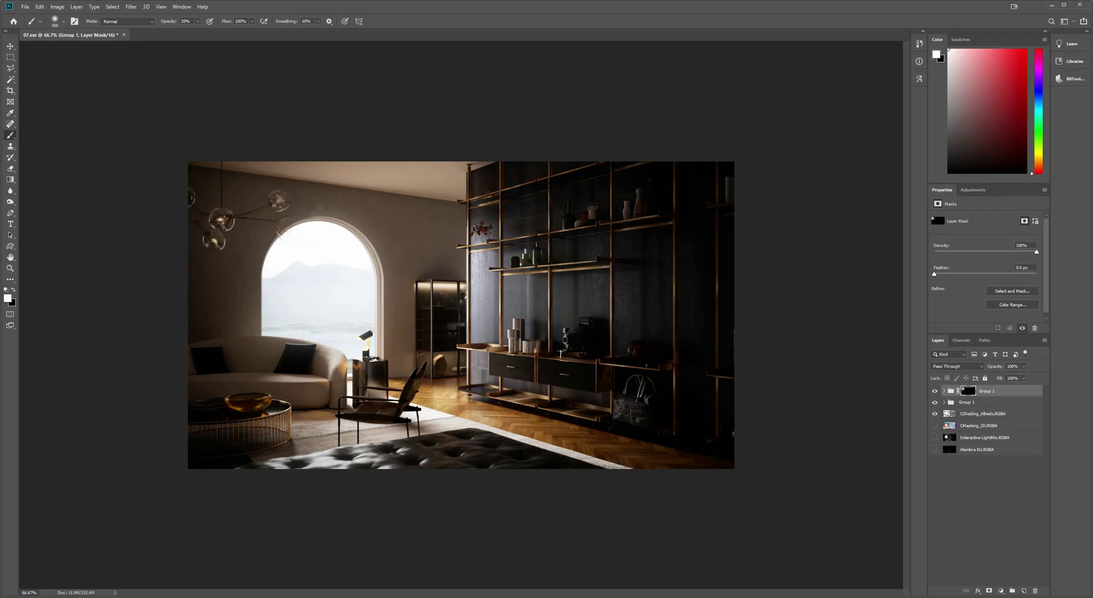
pyautogui.click(305, 212)
pyautogui.click(312, 213)
pyautogui.click(312, 213)
pyautogui.click(319, 210)
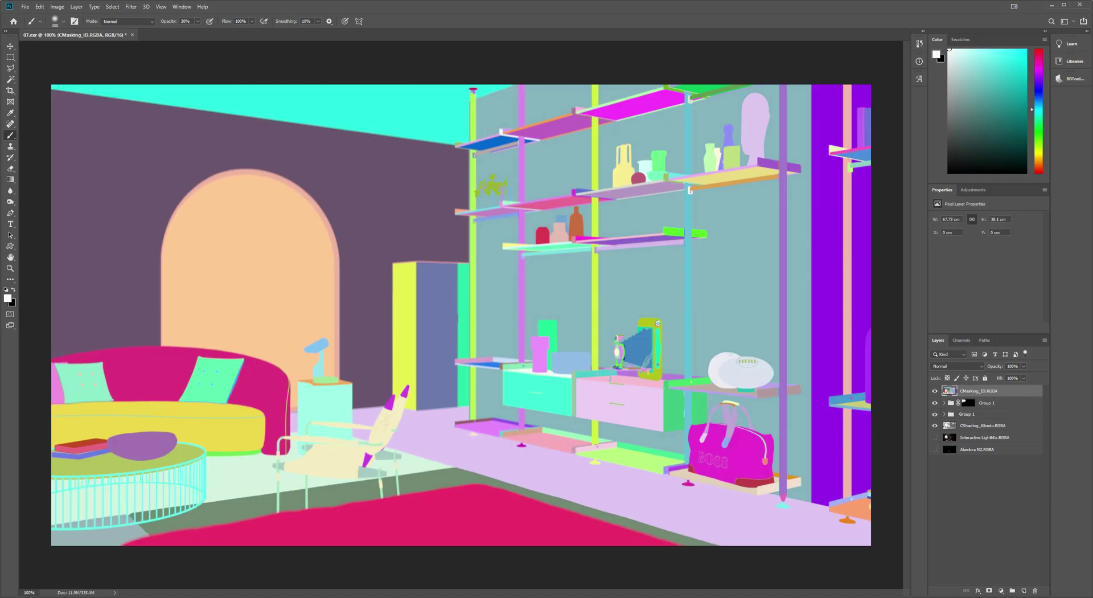
# - Show CMasking_ID.RGBA at the top of the stack and select the bowl and the book's top cover with the Magic Wand
pyautogui.press('w')
pyautogui.click(169, 440)
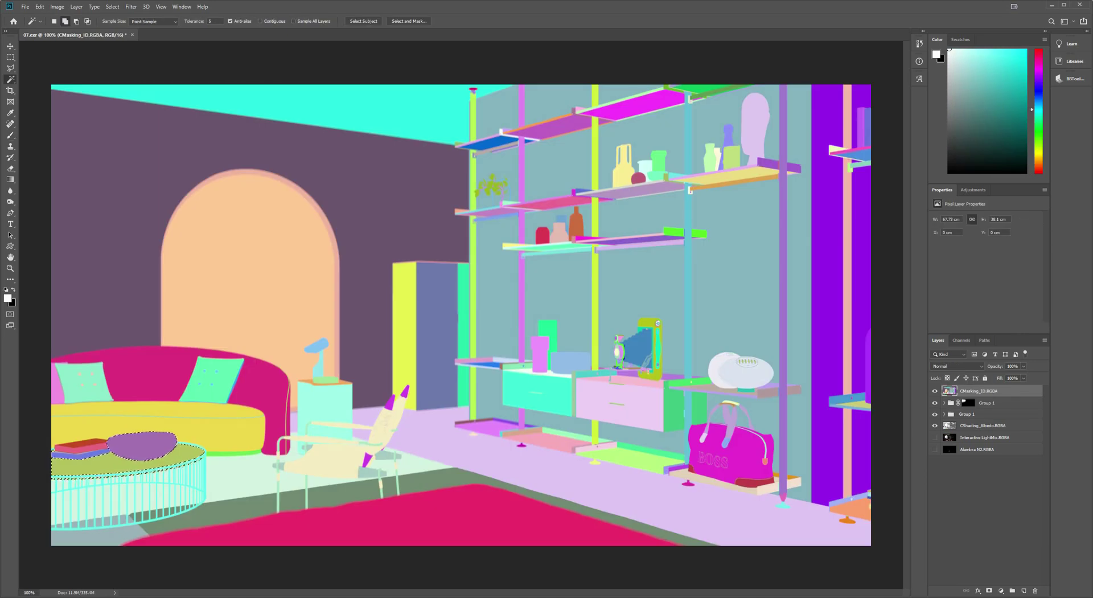
pyautogui.keyDown('shift'); pyautogui.click(176, 458); pyautogui.keyUp('shift')
pyautogui.scroll(1, 154, 453)
pyautogui.moveTo(153, 453); pyautogui.dragTo(308, 378)
pyautogui.click(171, 358)
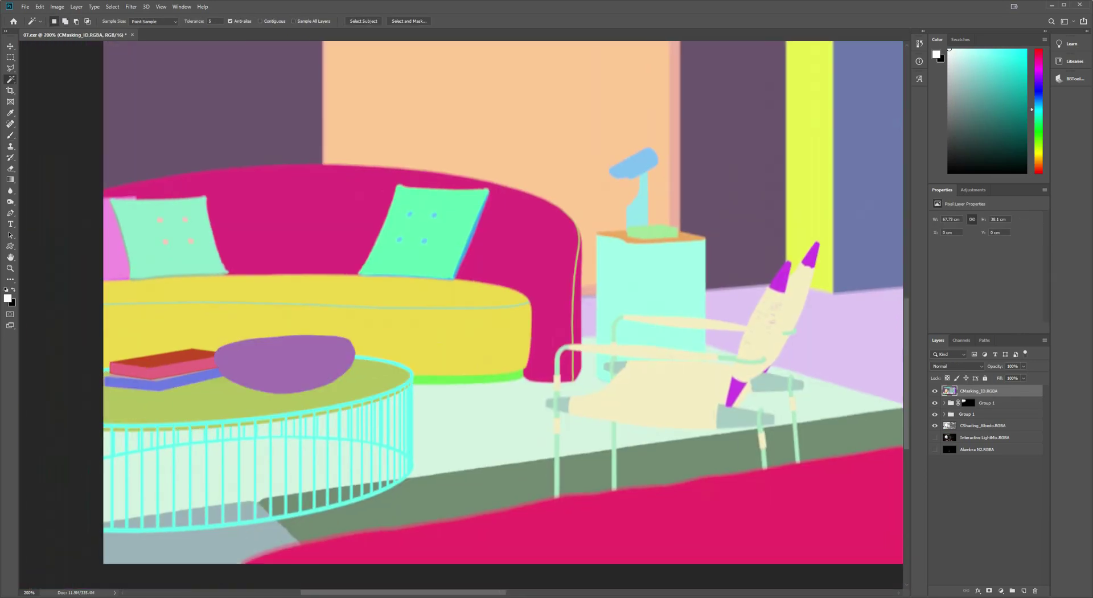
pyautogui.keyDown('shift'); pyautogui.click(256, 364); pyautogui.keyUp('shift')
# - Trace the right side of the coffee table from the bowl down past its base with the Pen tool and add the path to the selection
pyautogui.press('p')
pyautogui.hotkey('ctrl', '+')
pyautogui.moveTo(197, 393); pyautogui.dragTo(315, 285)
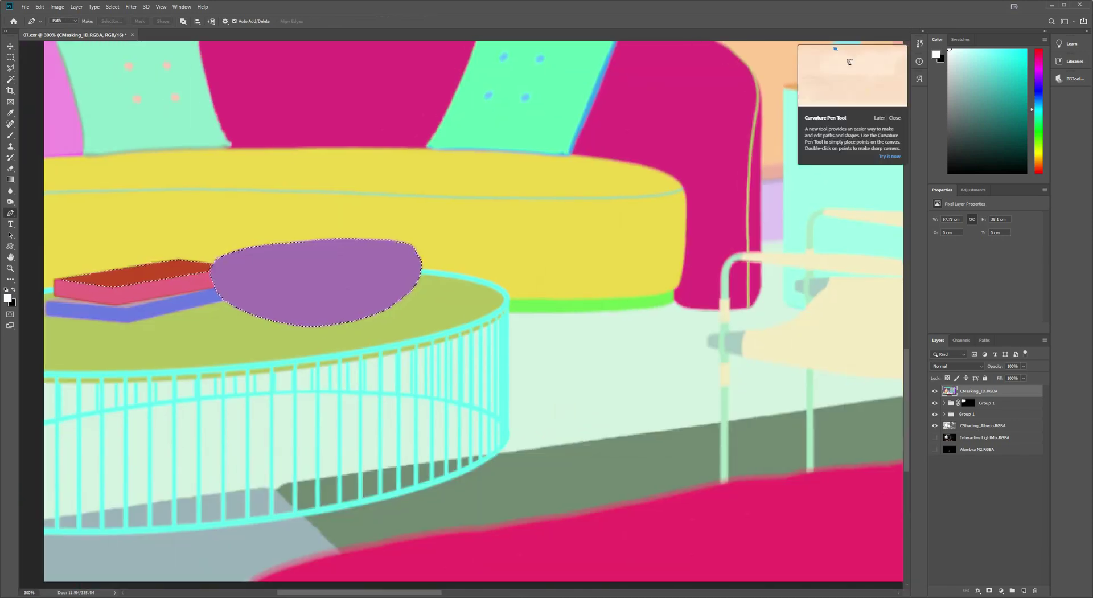
pyautogui.click(421, 267)
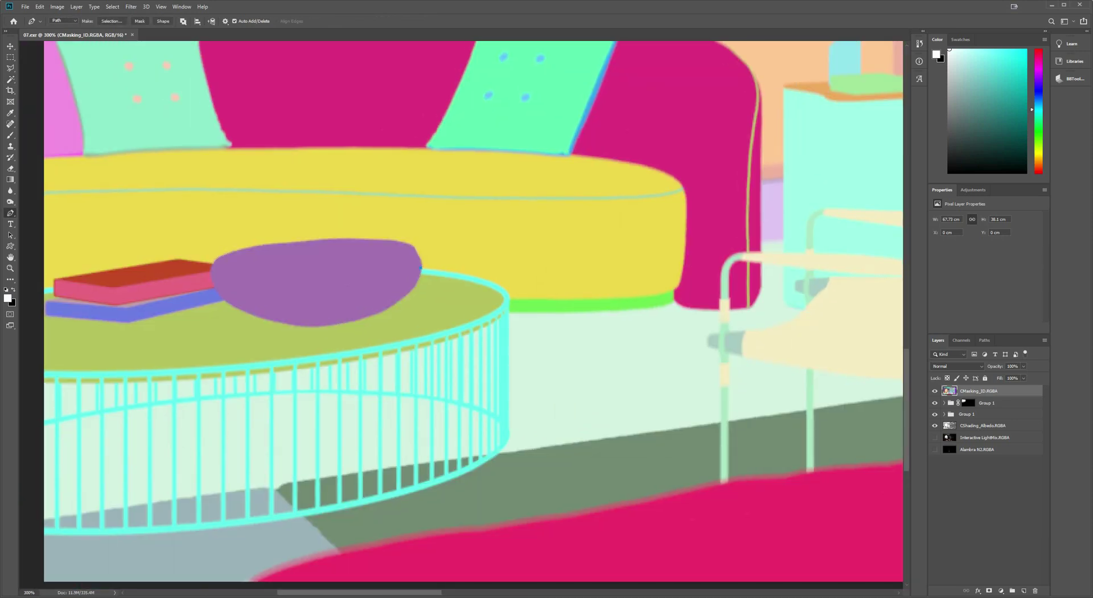
pyautogui.moveTo(470, 274); pyautogui.dragTo(479, 277)
pyautogui.click(510, 297)
pyautogui.click(508, 438)
pyautogui.click(465, 555)
pyautogui.click(162, 548)
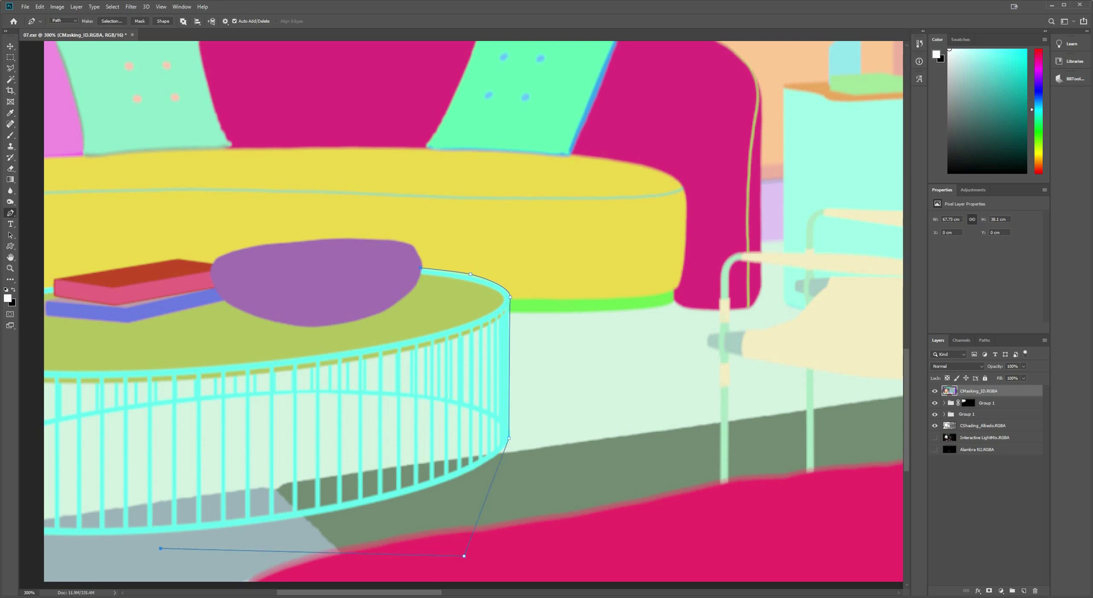
pyautogui.click(420, 267)
pyautogui.hotkey('ctrl', 'Return')
# - Extend the selection over the whole coffee table, adding the tabletop with the Magic Wand and the remaining area with the Polygonal Lasso
pyautogui.rightClick(10, 79)
pyautogui.click(57, 103)
pyautogui.click(342, 291)
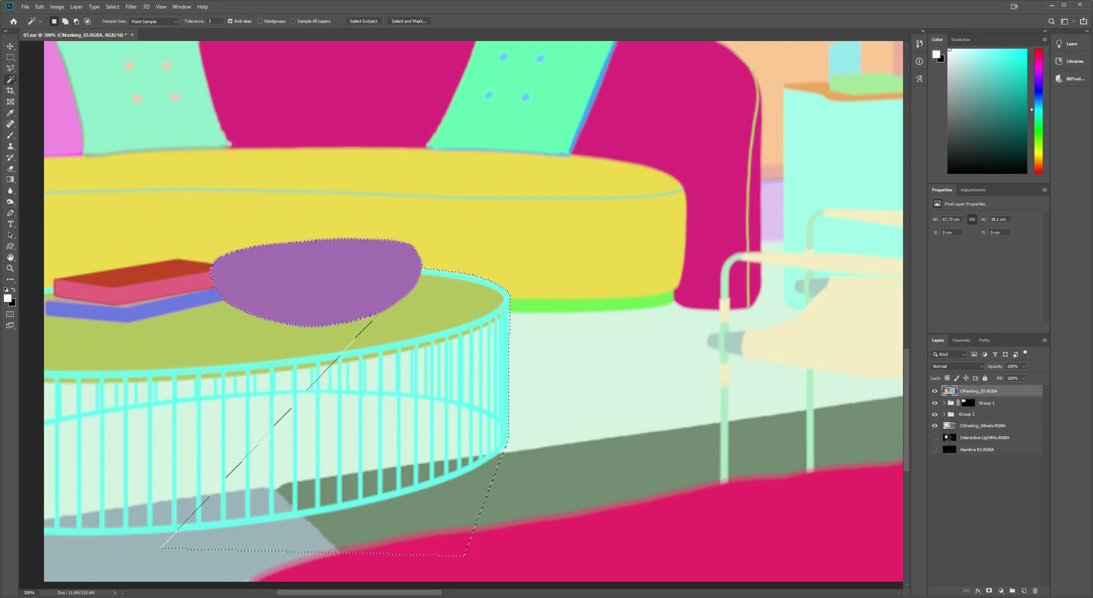
pyautogui.click(307, 341)
pyautogui.click(10, 68)
pyautogui.click(401, 314)
pyautogui.click(368, 285)
pyautogui.click(189, 272)
pyautogui.click(41, 292)
pyautogui.click(31, 552)
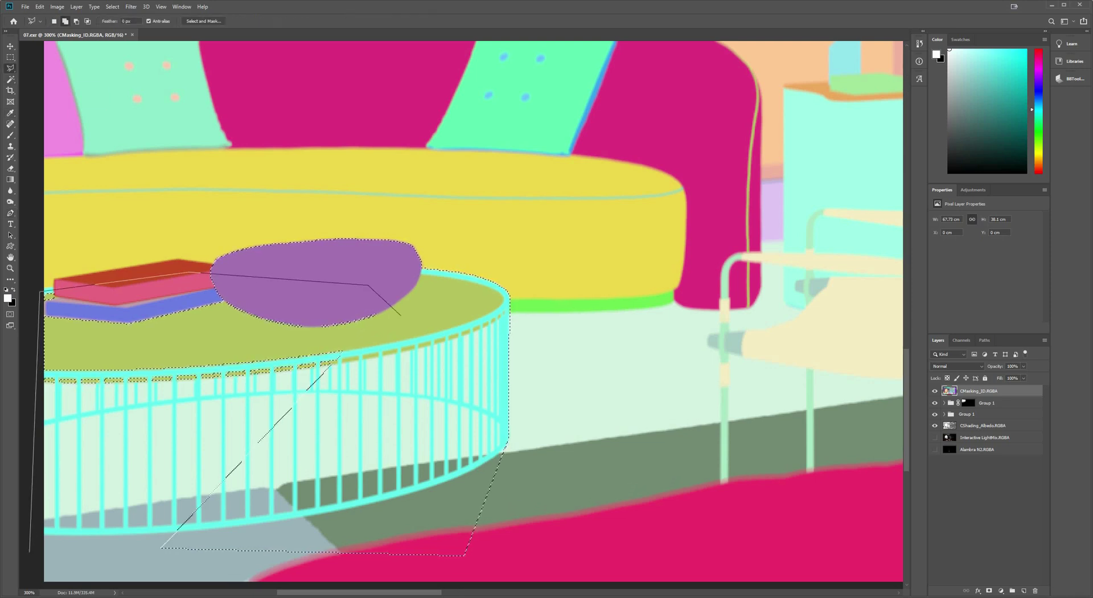
pyautogui.click(370, 540)
pyautogui.click(401, 315)
# - Hide the ID layer, invert the selection, and brush white on the upper group's mask to reveal the throw on the sofa arm
pyautogui.click(935, 391)
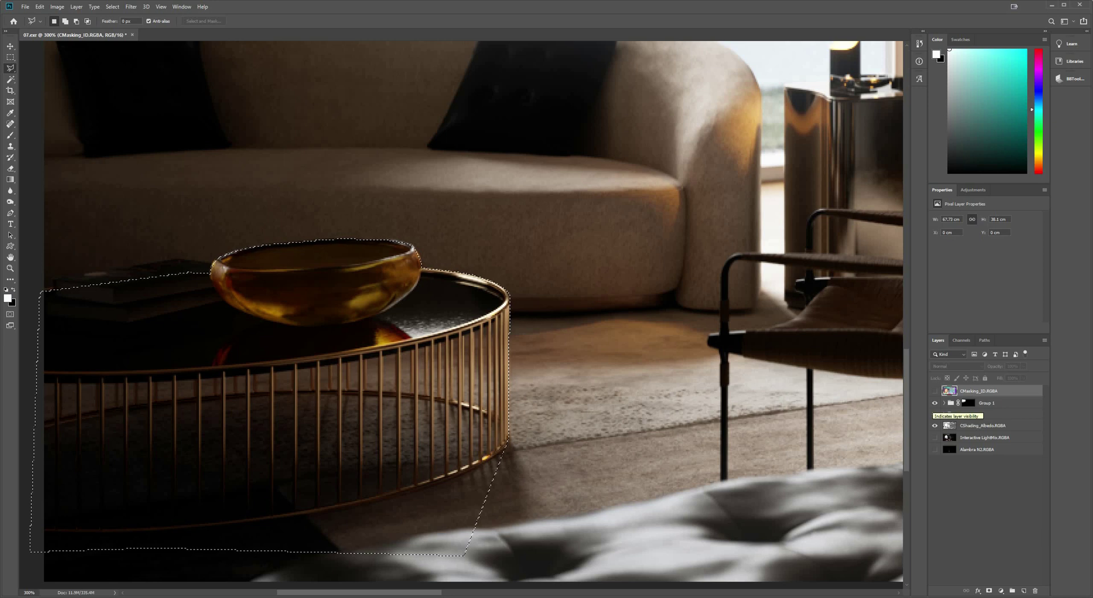
pyautogui.click(968, 402)
pyautogui.press('b')
pyautogui.press('[')
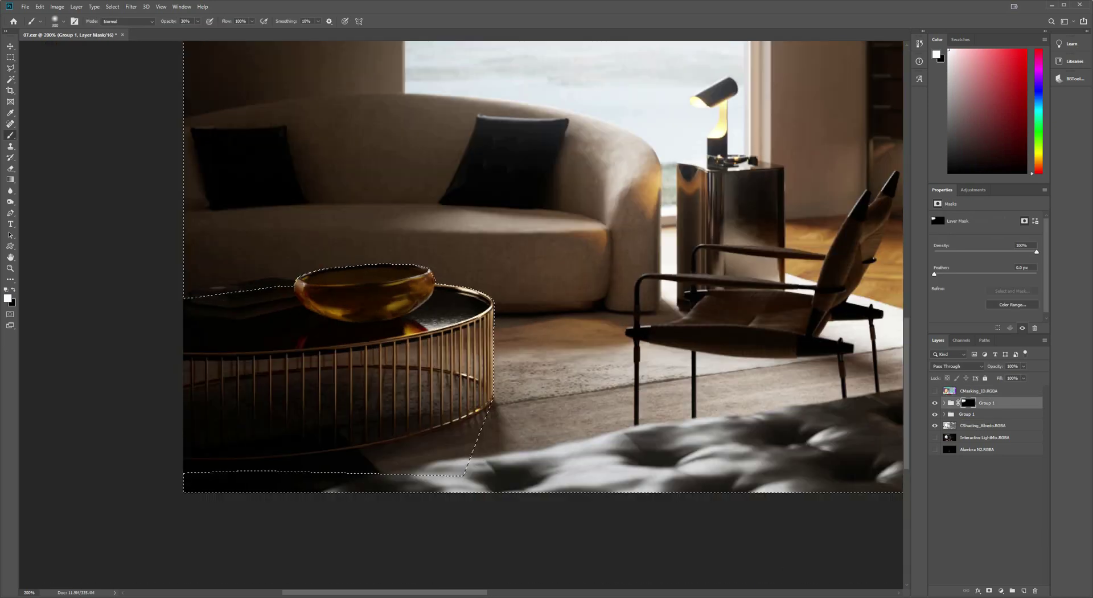
pyautogui.hotkey('ctrl', '-')
pyautogui.click(543, 199)
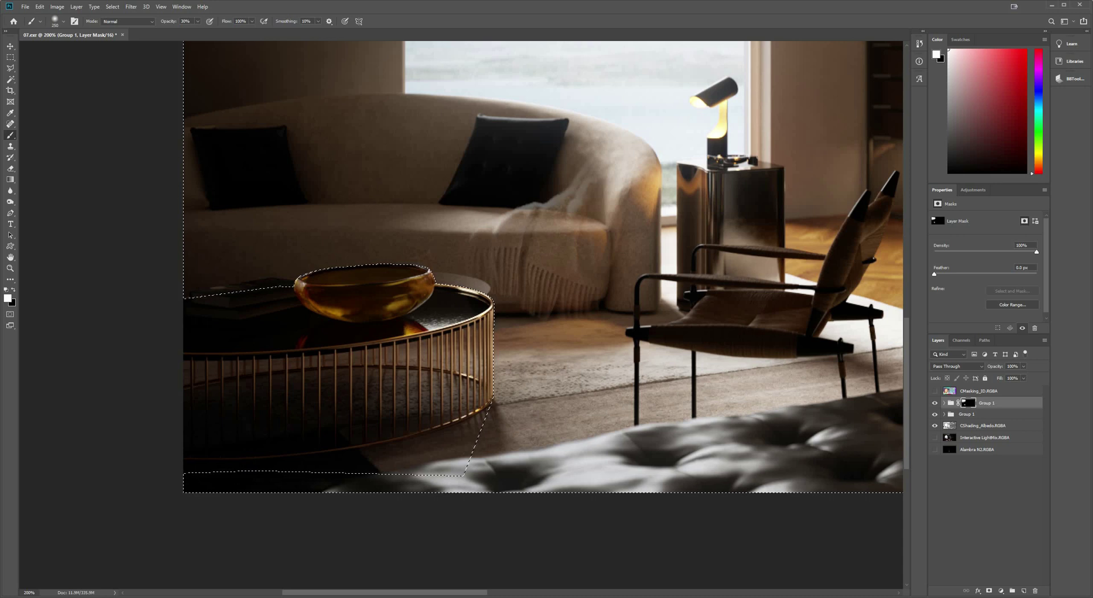
pyautogui.click(560, 191)
pyautogui.click(598, 200)
pyautogui.click(612, 188)
# - Reduce the brush size to 125 and paint the group mask along the throw's outer edge beside the side table
pyautogui.press('[')
pyautogui.press('[')
pyautogui.press('[')
pyautogui.press('[')
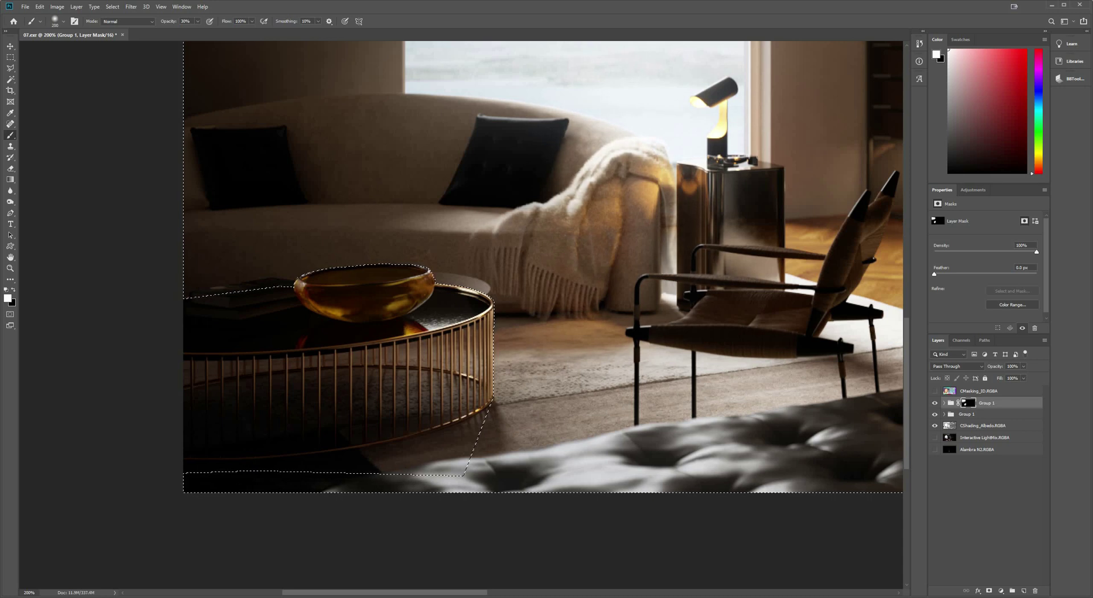
pyautogui.click(670, 252)
pyautogui.click(669, 270)
pyautogui.click(669, 262)
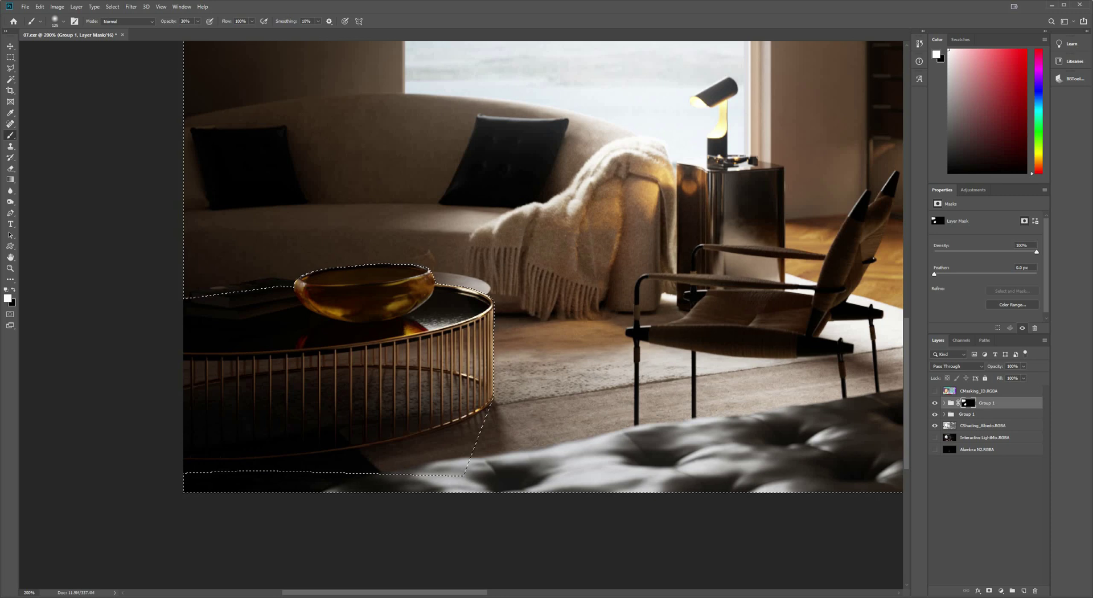
# - Restore the inverted coffee table selection and save it as a new selection
pyautogui.hotkey('ctrl', 'd')
pyautogui.hotkey('ctrl', '-')
pyautogui.hotkey('ctrl', '-')
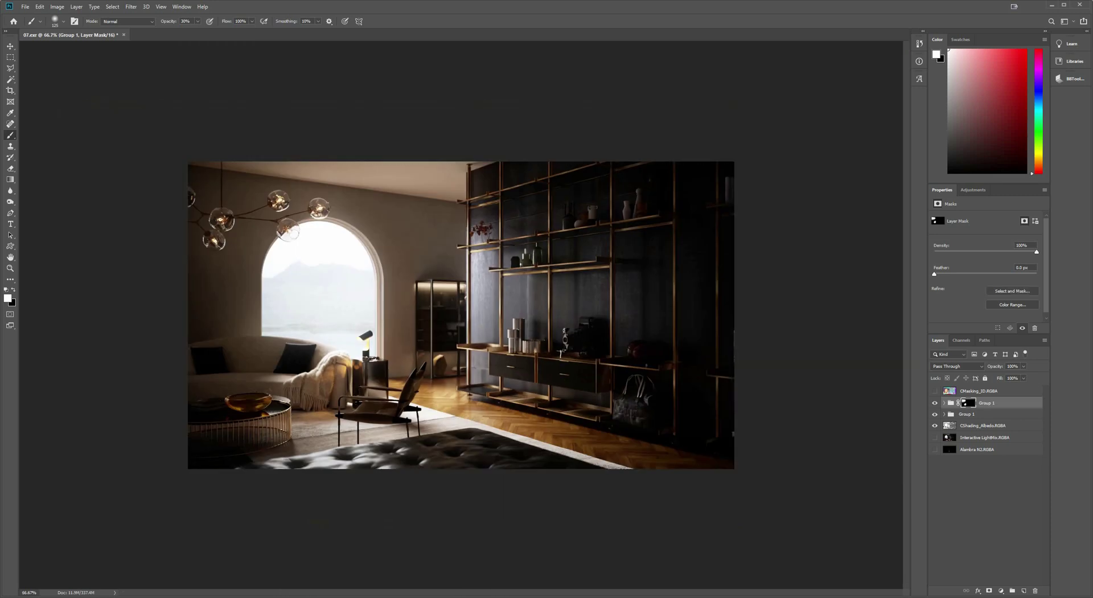
pyautogui.hotkey('ctrl', 'shift', 'd')
pyautogui.click(112, 6)
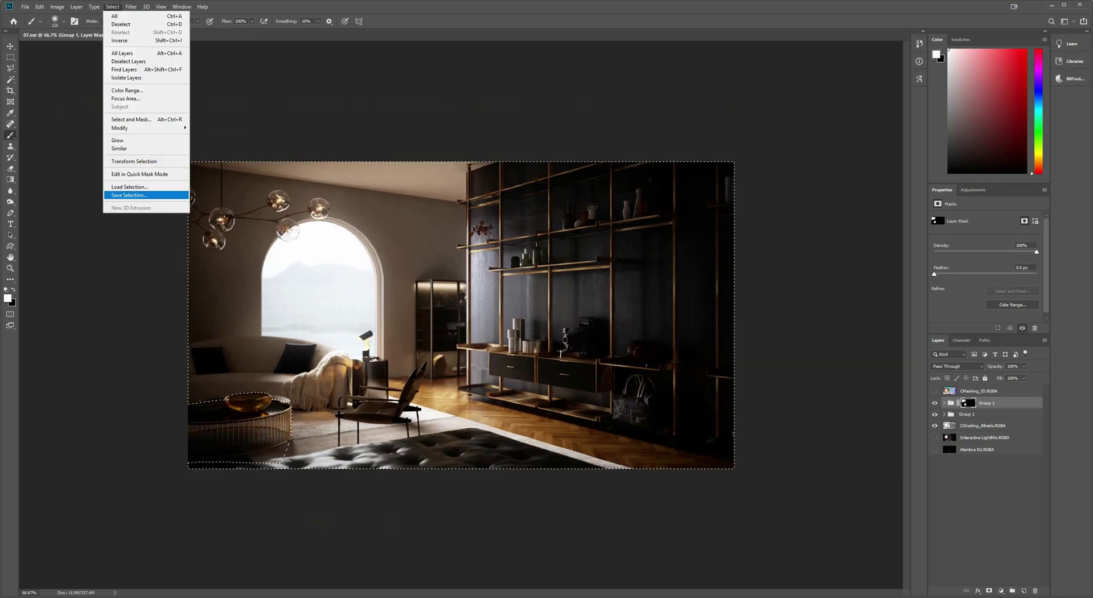
pyautogui.click(129, 195)
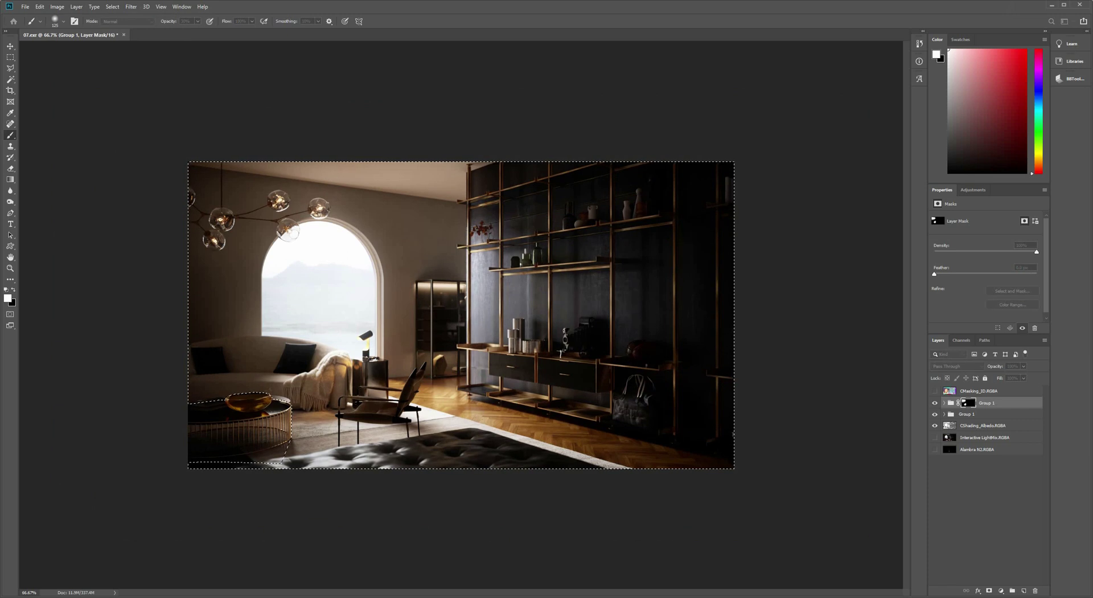
pyautogui.press('Return')
# - Merge copies of all layers in the upper Group 1 into a single layer and move the group's mask onto it
pyautogui.click(944, 403)
pyautogui.click(985, 415)
pyautogui.keyDown('shift'); pyautogui.click(971, 546); pyautogui.keyUp('shift')
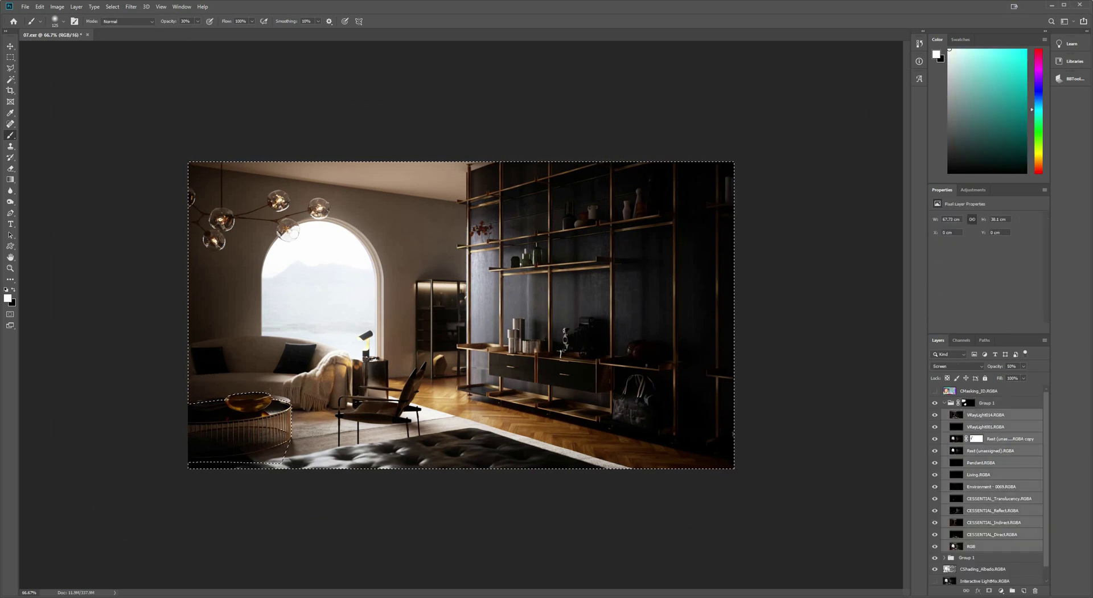
pyautogui.hotkey('ctrl', 'e')
pyautogui.hotkey('ctrl', 'z')
pyautogui.hotkey('ctrl', 'alt', 'e')
pyautogui.moveTo(996, 415); pyautogui.dragTo(970, 403)
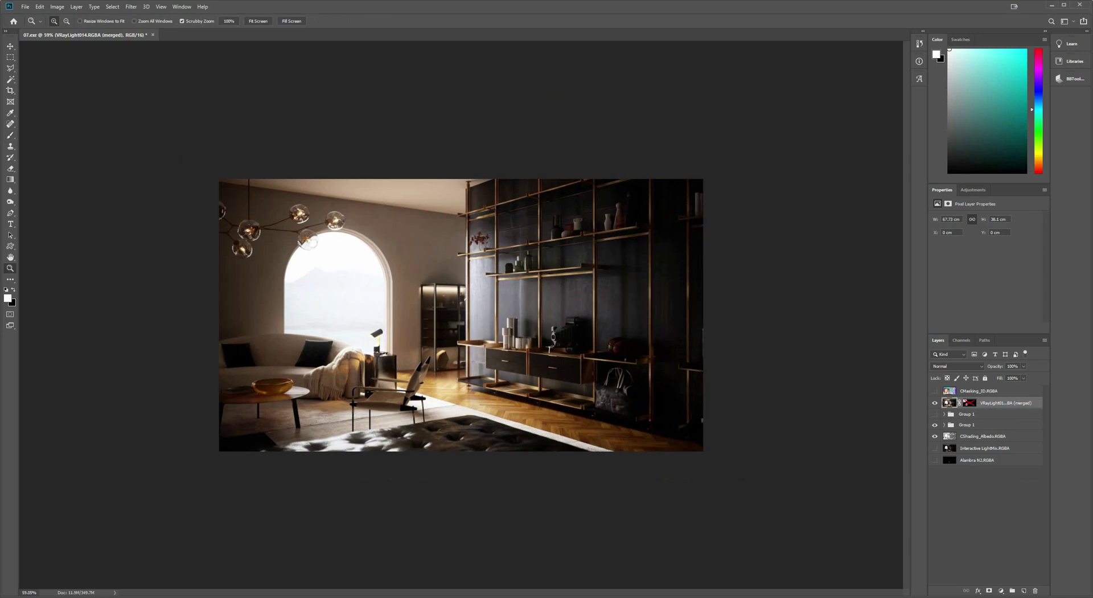
# - Outline the throw's left fringe beside the coffee table with the Pen tool and convert the path to a selection
pyautogui.scroll(5, 236, 430)
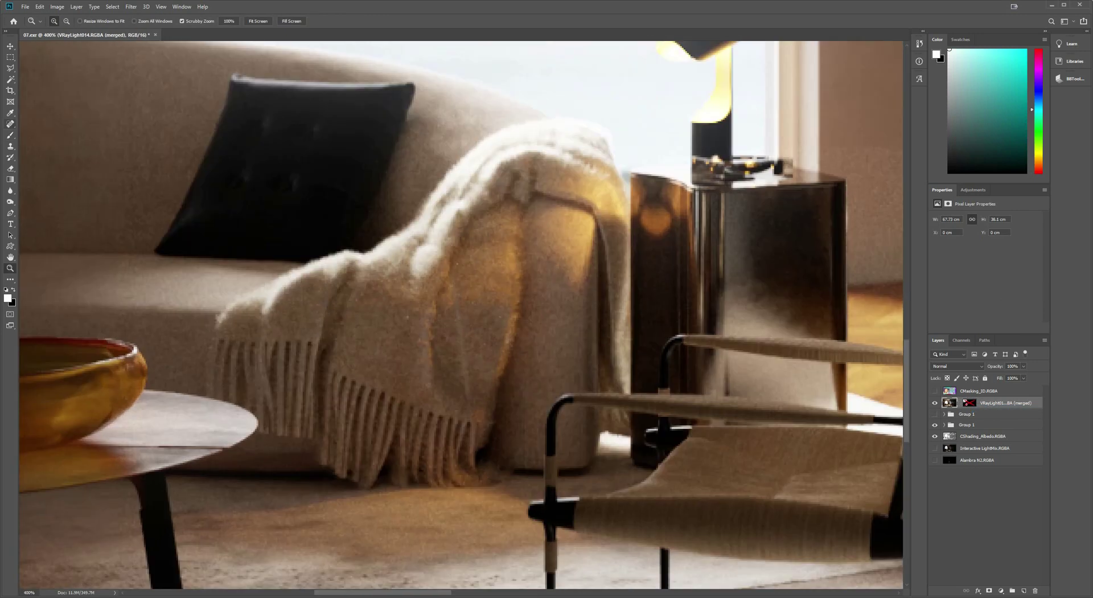
pyautogui.moveTo(11, 124); pyautogui.dragTo(43, 132)
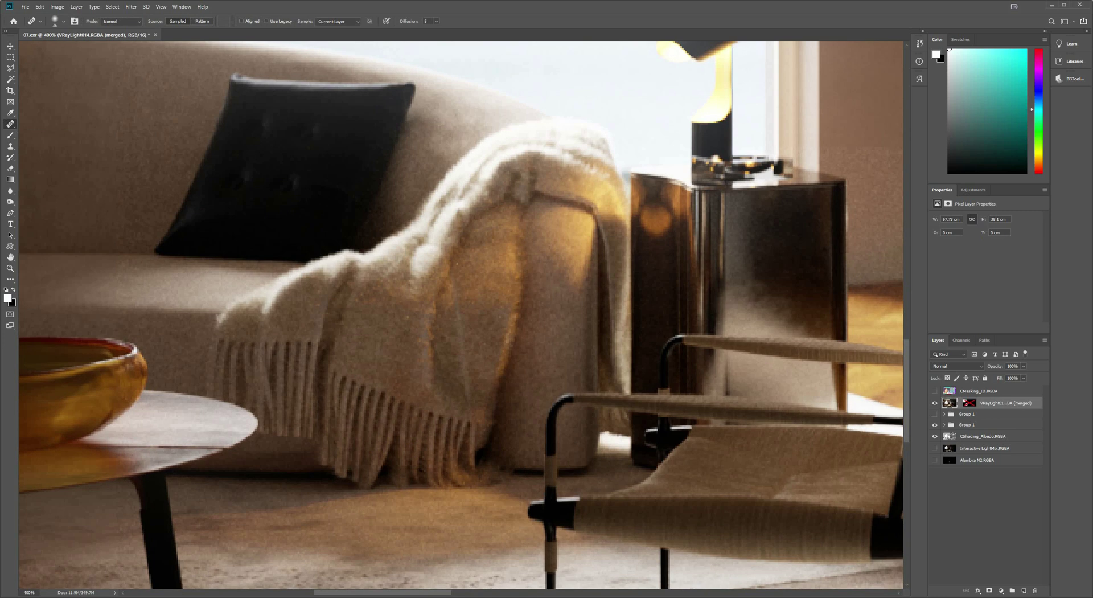
pyautogui.press('p')
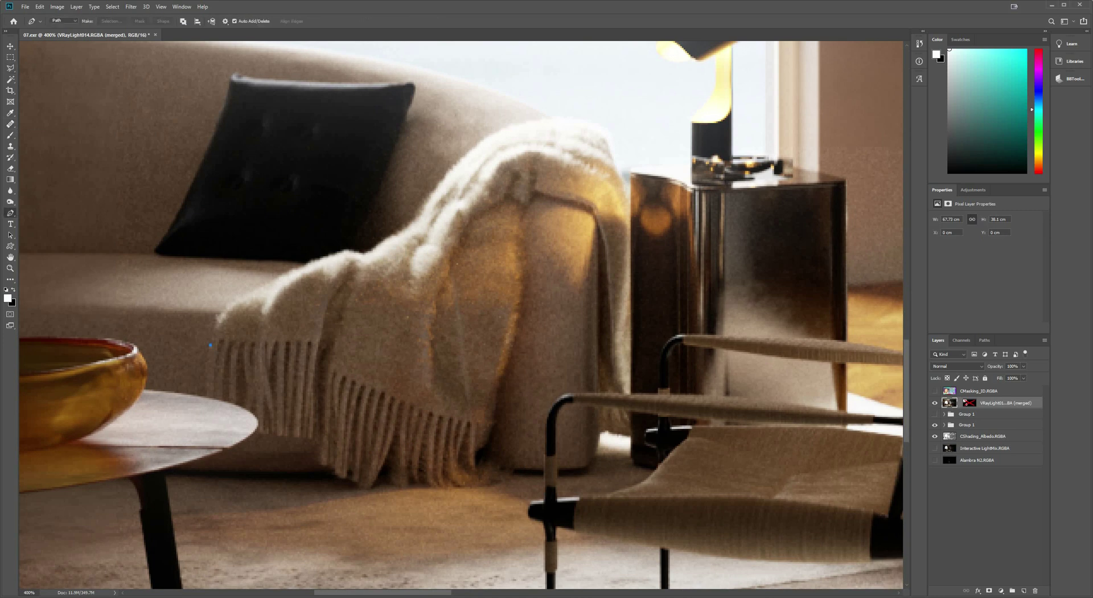
pyautogui.click(207, 375)
pyautogui.click(205, 420)
pyautogui.click(205, 430)
pyautogui.click(251, 432)
pyautogui.click(289, 437)
pyautogui.click(313, 315)
pyautogui.click(227, 316)
pyautogui.hotkey('ctrl', 'Return')
# - Copy the selected fringe to a new layer with its own layer mask
pyautogui.click(1024, 590)
pyautogui.click(989, 591)
pyautogui.click(950, 403)
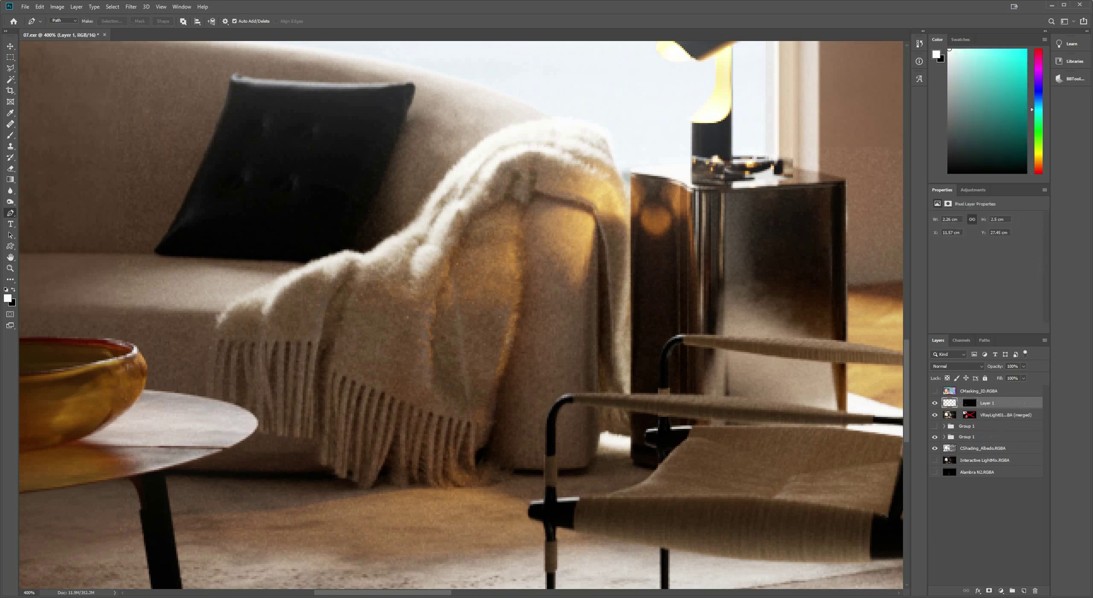
# - Duplicate the fringe layer and shift the duplicate slightly to the left toward the coffee table
pyautogui.press('j')
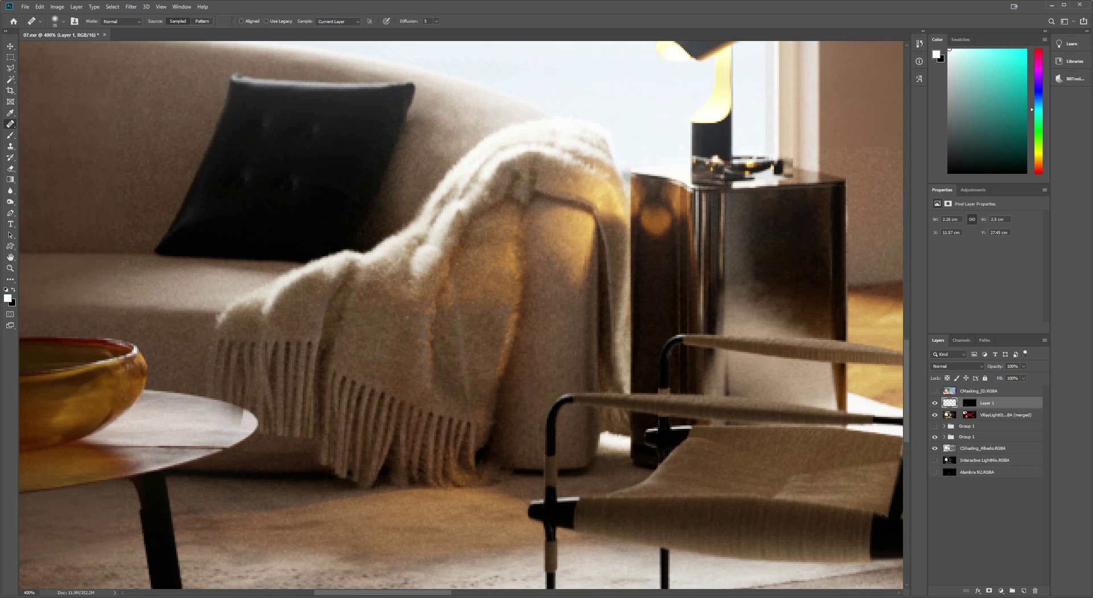
pyautogui.press('v')
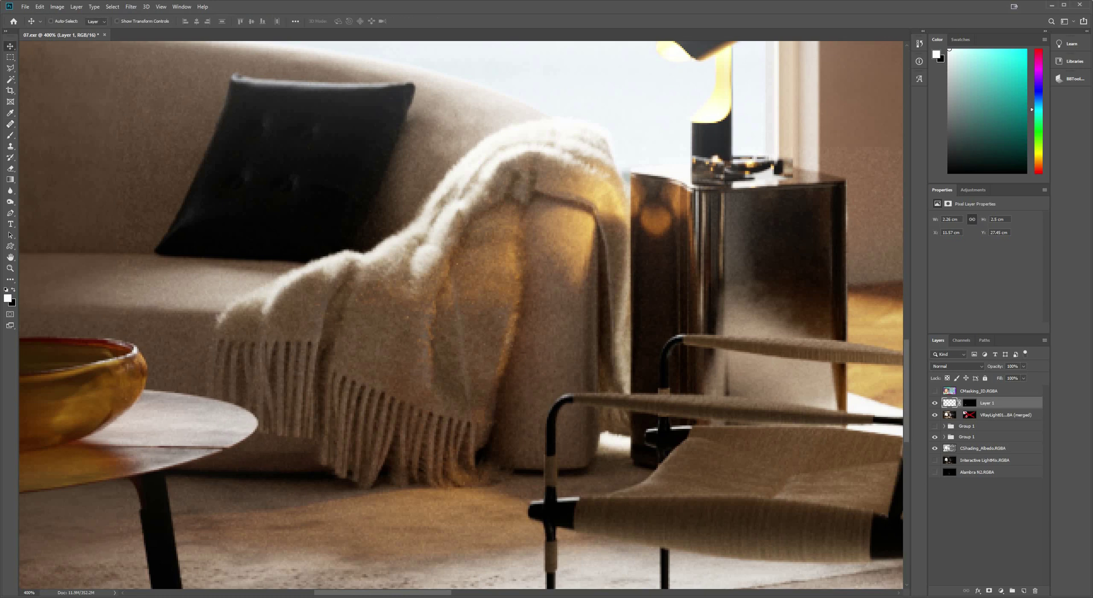
pyautogui.hotkey('ctrl', 'j')
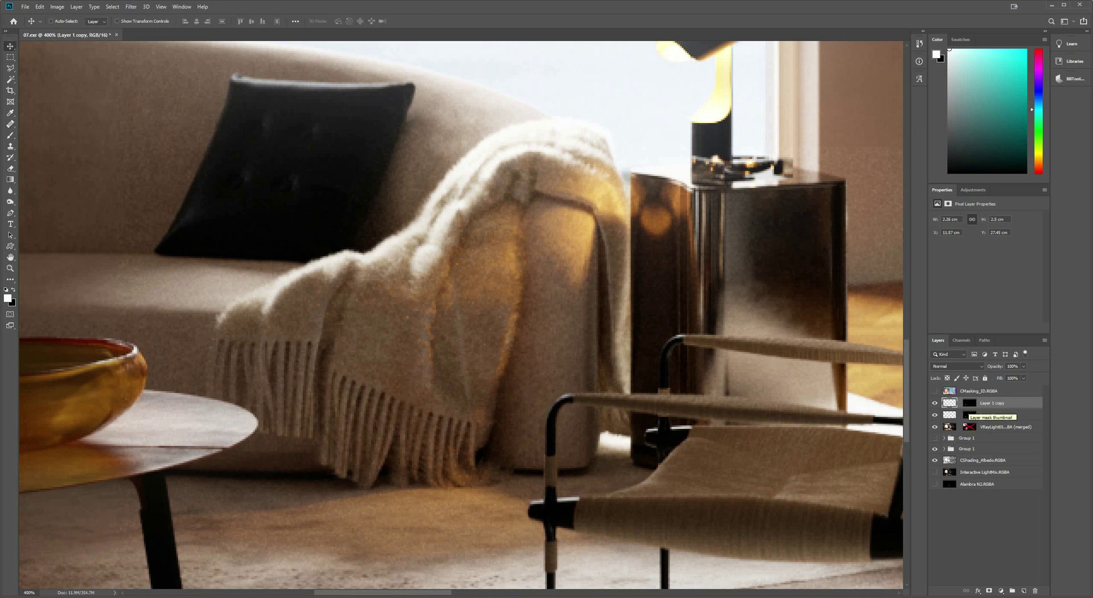
pyautogui.moveTo(289, 381); pyautogui.dragTo(256, 378)
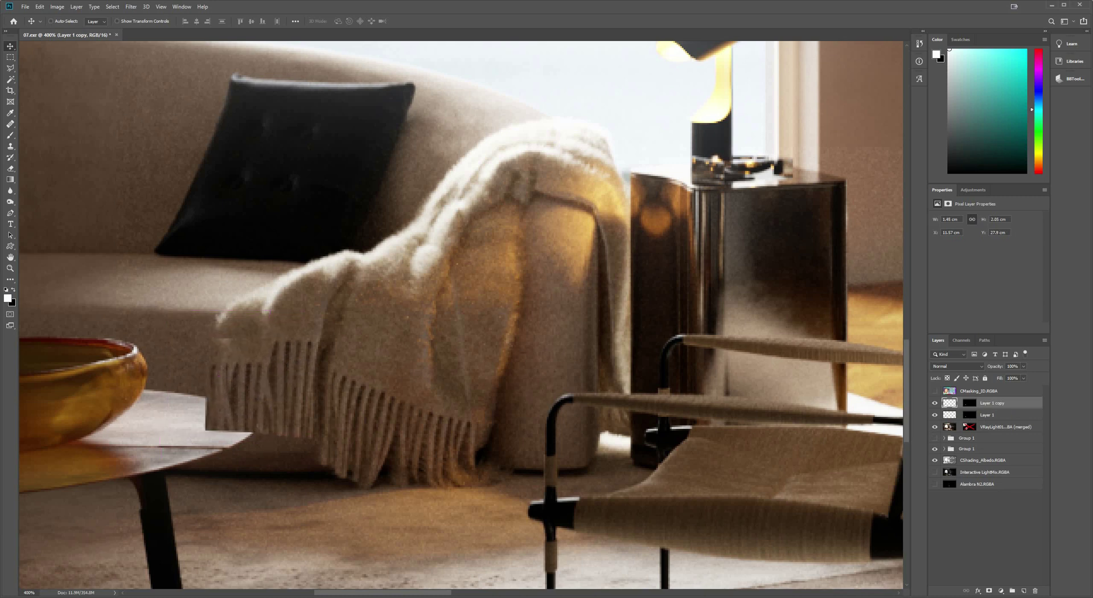
# - Try to blend the duplicated fringe into the throw by painting on its layer mask
pyautogui.click(969, 403)
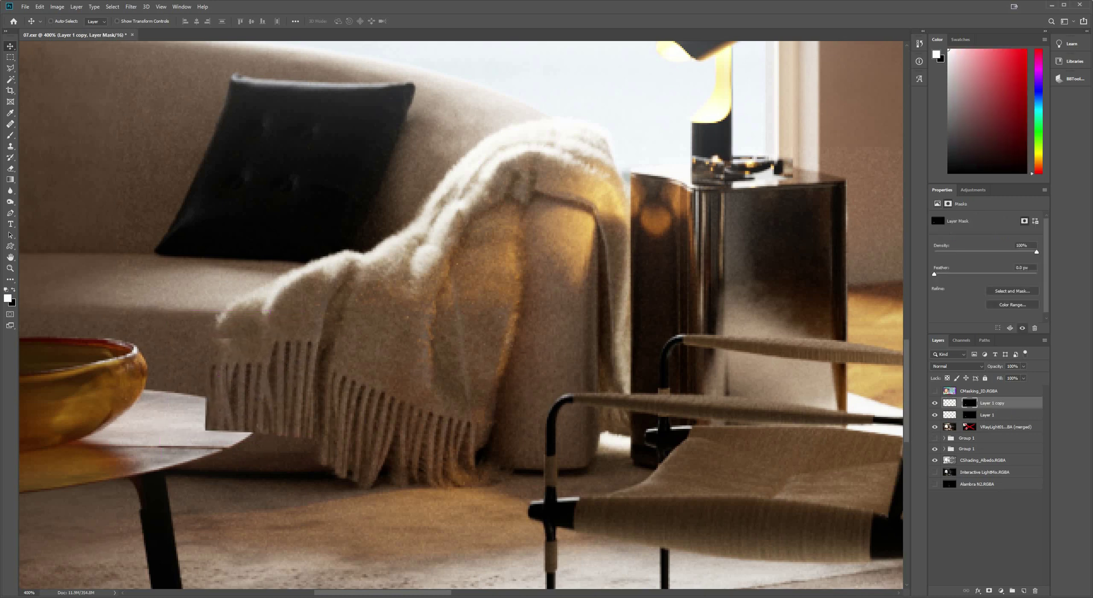
pyautogui.press('b')
pyautogui.press('x')
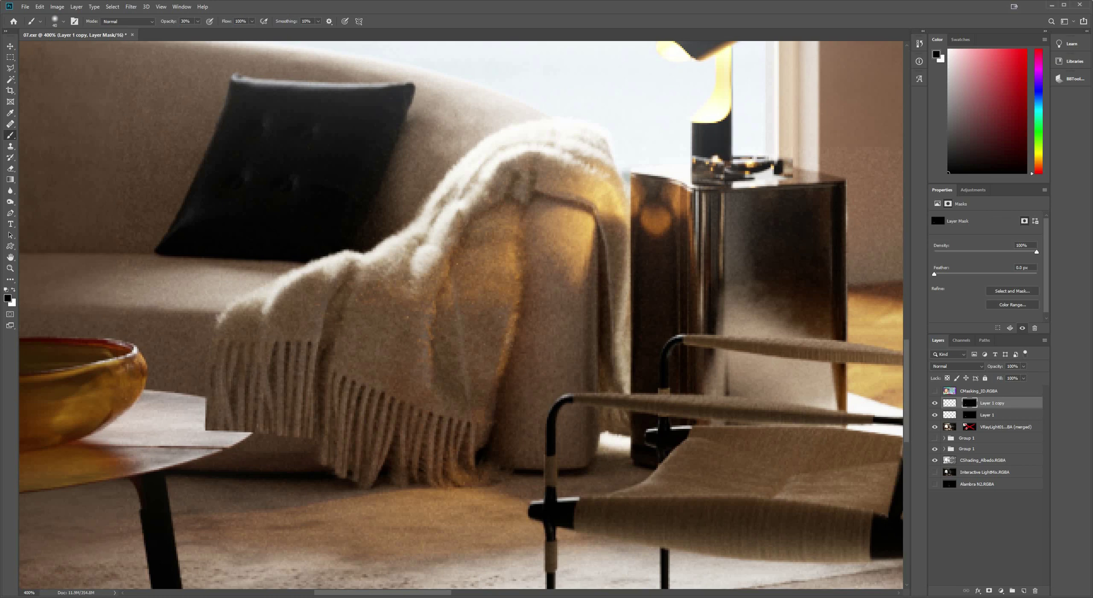
pyautogui.press('x')
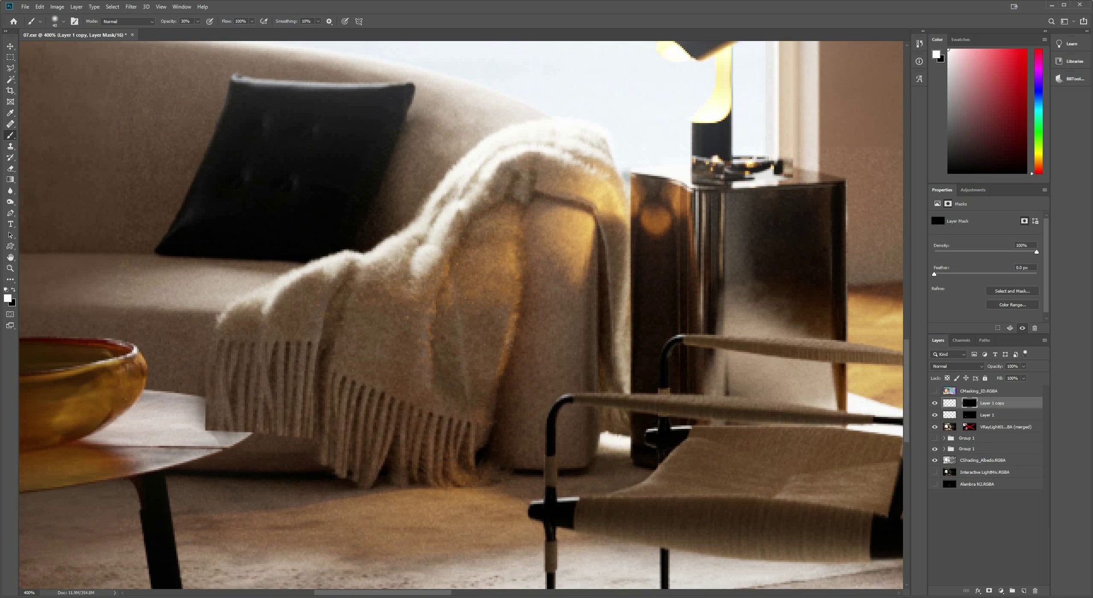
pyautogui.press('x')
# - Replace the duplicated fringe layer's mask with a new one built from the original fringe layer's mask
pyautogui.rightClick(970, 403)
pyautogui.click(997, 418)
pyautogui.click(969, 415)
pyautogui.click(992, 403)
pyautogui.keyDown('ctrl'); pyautogui.click(970, 415); pyautogui.keyUp('ctrl')
pyautogui.click(989, 591)
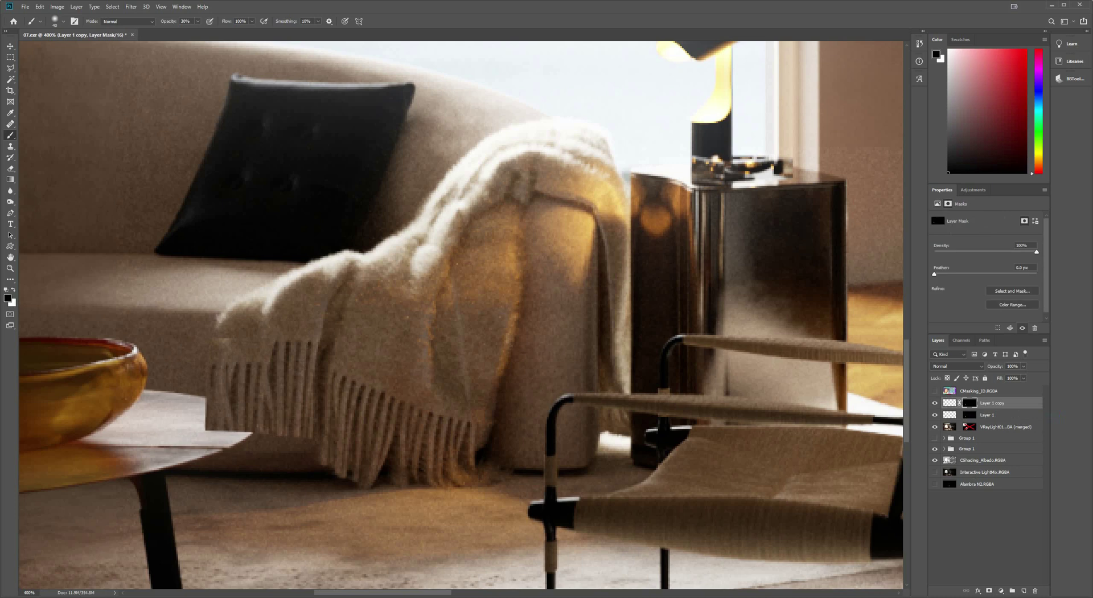
# - Touch up the upper and lower ends of the throw's left fringe by painting black and white on the new mask
pyautogui.moveTo(224, 339); pyautogui.dragTo(244, 352)
pyautogui.press('x')
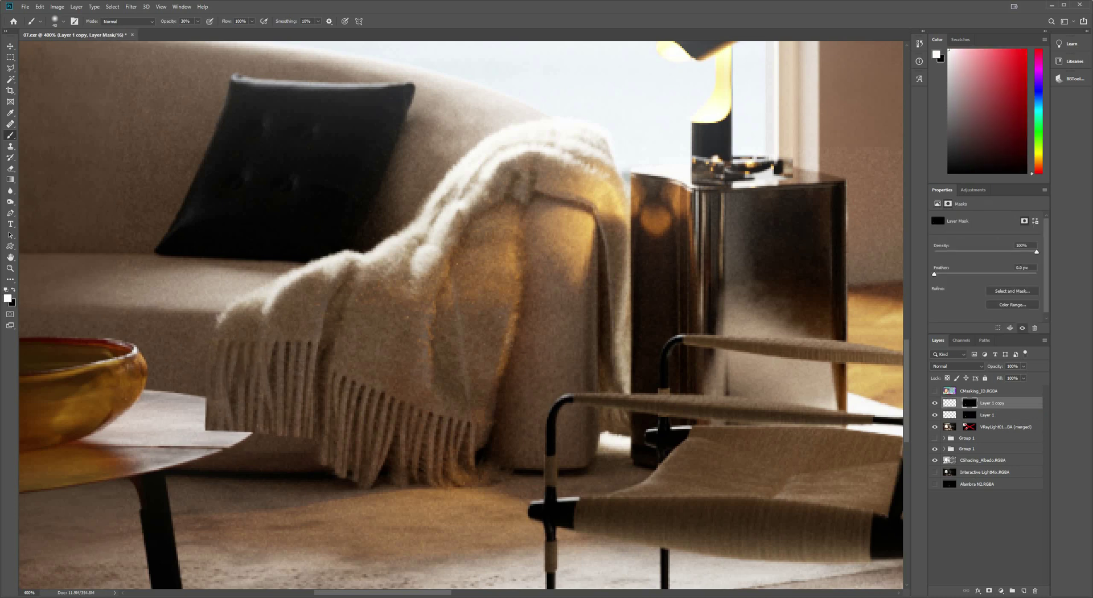
pyautogui.moveTo(199, 398); pyautogui.dragTo(248, 436)
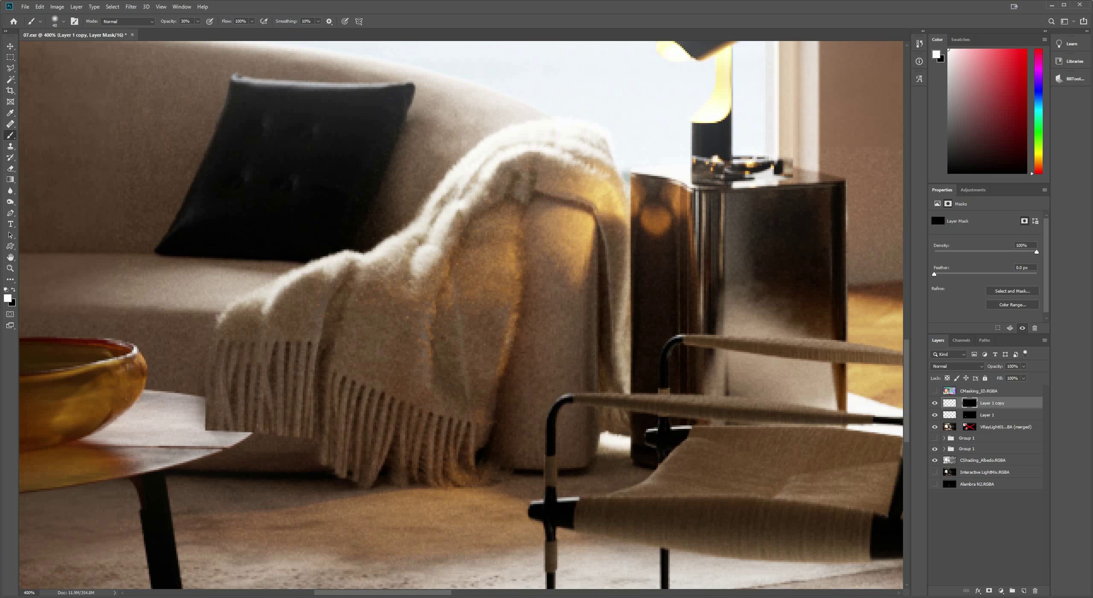
# - Group the two fringe layers and move the original fringe layer's mask onto the group
pyautogui.keyDown('shift'); pyautogui.click(988, 415); pyautogui.keyUp('shift')
pyautogui.hotkey('ctrl', 'g')
pyautogui.click(944, 403)
pyautogui.moveTo(976, 426); pyautogui.dragTo(986, 403)
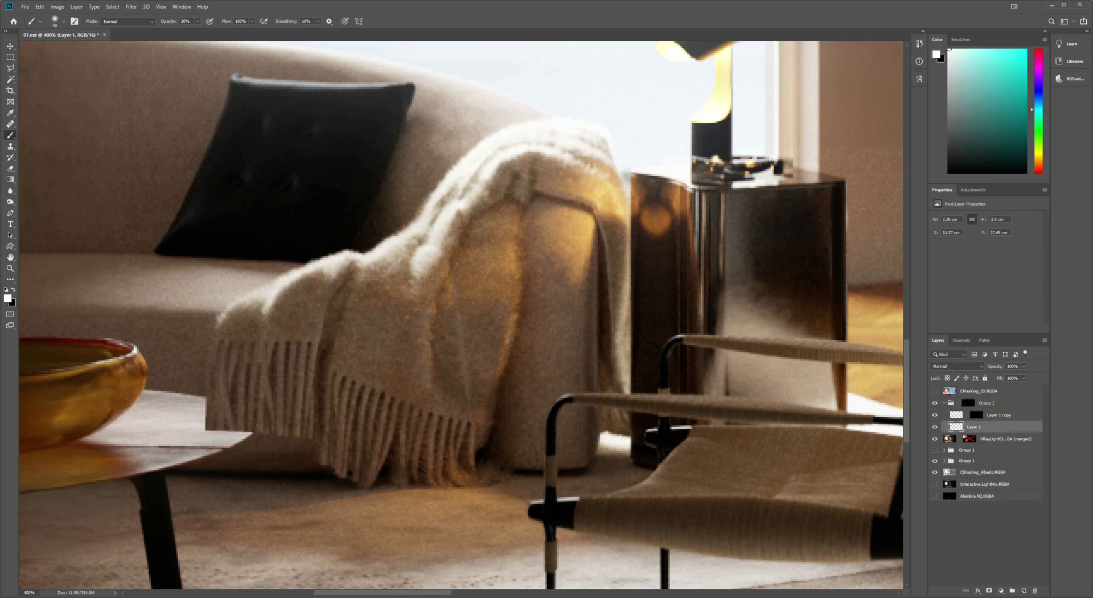
# - Soften the fringe group's layer mask with a small-radius Gaussian Blur
pyautogui.click(968, 403)
pyautogui.click(131, 6)
pyautogui.moveTo(153, 100)
pyautogui.click(256, 152)
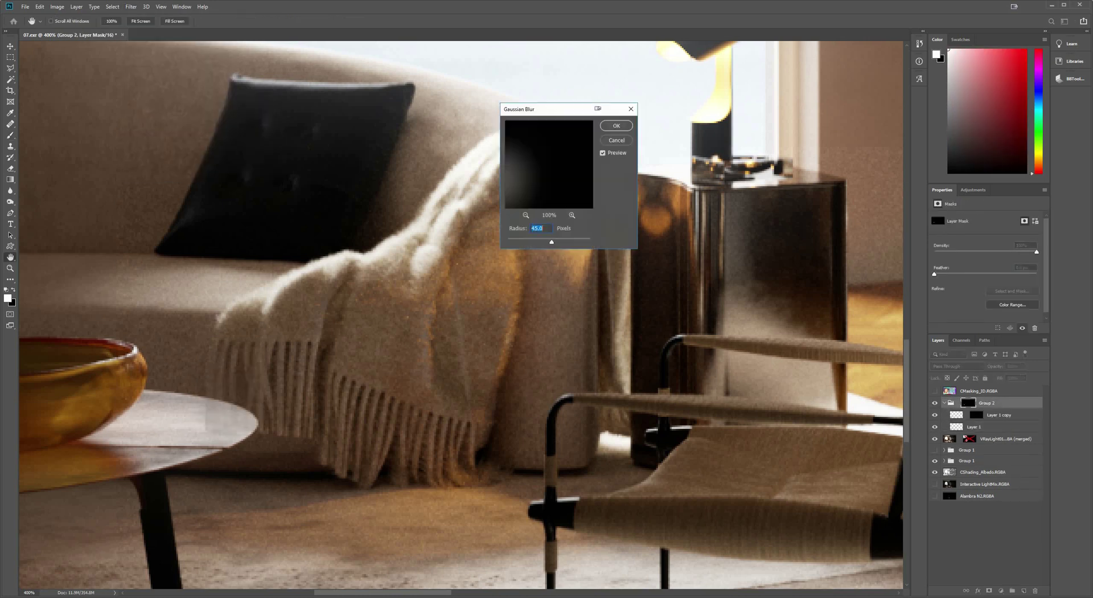
pyautogui.press('Down')
pyautogui.press('Down')
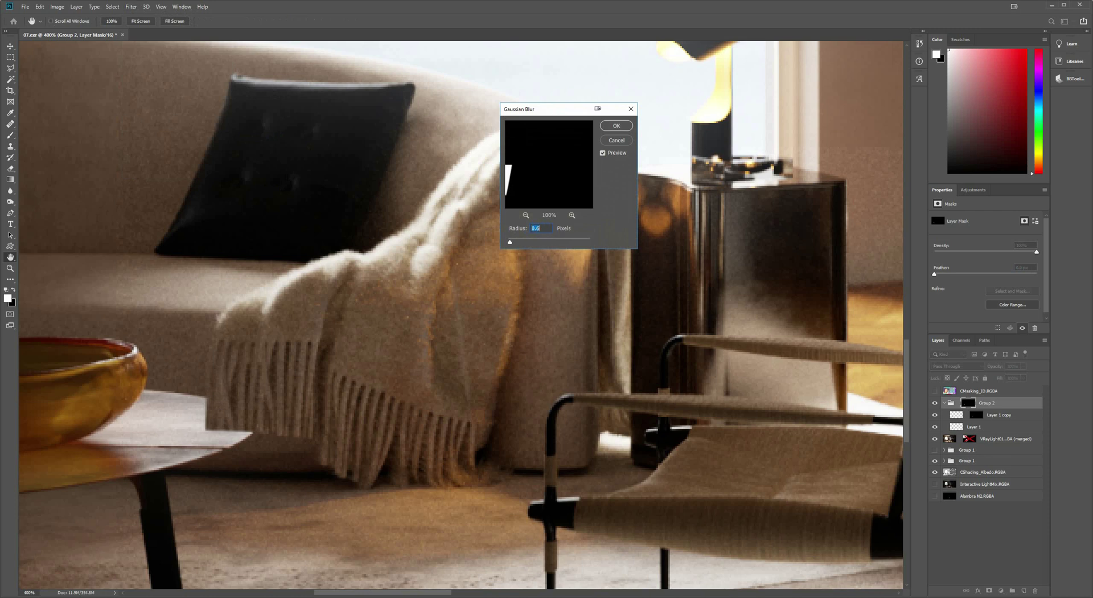
pyautogui.press('Up')
pyautogui.press('Up')
pyautogui.press('Up')
pyautogui.press('Return')
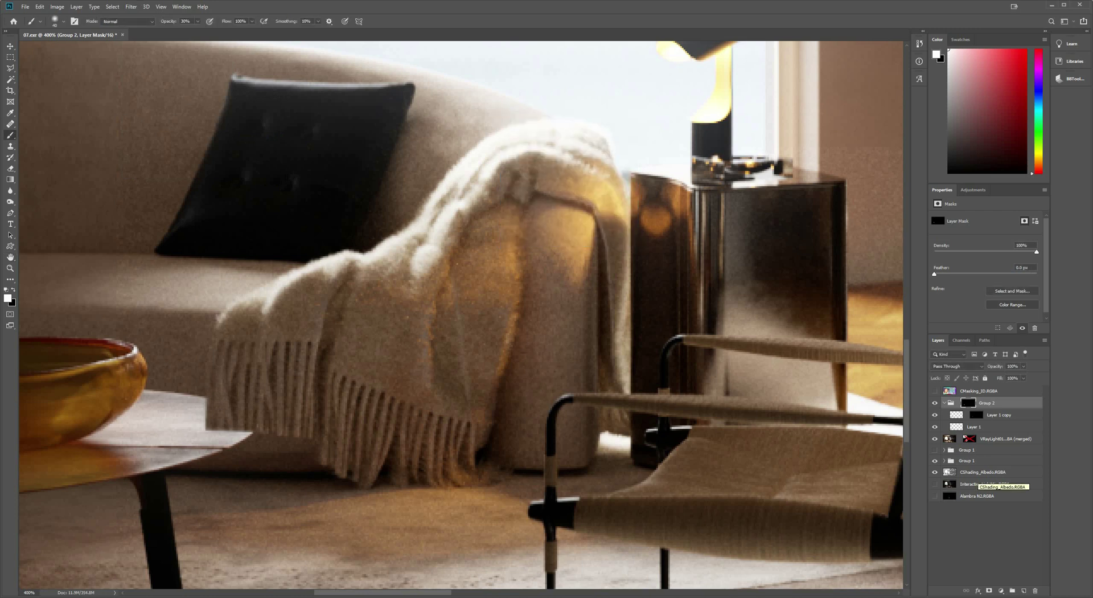
# - Paint sofa fabric over the coffee table's edge beside the fringe on the merged render layer, using the Healing Brush in Replace mode
pyautogui.click(997, 439)
pyautogui.press('j')
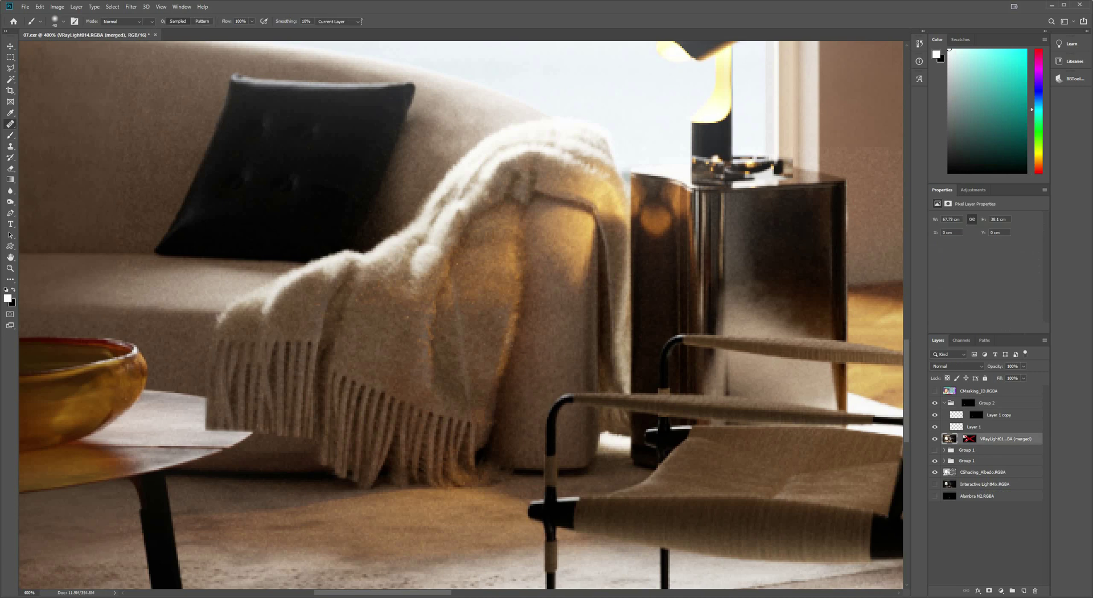
pyautogui.keyDown('alt'); pyautogui.click(189, 378); pyautogui.keyUp('alt')
pyautogui.click(181, 408)
pyautogui.click(192, 415)
pyautogui.moveTo(189, 393); pyautogui.dragTo(239, 441)
pyautogui.click(121, 21)
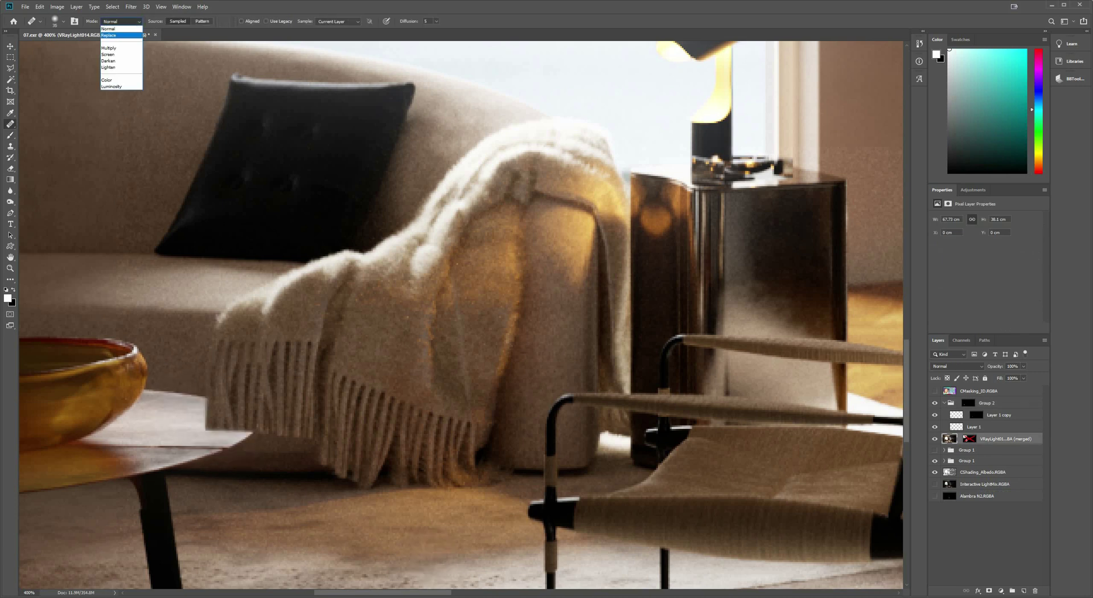
pyautogui.click(115, 35)
pyautogui.moveTo(176, 398)
pyautogui.mouseDown()
pyautogui.moveTo(159, 400)
pyautogui.moveTo(226, 439)
pyautogui.moveTo(201, 440)
pyautogui.mouseUp()
pyautogui.click(217, 431)
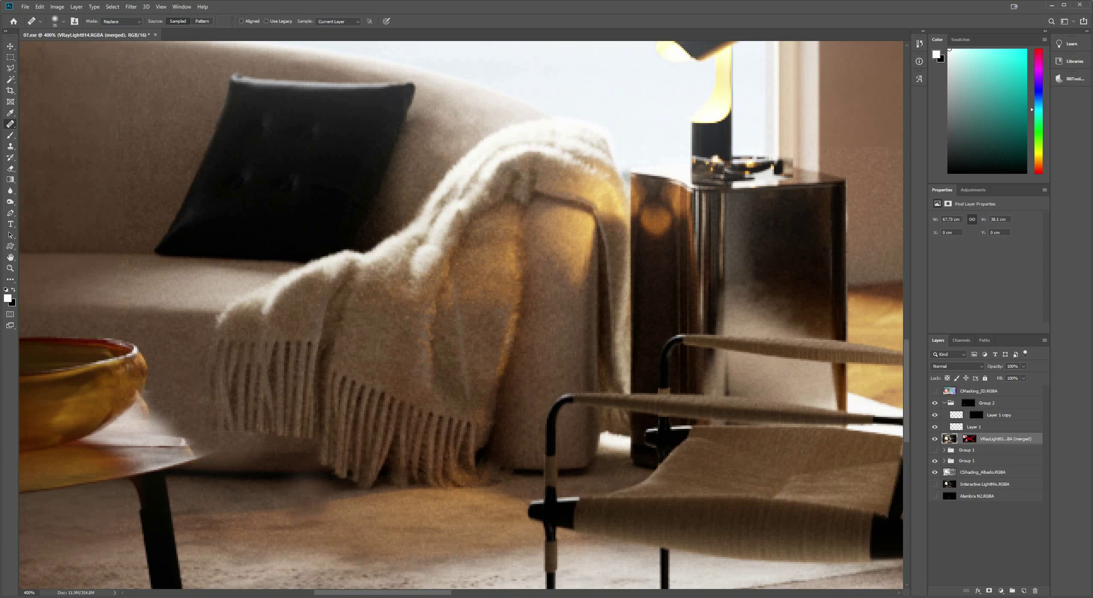
# - Undo the last healing dab and continue covering the tabletop's edge below the fringe with a smaller brush
pyautogui.hotkey('ctrl', 'z')
pyautogui.press('[')
pyautogui.press('[')
pyautogui.press('[')
pyautogui.press('[')
pyautogui.press('[')
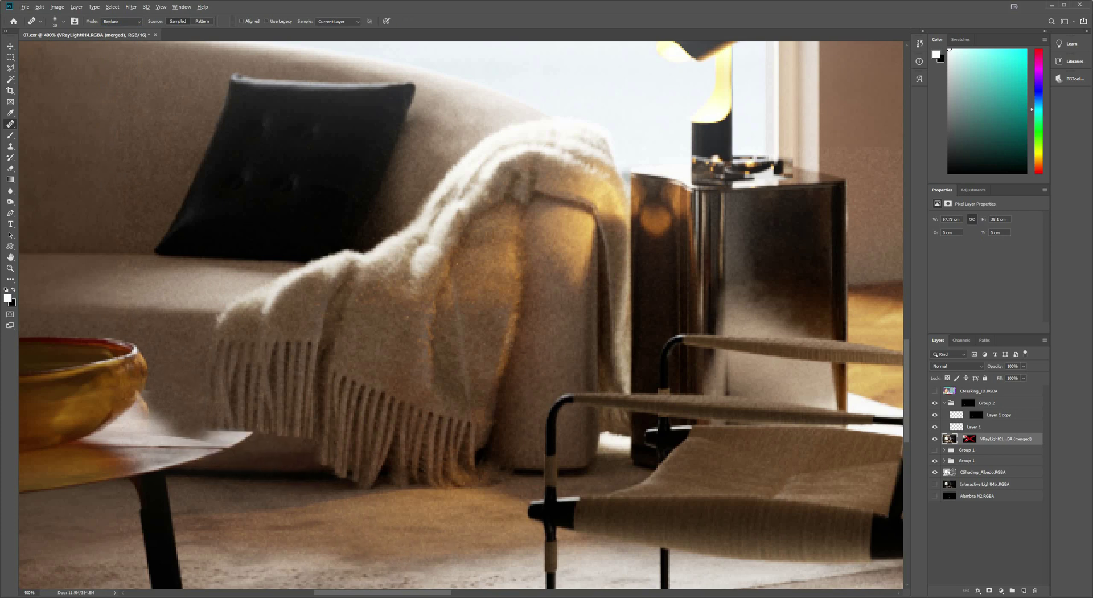
pyautogui.moveTo(238, 451)
pyautogui.mouseDown()
pyautogui.moveTo(187, 458)
pyautogui.moveTo(198, 447)
pyautogui.moveTo(240, 442)
pyautogui.moveTo(162, 462)
pyautogui.moveTo(205, 431)
pyautogui.moveTo(238, 433)
pyautogui.moveTo(165, 425)
pyautogui.mouseUp()
pyautogui.click(432, 501)
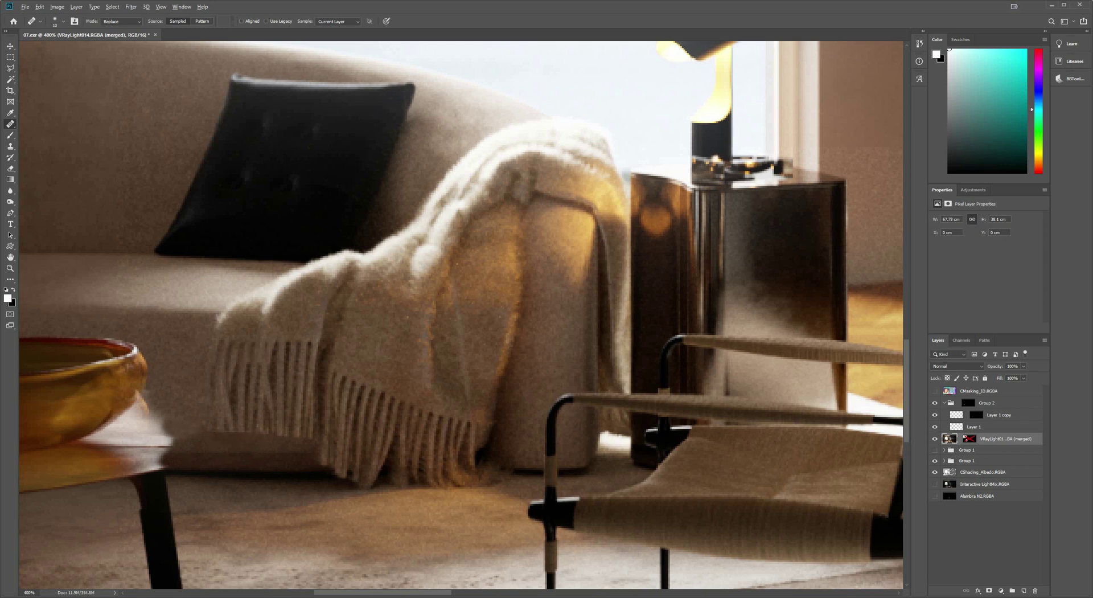
# - Cover the remaining tabletop between the bowl and the throw with sofa fabric using the Healing Brush
pyautogui.click(168, 449)
pyautogui.moveTo(165, 453)
pyautogui.mouseDown()
pyautogui.moveTo(149, 414)
pyautogui.moveTo(148, 432)
pyautogui.mouseUp()
pyautogui.click(162, 426)
pyautogui.keyDown('alt'); pyautogui.click(175, 395); pyautogui.keyUp('alt')
pyautogui.click(166, 423)
pyautogui.click(179, 425)
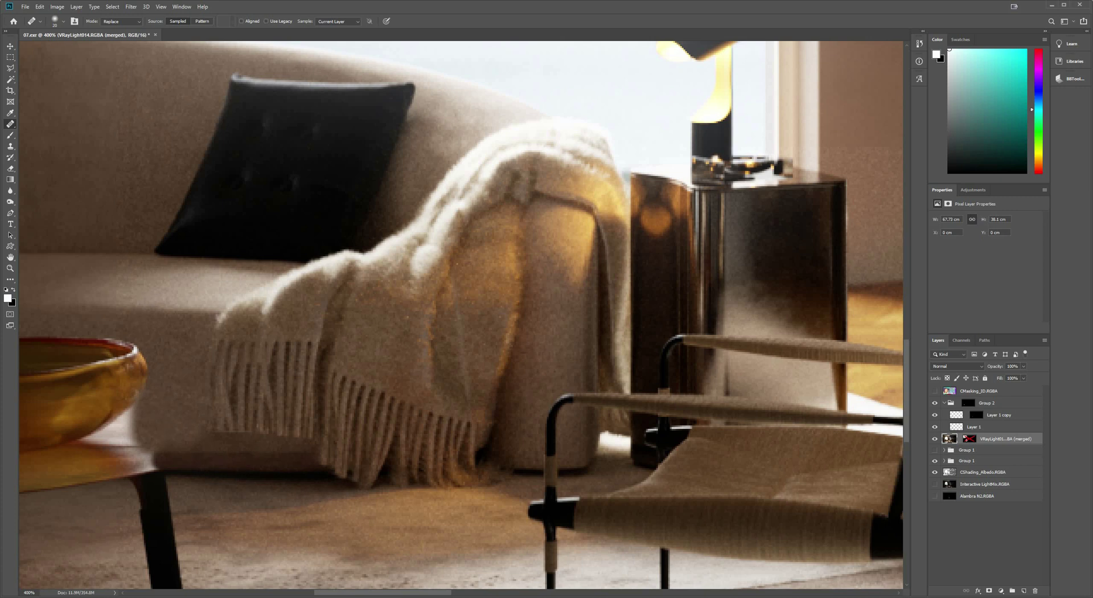
# - Heal over the amber bowl's right side with sofa fabric, redoing the first stroke
pyautogui.moveTo(137, 352)
pyautogui.mouseDown()
pyautogui.moveTo(106, 367)
pyautogui.moveTo(109, 416)
pyautogui.moveTo(138, 429)
pyautogui.mouseUp()
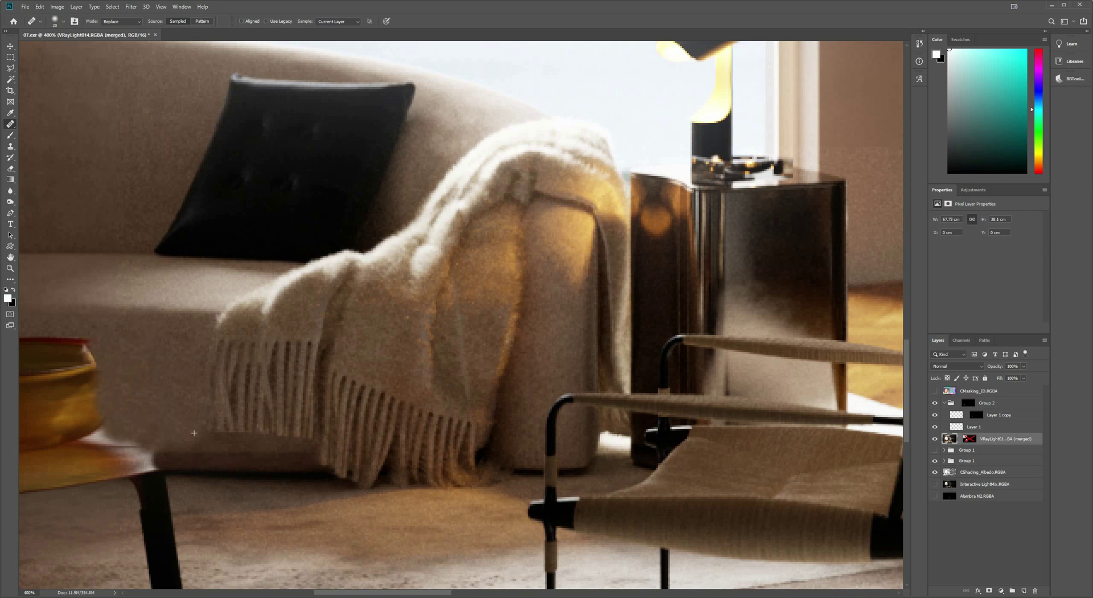
pyautogui.hotkey('ctrl', 'z')
pyautogui.moveTo(119, 355)
pyautogui.mouseDown()
pyautogui.moveTo(138, 423)
pyautogui.moveTo(131, 430)
pyautogui.mouseUp()
pyautogui.moveTo(146, 385); pyautogui.dragTo(150, 399)
pyautogui.press('v')
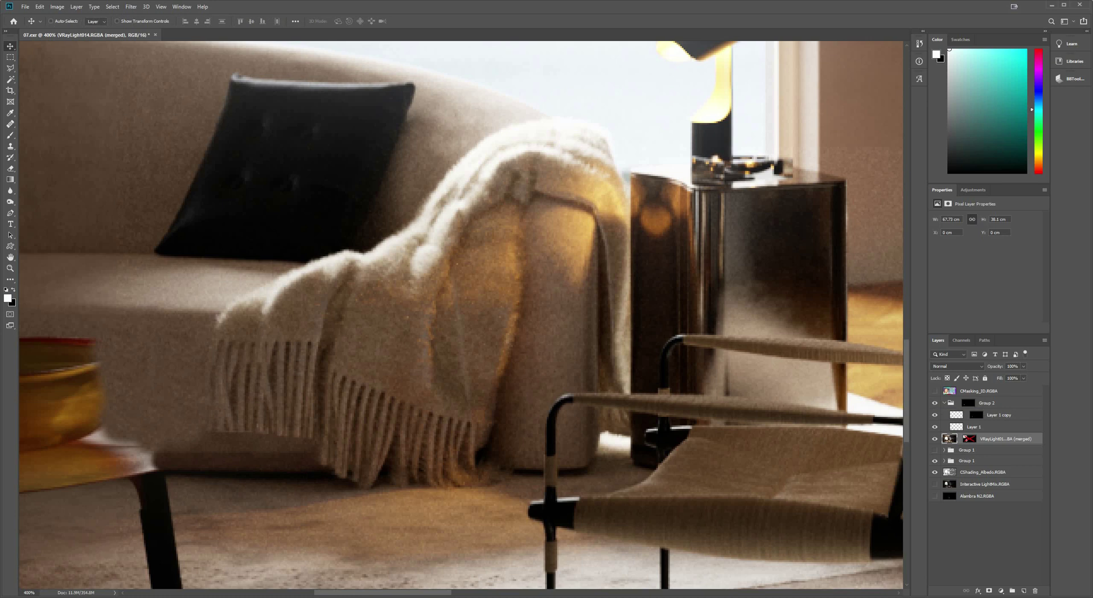
pyautogui.press('j')
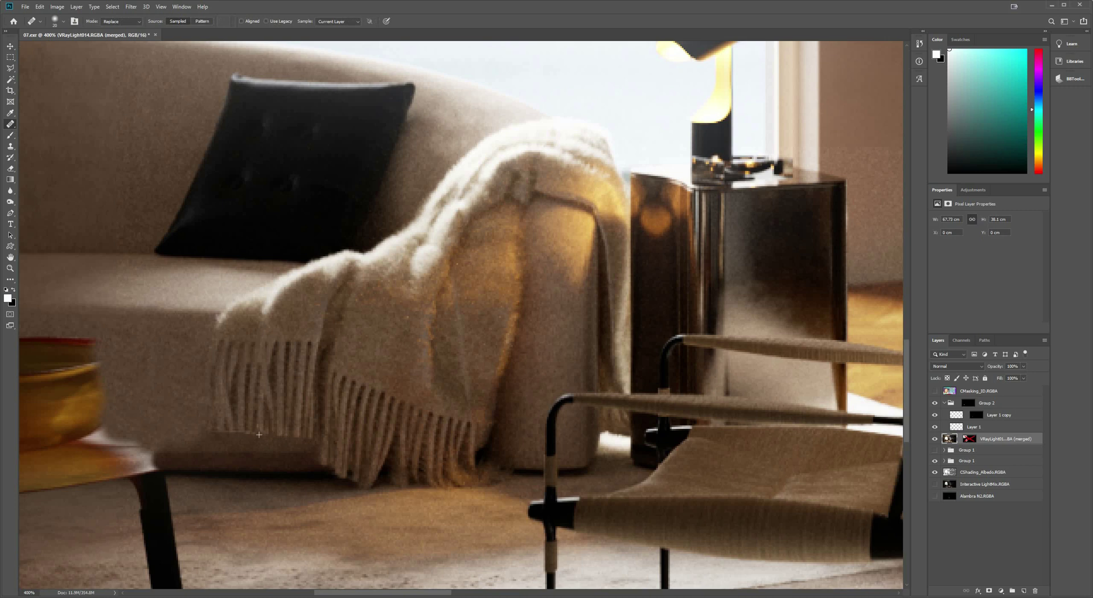
pyautogui.press('b')
pyautogui.click(968, 403)
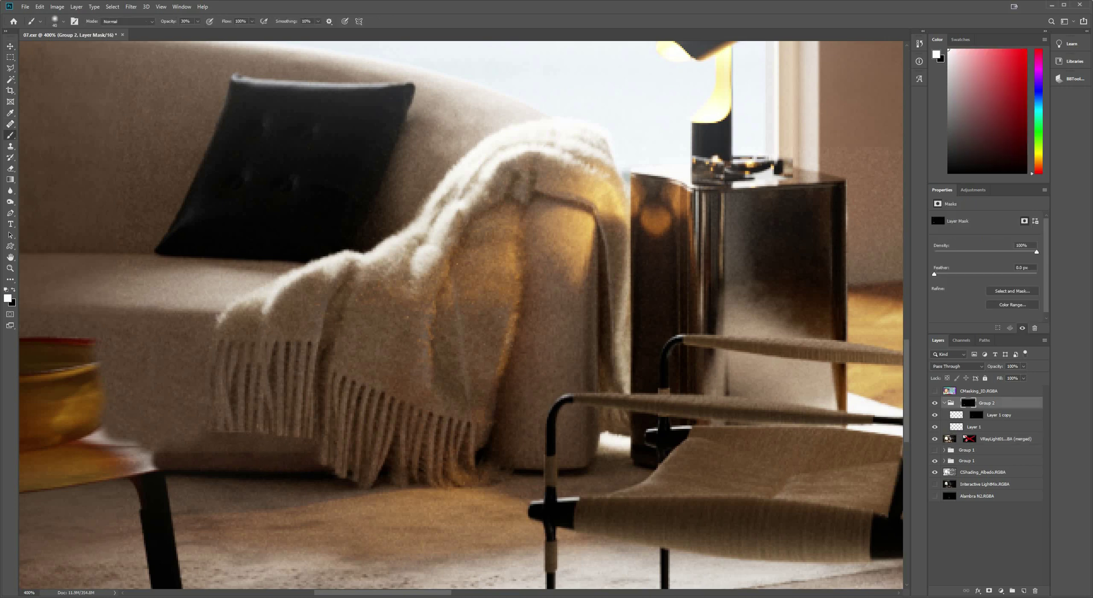
pyautogui.press('x')
pyautogui.press('x')
# - Try a Healing Brush dab in Normal mode on the rug below the throw on the merged render layer
pyautogui.click(950, 438)
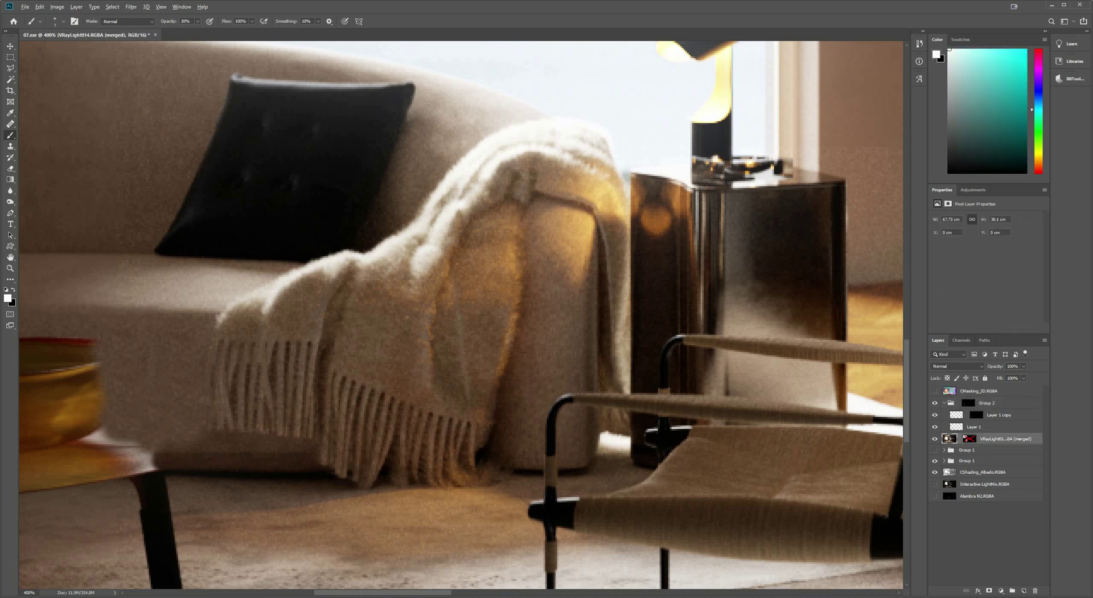
pyautogui.click(11, 124)
pyautogui.click(122, 22)
pyautogui.click(117, 30)
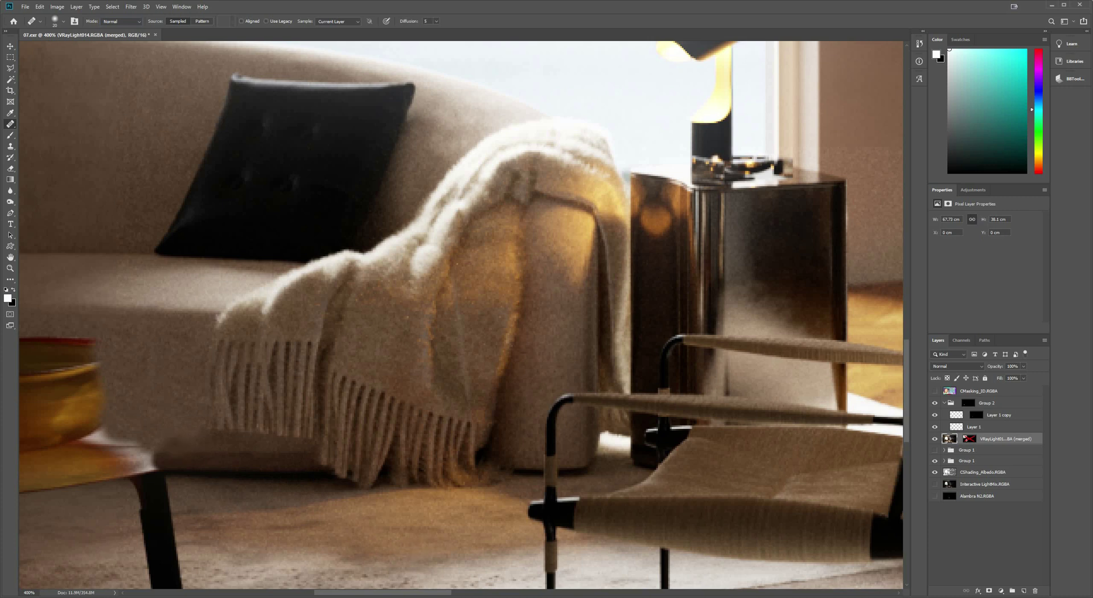
pyautogui.click(344, 557)
pyautogui.click(357, 523)
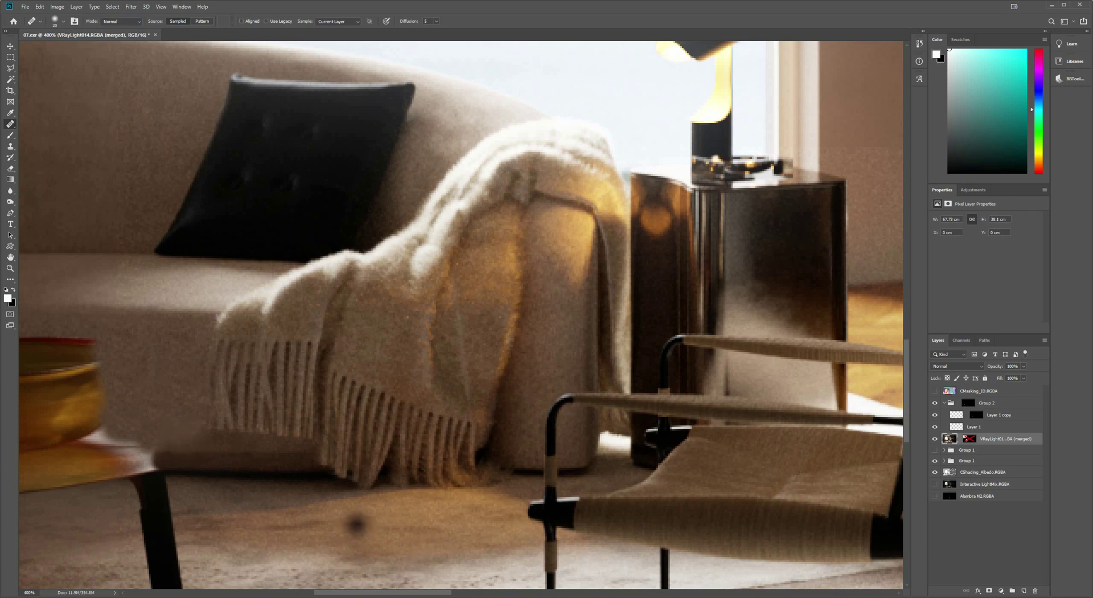
pyautogui.press('v')
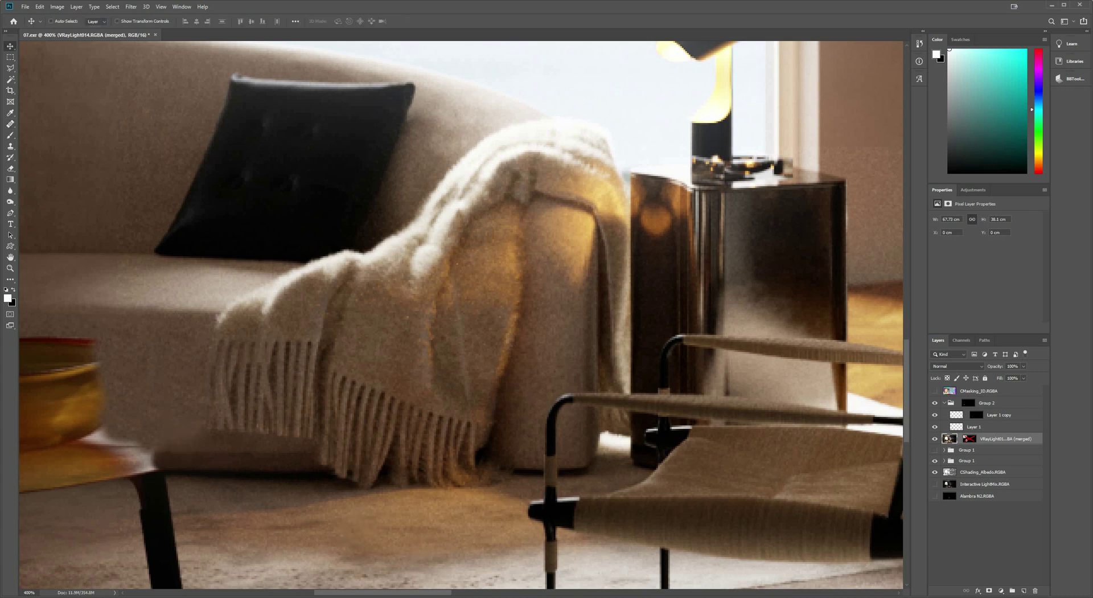
# - Re-enable the layer mask of the merged render layer
pyautogui.hotkey('ctrl', '-')
pyautogui.hotkey('ctrl', '-')
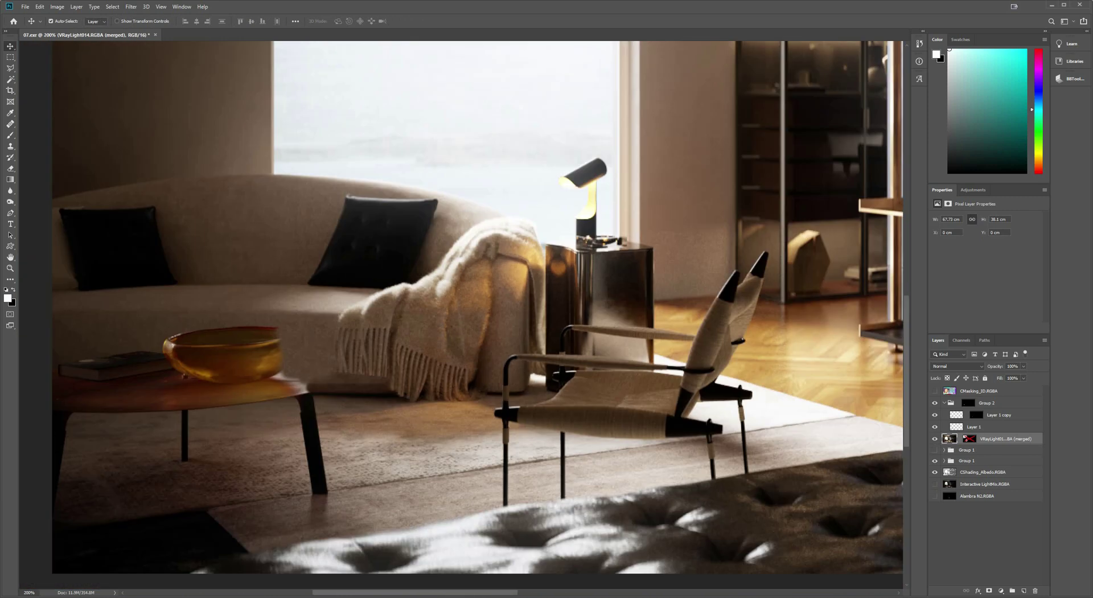
pyautogui.keyDown('shift'); pyautogui.click(969, 439); pyautogui.keyUp('shift')
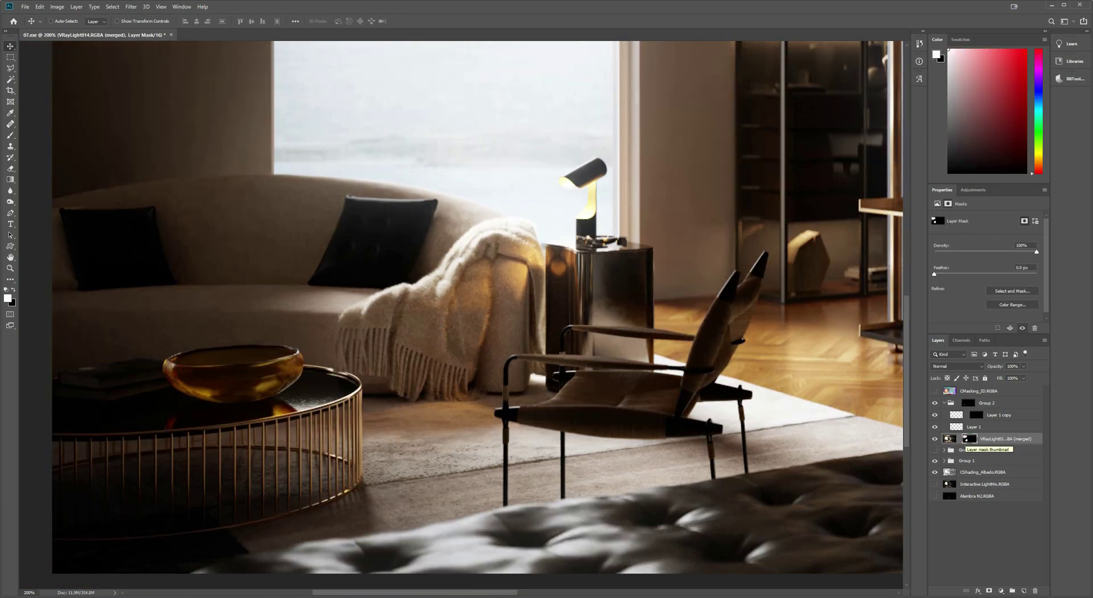
# - Reload the last selection around the coffee table, brush black on the merged layer's mask, and clear the selection
pyautogui.click(113, 6)
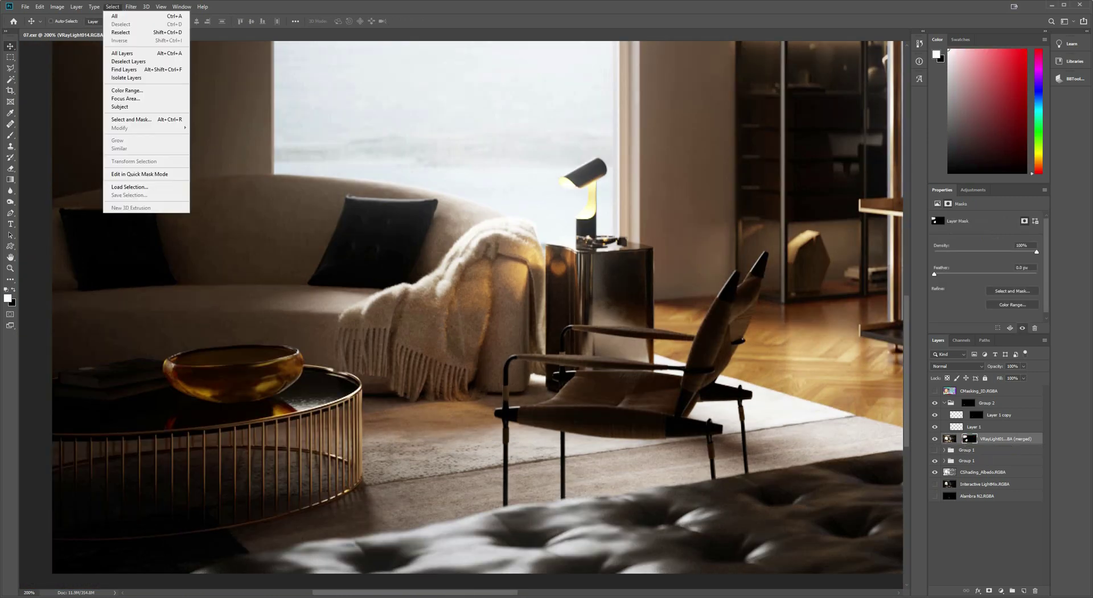
pyautogui.click(120, 32)
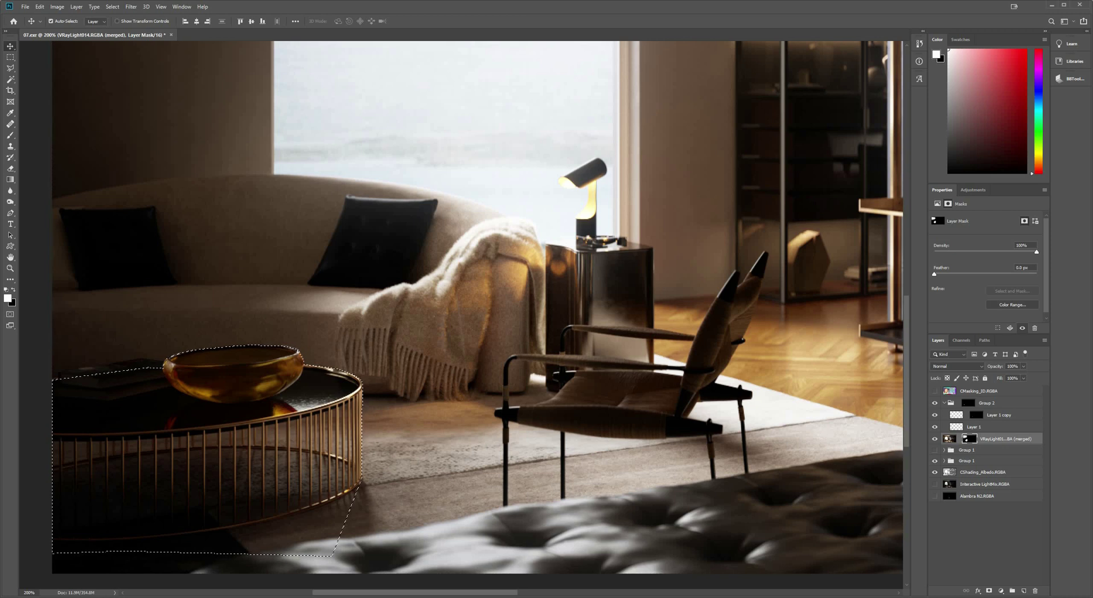
pyautogui.press('b')
pyautogui.press('x')
pyautogui.hotkey('ctrl', 'd')
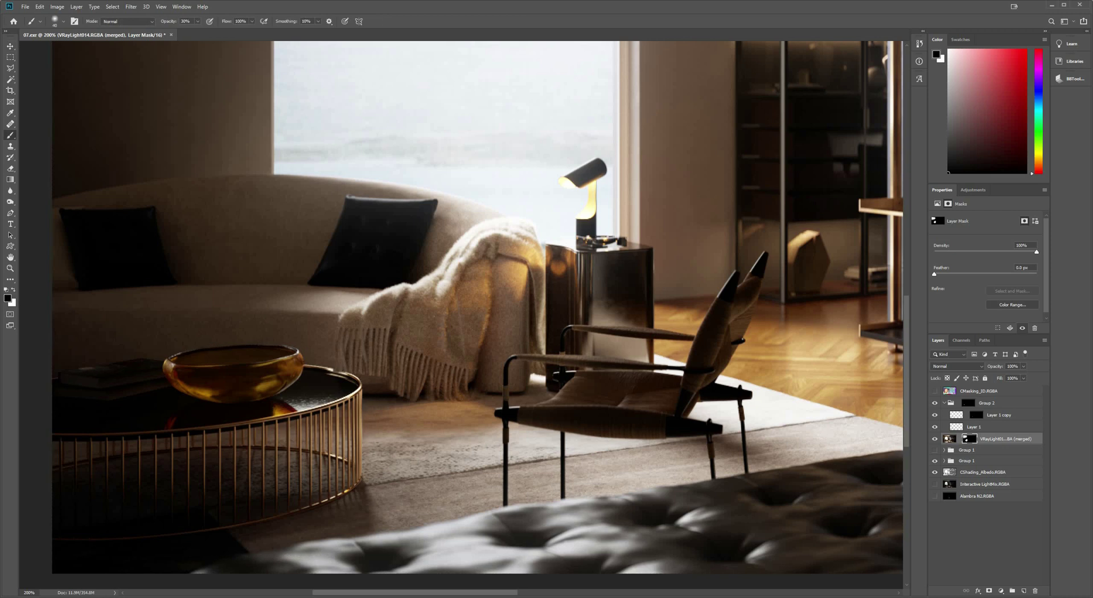
# - Merge the two fringe layers inside the group into one layer, keeping the group and its mask
pyautogui.scroll(2, 334, 383)
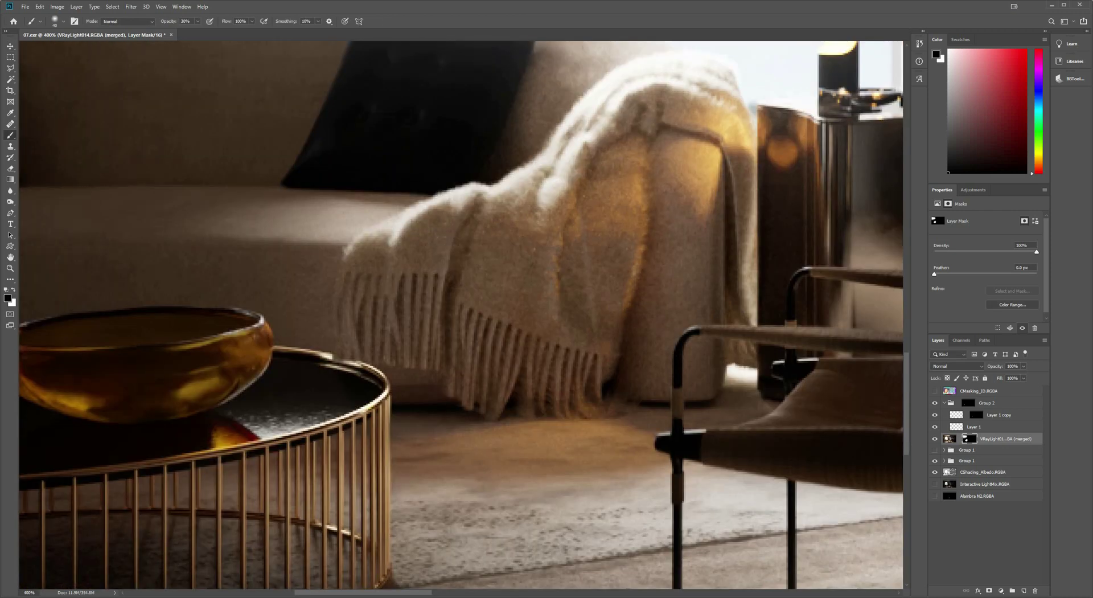
pyautogui.click(968, 402)
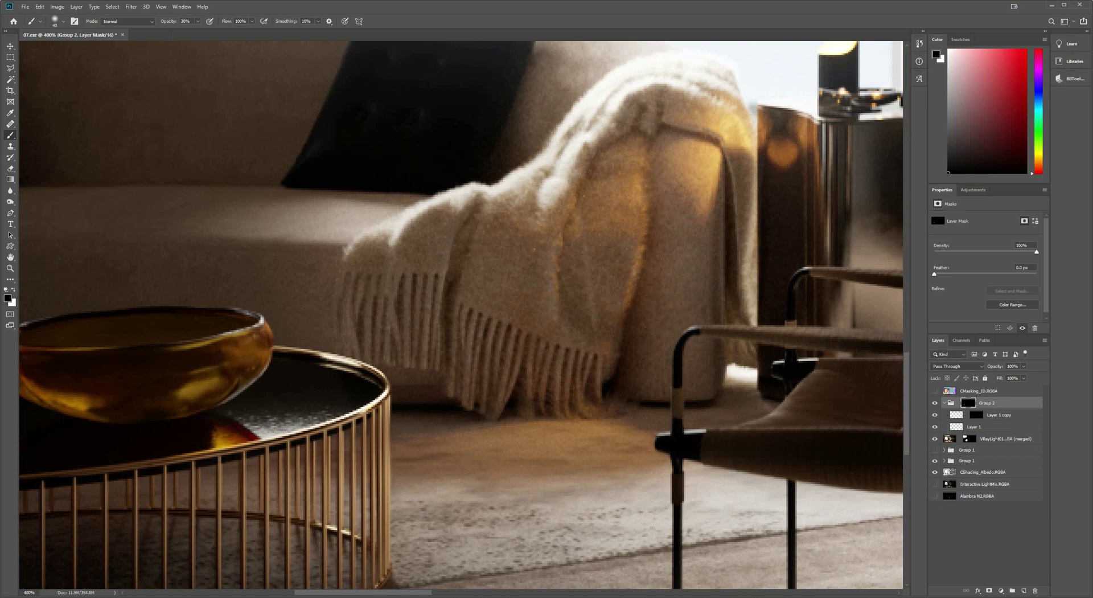
pyautogui.press('v')
pyautogui.hotkey('ctrl', '1')
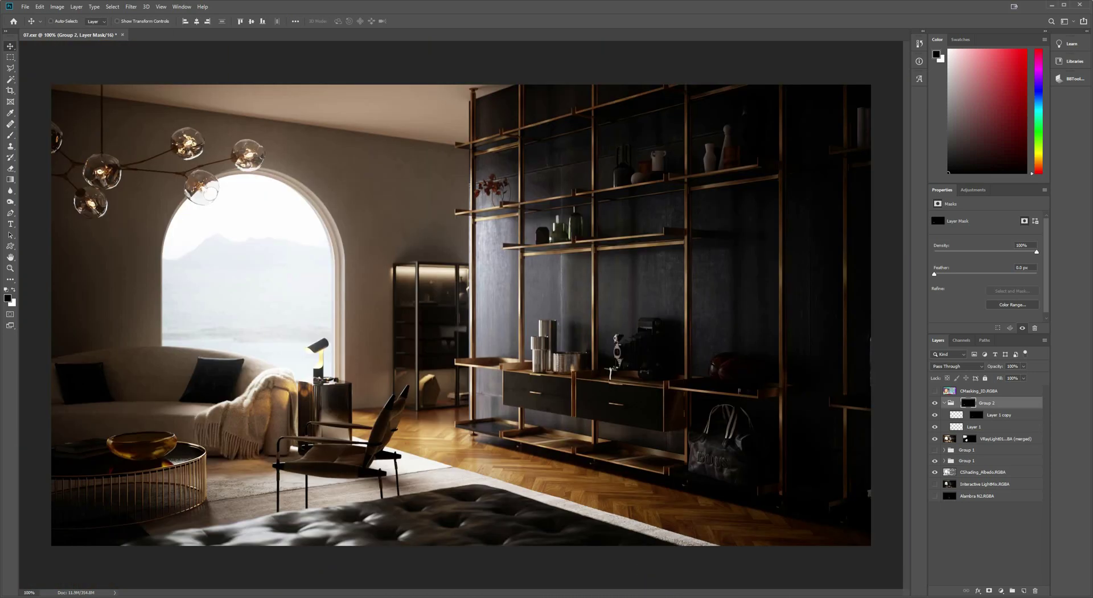
pyautogui.press('z')
pyautogui.scroll(3, 194, 432)
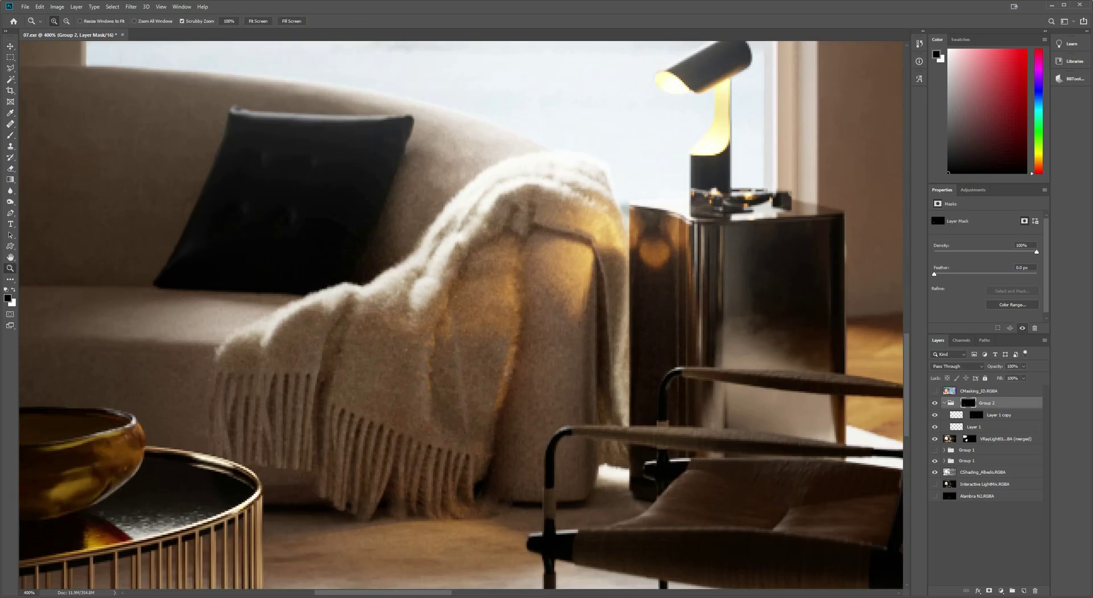
pyautogui.keyDown('ctrl'); pyautogui.click(999, 415); pyautogui.keyUp('ctrl')
pyautogui.keyDown('ctrl'); pyautogui.click(997, 427); pyautogui.keyUp('ctrl')
pyautogui.hotkey('ctrl', 'e')
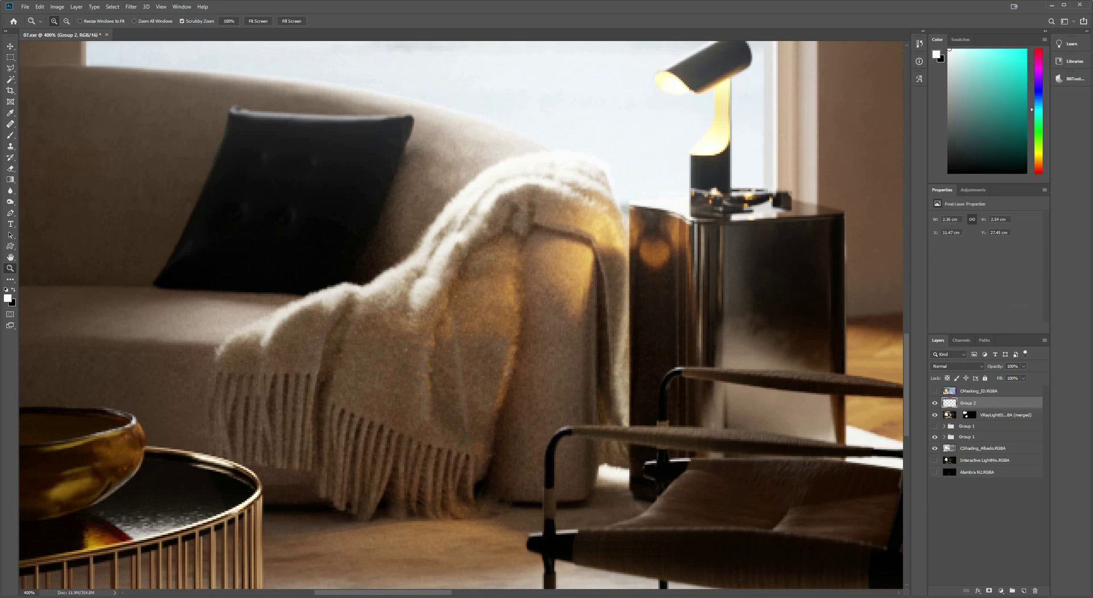
pyautogui.hotkey('ctrl', 'z')
pyautogui.hotkey('ctrl', 'e')
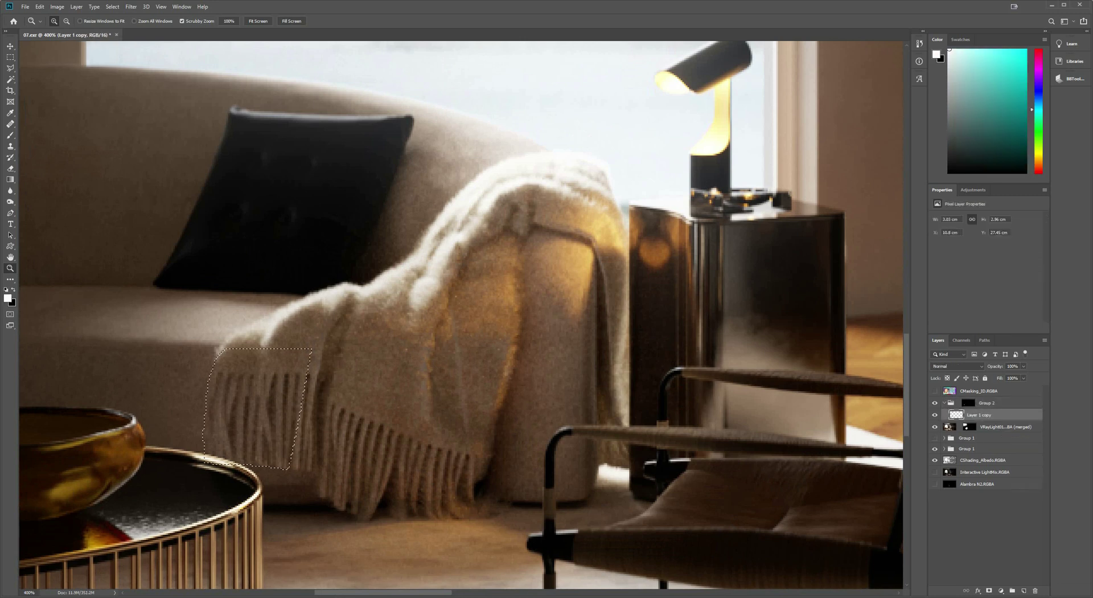
# - Try lightening the merged fringe layer with the Dodge Tool and toggle the layer's visibility to compare
pyautogui.click(10, 201)
pyautogui.rightClick(10, 201)
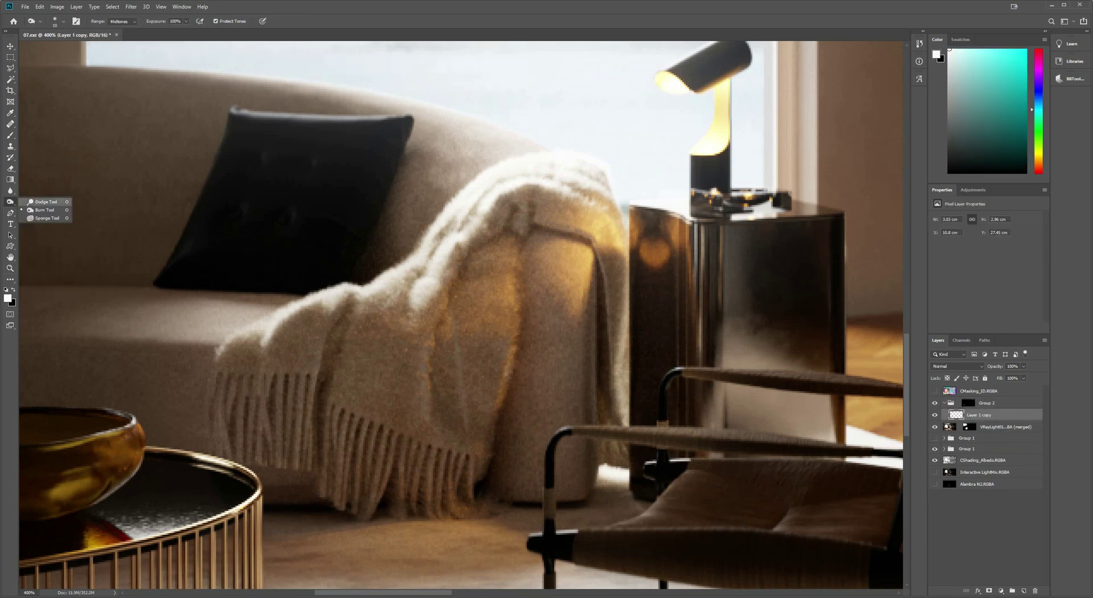
pyautogui.click(40, 201)
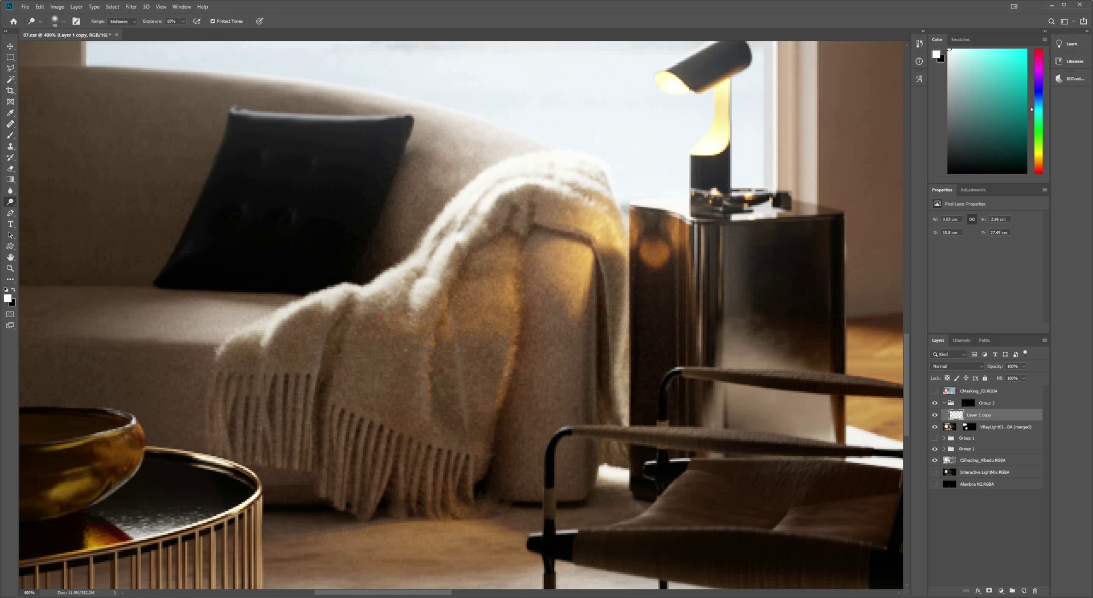
pyautogui.keyDown('alt'); pyautogui.click(935, 415); pyautogui.keyUp('alt')
pyautogui.keyDown('alt'); pyautogui.click(934, 415); pyautogui.keyUp('alt')
pyautogui.click(934, 414)
pyautogui.click(935, 414)
# - Adjust the midtones of the merged fringe layer with Levels
pyautogui.hotkey('ctrl', 'l')
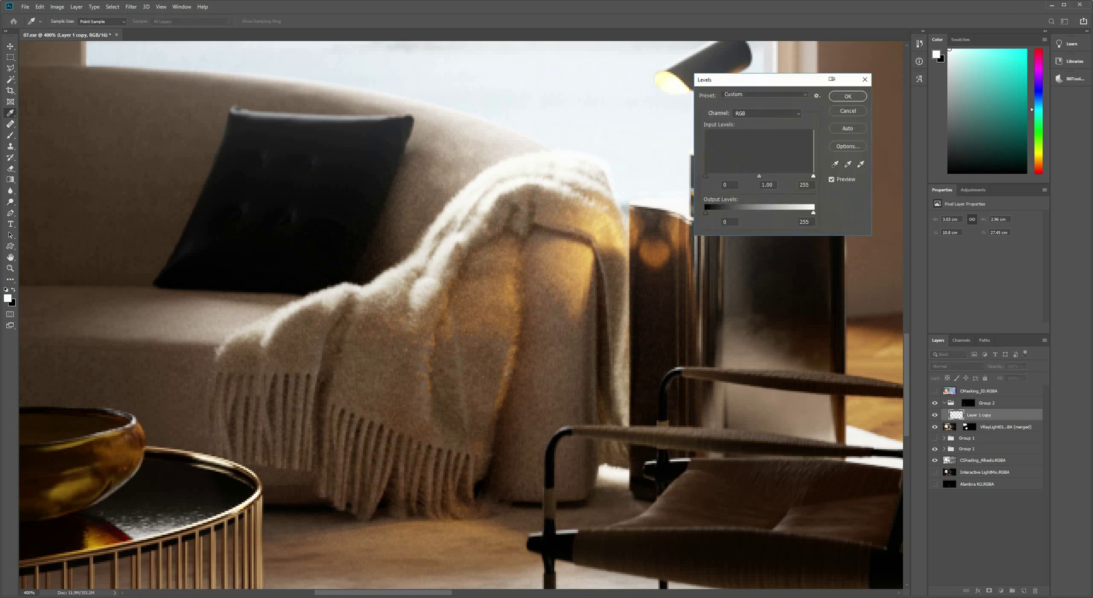
pyautogui.click(759, 177)
pyautogui.click(848, 96)
# - Try burning the merged render layer beside the throw's fringe, undo it, and set the Burn Tool's exposure to 10%
pyautogui.click(1005, 426)
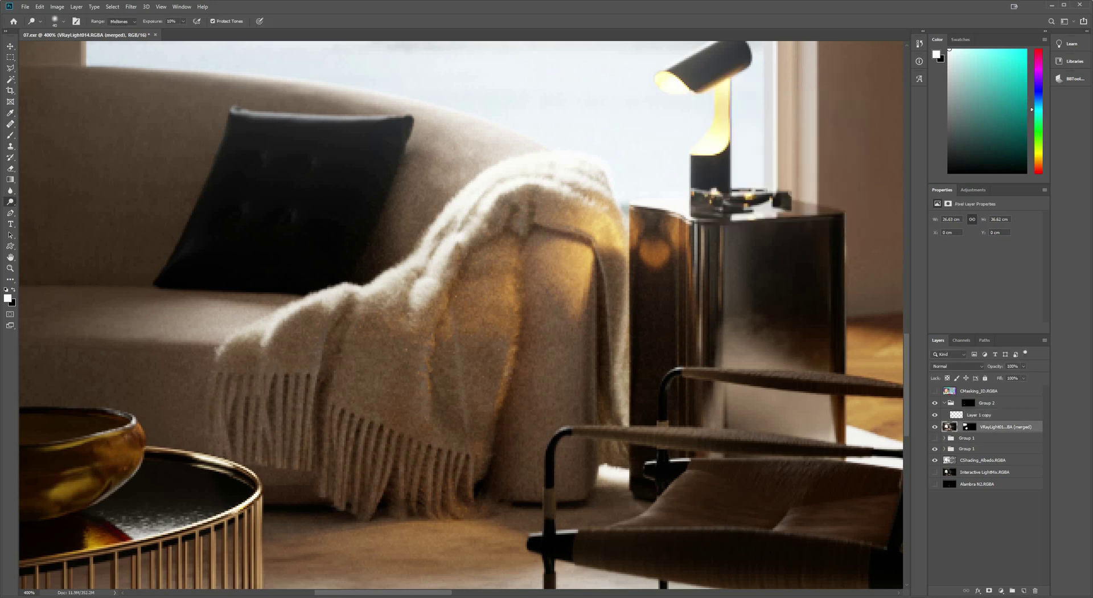
pyautogui.rightClick(10, 202)
pyautogui.click(41, 210)
pyautogui.click(203, 378)
pyautogui.hotkey('ctrl', 'z')
pyautogui.click(186, 22)
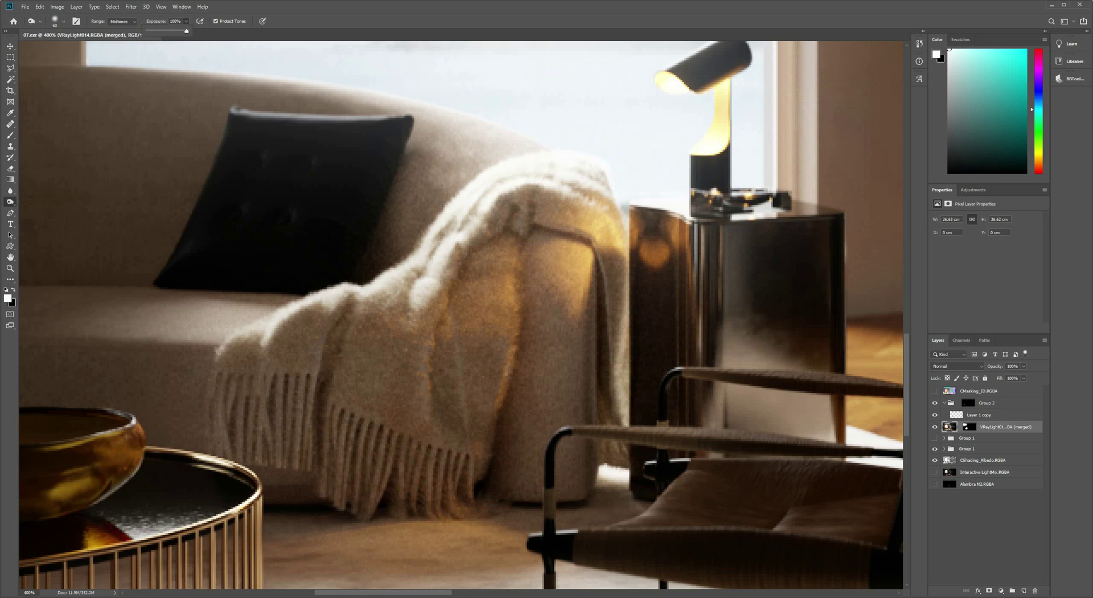
pyautogui.write('10')
pyautogui.press('Return')
# - Toggle the merged render layer's visibility in the full view and close up on the throw to compare its effect
pyautogui.press('v')
pyautogui.hotkey('ctrl', '1')
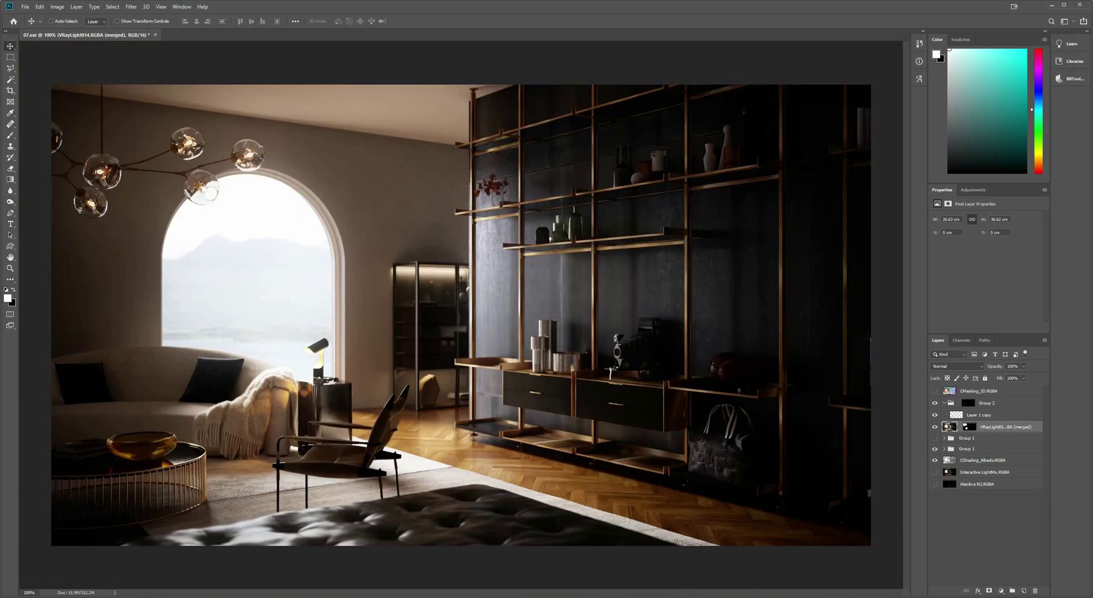
pyautogui.click(935, 427)
pyautogui.click(935, 427)
pyautogui.scroll(2, 280, 445)
pyautogui.moveTo(280, 445); pyautogui.dragTo(368, 359)
pyautogui.click(935, 427)
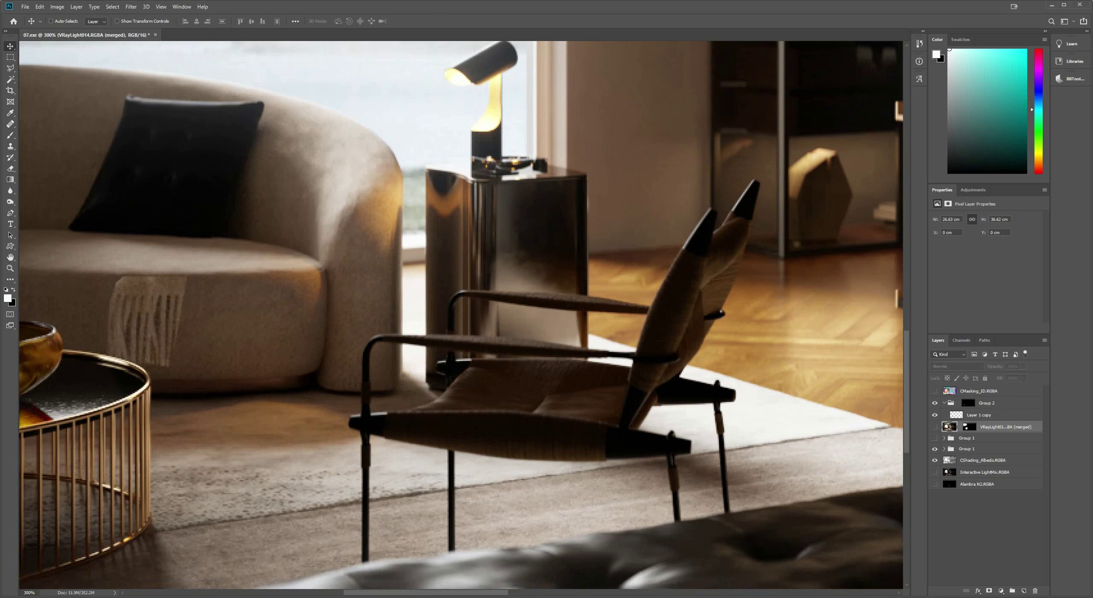
pyautogui.hotkey('ctrl', ',')
pyautogui.hotkey('ctrl', ',')
pyautogui.hotkey('ctrl', ',')
# - Target the merged render layer's mask with a smaller Brush at 50% opacity and white as the foreground colour
pyautogui.hotkey('ctrl', '\\')
pyautogui.press('x')
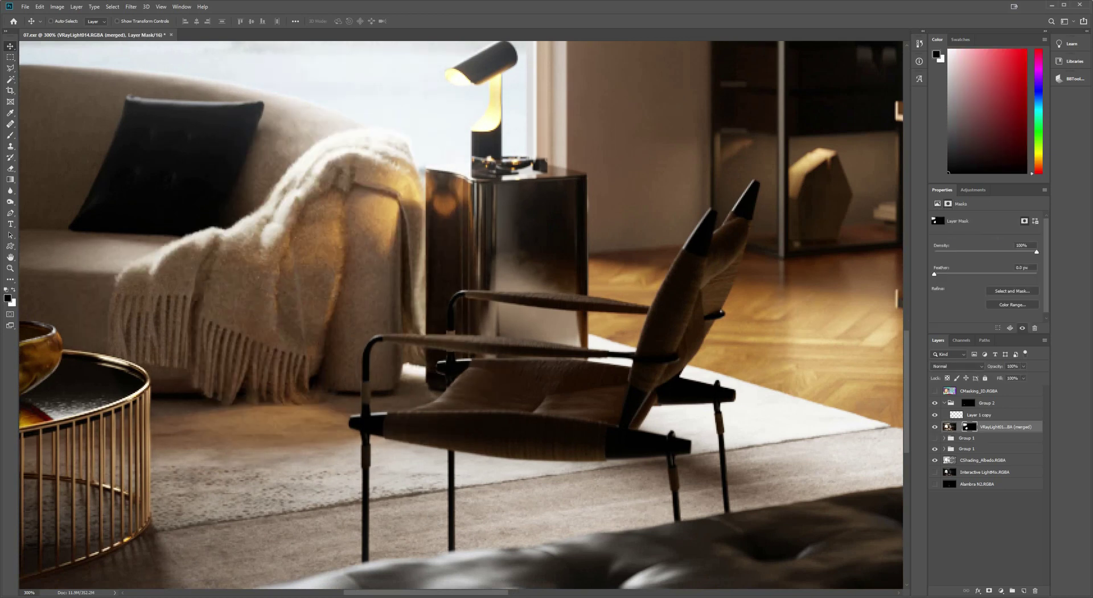
pyautogui.press('b')
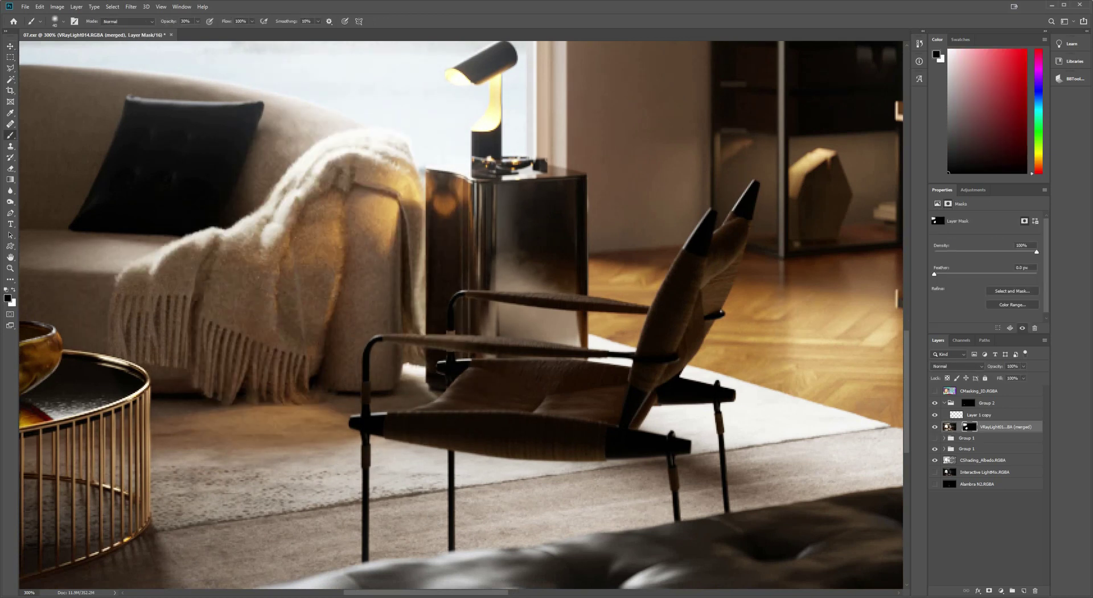
pyautogui.press('[')
pyautogui.press('[')
pyautogui.press('[')
pyautogui.hotkey('ctrl', '+')
pyautogui.hotkey('ctrl', '+')
pyautogui.press('x')
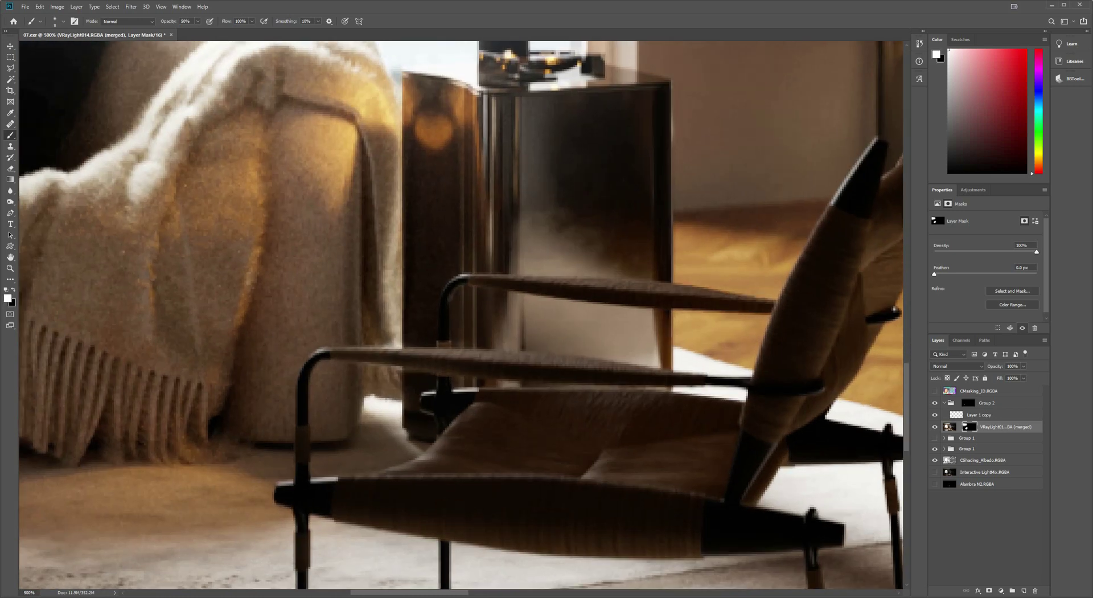
pyautogui.hotkey('ctrl', '-')
pyautogui.hotkey('ctrl', '-')
pyautogui.hotkey('ctrl', '-')
pyautogui.hotkey('ctrl', '-')
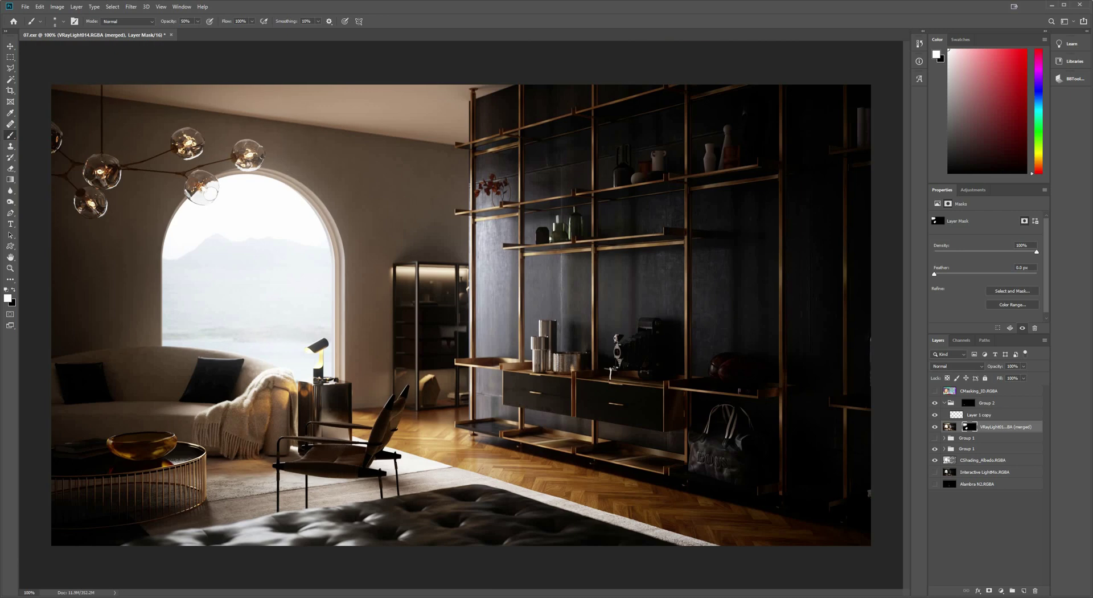
pyautogui.click(949, 427)
pyautogui.hotkey('ctrl', 'u')
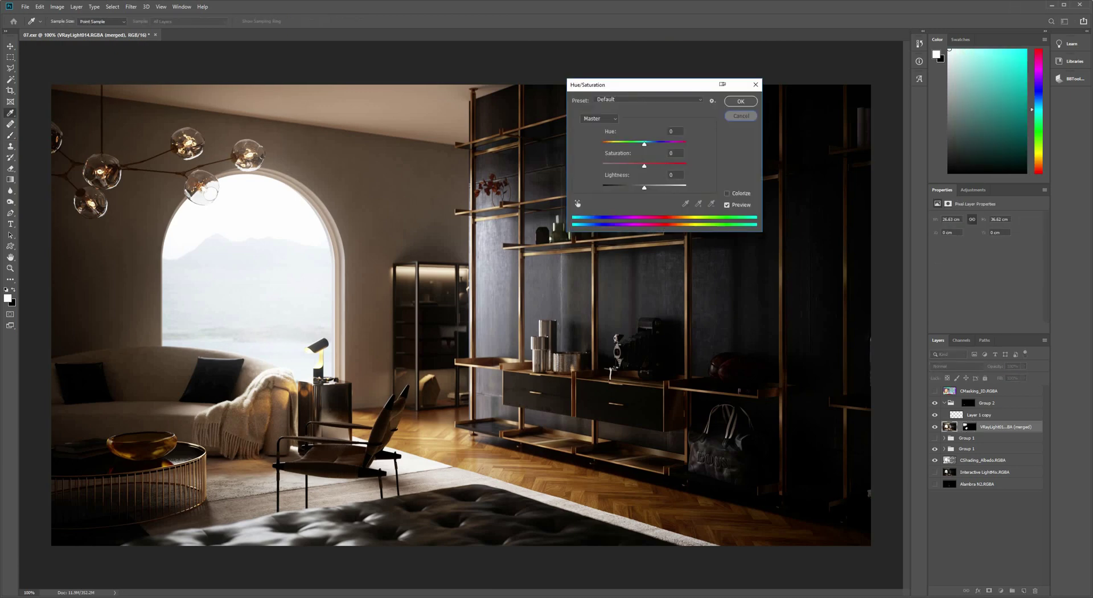
pyautogui.press('Escape')
pyautogui.hotkey('ctrl', 'l')
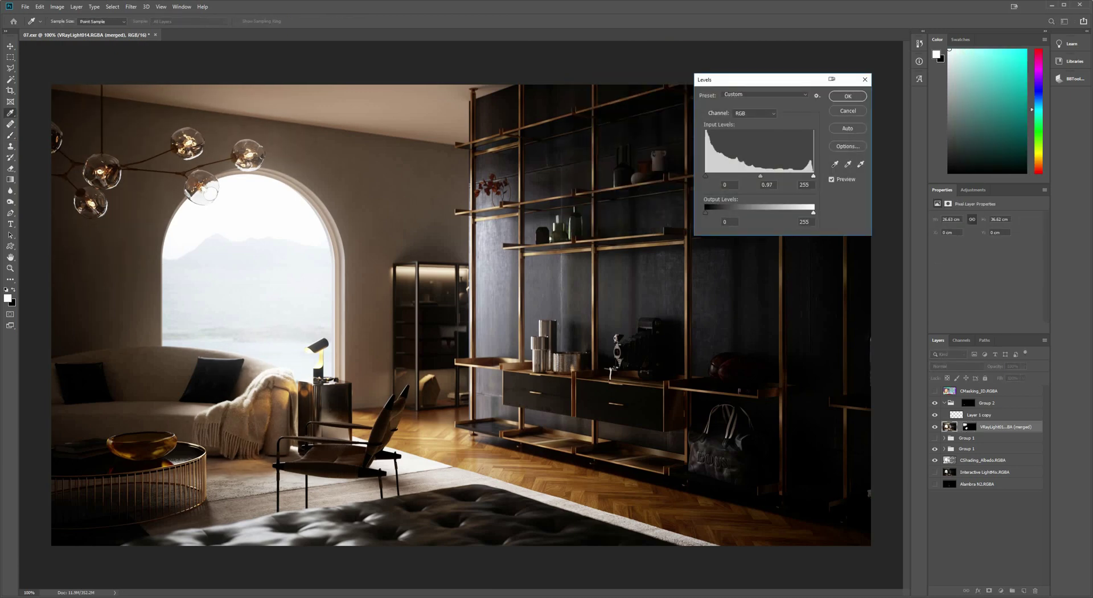
pyautogui.moveTo(761, 175); pyautogui.dragTo(763, 176)
pyautogui.press('Escape')
pyautogui.press('b')
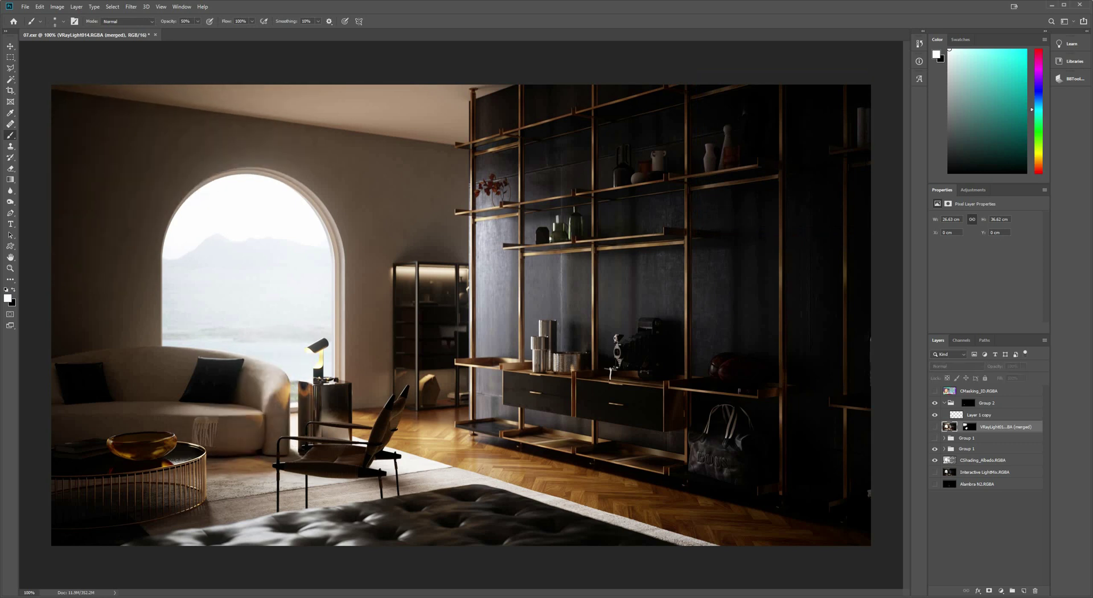
# - Show the upper Group 1, move the merged render layer's mask onto it, and expand the group
pyautogui.click(935, 438)
pyautogui.moveTo(969, 427); pyautogui.dragTo(969, 438)
pyautogui.click(944, 438)
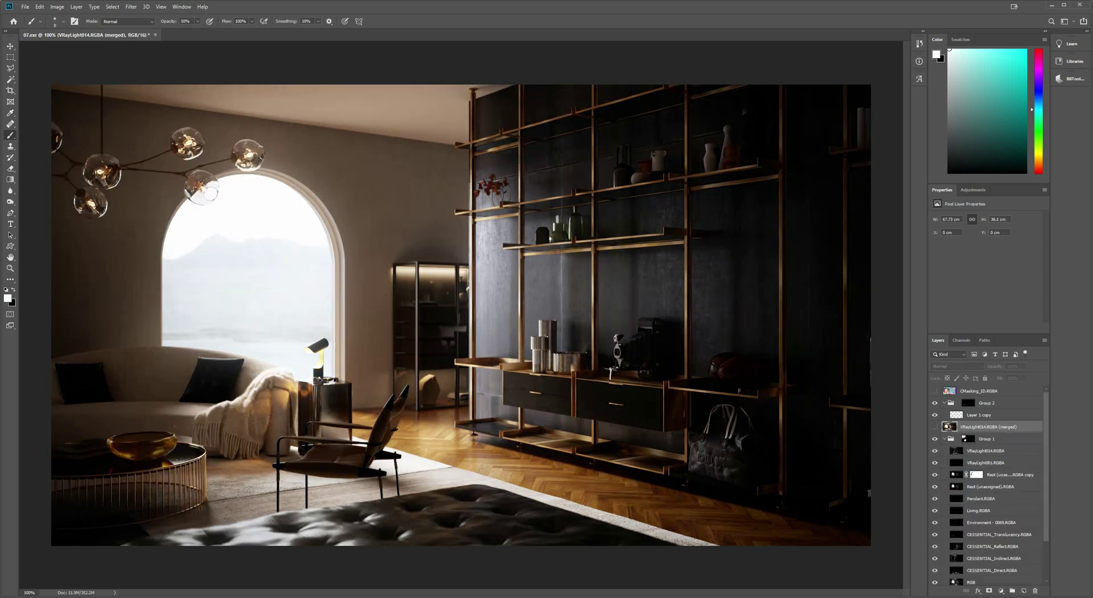
# - Compare the masked Rest (unassigned).RGBA copy on and off, and hide the original Rest (unassigned).RGBA layer
pyautogui.scroll(-1, 963, 455)
pyautogui.click(935, 451)
pyautogui.click(935, 451)
pyautogui.click(935, 451)
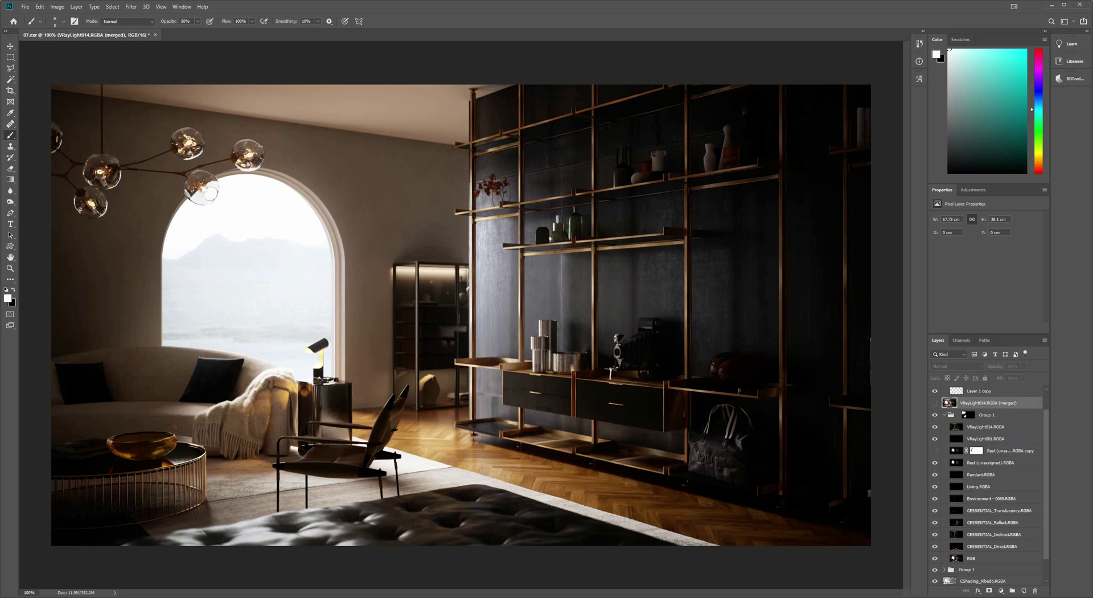
pyautogui.click(935, 451)
pyautogui.click(935, 451)
pyautogui.click(935, 450)
pyautogui.click(934, 462)
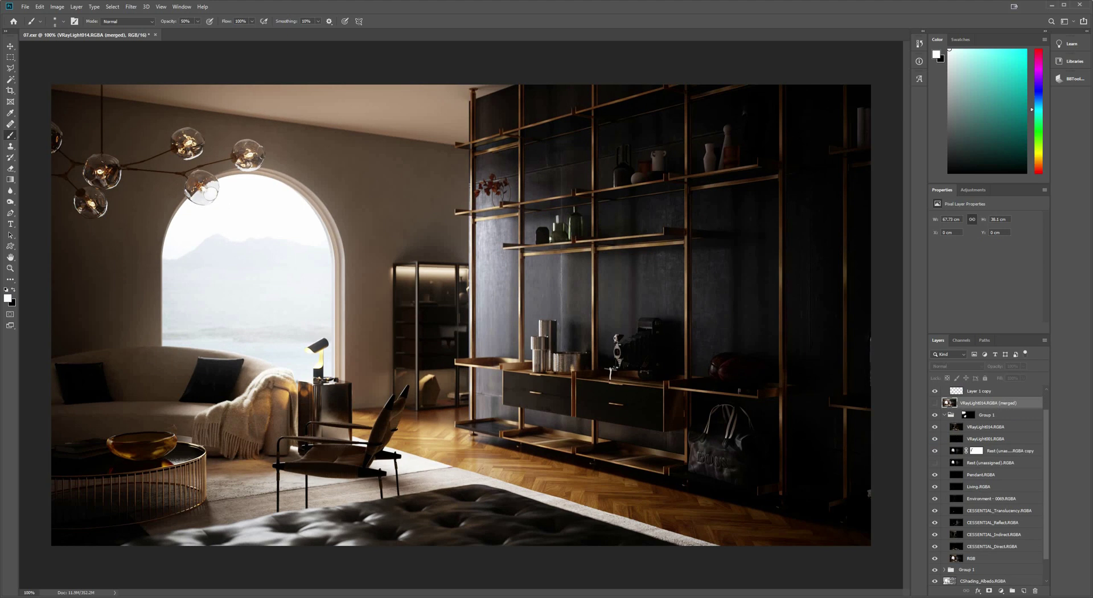
pyautogui.scroll(1, 988, 484)
# - Target the upper Group 1's mask and toggle the group's visibility to examine the throw up close
pyautogui.click(969, 440)
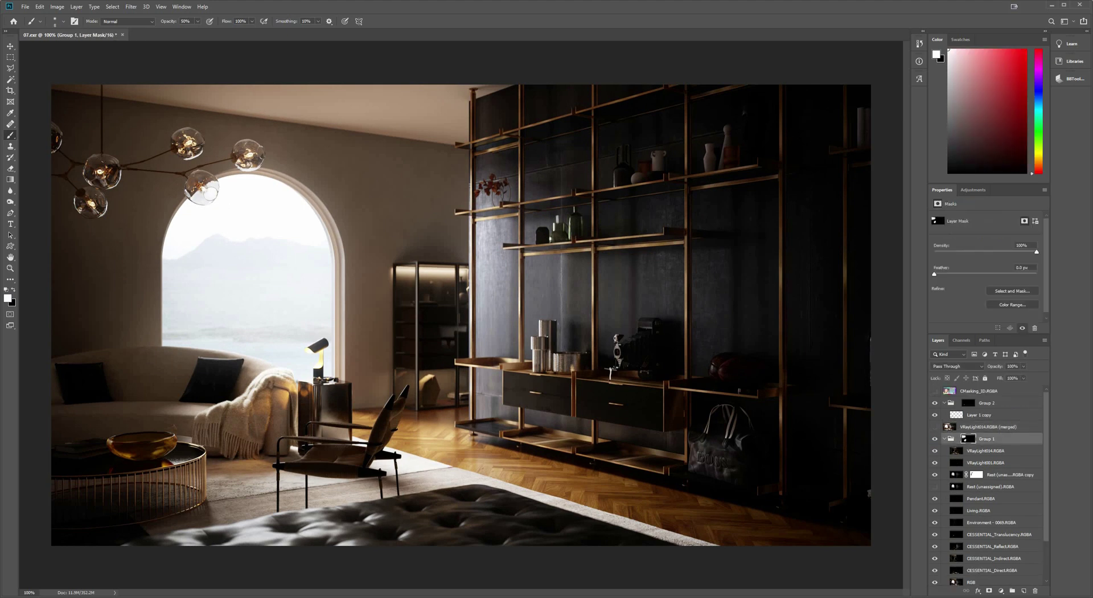
pyautogui.press('x')
pyautogui.hotkey('ctrl', '+')
pyautogui.moveTo(239, 410); pyautogui.dragTo(660, 257)
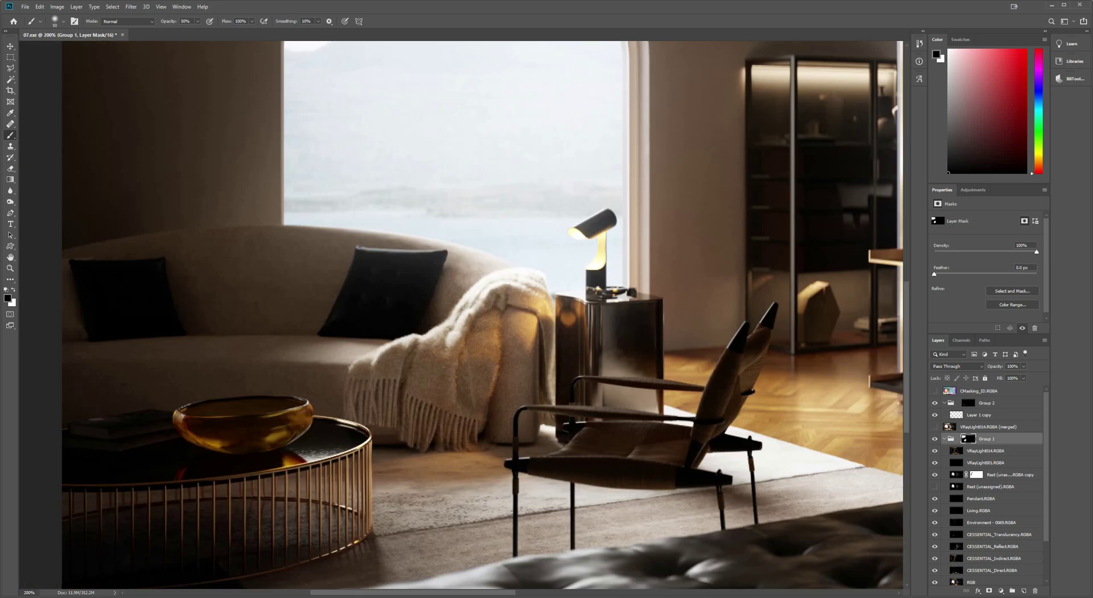
pyautogui.click(935, 439)
pyautogui.click(935, 439)
pyautogui.press('x')
pyautogui.hotkey('ctrl', '-')
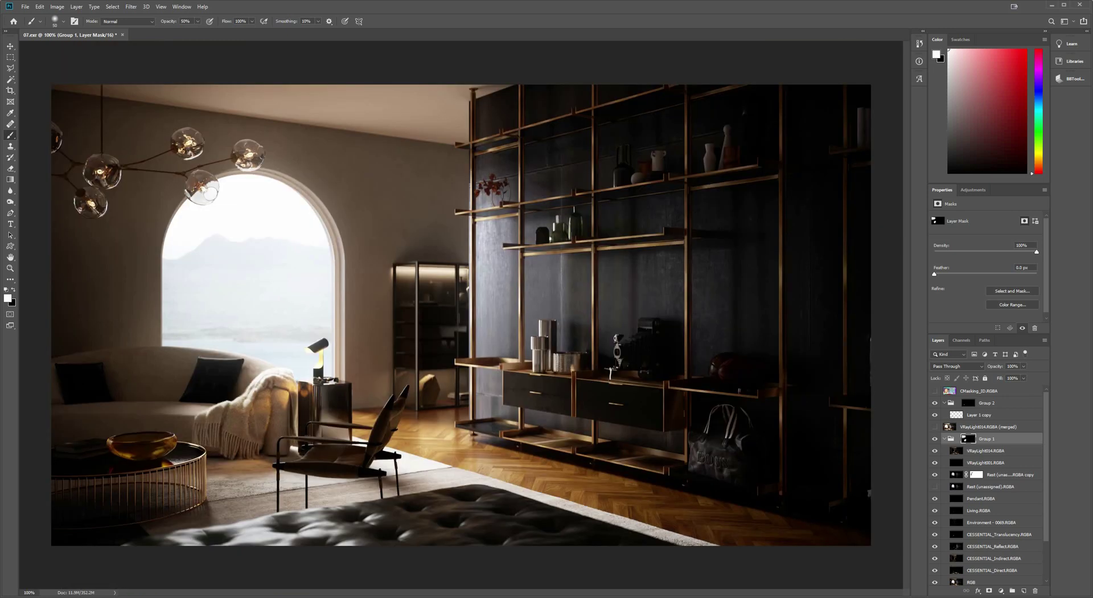
# - Delete the hidden Rest (unassigned).RGBA layer from the upper Group 1
pyautogui.scroll(-2, 988, 484)
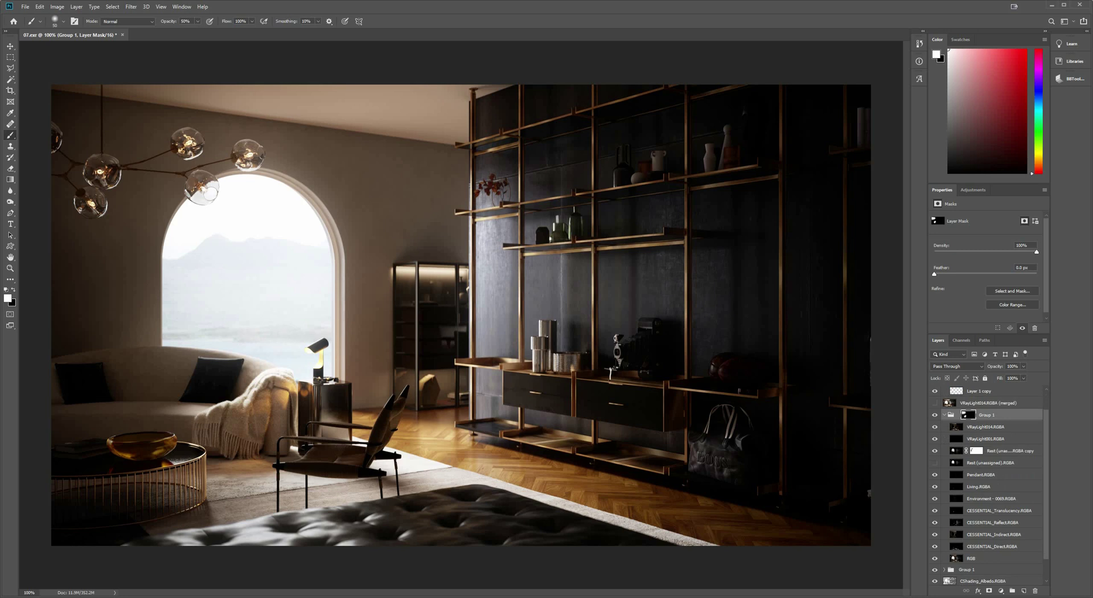
pyautogui.click(991, 463)
pyautogui.press('Delete')
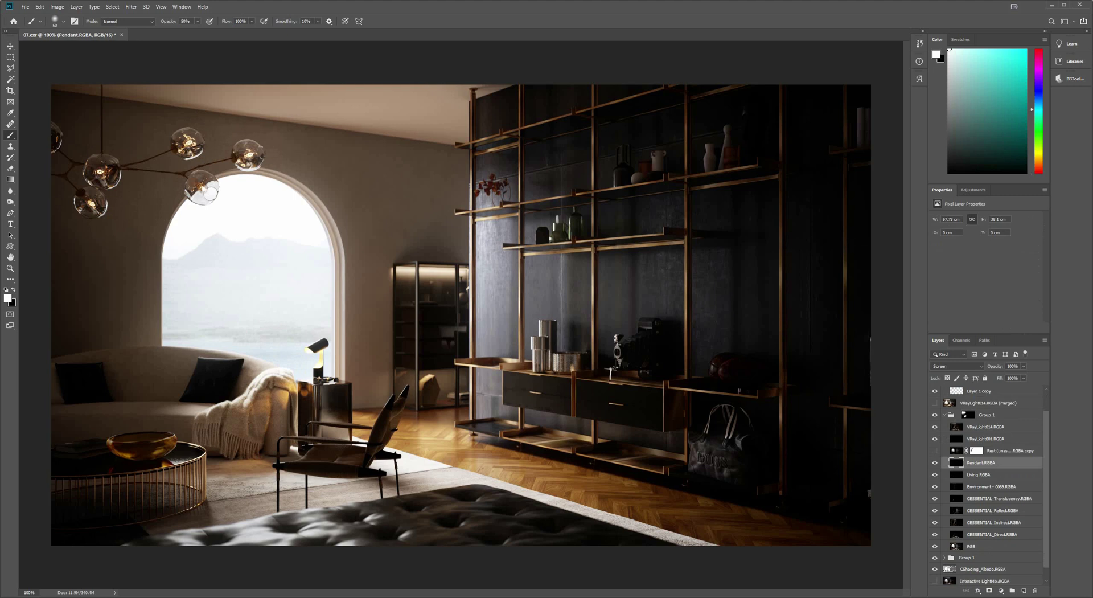
# - Compare the Rest (unassigned).RGBA copy on and off, and lower its opacity to about 25%
pyautogui.click(935, 451)
pyautogui.click(935, 451)
pyautogui.click(935, 451)
pyautogui.click(935, 451)
pyautogui.click(935, 451)
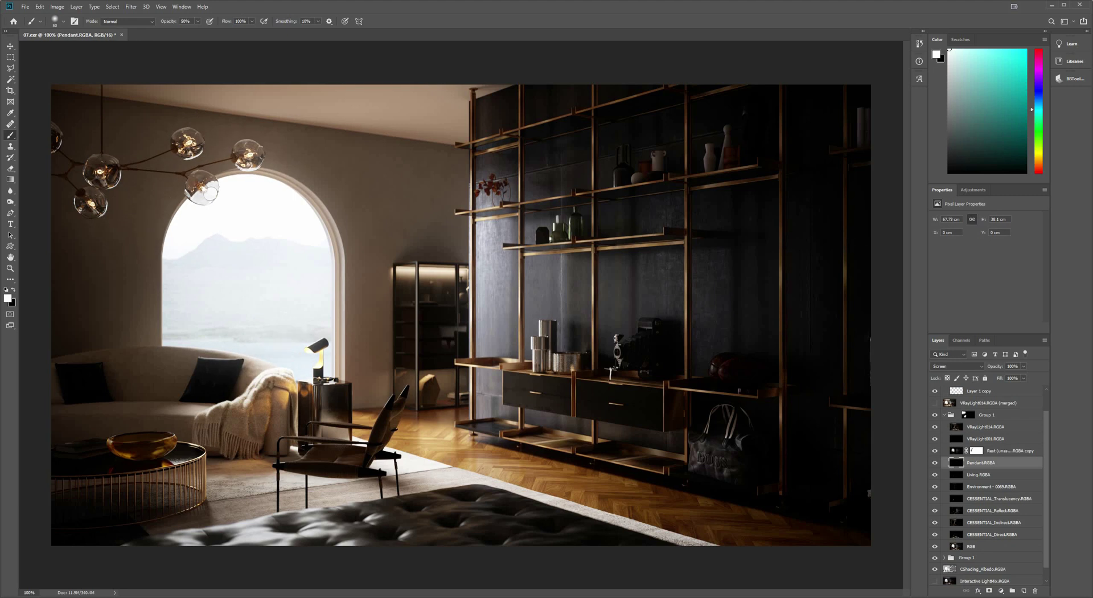
pyautogui.click(1010, 451)
pyautogui.click(1024, 366)
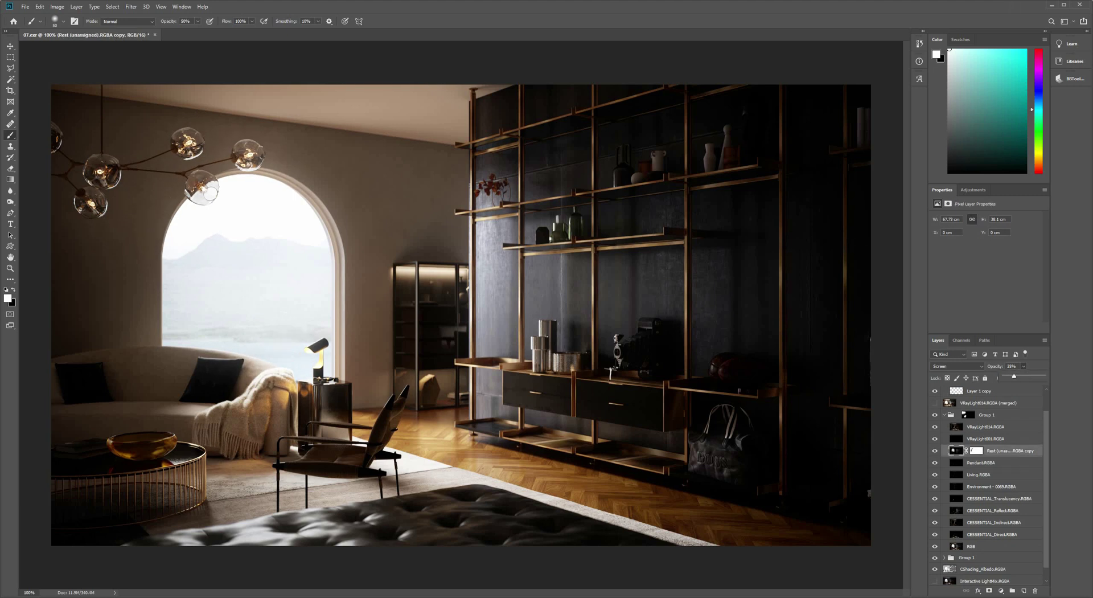
pyautogui.moveTo(1024, 377); pyautogui.dragTo(1013, 376)
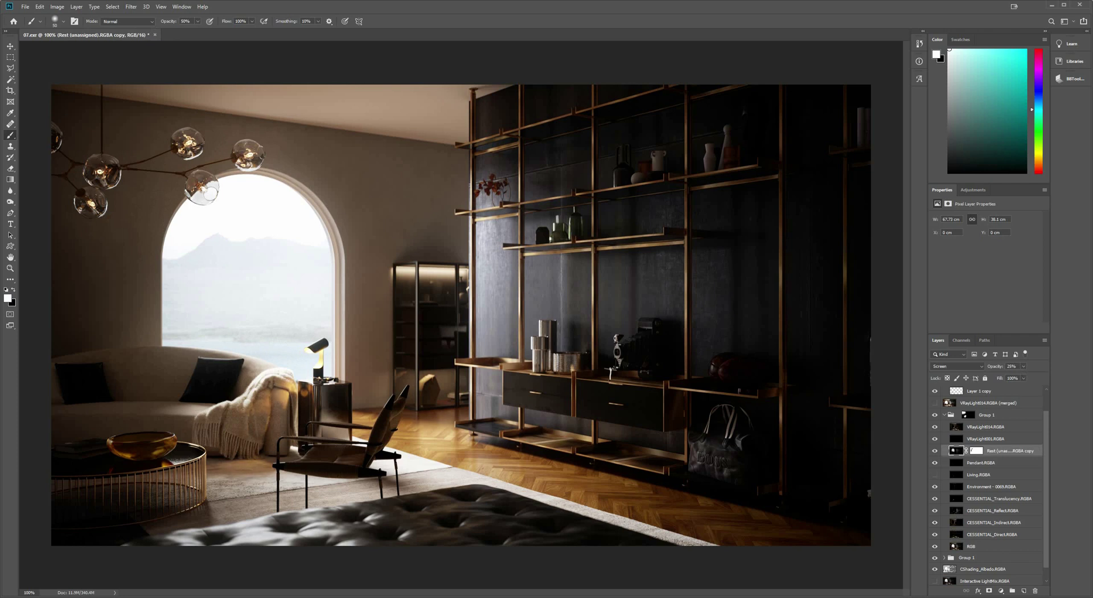
# - Compare the CESSENTIAL_Direct.RGBA pass on and off, and lower its opacity to about 25%
pyautogui.click(935, 486)
pyautogui.click(935, 534)
pyautogui.click(935, 535)
pyautogui.click(935, 534)
pyautogui.click(935, 534)
pyautogui.click(935, 534)
pyautogui.click(935, 534)
pyautogui.click(992, 534)
pyautogui.click(1024, 366)
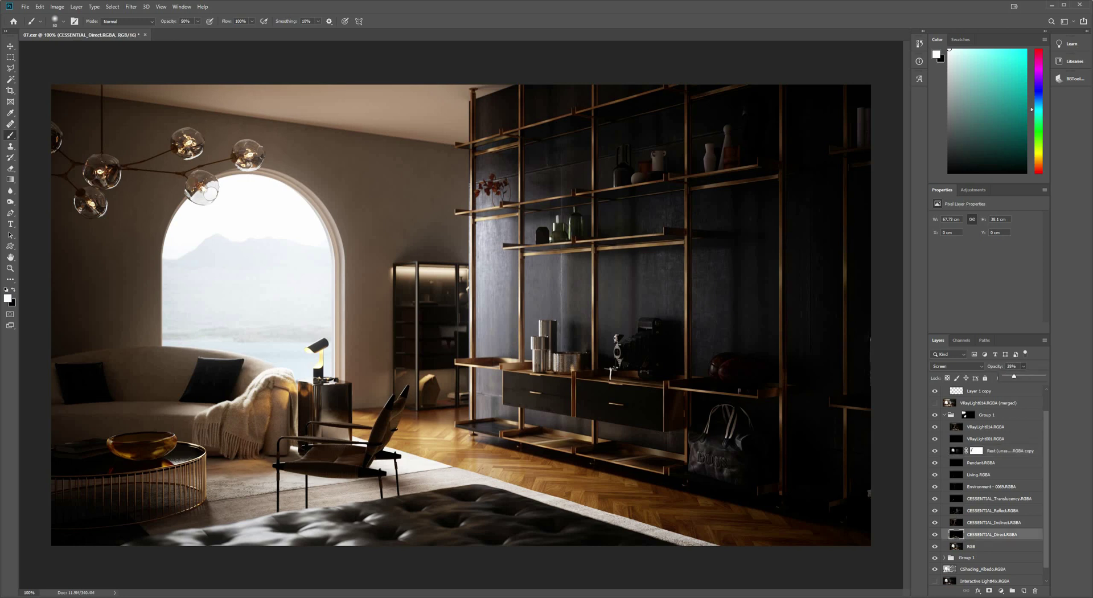
pyautogui.click(1024, 366)
# - Toggle the upper Group 1's visibility to compare, and open the Camera Raw Filter on its RGB layer
pyautogui.click(944, 415)
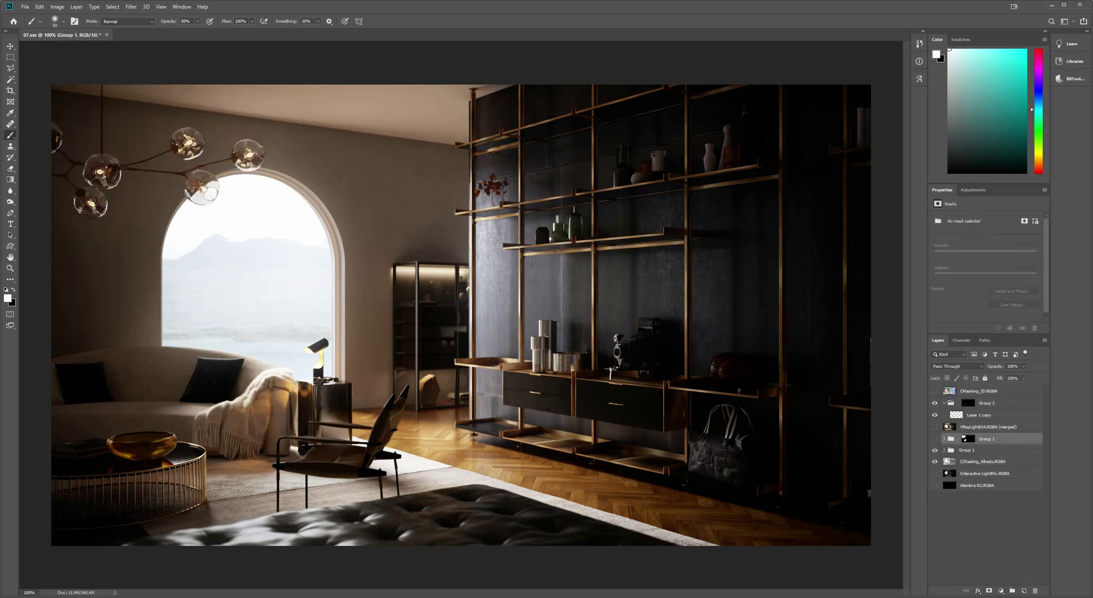
pyautogui.click(934, 438)
pyautogui.click(944, 438)
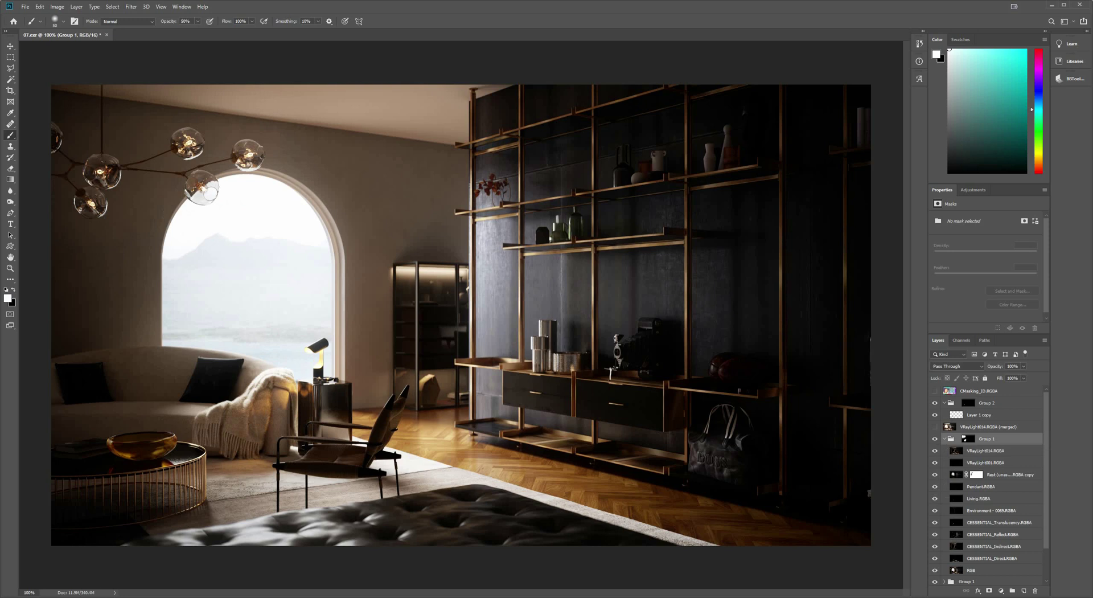
pyautogui.click(978, 570)
pyautogui.click(131, 6)
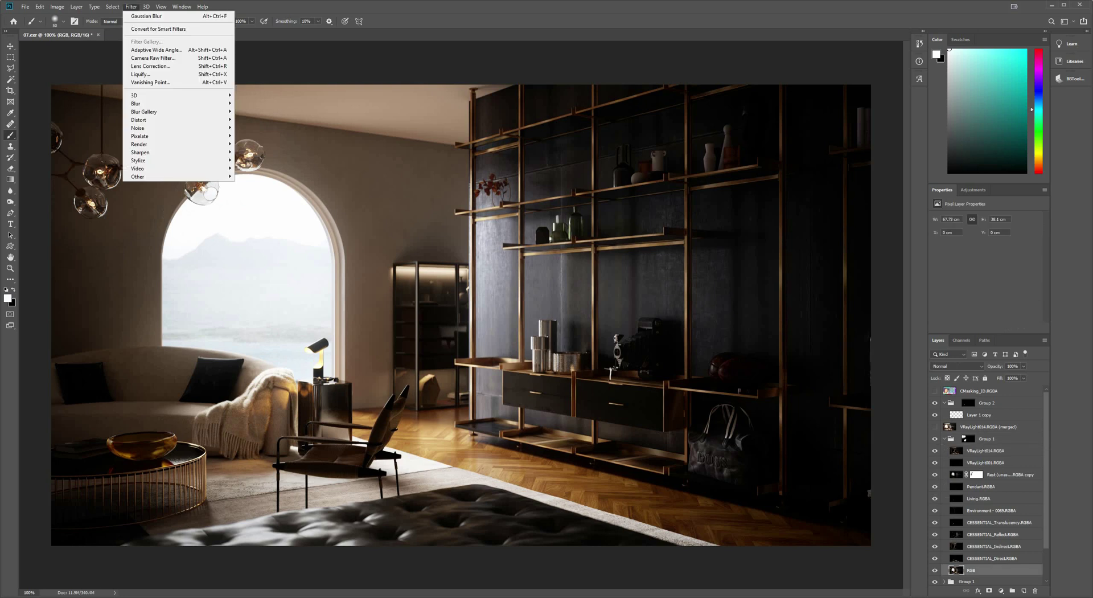
pyautogui.click(154, 58)
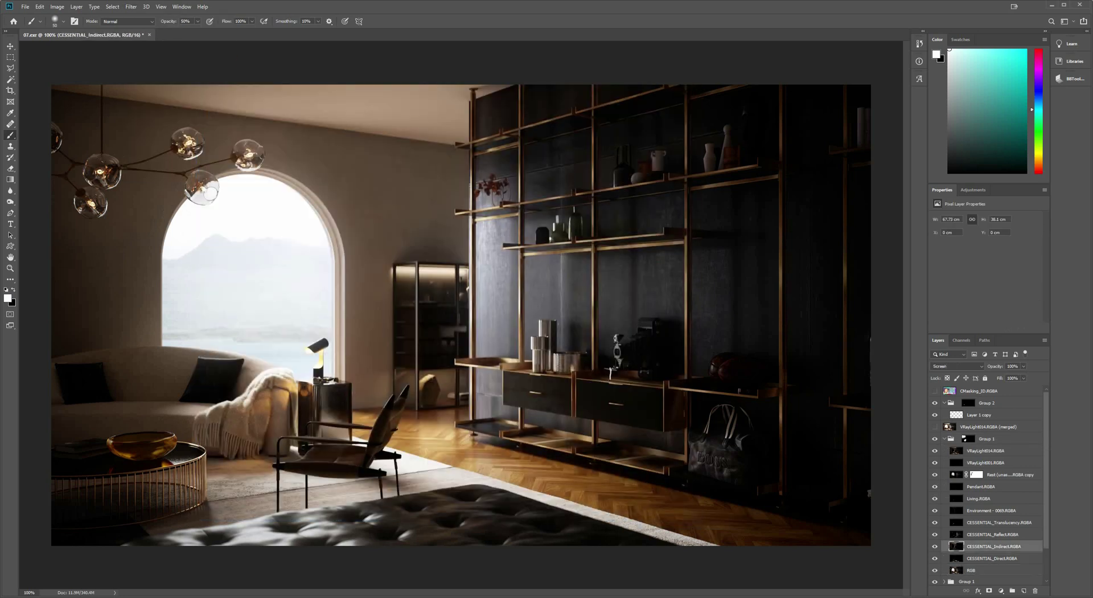
# - Compare the CESSENTIAL_Indirect.RGBA pass on and off, and set its opacity to 50%
pyautogui.click(935, 547)
pyautogui.click(935, 546)
pyautogui.click(935, 546)
pyautogui.click(935, 546)
pyautogui.click(1024, 367)
pyautogui.moveTo(1026, 376); pyautogui.dragTo(1004, 376)
pyautogui.click(935, 546)
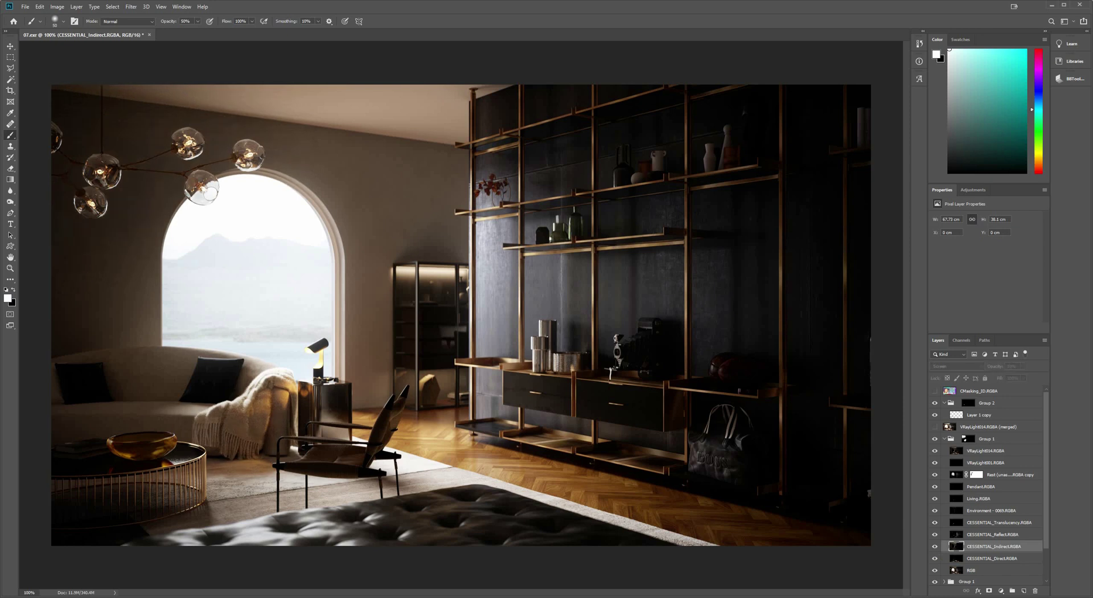
pyautogui.click(935, 547)
pyautogui.click(935, 546)
# - Toggle the upper Group 1 and the CESSENTIAL_Indirect.RGBA pass to compare their effect on the chandelier and throw
pyautogui.click(935, 439)
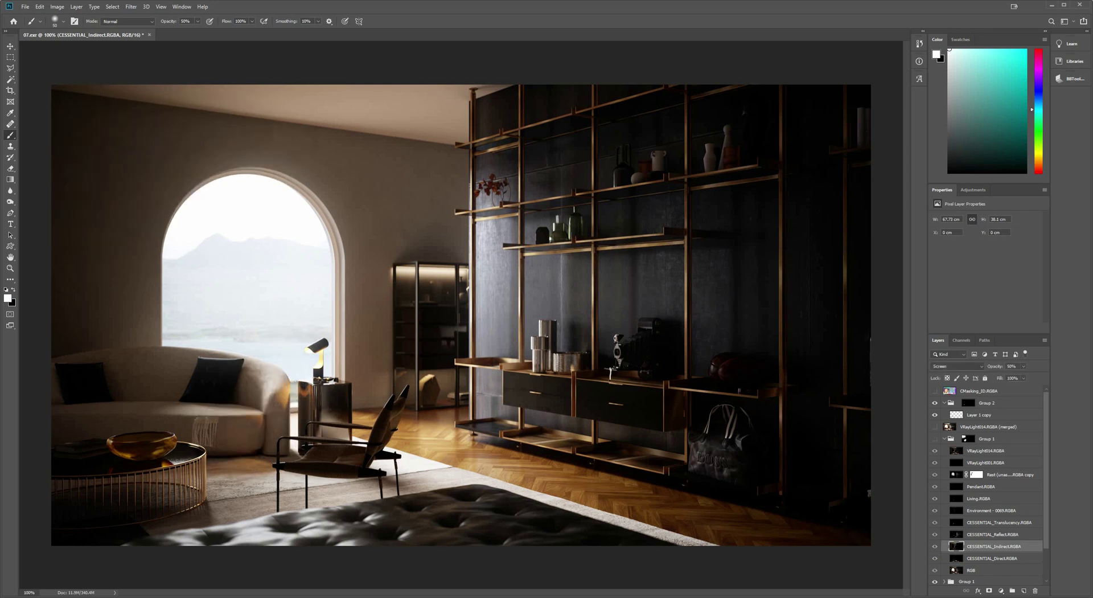
pyautogui.click(935, 439)
pyautogui.click(935, 439)
pyautogui.click(935, 439)
pyautogui.hotkey('ctrl', ',')
pyautogui.hotkey('ctrl', ',')
pyautogui.hotkey('ctrl', ',')
pyautogui.hotkey('ctrl', ',')
# - Lower the CESSENTIAL_Indirect.RGBA pass's opacity slightly below 50% and toggle the pass to compare
pyautogui.click(1024, 366)
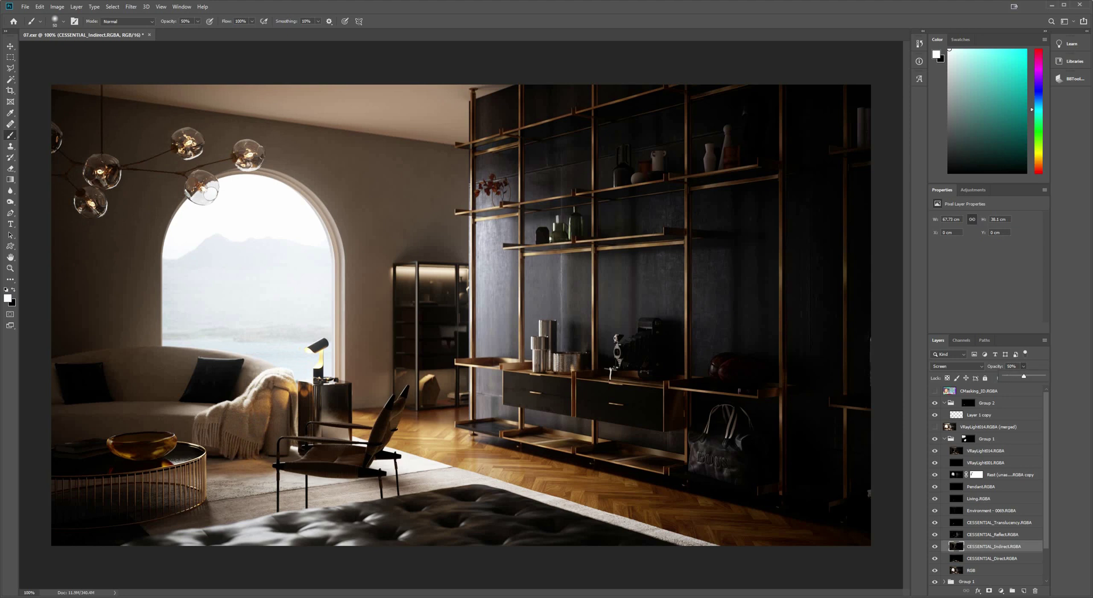
pyautogui.moveTo(1024, 377); pyautogui.dragTo(1018, 376)
pyautogui.click(211, 193)
pyautogui.hotkey('ctrl', ',')
pyautogui.hotkey('ctrl', ',')
pyautogui.hotkey('ctrl', ',')
pyautogui.hotkey('ctrl', ',')
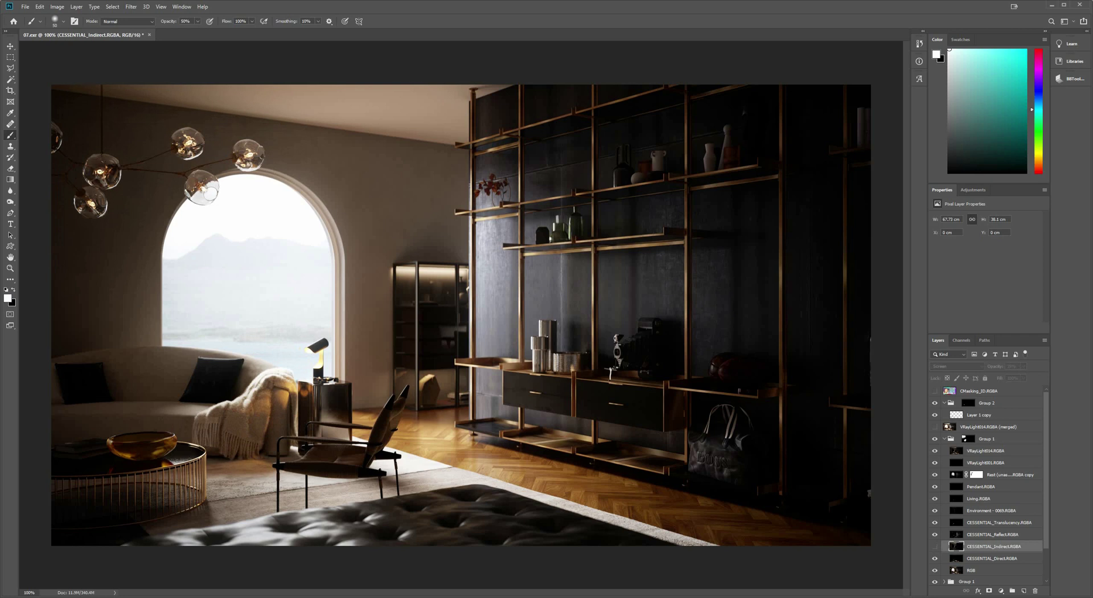
# - Examine the CESSENTIAL_Indirect.RGBA pass's effect on the whole image at several zoom levels by toggling its visibility
pyautogui.hotkey('ctrl', '-')
pyautogui.hotkey('ctrl', '-')
pyautogui.hotkey('ctrl', ',')
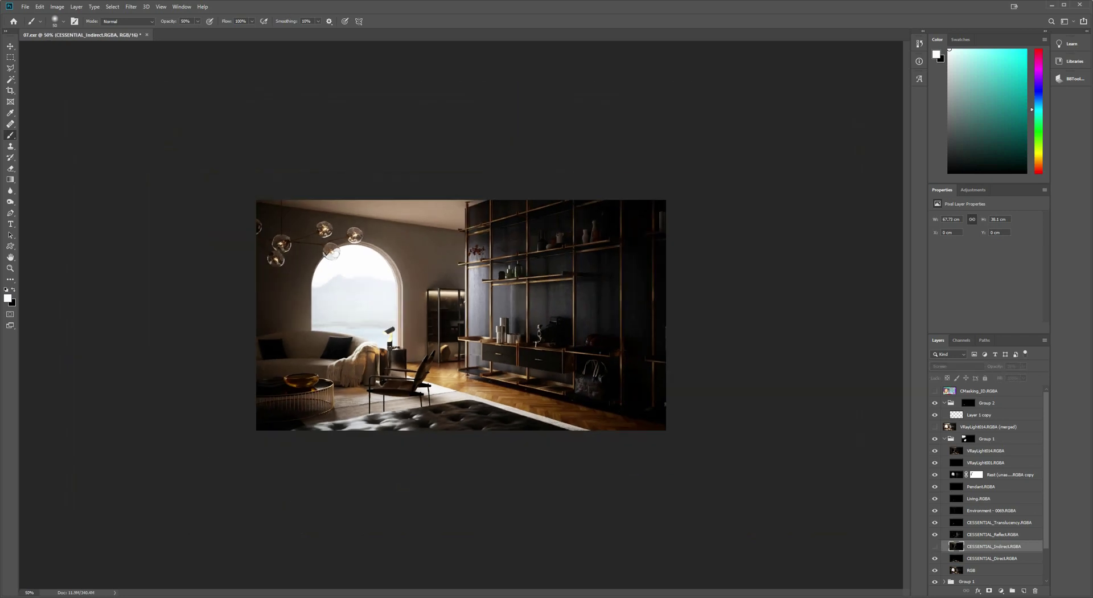
pyautogui.hotkey('ctrl', ',')
pyautogui.hotkey('ctrl', '+')
pyautogui.hotkey('ctrl', '+')
pyautogui.hotkey('ctrl', '+')
pyautogui.hotkey('ctrl', '-')
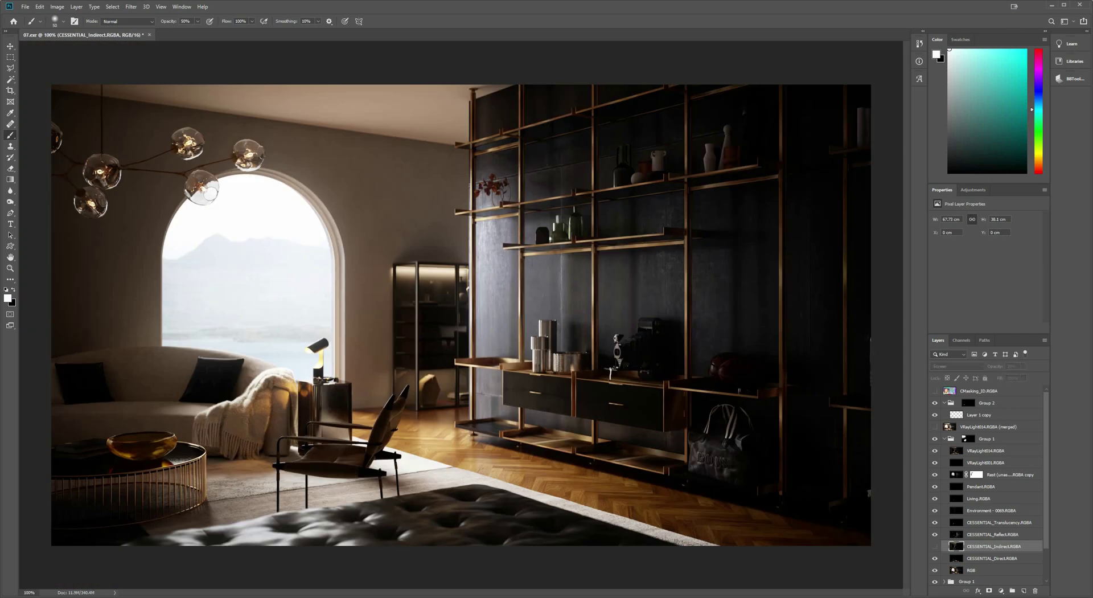
pyautogui.hotkey('ctrl', ',')
pyautogui.hotkey('ctrl', ',')
pyautogui.hotkey('ctrl', '-')
pyautogui.hotkey('ctrl', '+')
# - Darken the midtones of Layer 1 copy slightly with a Levels adjustment
pyautogui.click(980, 415)
pyautogui.hotkey('ctrl', 'l')
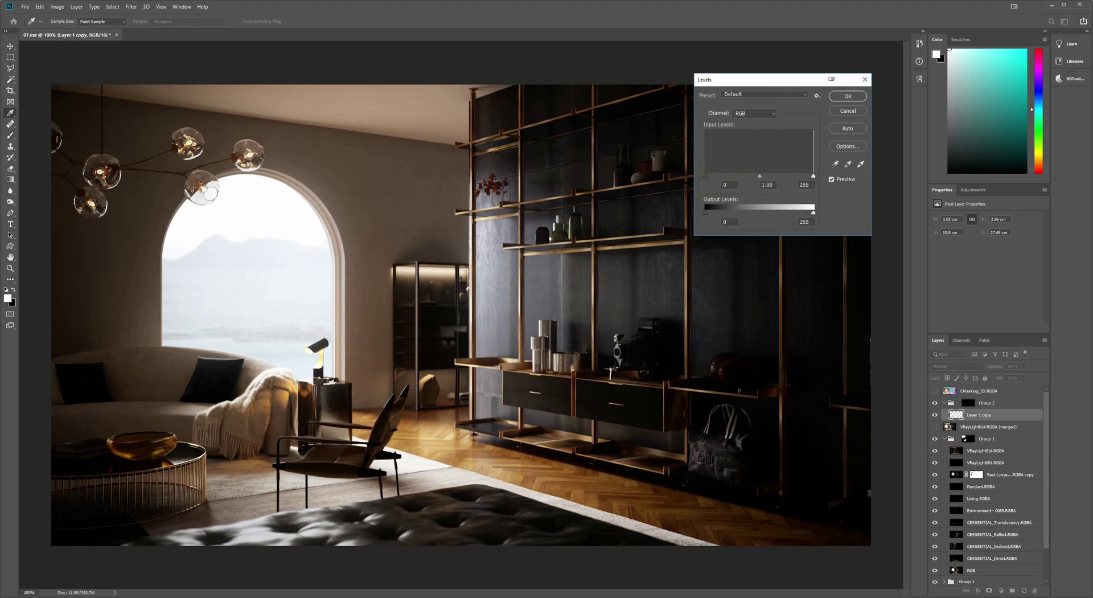
pyautogui.moveTo(760, 176); pyautogui.dragTo(763, 176)
pyautogui.click(847, 96)
# - Delete the VRayLight014.RGBA (merged) layer and collapse the upper Group 1
pyautogui.click(989, 427)
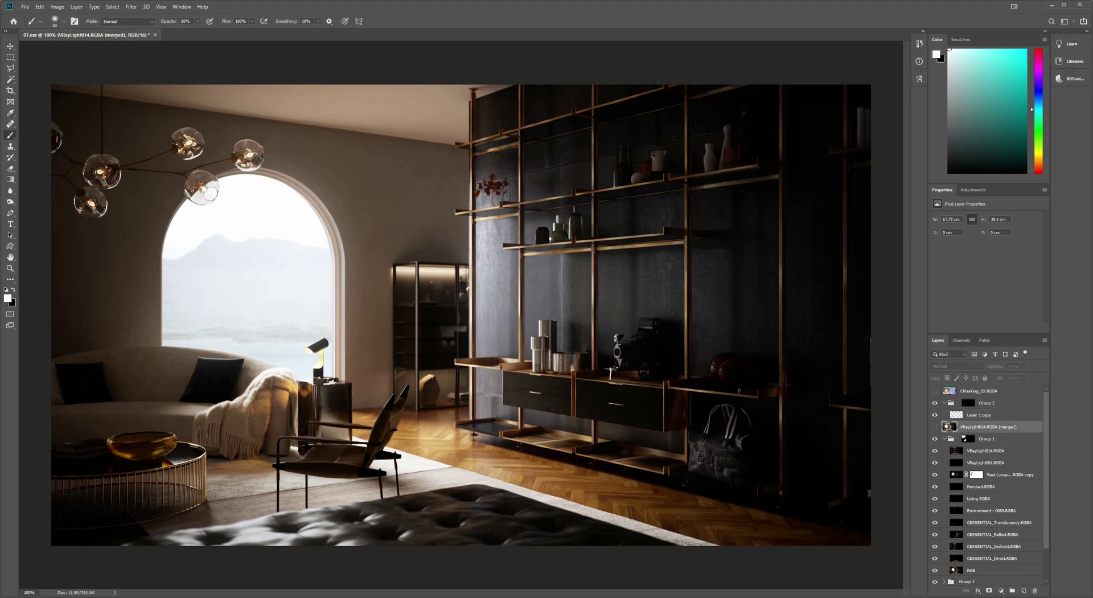
pyautogui.press('Delete')
pyautogui.click(944, 427)
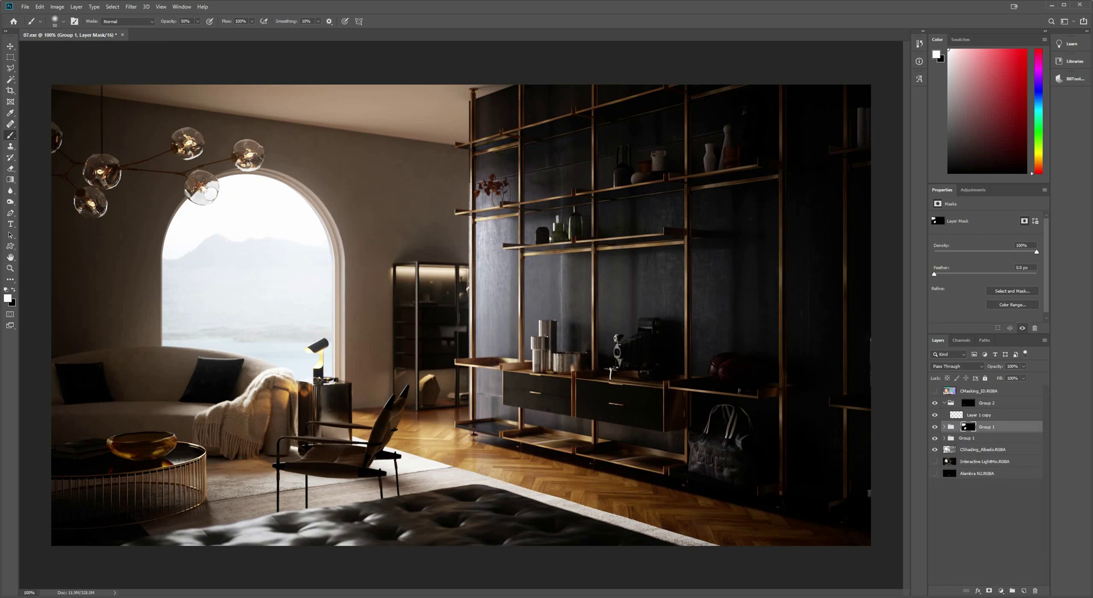
# - Expand the lower Group 1 and compare its CESSENTIAL_Direct.RGBA pass on and off
pyautogui.click(984, 450)
pyautogui.click(974, 439)
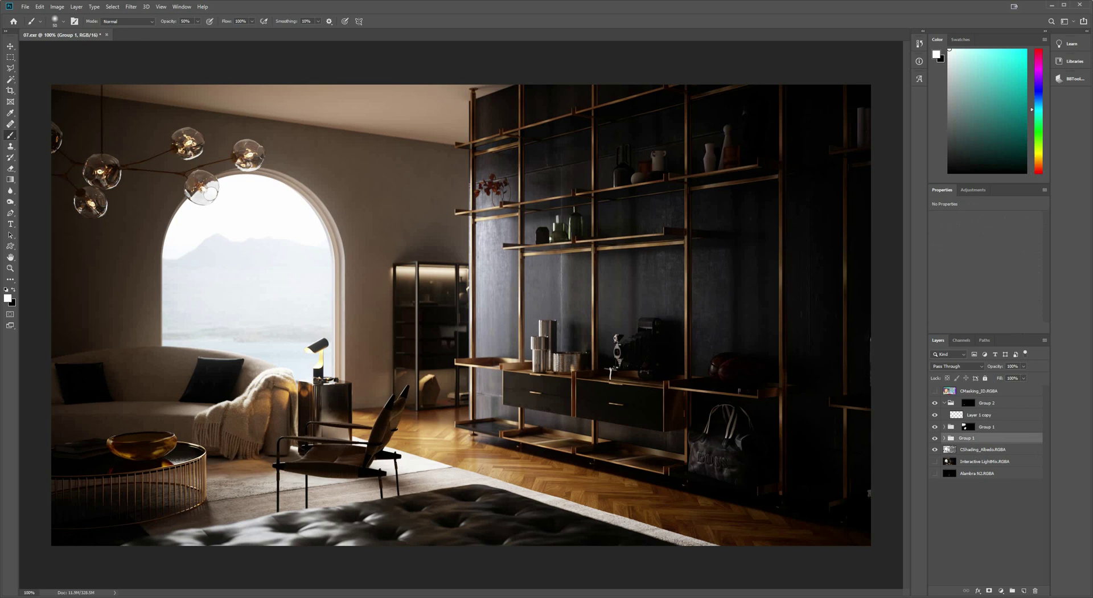
pyautogui.click(944, 438)
pyautogui.hotkey('ctrl', '-')
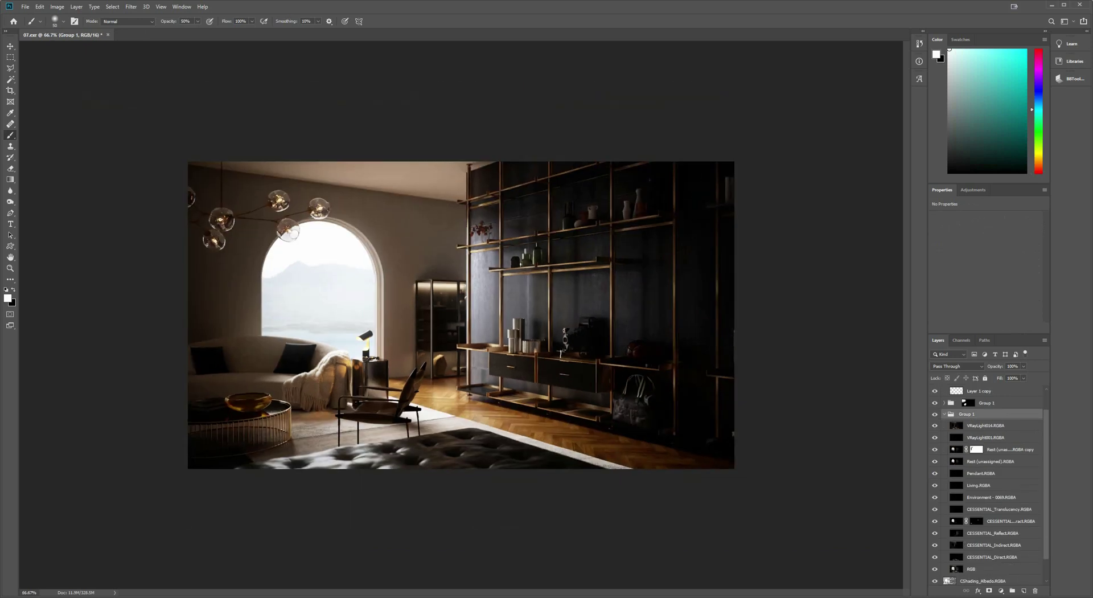
pyautogui.scroll(-1, 991, 490)
pyautogui.keyDown('alt'); pyautogui.click(935, 557); pyautogui.keyUp('alt')
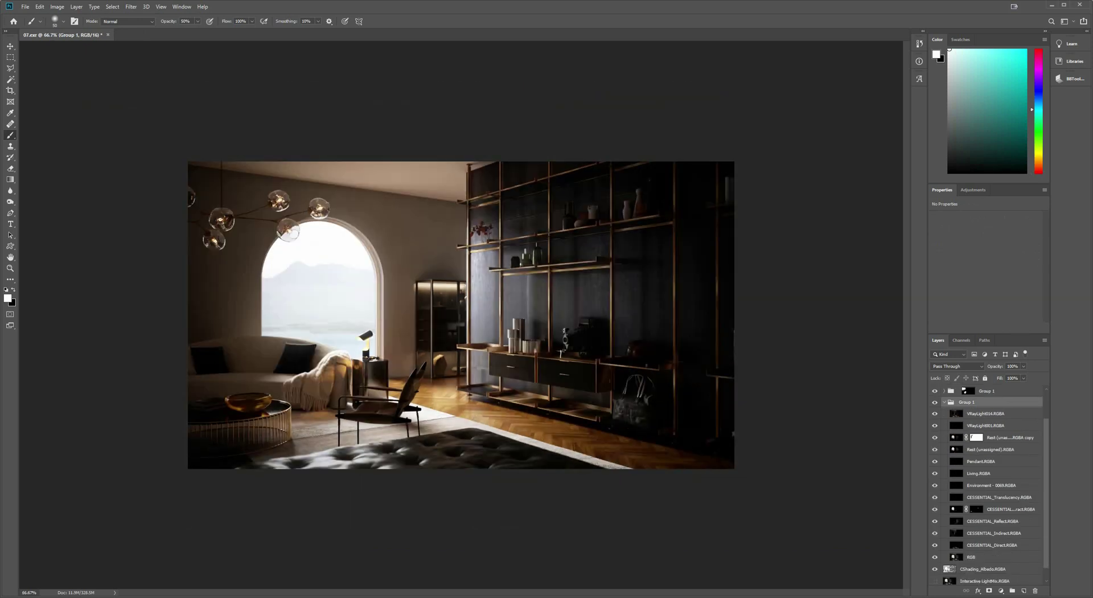
pyautogui.click(992, 545)
pyautogui.click(935, 545)
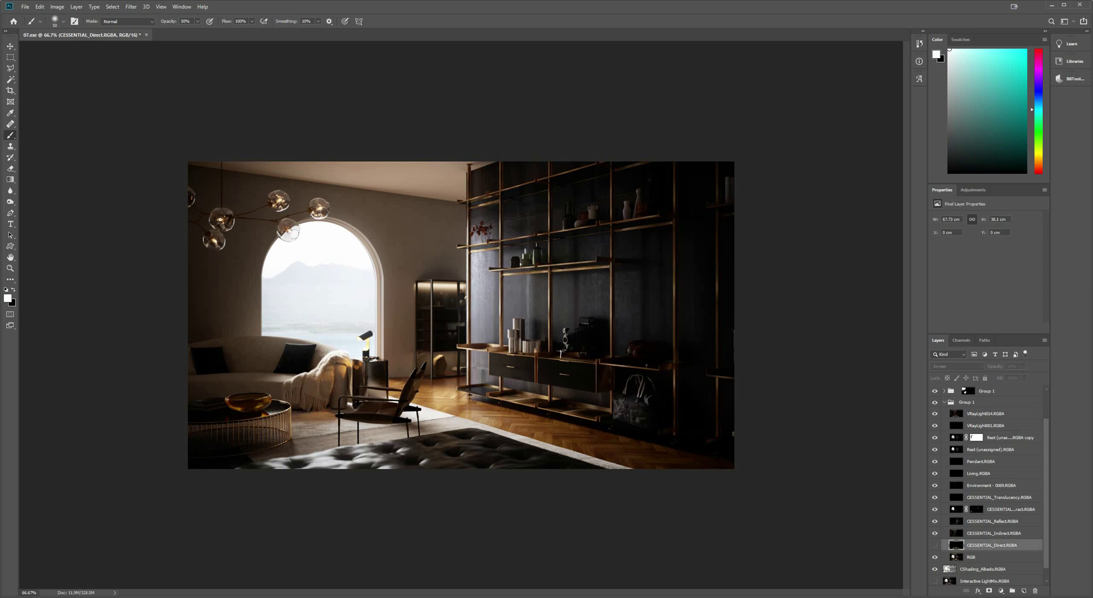
pyautogui.click(935, 545)
pyautogui.click(935, 545)
pyautogui.click(935, 545)
pyautogui.click(935, 544)
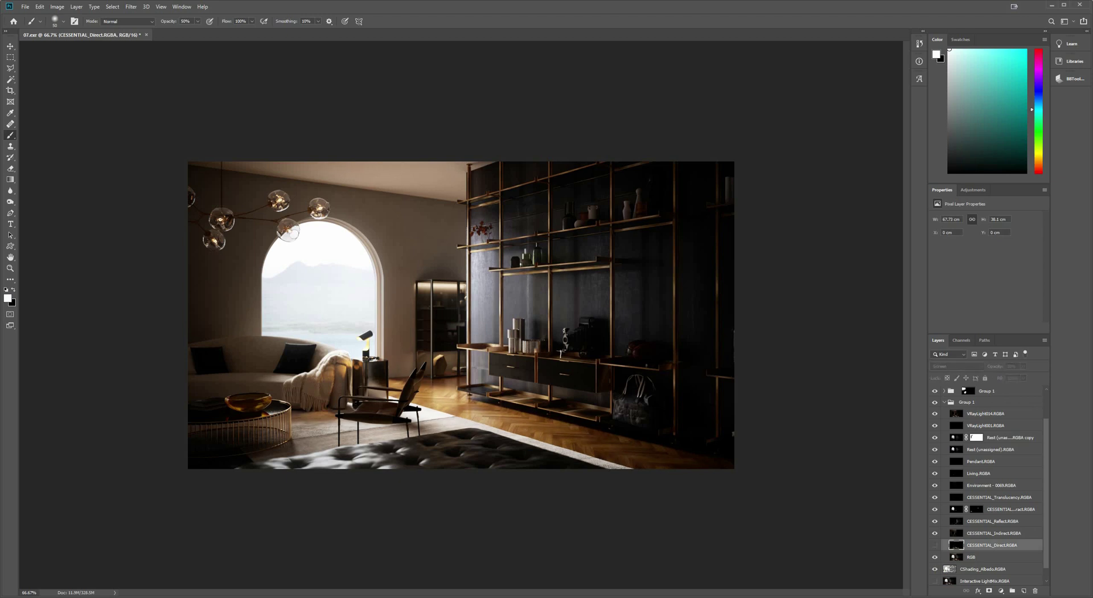
pyautogui.click(935, 544)
# - Set the opacity of the lower Group 1's CESSENTIAL_Indirect.RGBA pass to 49% and compare the pass on and off
pyautogui.click(994, 533)
pyautogui.click(935, 533)
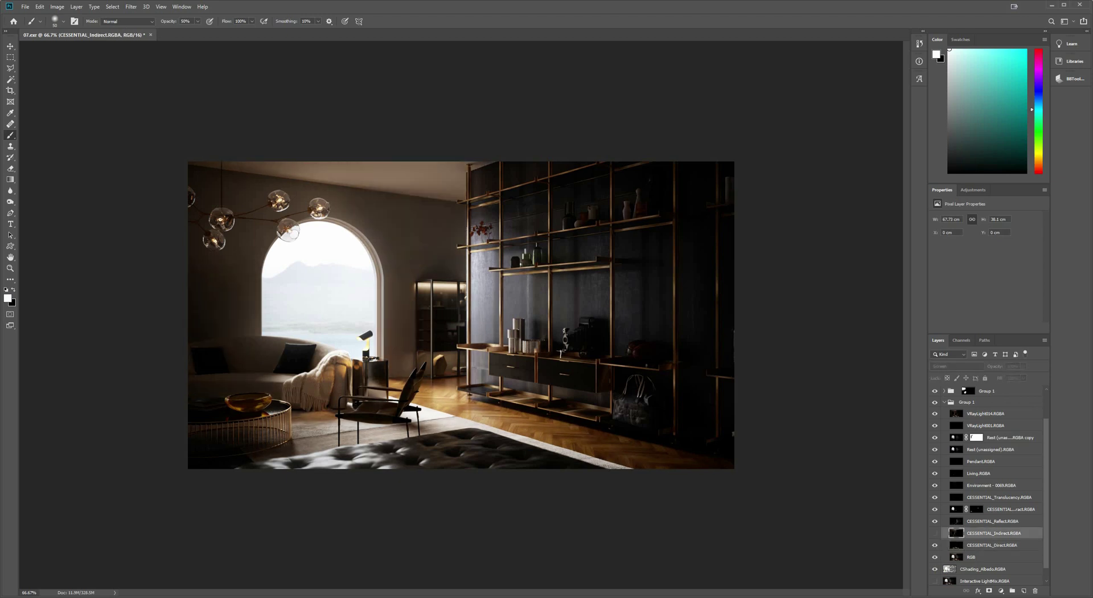
pyautogui.click(935, 534)
pyautogui.click(1024, 366)
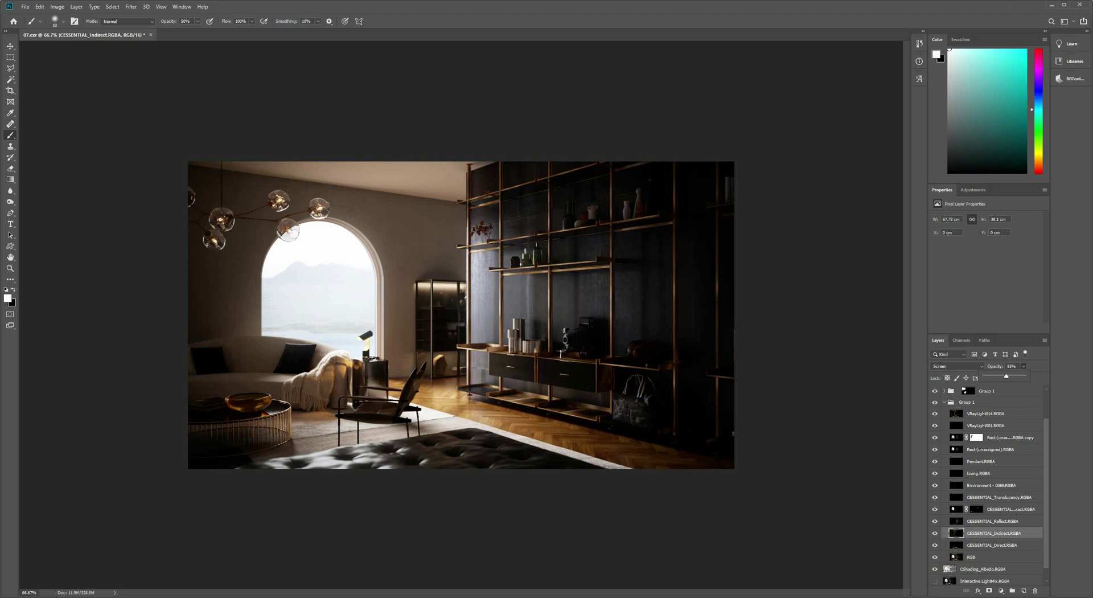
pyautogui.moveTo(1026, 375); pyautogui.dragTo(1004, 376)
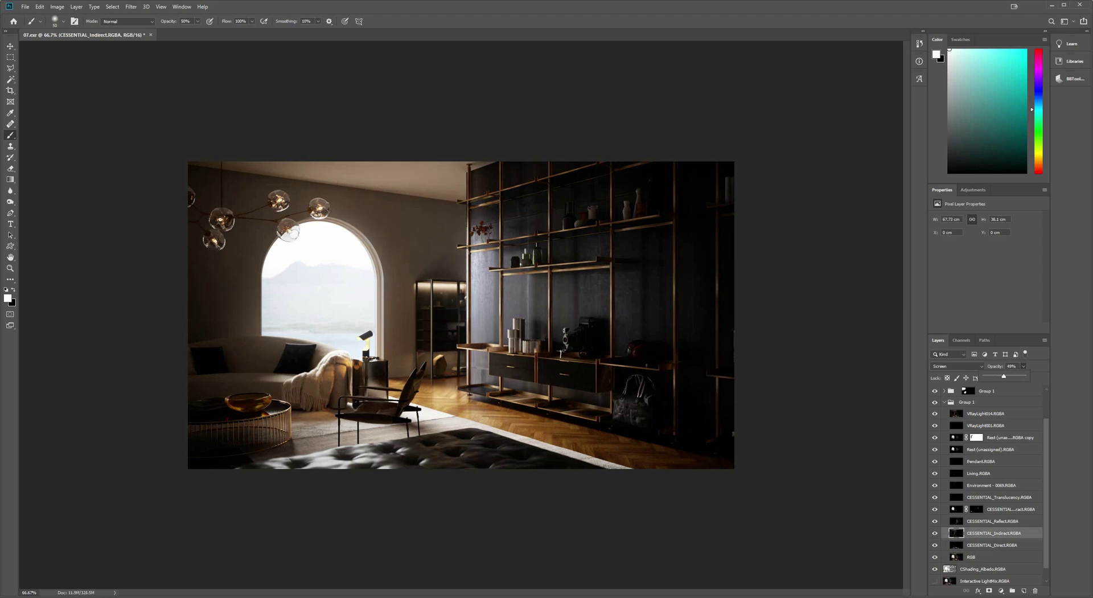
pyautogui.click(935, 533)
pyautogui.click(935, 533)
pyautogui.click(935, 534)
pyautogui.click(935, 534)
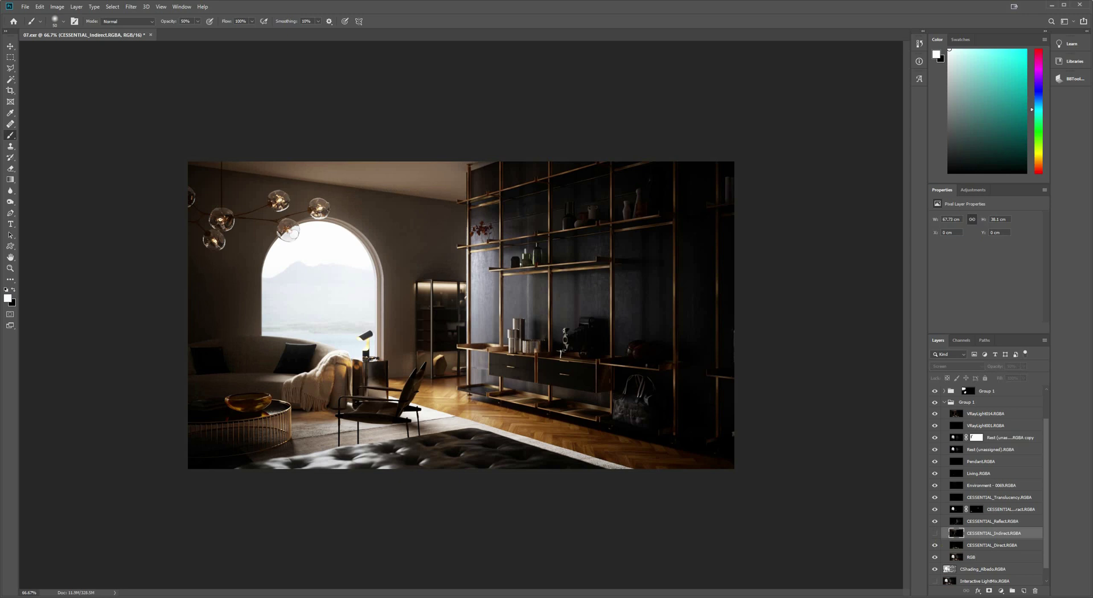
# - Check the lower Group 1's CESSENTIAL_Reflect.RGBA pass on and off, and reduce its opacity to about 75%
pyautogui.click(980, 521)
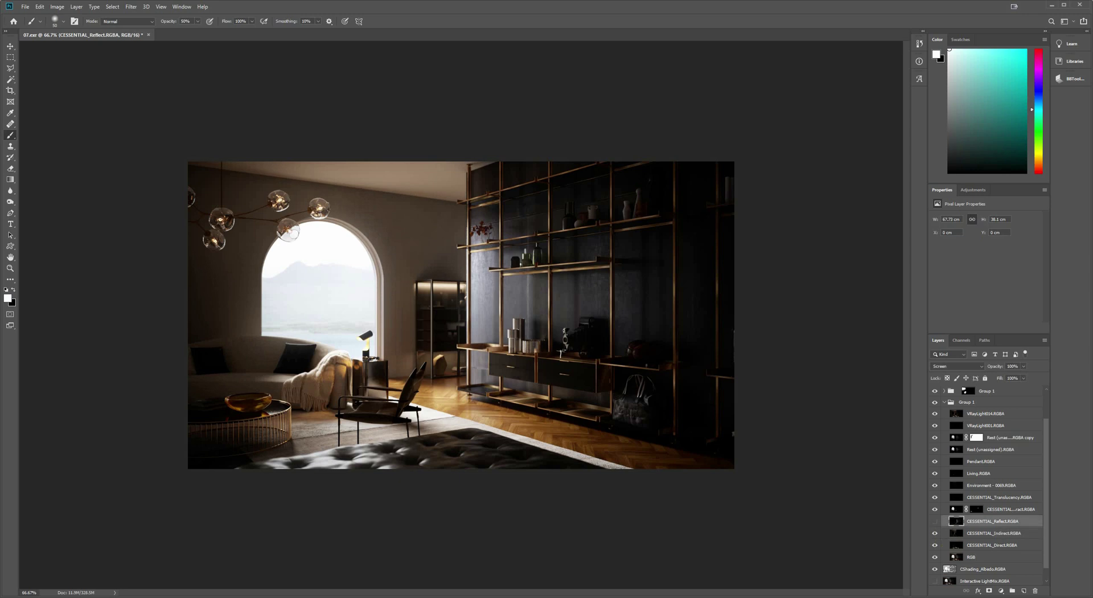
pyautogui.click(935, 521)
pyautogui.click(935, 521)
pyautogui.click(1023, 366)
pyautogui.moveTo(1026, 377)
pyautogui.mouseDown()
pyautogui.moveTo(1007, 376)
pyautogui.moveTo(1016, 377)
pyautogui.mouseUp()
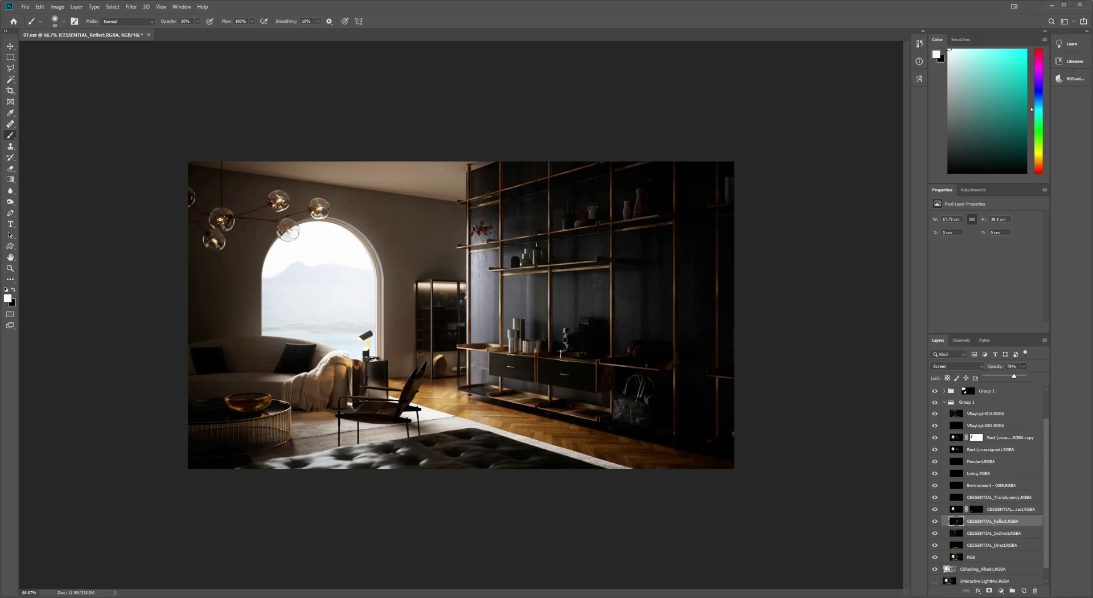
# - Examine the effect of the lower Group 1's VRayLight014.RGBA pass at several zoom levels by toggling its visibility
pyautogui.hotkey('alt', ']')
pyautogui.hotkey('alt', ']')
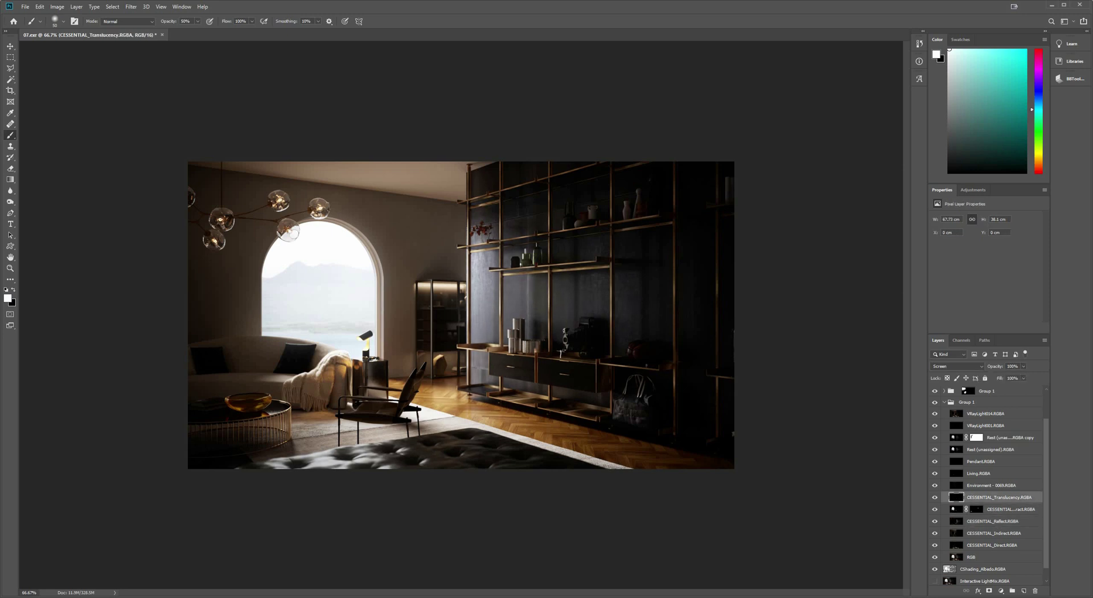
pyautogui.hotkey('alt', ']')
pyautogui.hotkey('alt', ']')
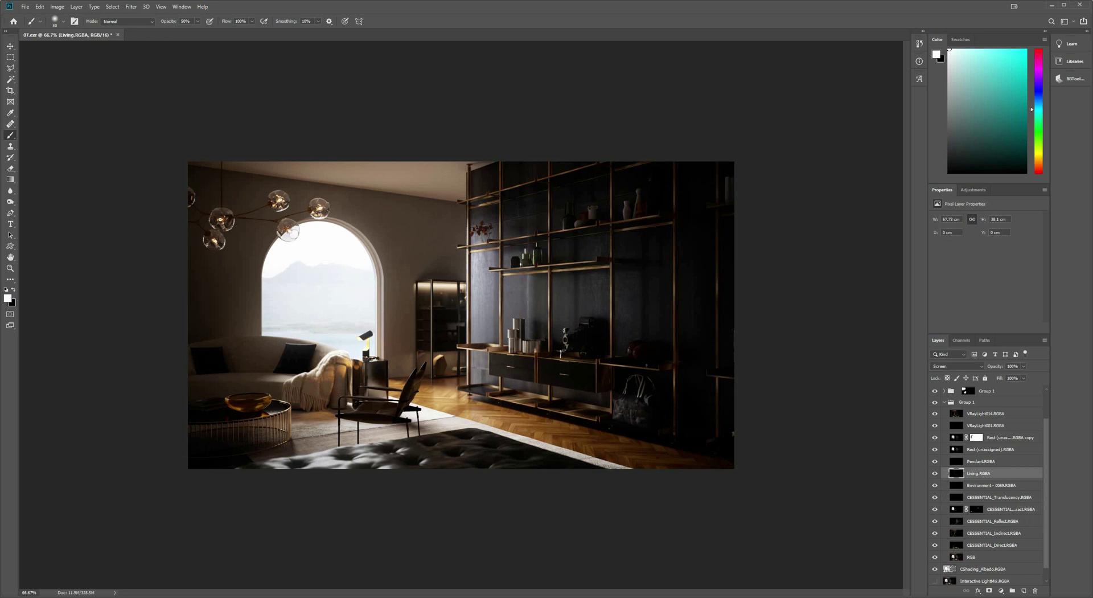
pyautogui.click(935, 414)
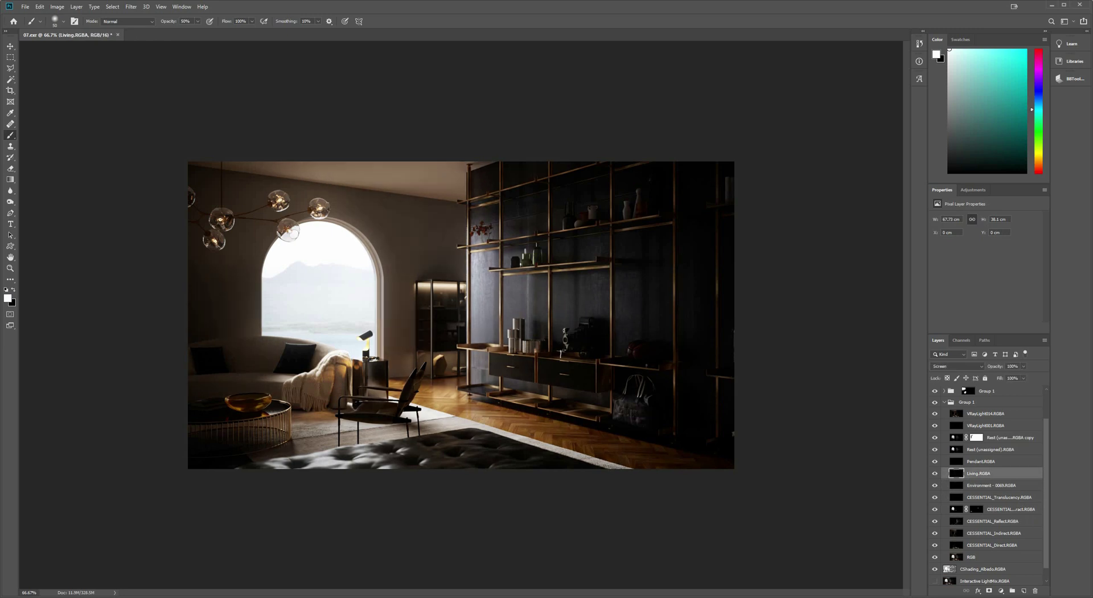
pyautogui.click(935, 413)
pyautogui.click(935, 414)
pyautogui.click(935, 414)
pyautogui.click(935, 414)
pyautogui.click(935, 414)
pyautogui.click(985, 414)
pyautogui.click(935, 414)
pyautogui.click(935, 414)
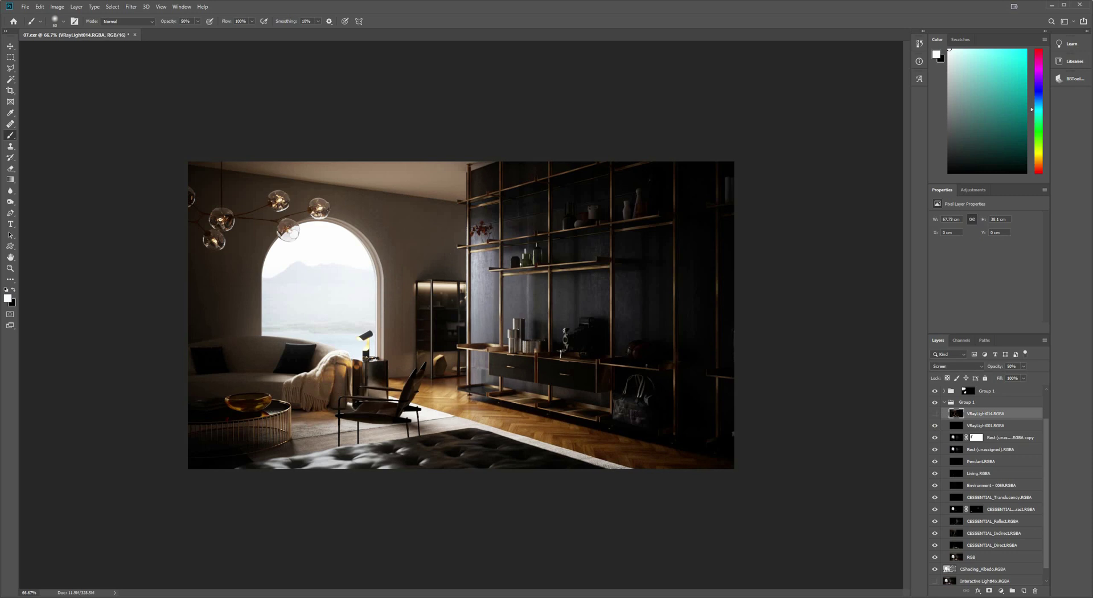
pyautogui.click(935, 414)
pyautogui.click(935, 414)
pyautogui.click(935, 414)
pyautogui.click(935, 413)
pyautogui.click(935, 414)
pyautogui.click(935, 414)
pyautogui.click(935, 414)
pyautogui.click(935, 414)
pyautogui.hotkey('ctrl', '-')
pyautogui.hotkey('ctrl', '-')
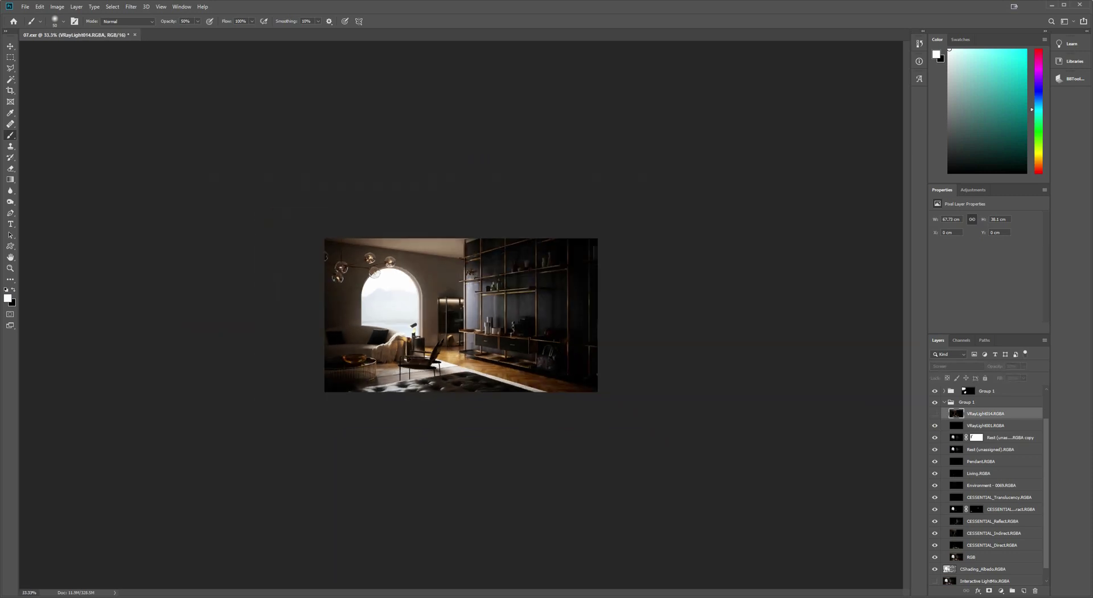
pyautogui.click(934, 414)
pyautogui.hotkey('ctrl', '-')
pyautogui.click(935, 414)
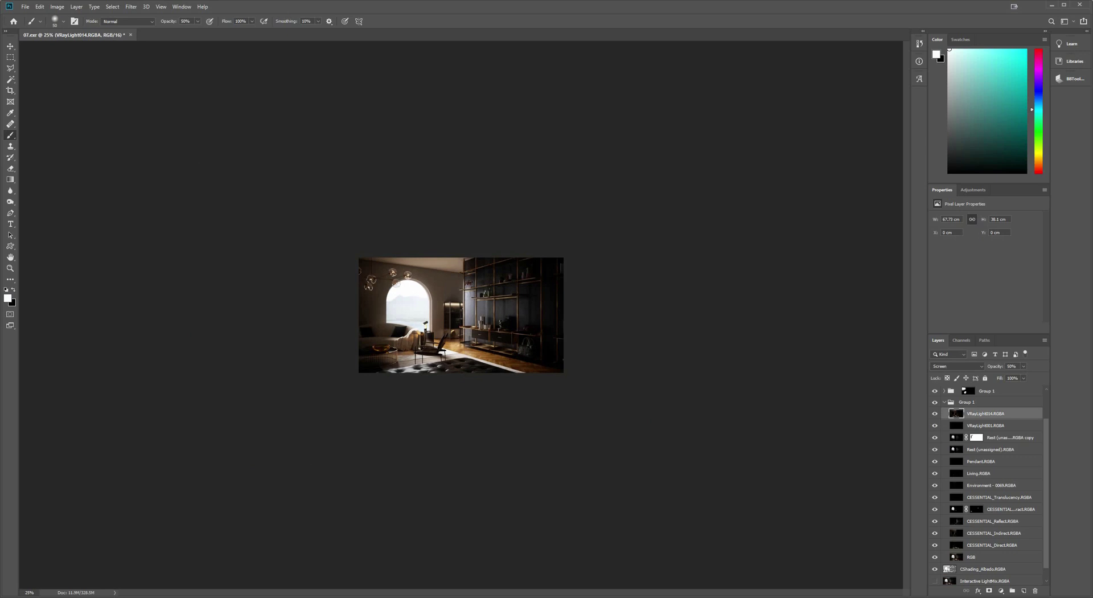
# - Collapse the lower Group 1, and toggle Group 2 and the upper Group 1 to compare their contribution to the image
pyautogui.hotkey('ctrl', '+')
pyautogui.hotkey('ctrl', '+')
pyautogui.hotkey('ctrl', '+')
pyautogui.scroll(3, 988, 484)
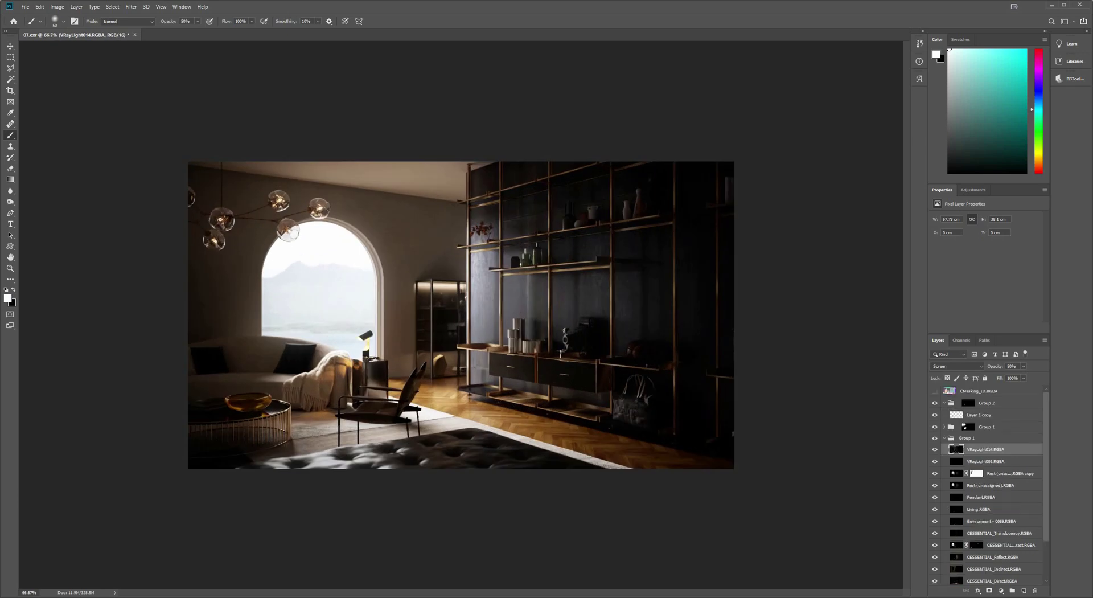
pyautogui.click(945, 438)
pyautogui.click(987, 403)
pyautogui.click(935, 403)
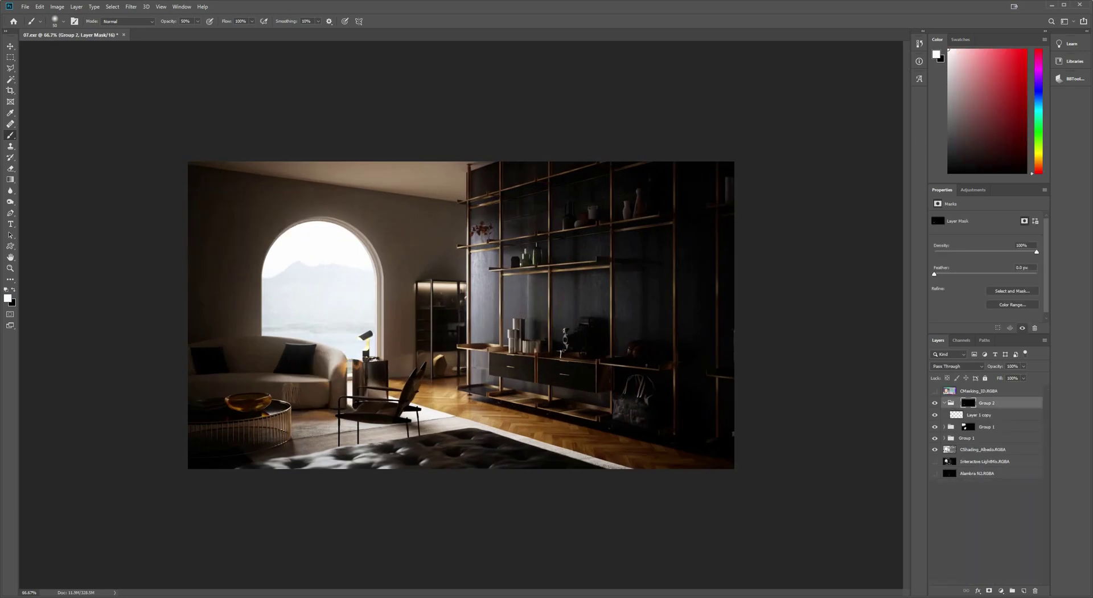
pyautogui.click(935, 404)
pyautogui.click(934, 403)
pyautogui.click(935, 403)
pyautogui.click(935, 427)
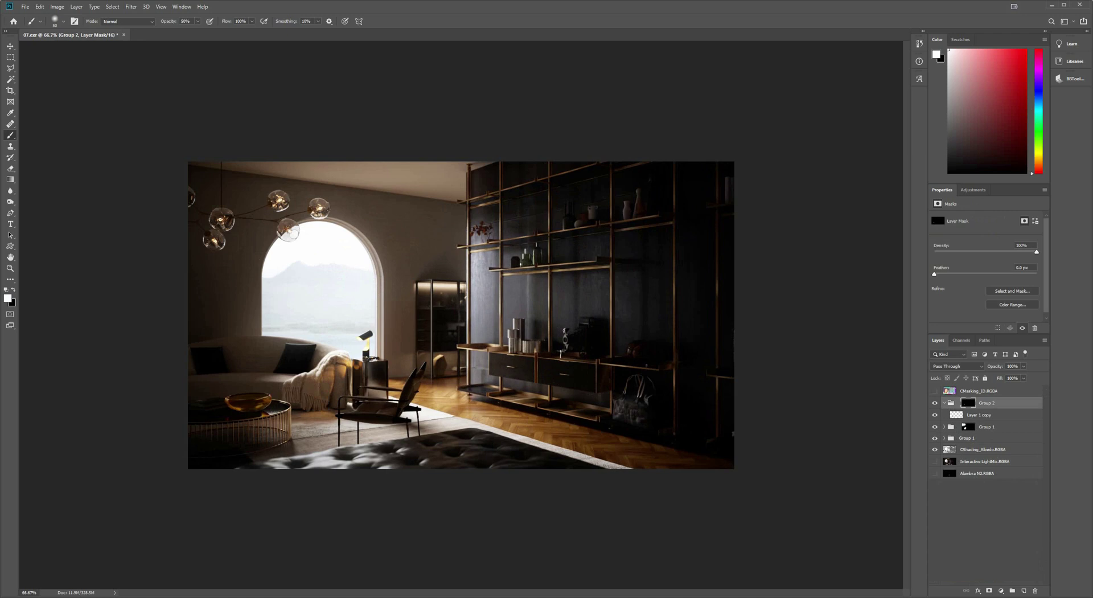
pyautogui.click(935, 427)
pyautogui.click(935, 427)
pyautogui.click(935, 427)
pyautogui.click(935, 427)
# - Create a merged copy of the composite on a new layer above Group 2 and open it in the Camera Raw Filter
pyautogui.hotkey('ctrl', 'alt', 'e')
pyautogui.click(131, 7)
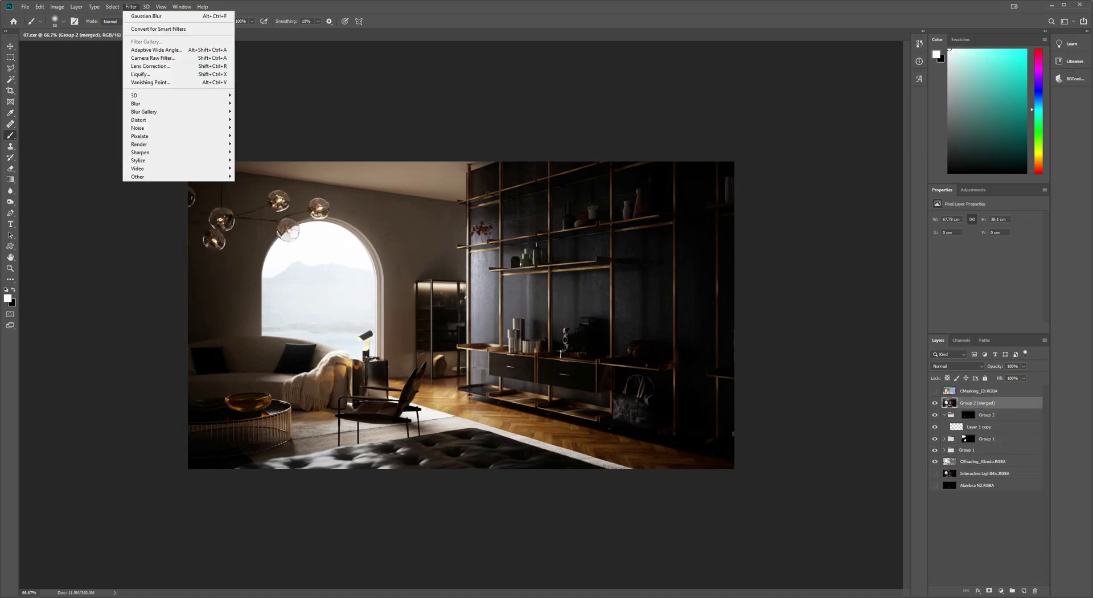
pyautogui.click(151, 57)
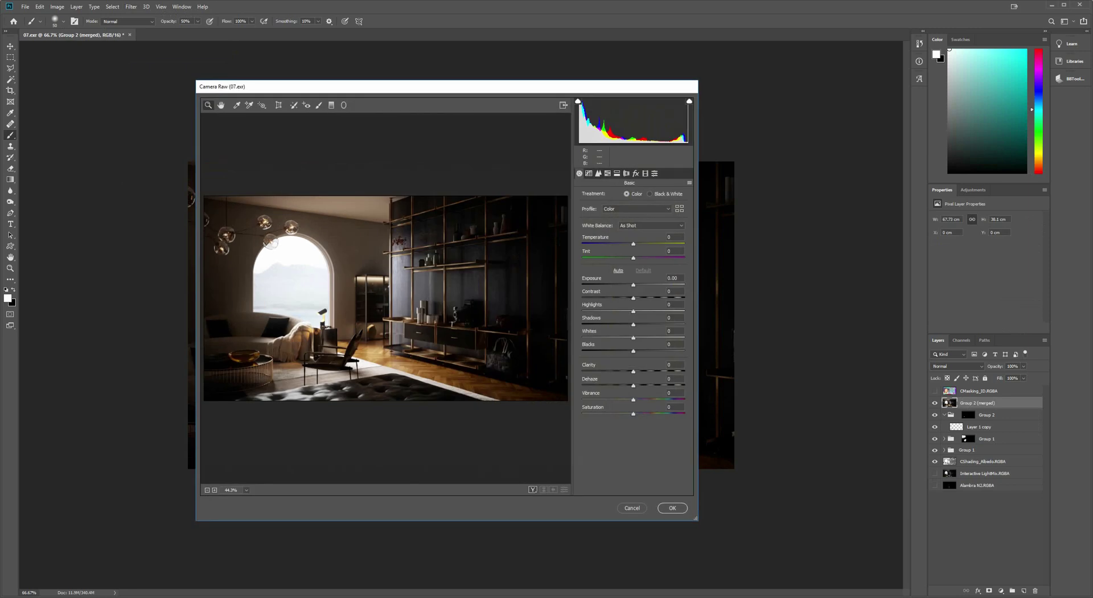
# - Set Whites to +25, Shadows to +25 and Highlights to -20 in the basic Camera Raw adjustments
pyautogui.moveTo(633, 338); pyautogui.dragTo(647, 338)
pyautogui.press('Up')
pyautogui.press('Up')
pyautogui.press('Down')
pyautogui.press('Down')
pyautogui.moveTo(634, 325)
pyautogui.mouseDown()
pyautogui.moveTo(646, 324)
pyautogui.moveTo(623, 311)
pyautogui.mouseUp()
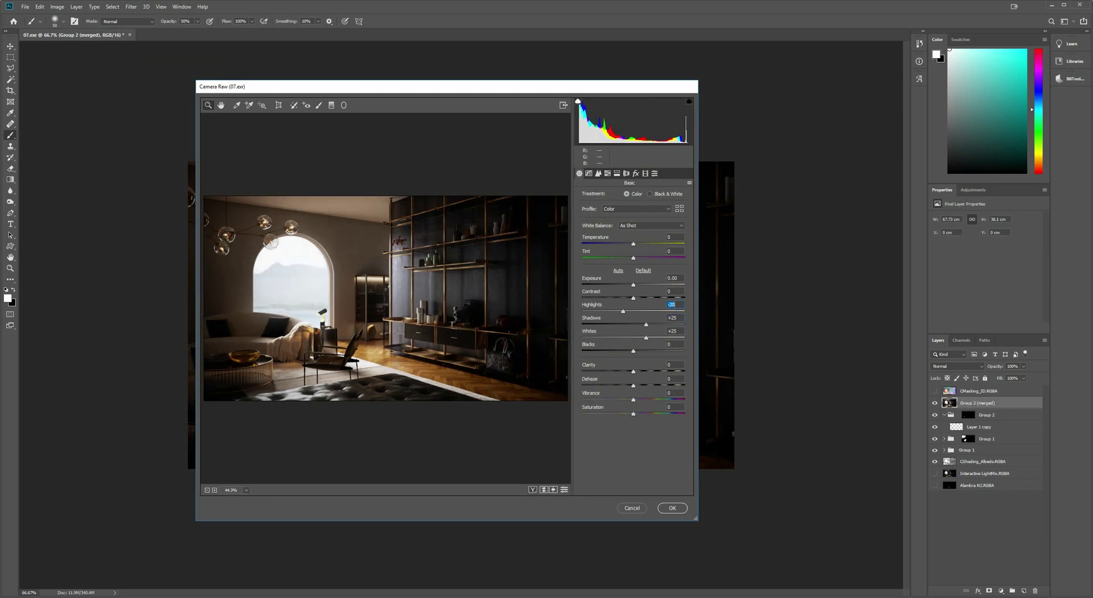
# - Set Blacks to -9 and Dehaze to +9, reset Highlights to 0, and cool the white balance slightly
pyautogui.moveTo(633, 351); pyautogui.dragTo(630, 351)
pyautogui.moveTo(633, 386); pyautogui.dragTo(637, 386)
pyautogui.doubleClick(623, 311)
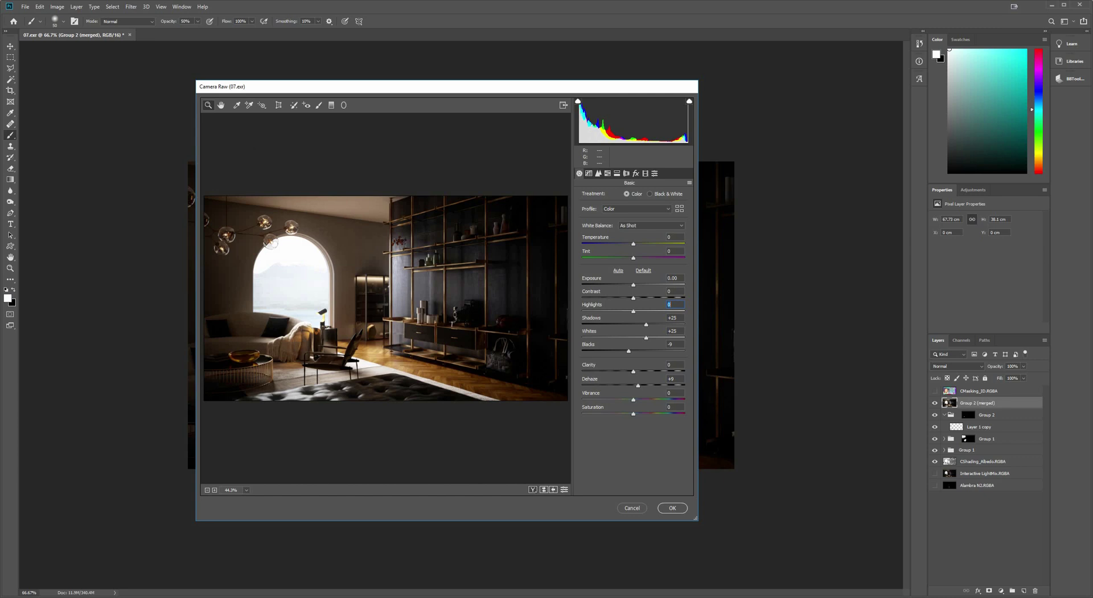
pyautogui.moveTo(633, 244); pyautogui.dragTo(631, 244)
# - Set the sharpening amount to 16 and the post-crop vignetting amount to -11
pyautogui.hotkey('ctrl', 'alt', '3')
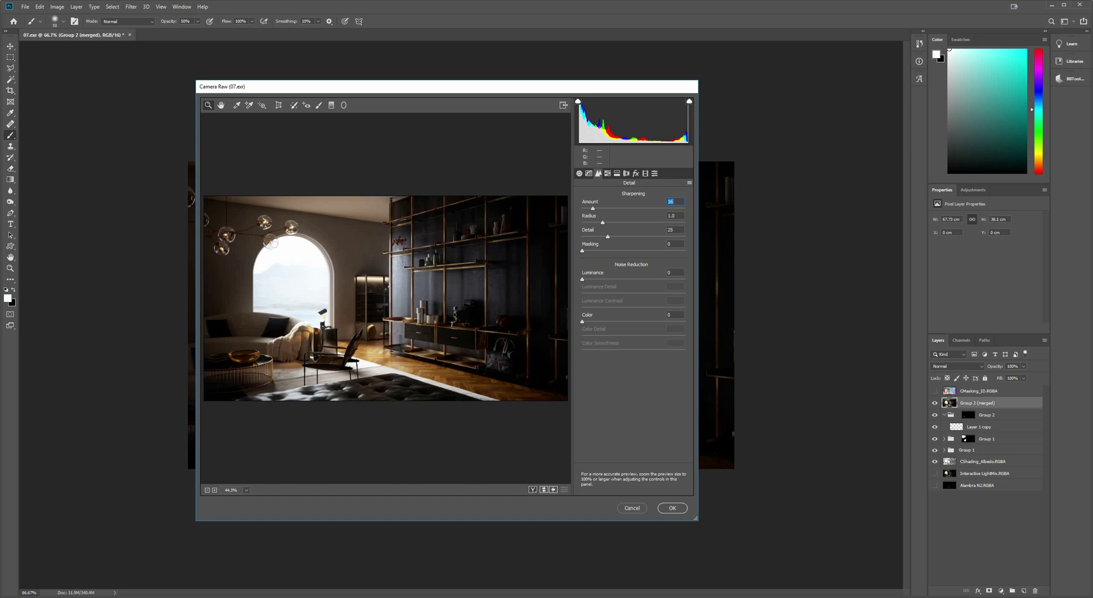
pyautogui.hotkey('ctrl', 'alt', '7')
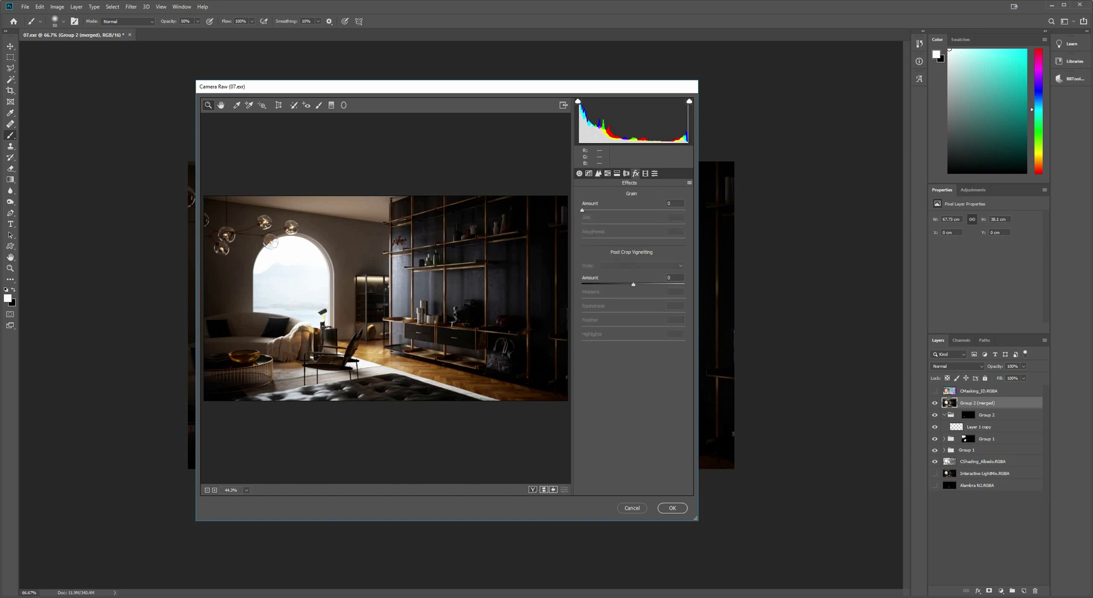
pyautogui.moveTo(634, 284); pyautogui.dragTo(629, 284)
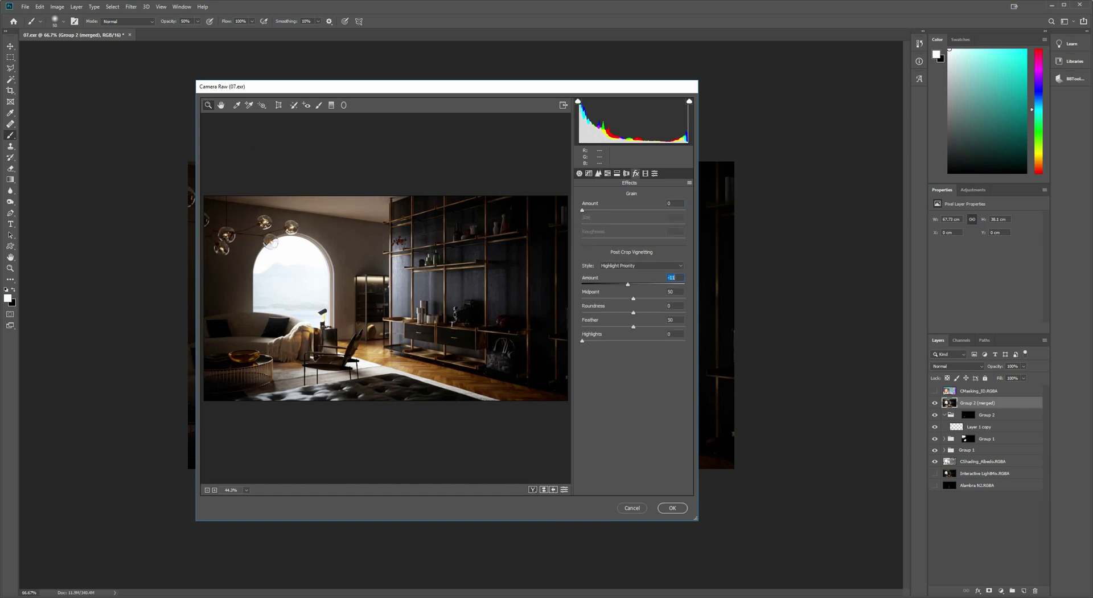
# - Cool the white balance Temperature to about -8, fine-tune the basic adjustments in small increments, and apply the Camera Raw Filter
pyautogui.hotkey('ctrl', 'alt', '1')
pyautogui.moveTo(631, 243); pyautogui.dragTo(625, 244)
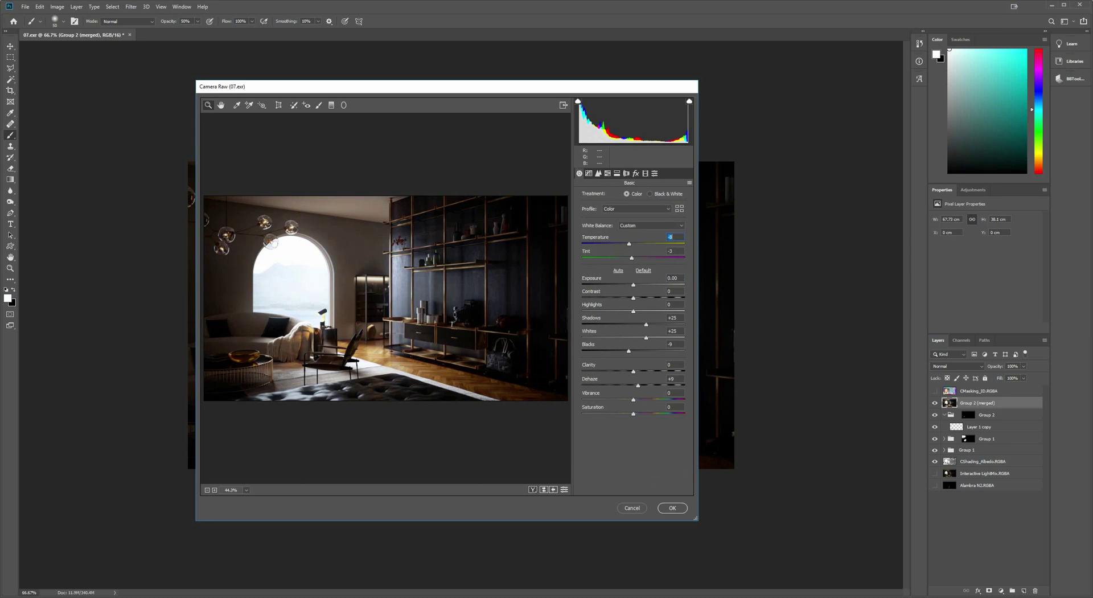
pyautogui.press('Up')
pyautogui.press('Down')
pyautogui.press('Down')
pyautogui.press('Down')
pyautogui.click(672, 507)
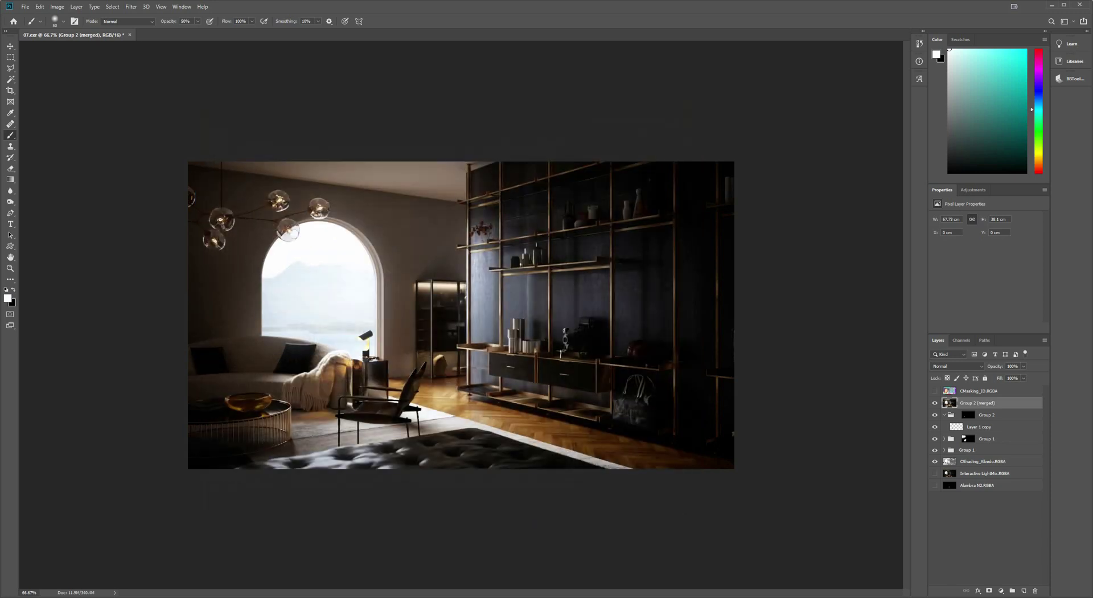
# - Disable the layer mask of the upper Group 1 and select the group
pyautogui.press('z')
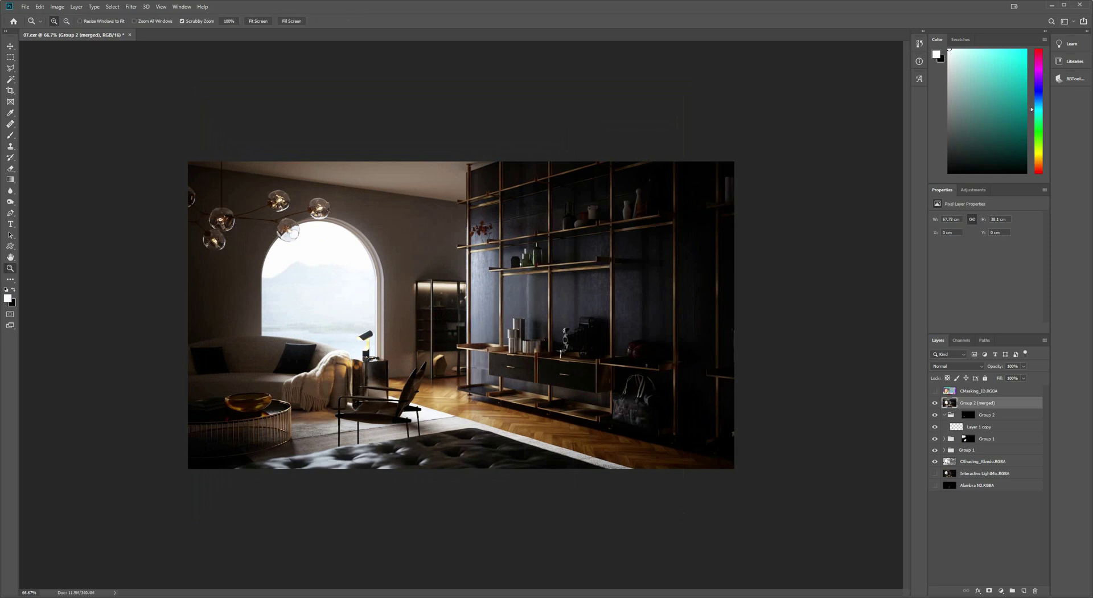
pyautogui.hotkey('ctrl', '+')
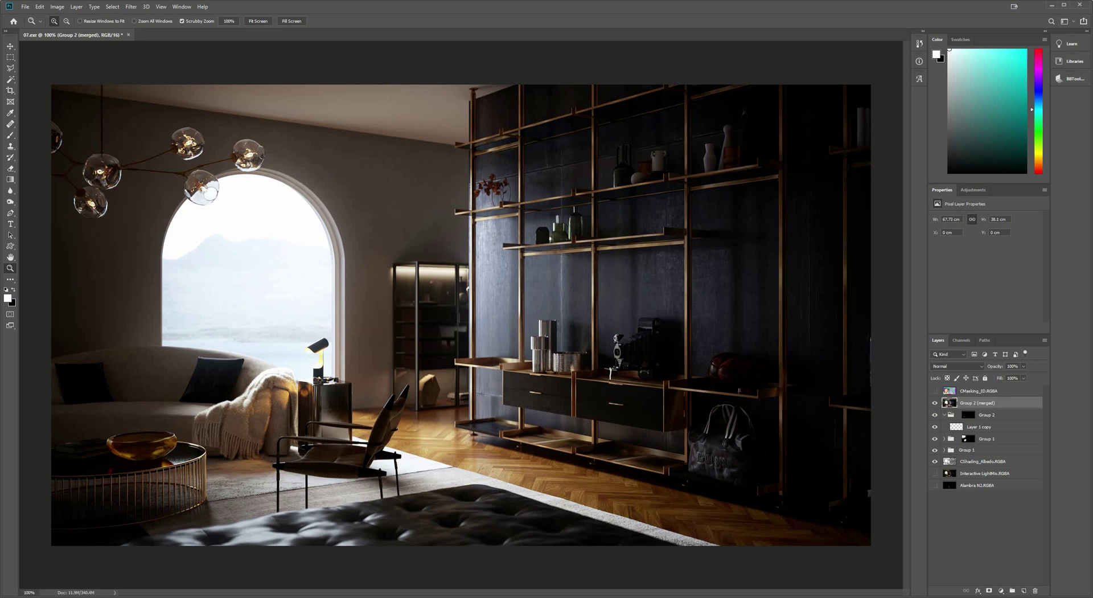
pyautogui.rightClick(967, 438)
pyautogui.click(977, 445)
pyautogui.click(951, 439)
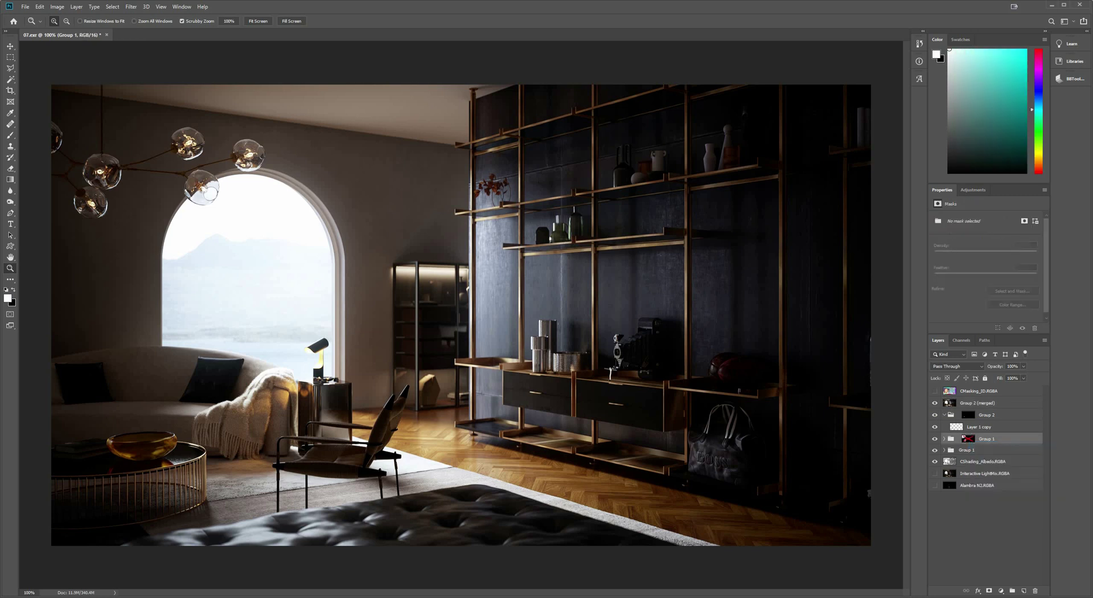
# - Hide the Group 2 (merged) layer and re-enable the layer mask of the upper Group 1
pyautogui.rightClick(965, 438)
pyautogui.click(976, 445)
pyautogui.click(974, 403)
pyautogui.click(935, 403)
pyautogui.rightClick(965, 438)
pyautogui.click(976, 444)
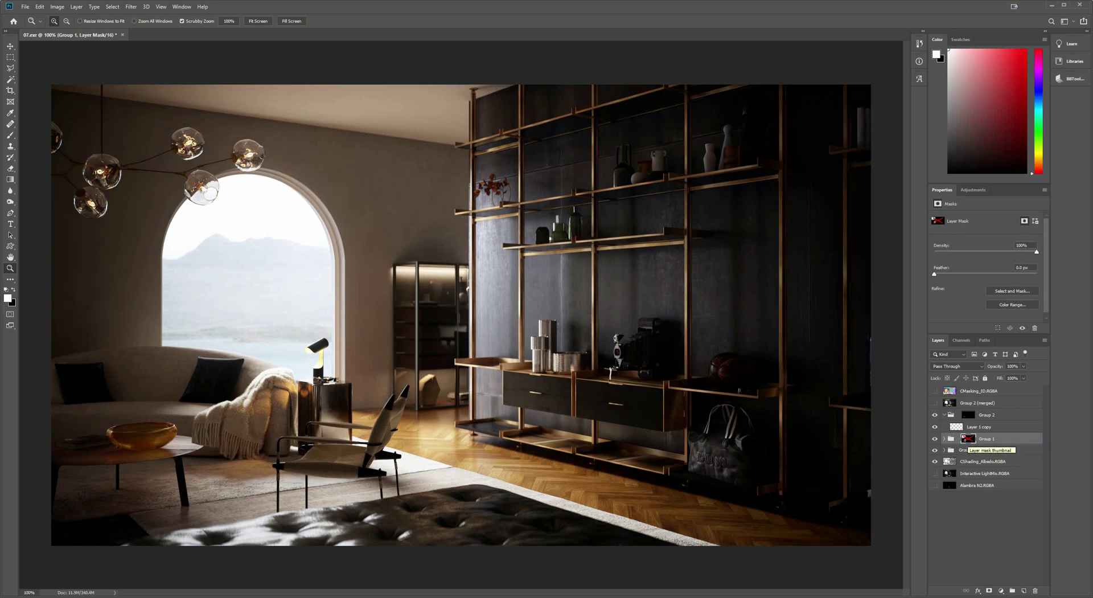
pyautogui.keyDown('shift'); pyautogui.click(968, 439); pyautogui.keyUp('shift')
# - Paint white at 50% brush opacity over the tufted bed in the foreground on the upper Group 1's mask
pyautogui.press('b')
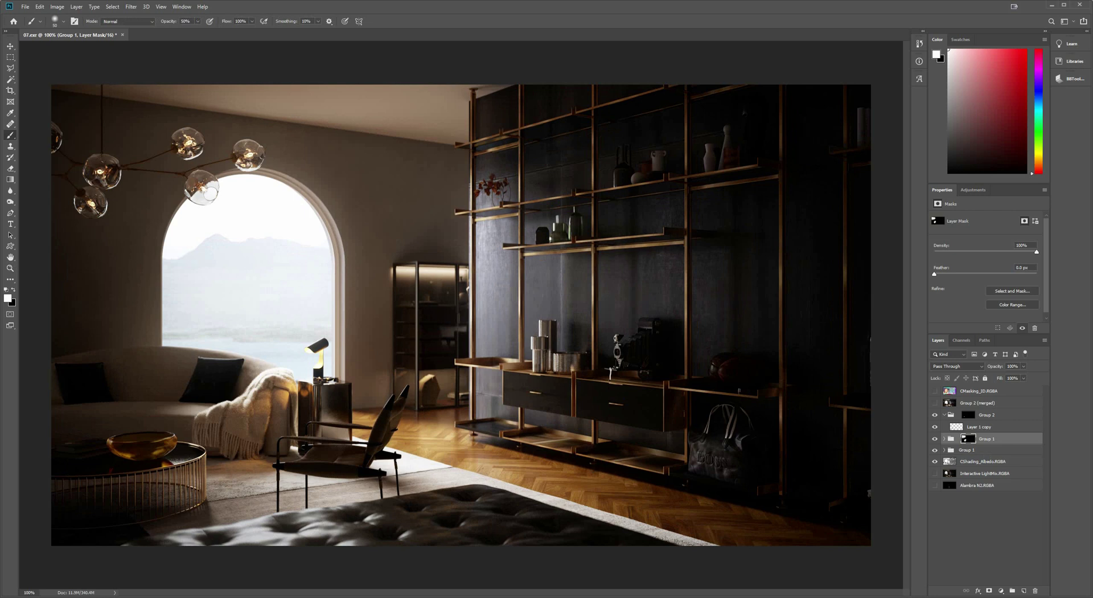
pyautogui.moveTo(189, 534)
pyautogui.mouseDown()
pyautogui.moveTo(301, 515)
pyautogui.moveTo(326, 525)
pyautogui.moveTo(308, 512)
pyautogui.moveTo(432, 536)
pyautogui.moveTo(456, 533)
pyautogui.moveTo(458, 508)
pyautogui.mouseUp()
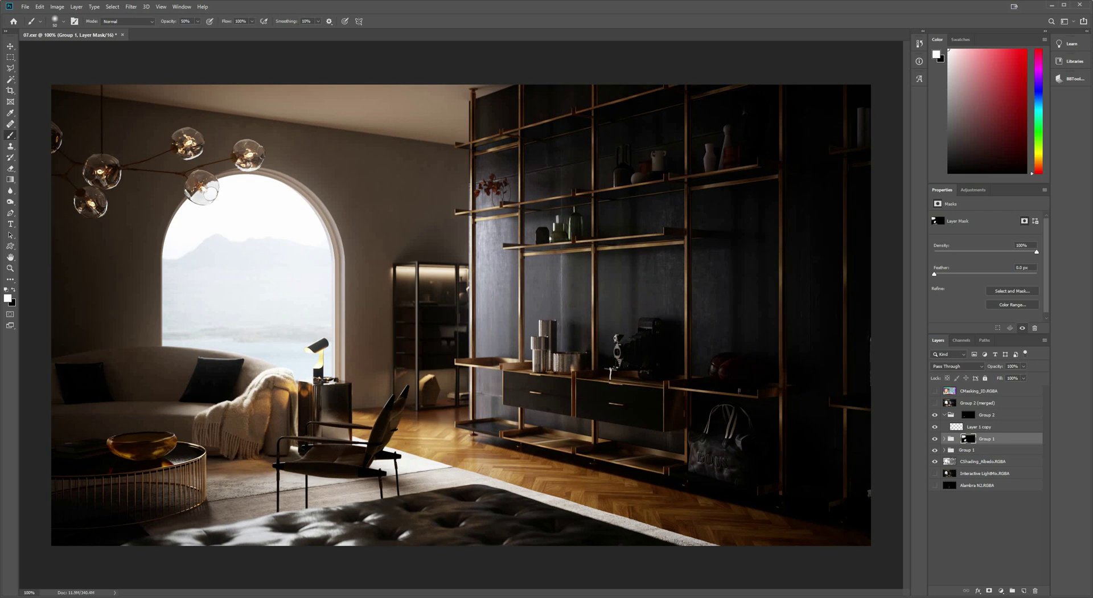
pyautogui.moveTo(188, 538); pyautogui.dragTo(194, 537)
# - Compare the image with the upper Group 1 shown and hidden, at full size and at 66.7% zoom
pyautogui.click(935, 439)
pyautogui.click(935, 439)
pyautogui.click(934, 439)
pyautogui.press('z')
pyautogui.click(322, 505)
pyautogui.keyDown('alt'); pyautogui.click(322, 506); pyautogui.keyUp('alt')
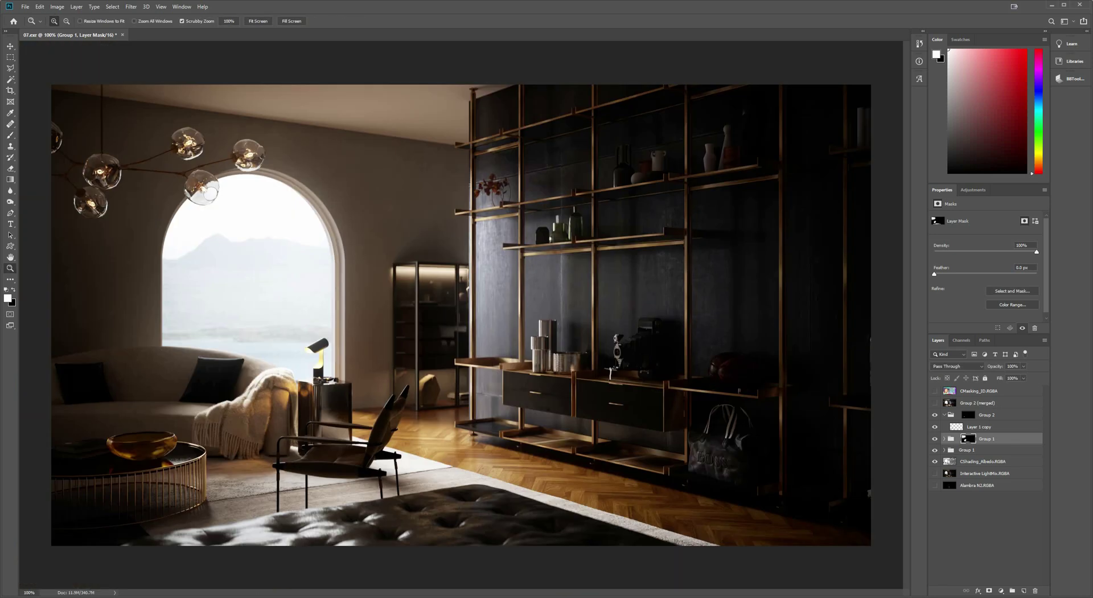
pyautogui.keyDown('alt'); pyautogui.click(323, 506); pyautogui.keyUp('alt')
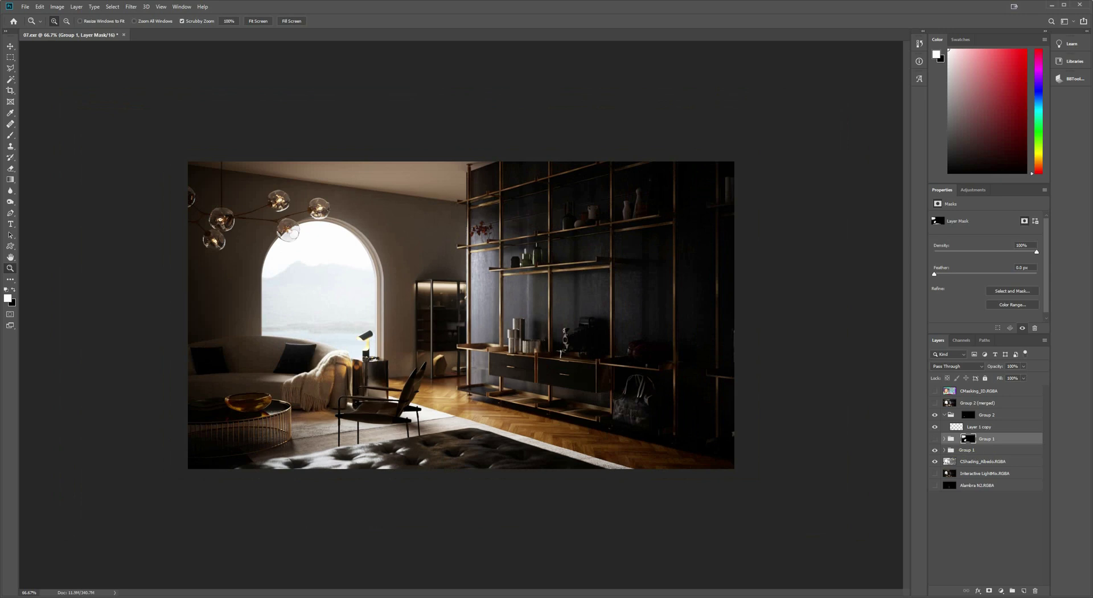
pyautogui.click(935, 439)
pyautogui.click(935, 439)
pyautogui.click(935, 439)
pyautogui.click(935, 439)
pyautogui.click(935, 439)
pyautogui.click(935, 439)
# - Duplicate CESSENTIAL_Reflect.RGBA in the upper Group 1, set the copy to Soft Light and lower its opacity to about 25%
pyautogui.click(944, 439)
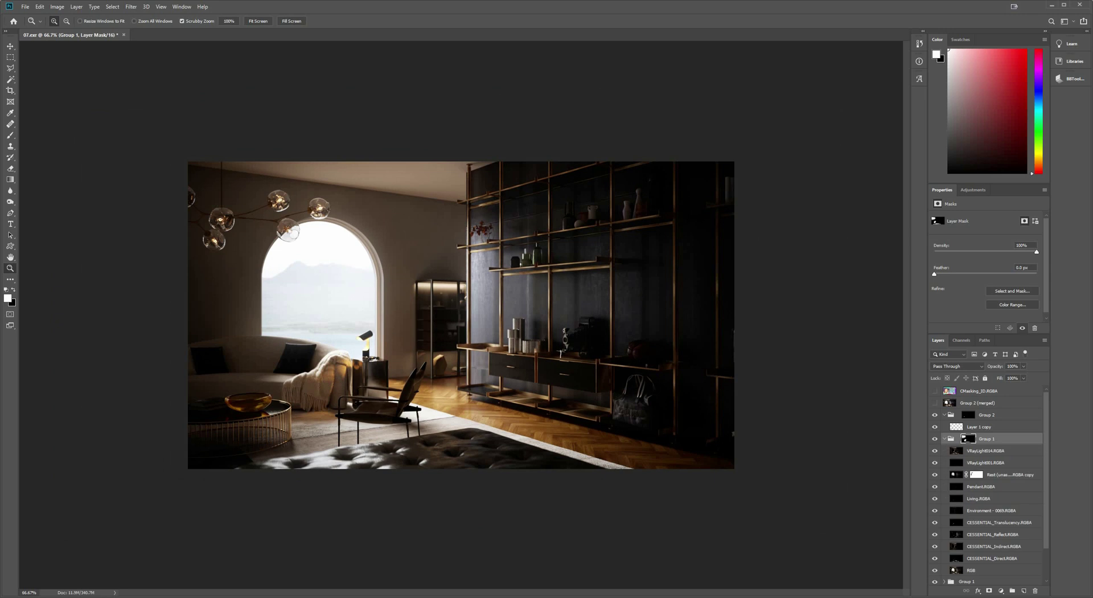
pyautogui.click(993, 535)
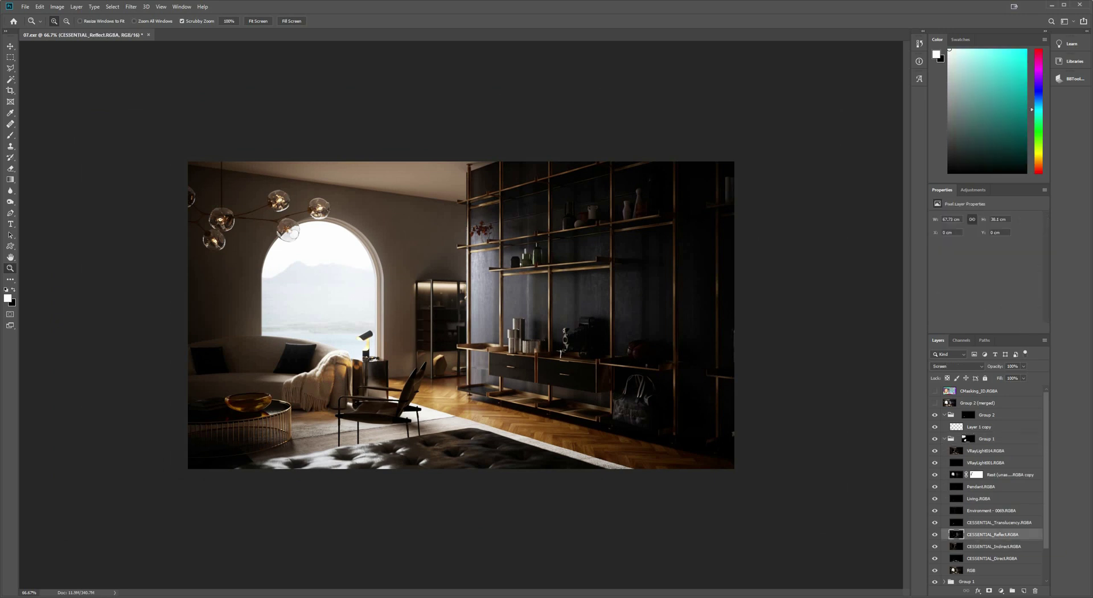
pyautogui.hotkey('ctrl', 'j')
pyautogui.click(957, 366)
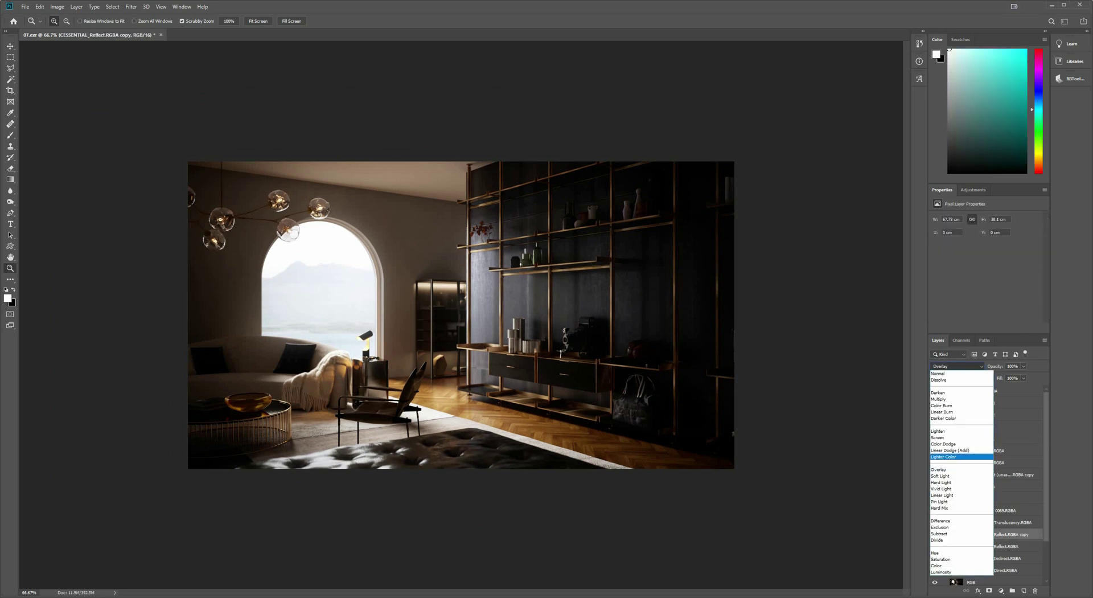
pyautogui.click(946, 476)
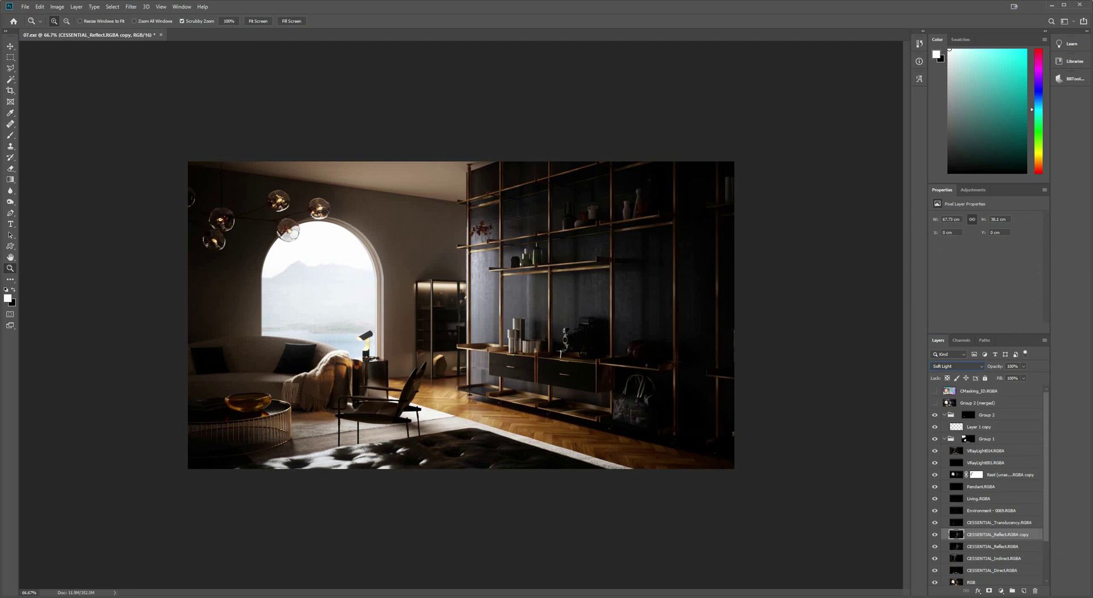
pyautogui.click(1024, 366)
pyautogui.moveTo(1025, 376); pyautogui.dragTo(995, 376)
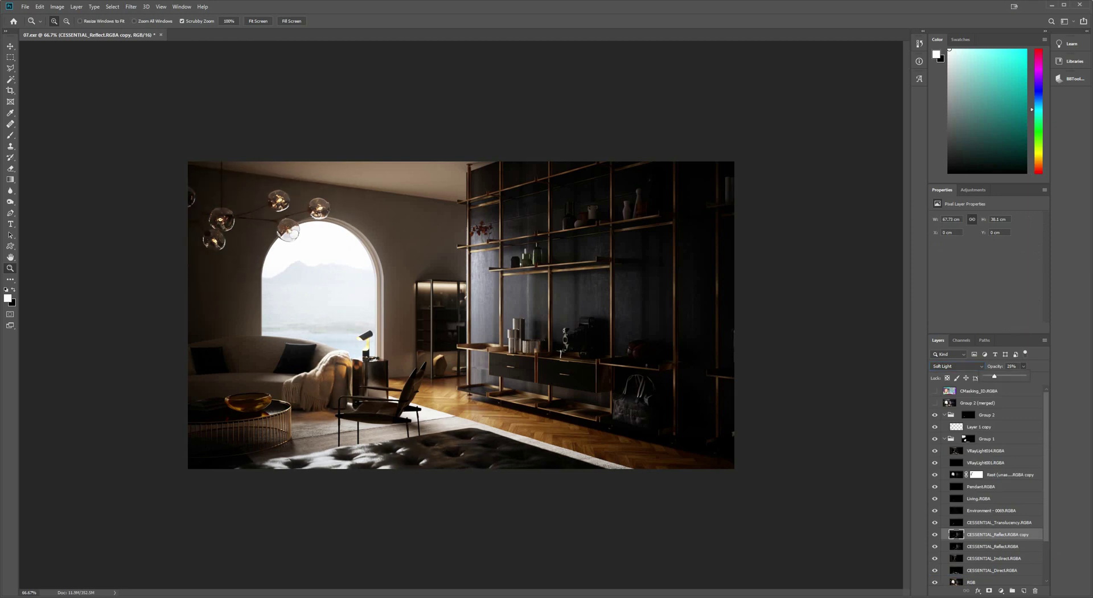
# - Show the CMasking_ID.RGBA layer and select the red bed region on it with the Magic Wand
pyautogui.click(935, 392)
pyautogui.press('w')
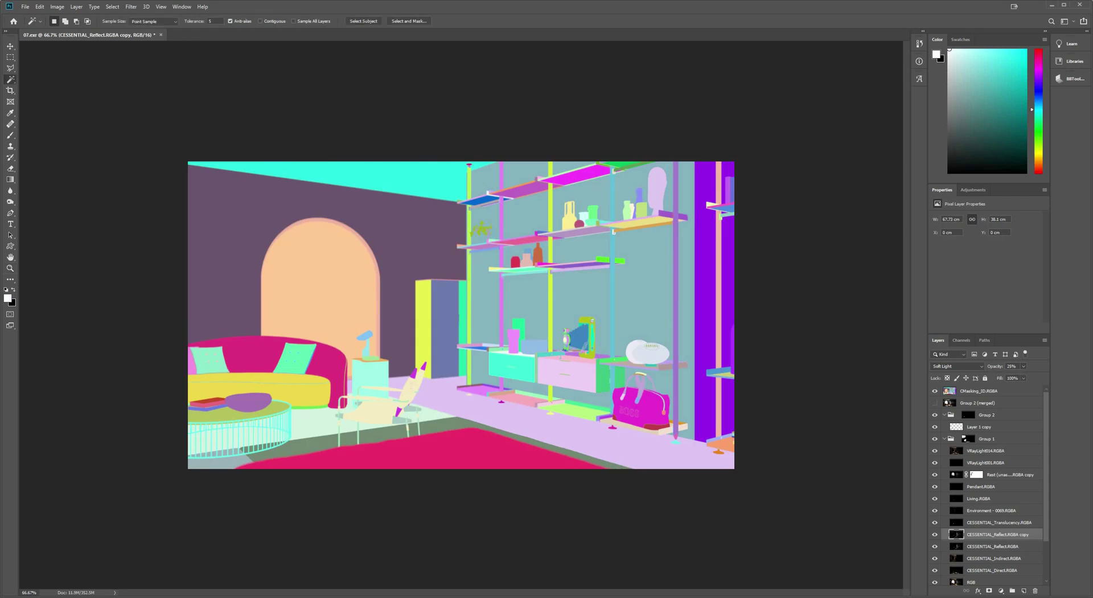
pyautogui.click(576, 297)
pyautogui.click(978, 391)
pyautogui.click(445, 449)
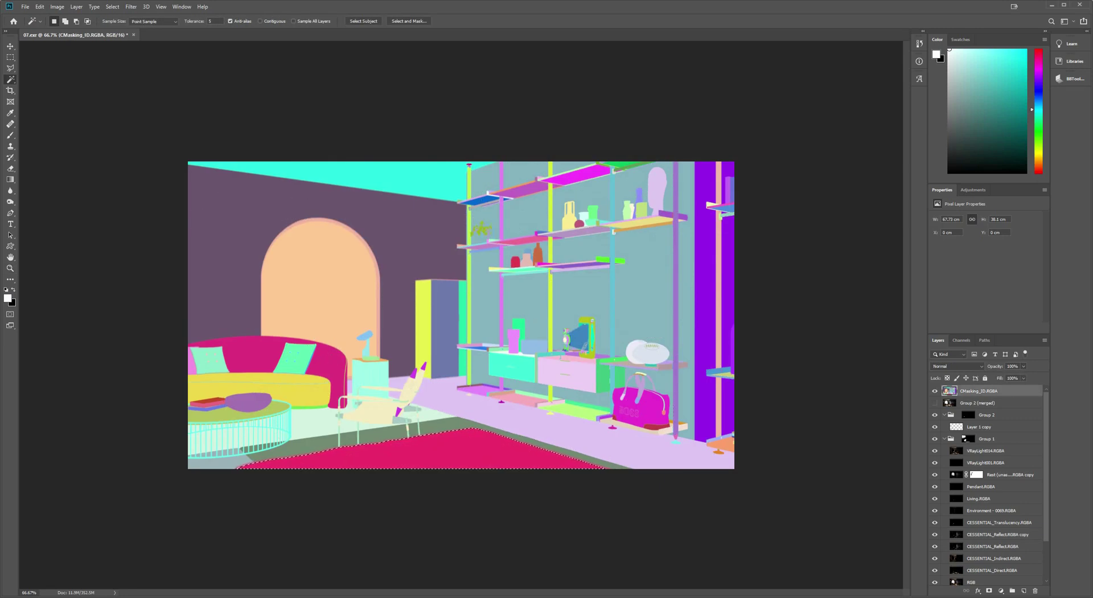
# - Hide the ID layer, mask the Reflect copy to the bed selection and compare the image with and without that copy
pyautogui.click(935, 392)
pyautogui.click(997, 535)
pyautogui.click(989, 591)
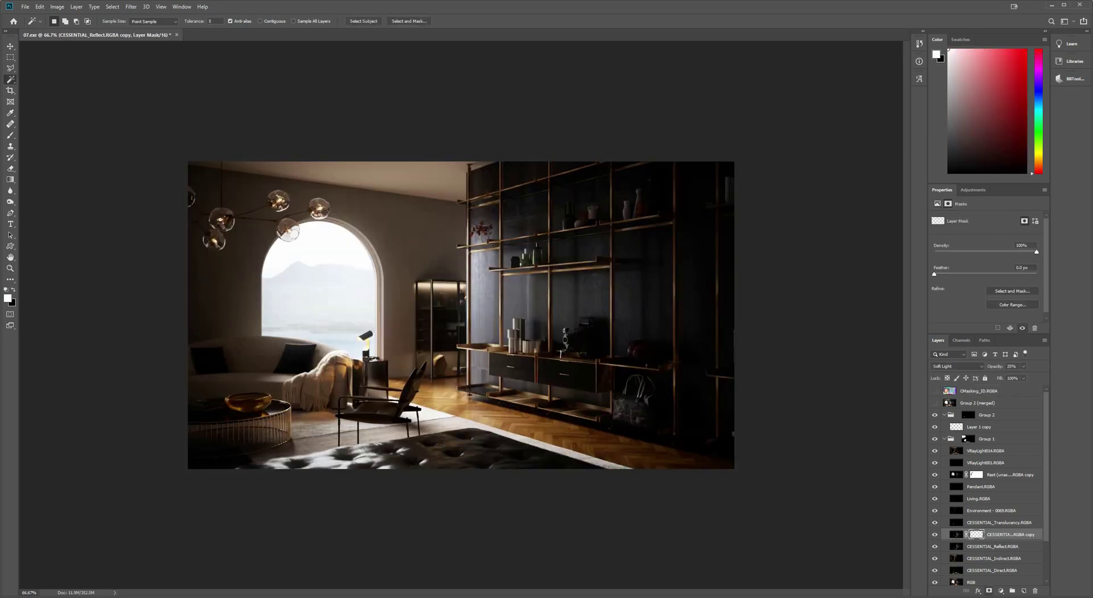
pyautogui.click(935, 534)
pyautogui.click(935, 535)
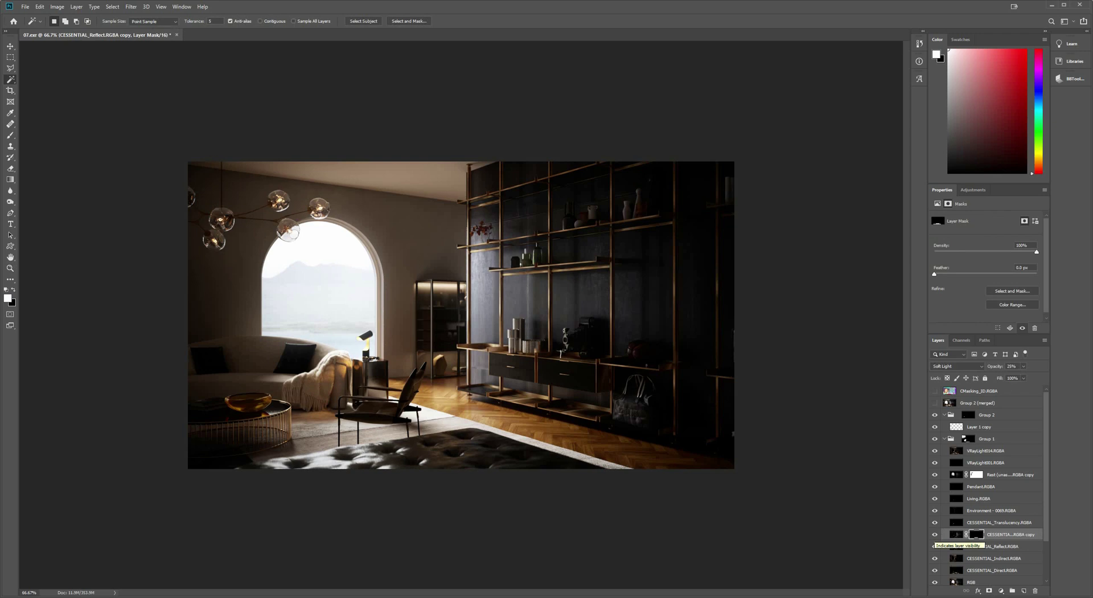
# - Try to create a merged copy of only Group 2 and the upper Group 1
pyautogui.click(944, 416)
pyautogui.click(987, 415)
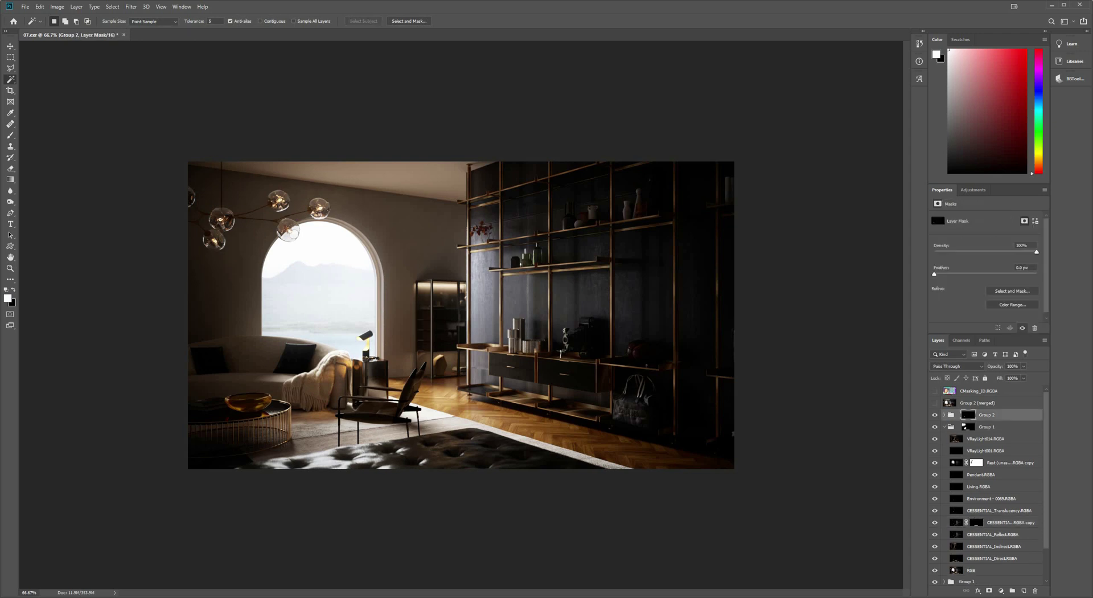
pyautogui.keyDown('shift'); pyautogui.click(987, 427); pyautogui.keyUp('shift')
pyautogui.hotkey('ctrl', 'alt', 'e')
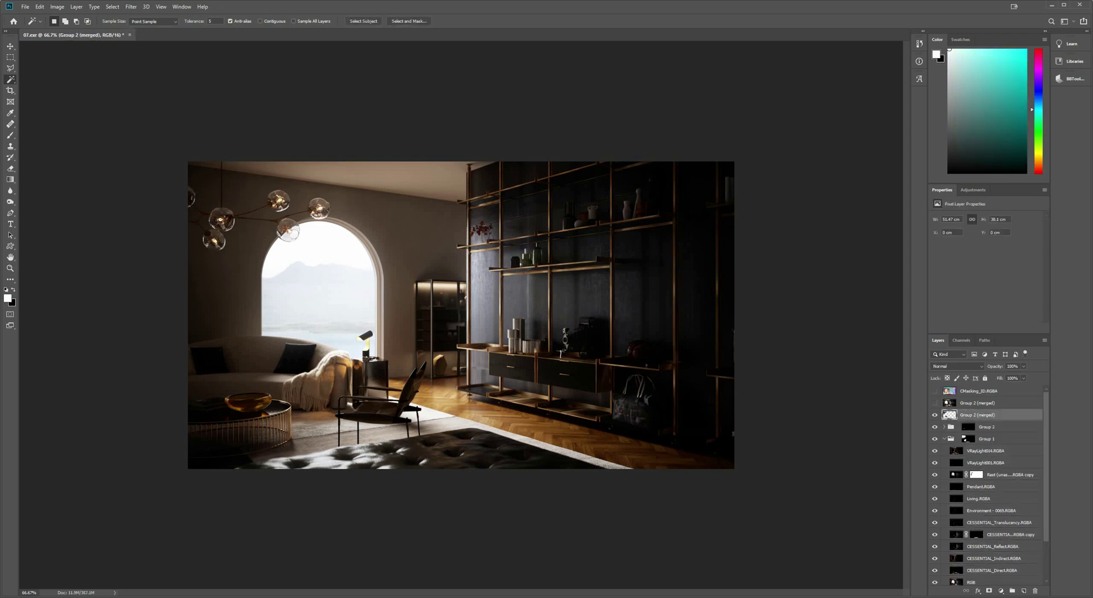
pyautogui.hotkey('ctrl', 'z')
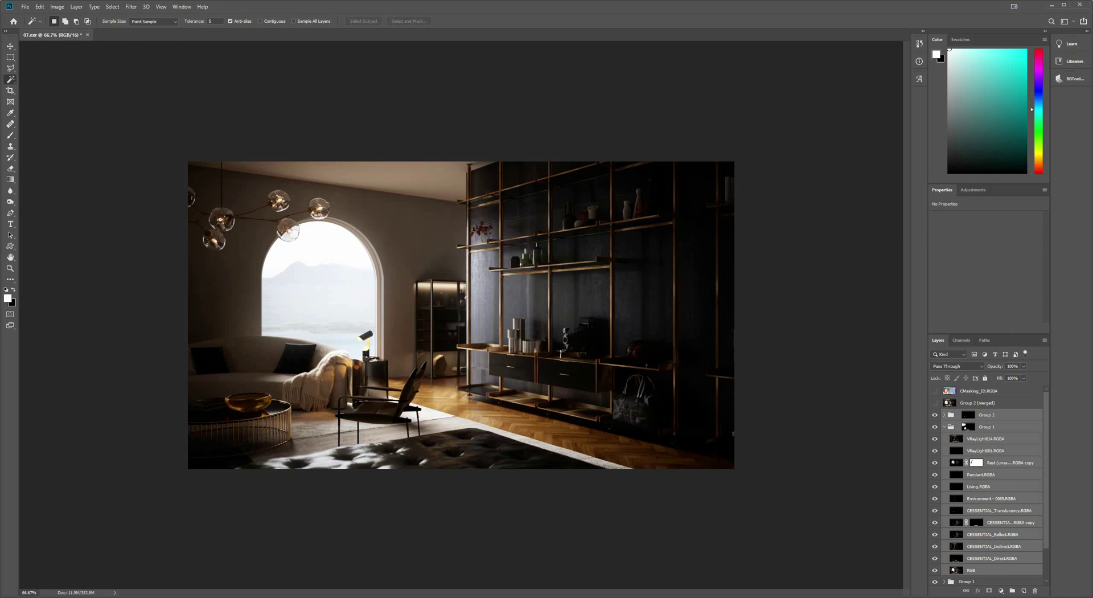
# - Create a new merged copy from Group 2 and the groups below it
pyautogui.scroll(-1, 988, 484)
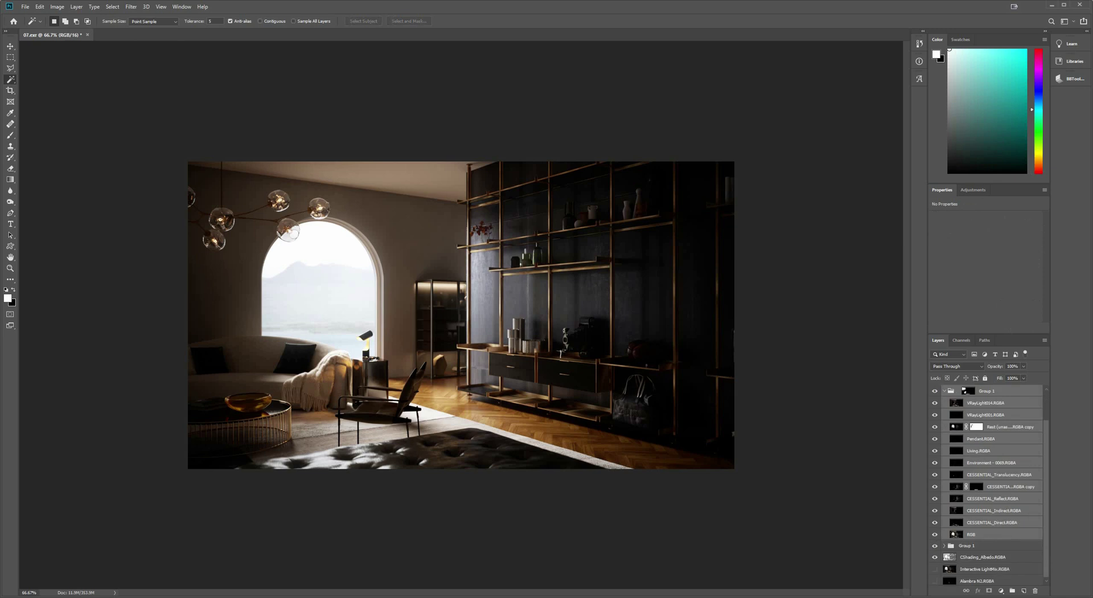
pyautogui.scroll(1, 988, 484)
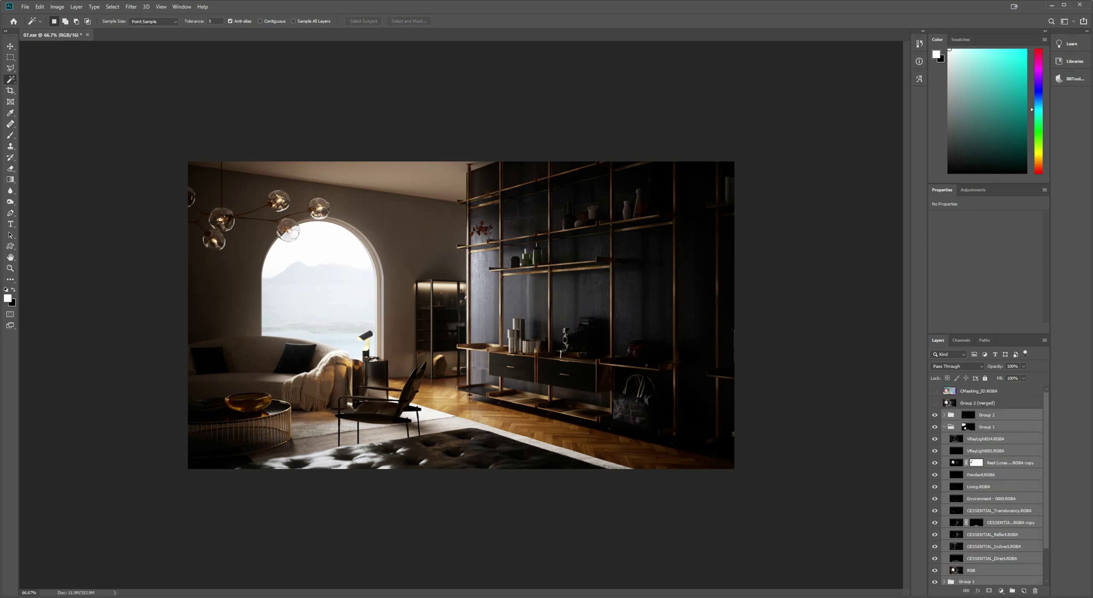
pyautogui.hotkey('ctrl', 'alt', 'e')
# - Delete the old Group 2 (merged) layer and reapply the last Camera Raw Filter to the new merged copy
pyautogui.click(978, 404)
pyautogui.press('Delete')
pyautogui.click(131, 7)
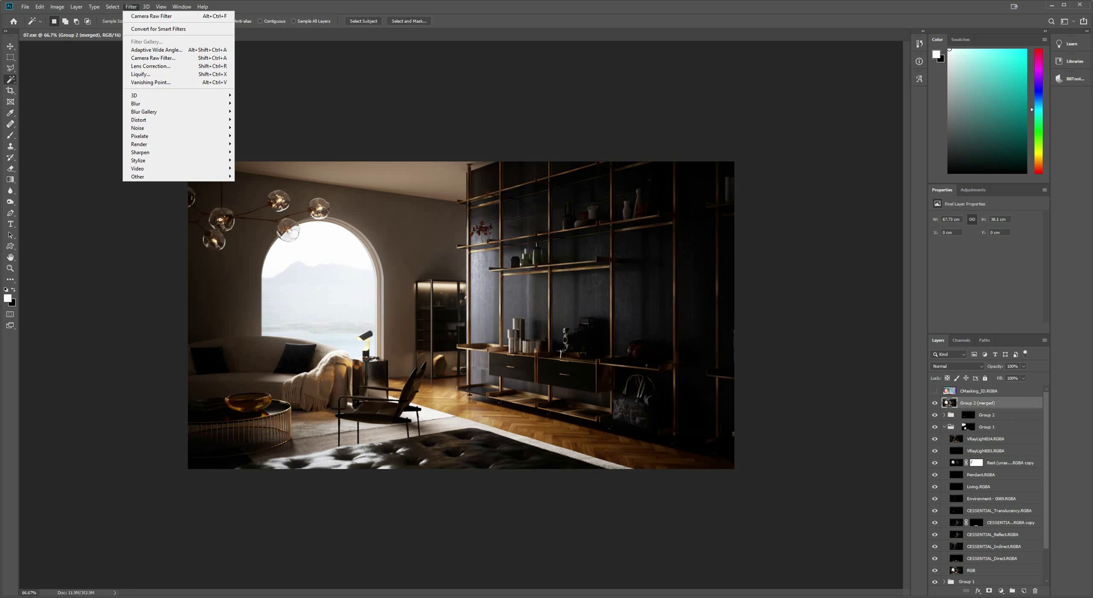
pyautogui.click(152, 17)
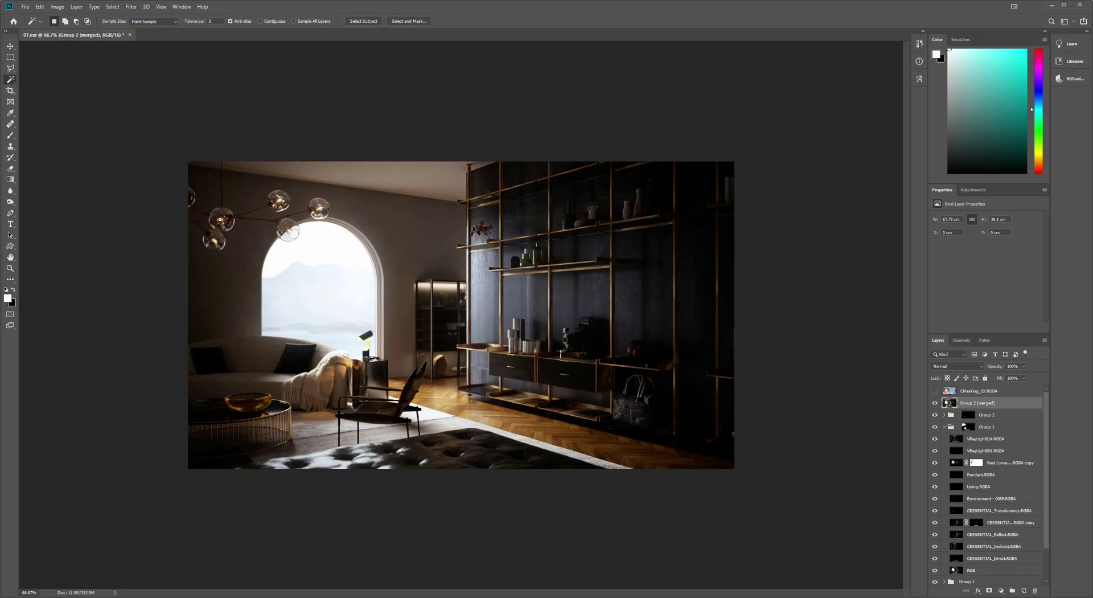
# - Apply a custom Lens Correction with chromatic aberration set to +50 red/cyan, +50 green/magenta and -50 blue/yellow
pyautogui.click(131, 6)
pyautogui.click(152, 66)
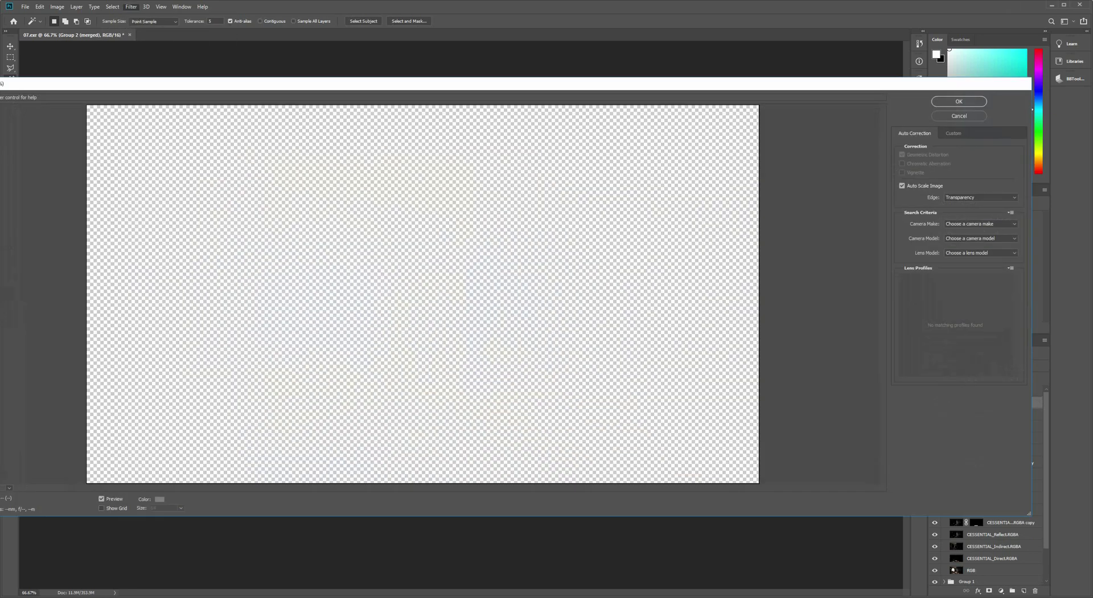
pyautogui.click(954, 133)
pyautogui.moveTo(994, 201); pyautogui.dragTo(944, 201)
pyautogui.write('50')
pyautogui.press('Tab')
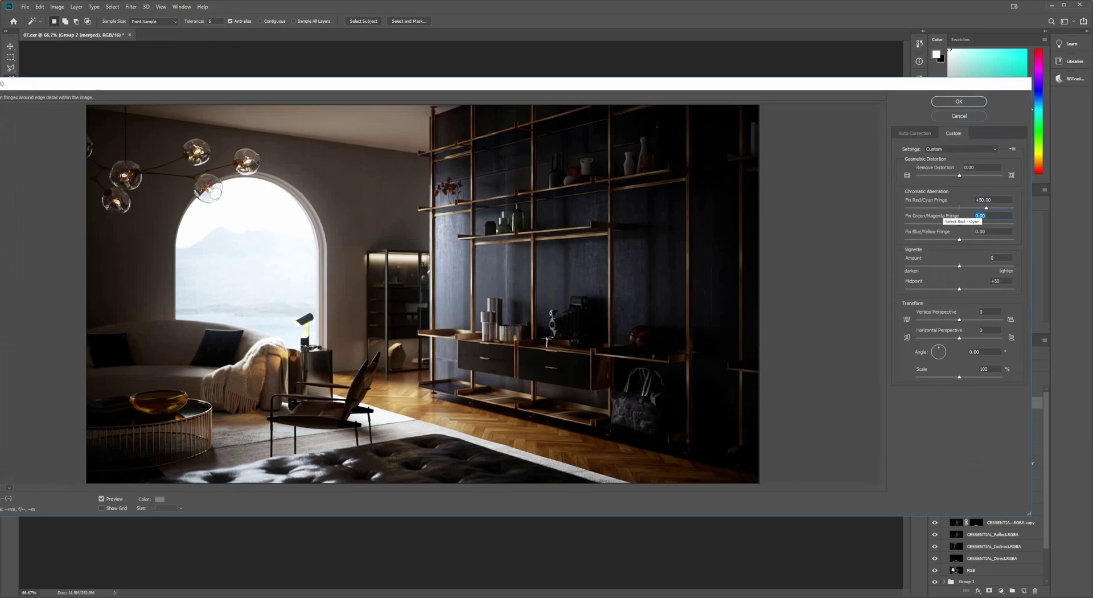
pyautogui.write('50')
pyautogui.press('Tab')
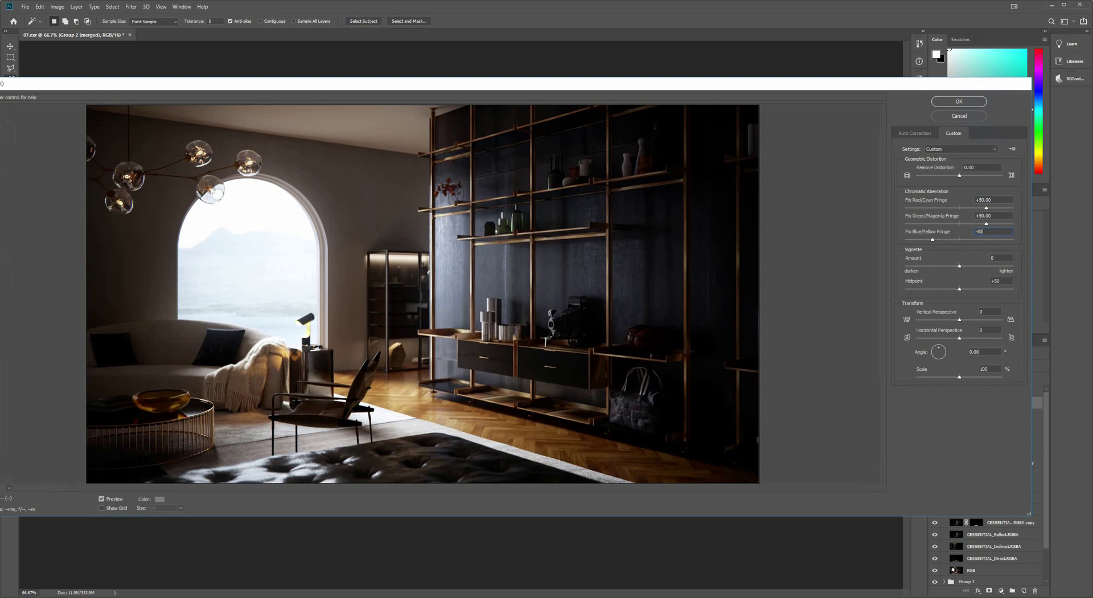
pyautogui.press('Return')
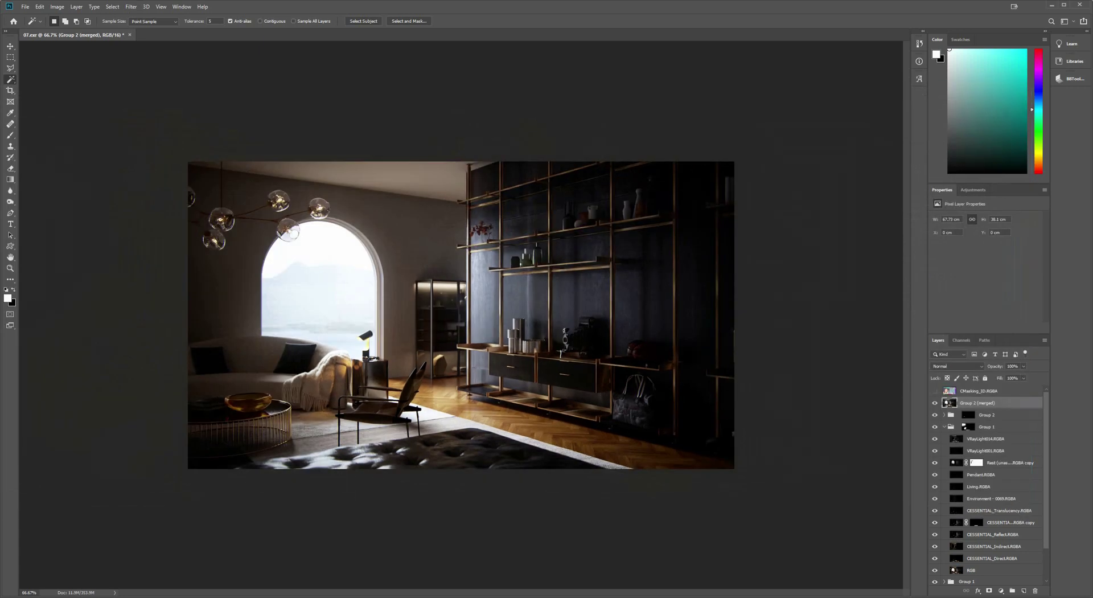
# - Examine the corrected image at several zoom levels and compare it with the isolated RGB layer
pyautogui.press('v')
pyautogui.hotkey('ctrl', '-')
pyautogui.hotkey('ctrl', '-')
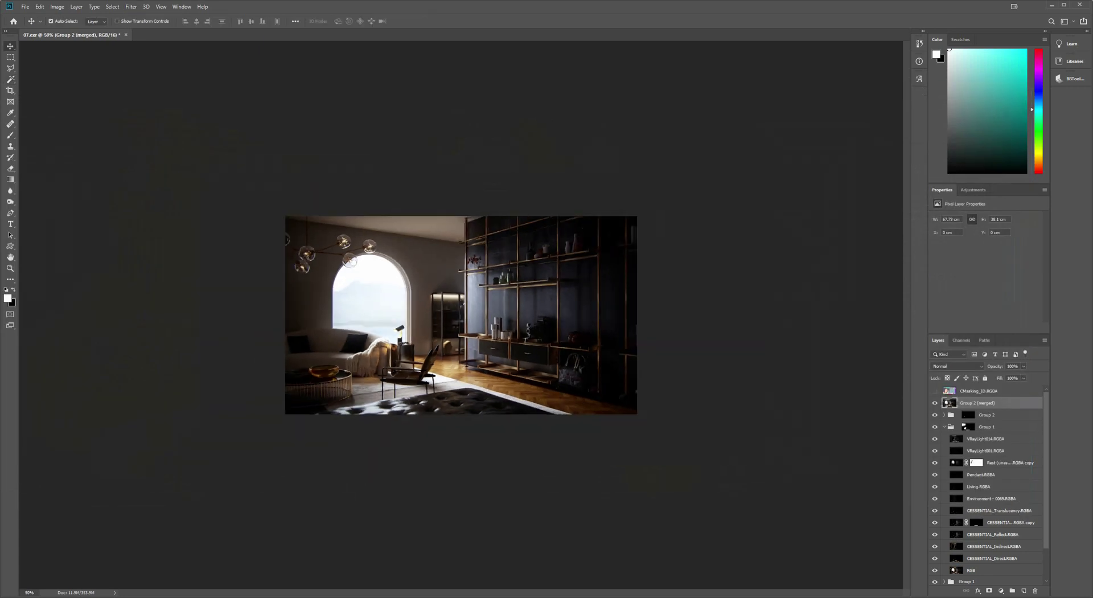
pyautogui.hotkey('ctrl', '+')
pyautogui.hotkey('ctrl', '+')
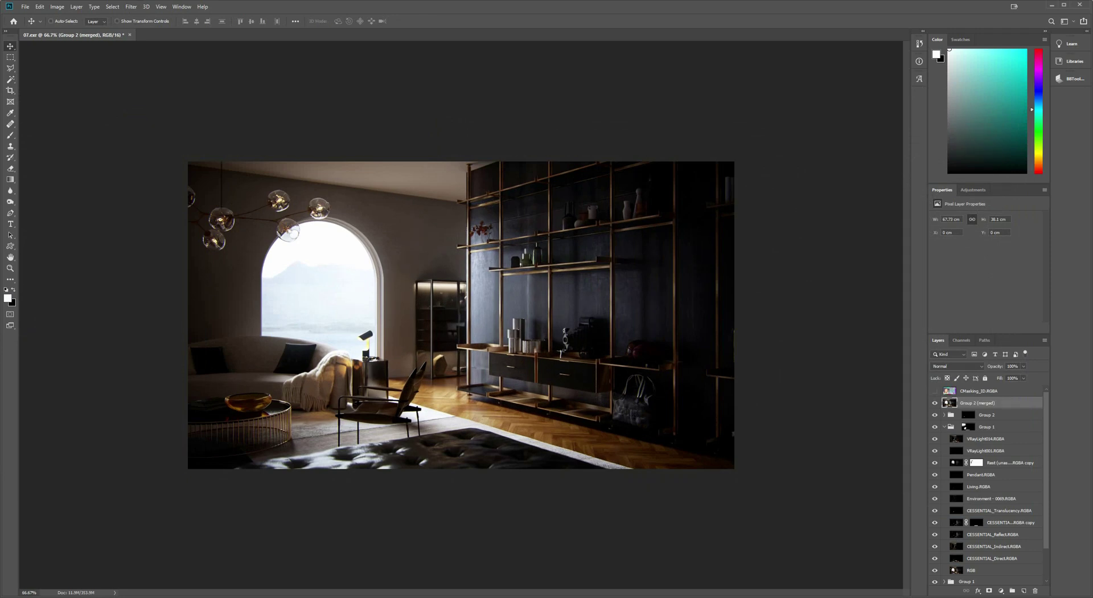
pyautogui.press('z')
pyautogui.hotkey('ctrl', '1')
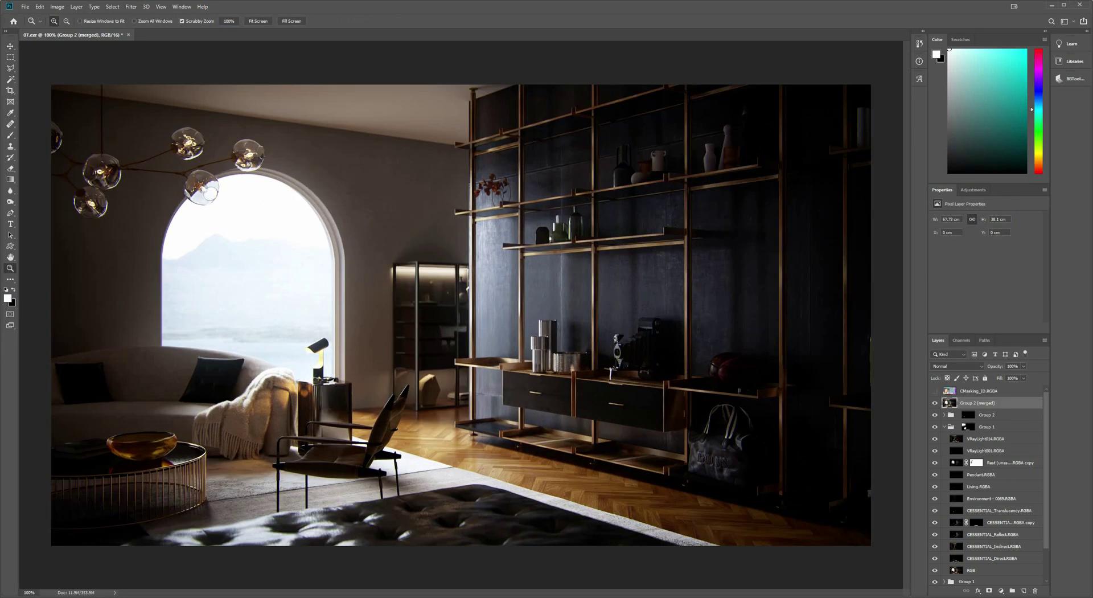
pyautogui.keyDown('alt'); pyautogui.click(934, 569); pyautogui.keyUp('alt')
pyautogui.keyDown('alt'); pyautogui.click(934, 570); pyautogui.keyUp('alt')
# - Collapse the upper Group 1, expand the lower Group 1, enlarge the layer list and show only the lower group's RGB layer
pyautogui.click(944, 427)
pyautogui.click(967, 438)
pyautogui.click(944, 438)
pyautogui.scroll(-3, 968, 456)
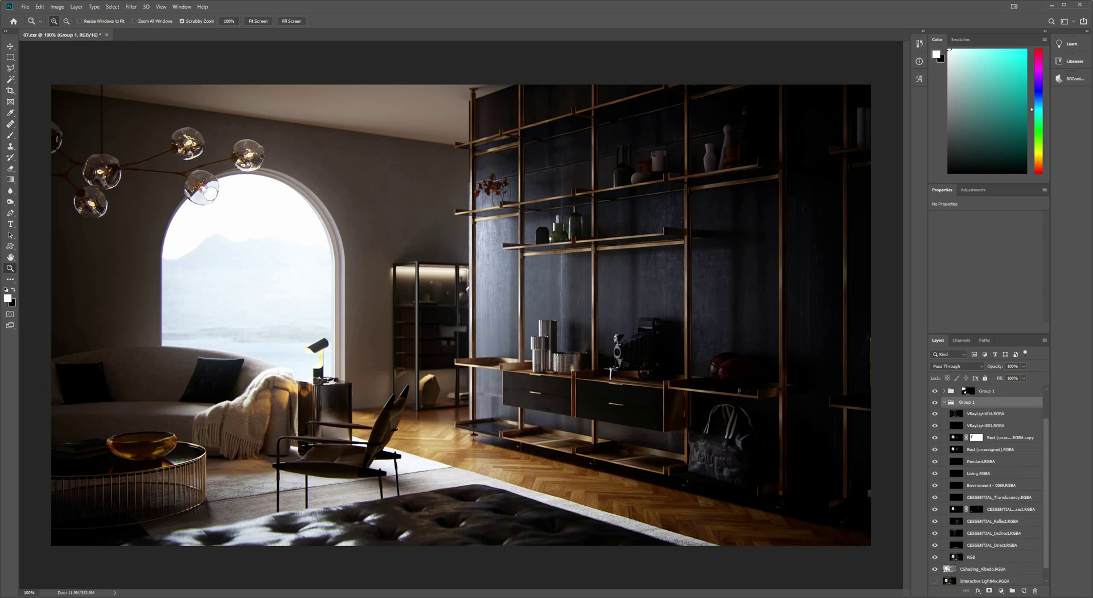
pyautogui.moveTo(965, 334); pyautogui.dragTo(965, 222)
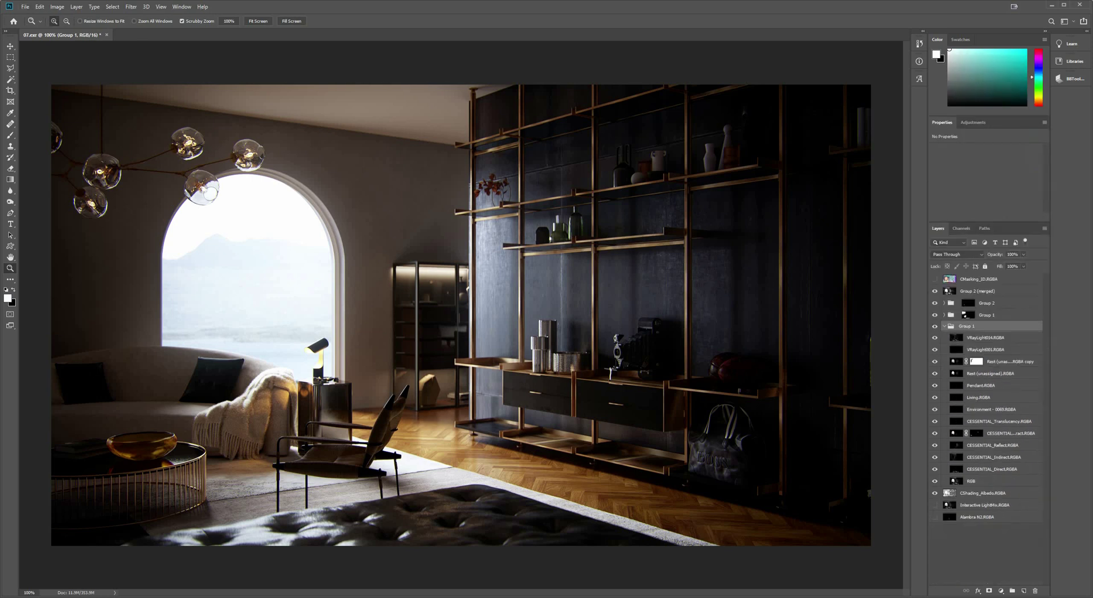
pyautogui.keyDown('alt'); pyautogui.click(935, 481); pyautogui.keyUp('alt')
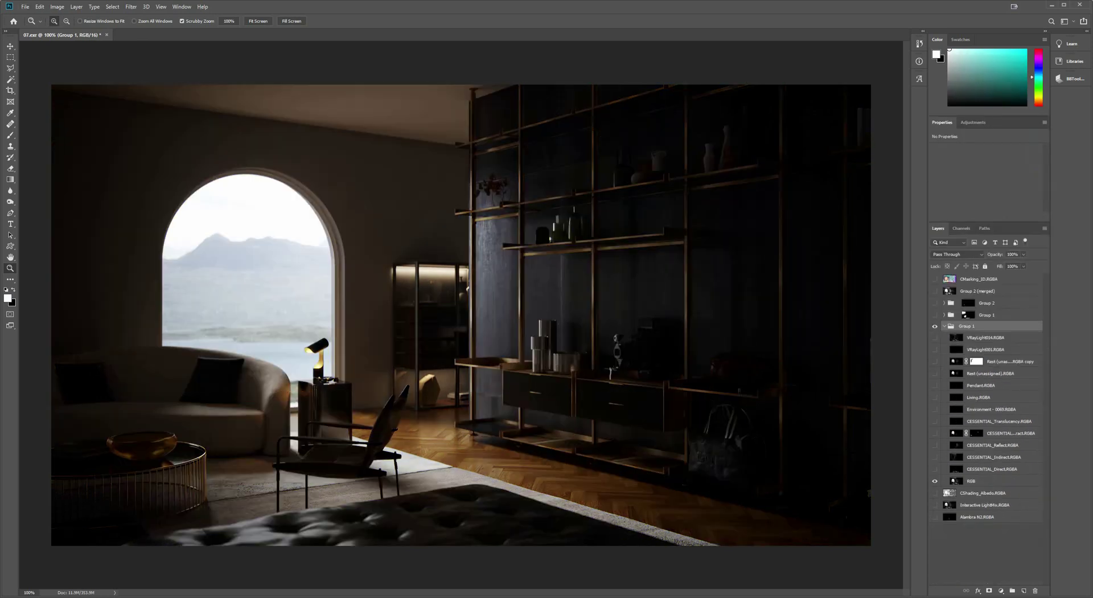
# - Show the lower Group 1's passes one after another, from CESSENTIAL_Direct up through the light layers, to review each contribution
pyautogui.click(934, 469)
pyautogui.click(934, 457)
pyautogui.click(935, 445)
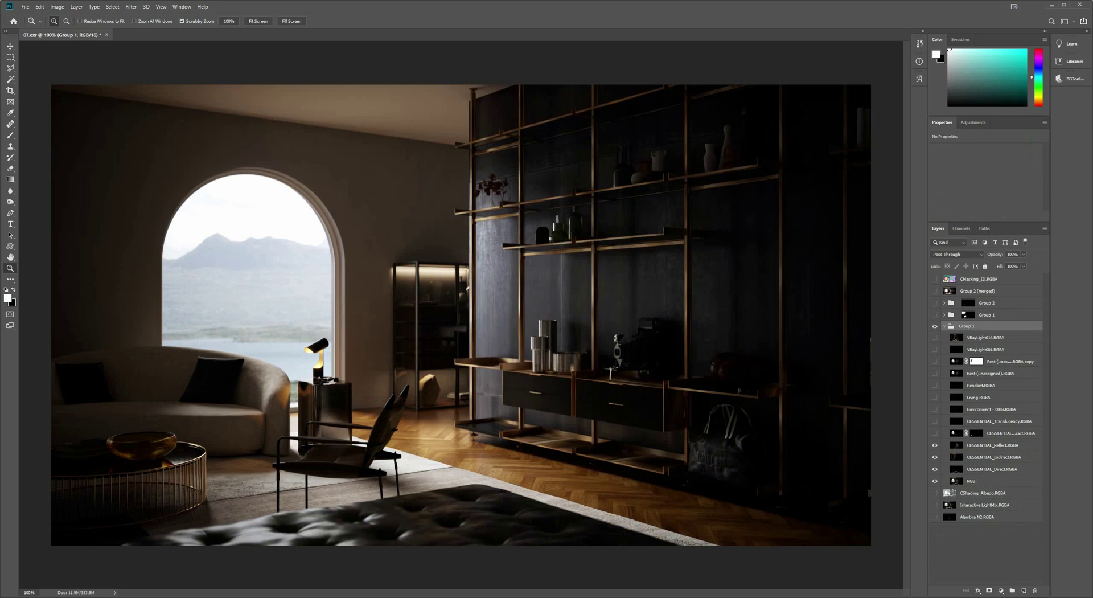
pyautogui.click(934, 433)
pyautogui.click(934, 409)
pyautogui.click(935, 398)
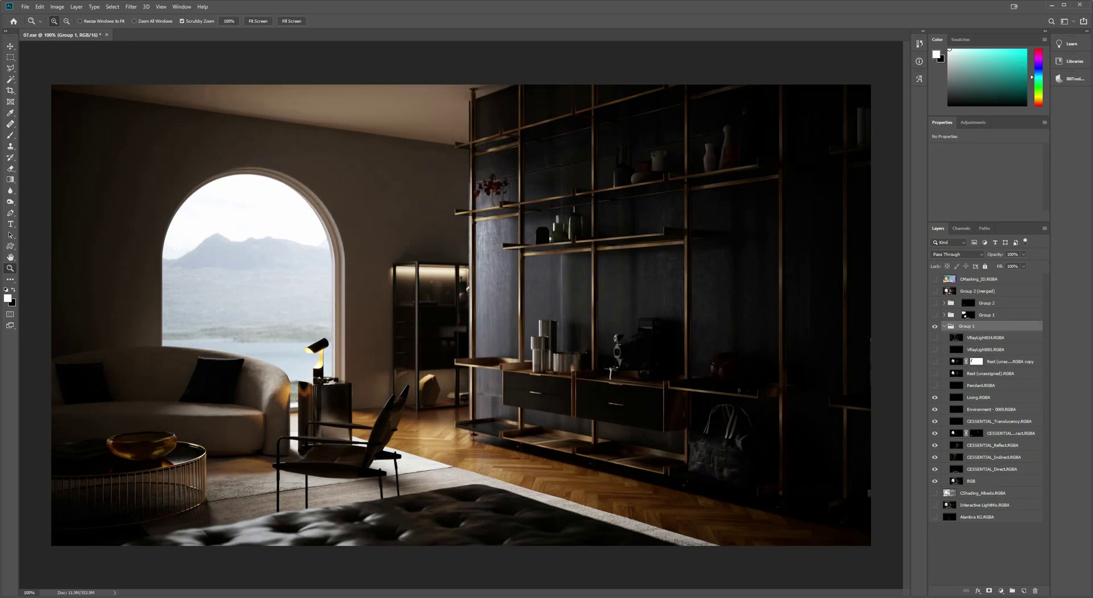
pyautogui.click(934, 373)
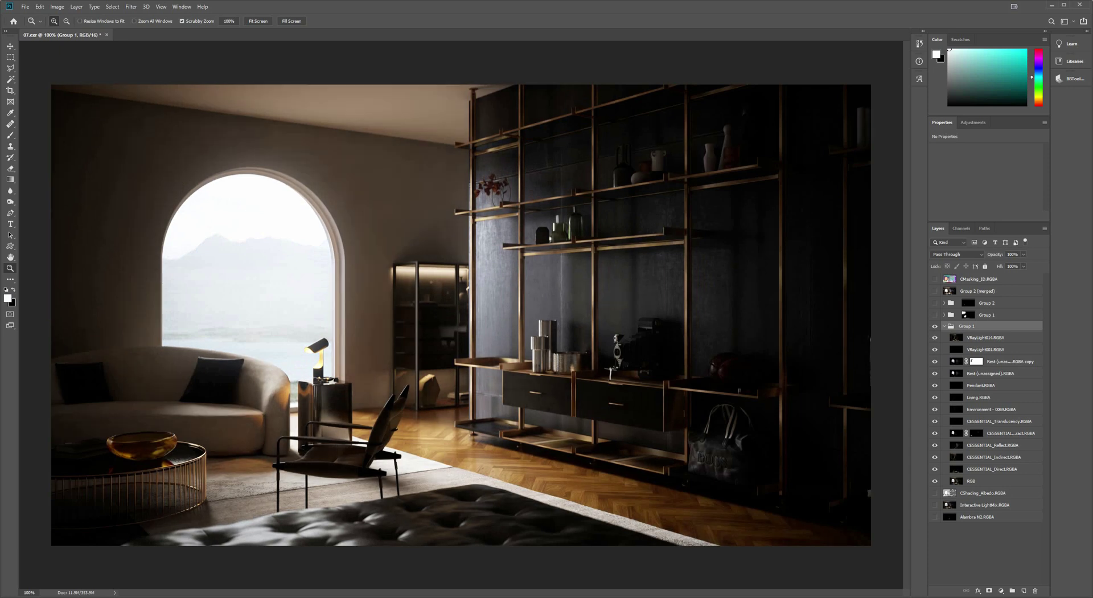
# - Show the upper Group 1 and Group 2, expand the upper Group 1 and make all its passes visible from RGB up to VRayLight014
pyautogui.click(934, 315)
pyautogui.click(934, 303)
pyautogui.click(944, 314)
pyautogui.click(991, 326)
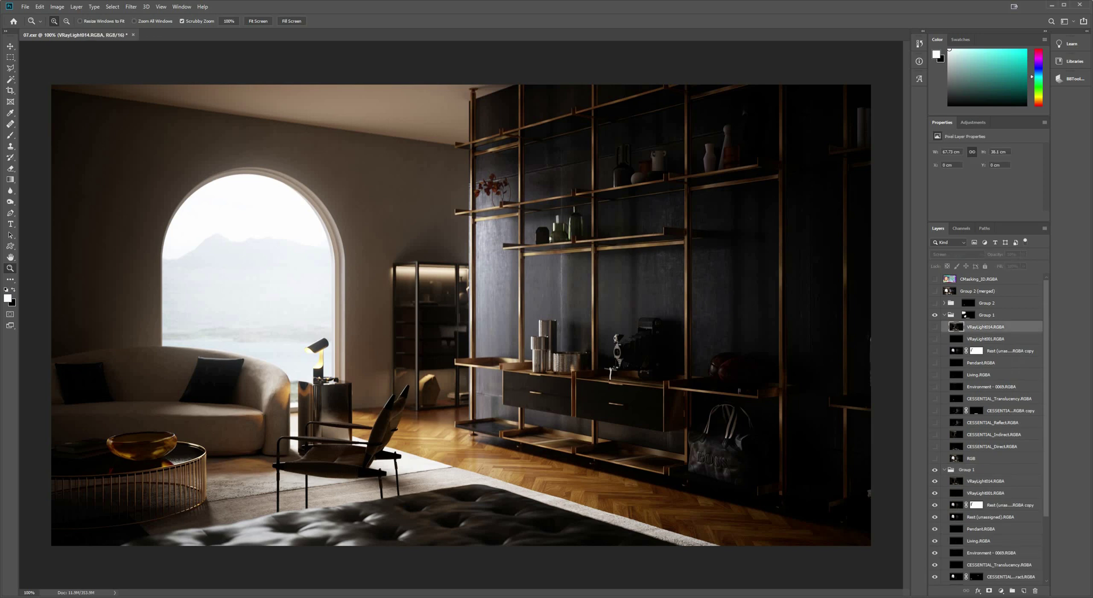
pyautogui.keyDown('shift'); pyautogui.click(988, 459); pyautogui.keyUp('shift')
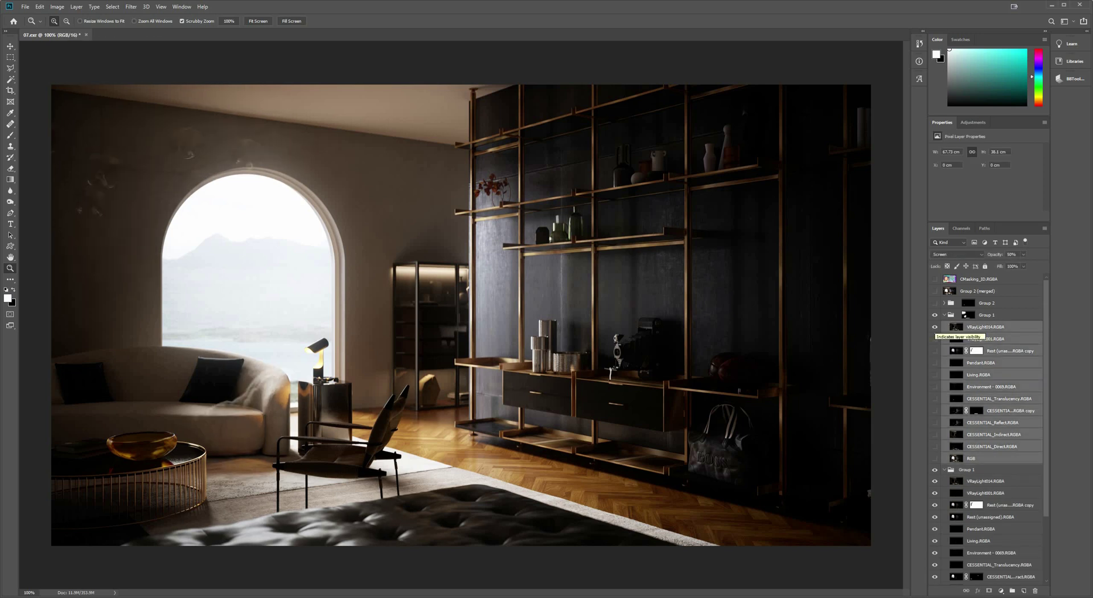
pyautogui.moveTo(935, 399); pyautogui.dragTo(935, 458)
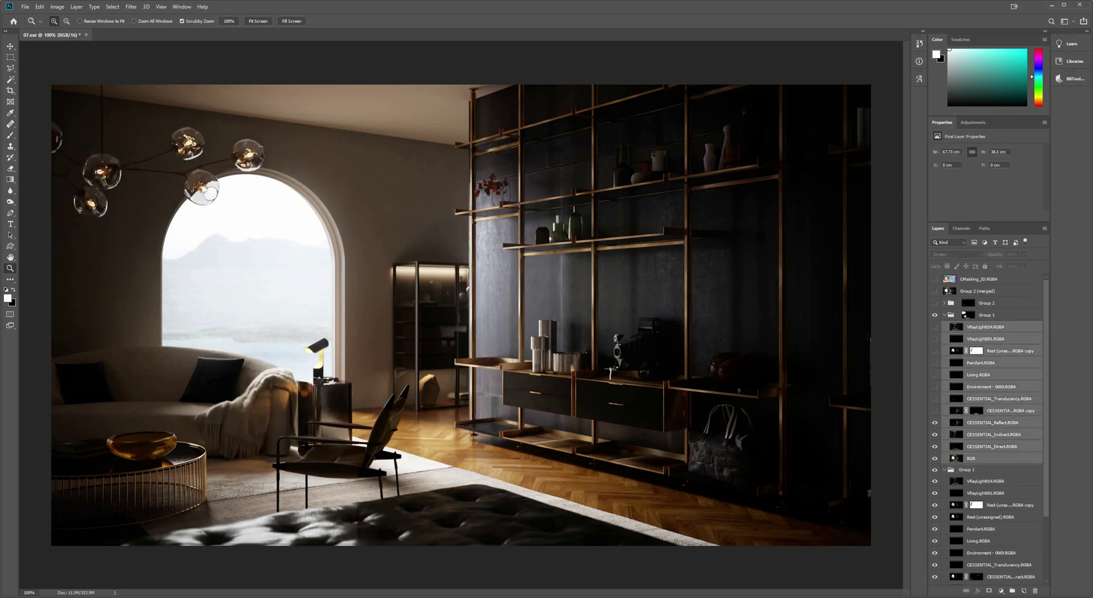
pyautogui.moveTo(934, 398); pyautogui.dragTo(934, 327)
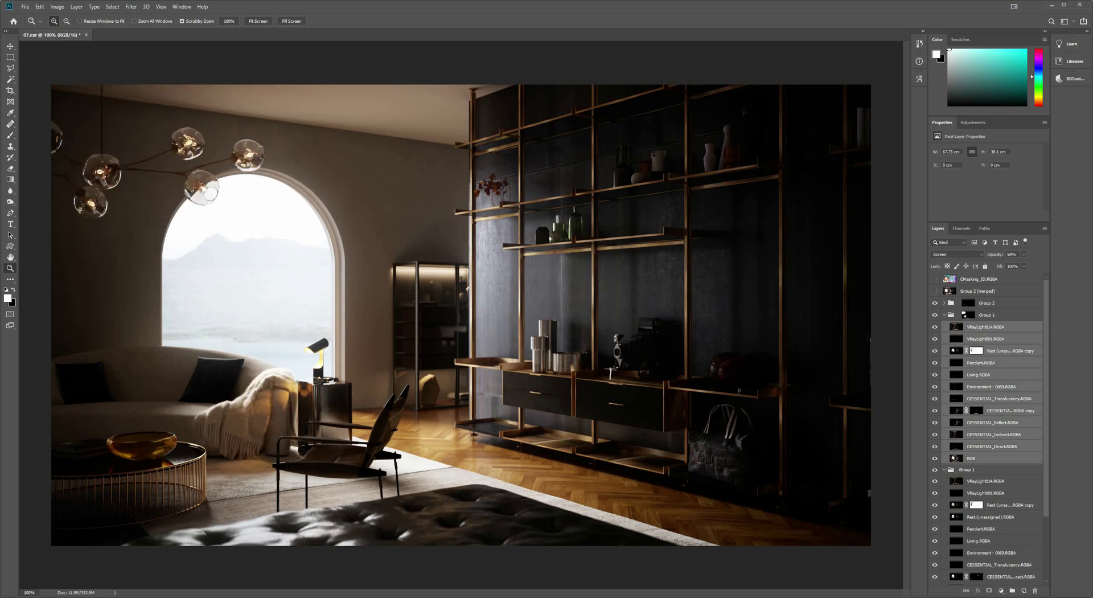
# - Show the Group 2 (merged) layer and apply a Camera Raw Filter to it with Temperature at +4
pyautogui.click(934, 291)
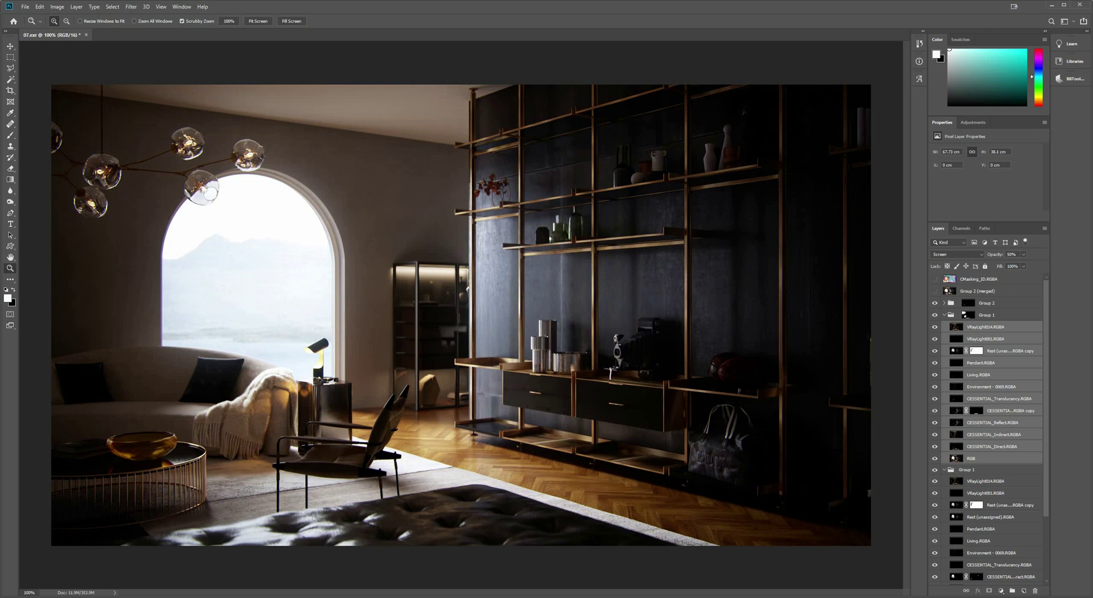
pyautogui.click(934, 291)
pyautogui.click(978, 291)
pyautogui.click(131, 7)
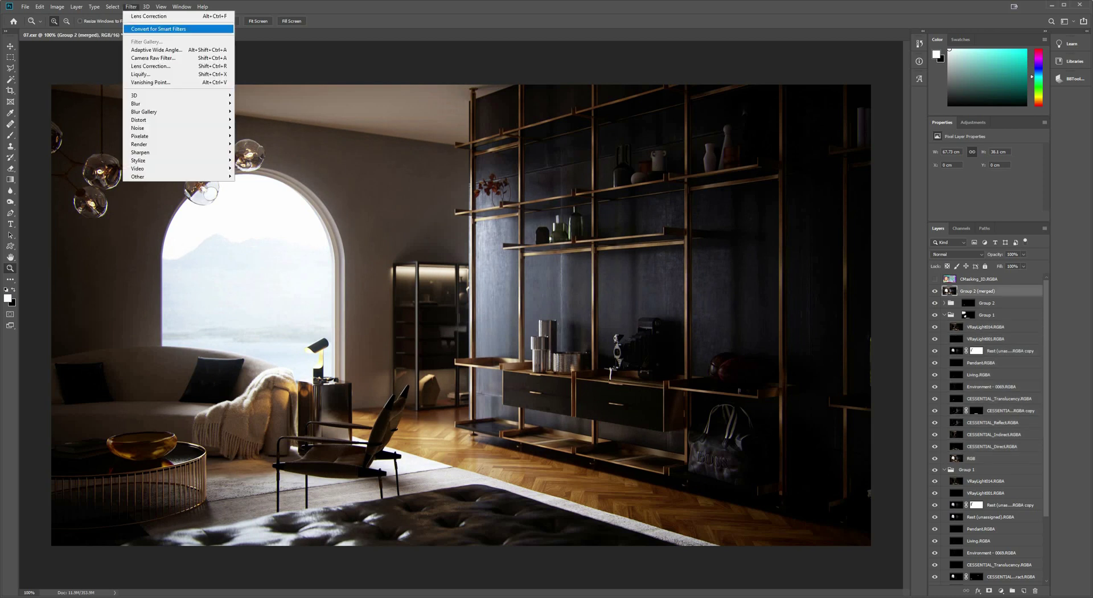
pyautogui.click(150, 58)
pyautogui.moveTo(633, 243); pyautogui.dragTo(635, 244)
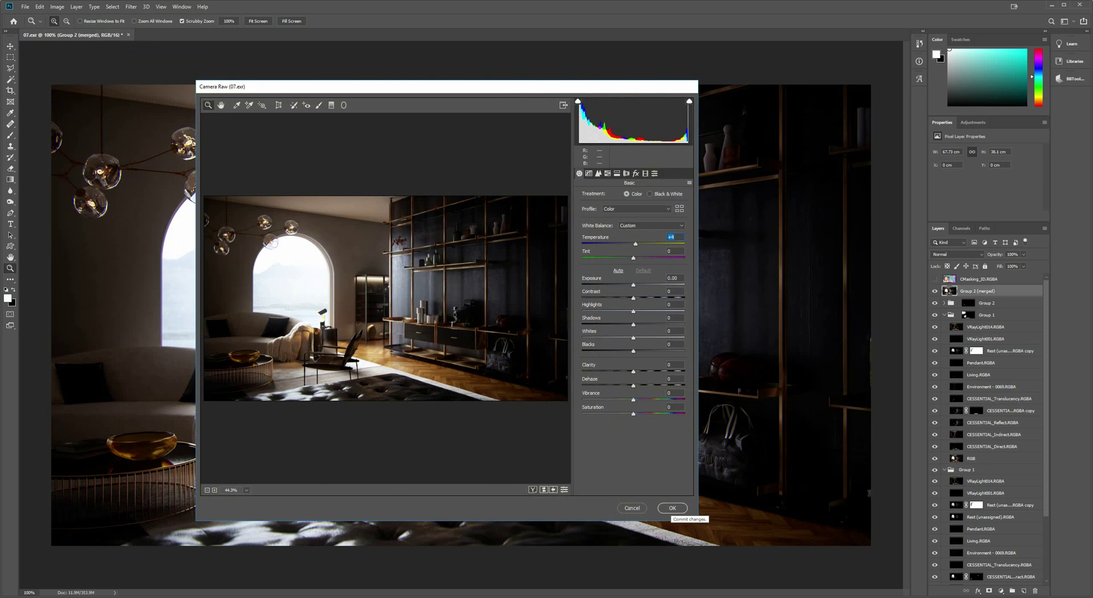
pyautogui.click(672, 508)
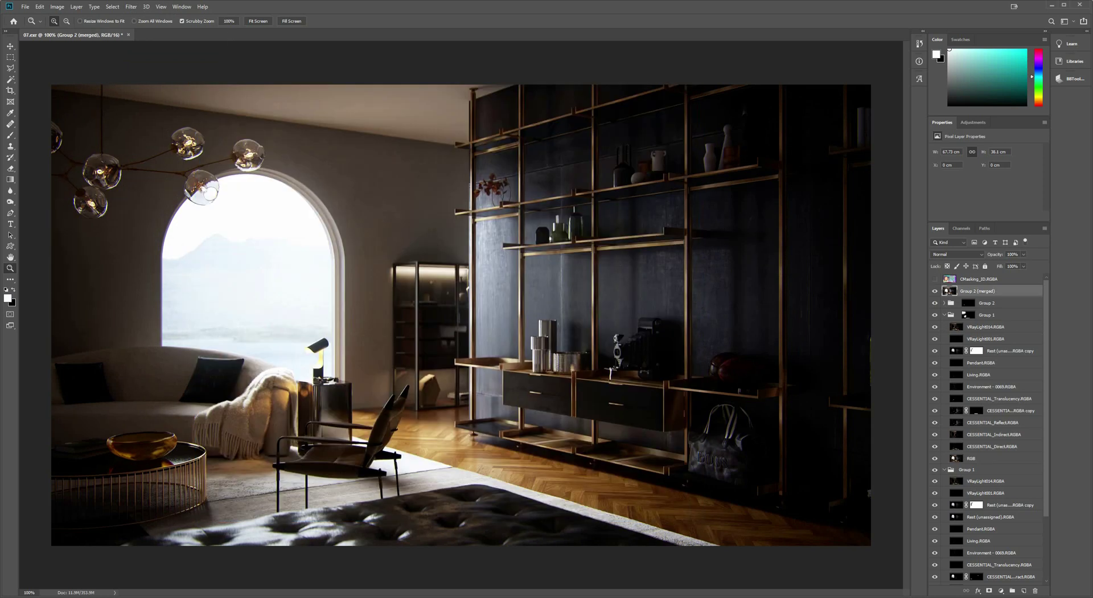
# - Compare the graded image with the isolated RGB layer of the lower Group 1, and inspect the window, shelving and chair areas at 200%
pyautogui.scroll(-2, 951, 296)
pyautogui.keyDown('alt'); pyautogui.click(935, 576); pyautogui.keyUp('alt')
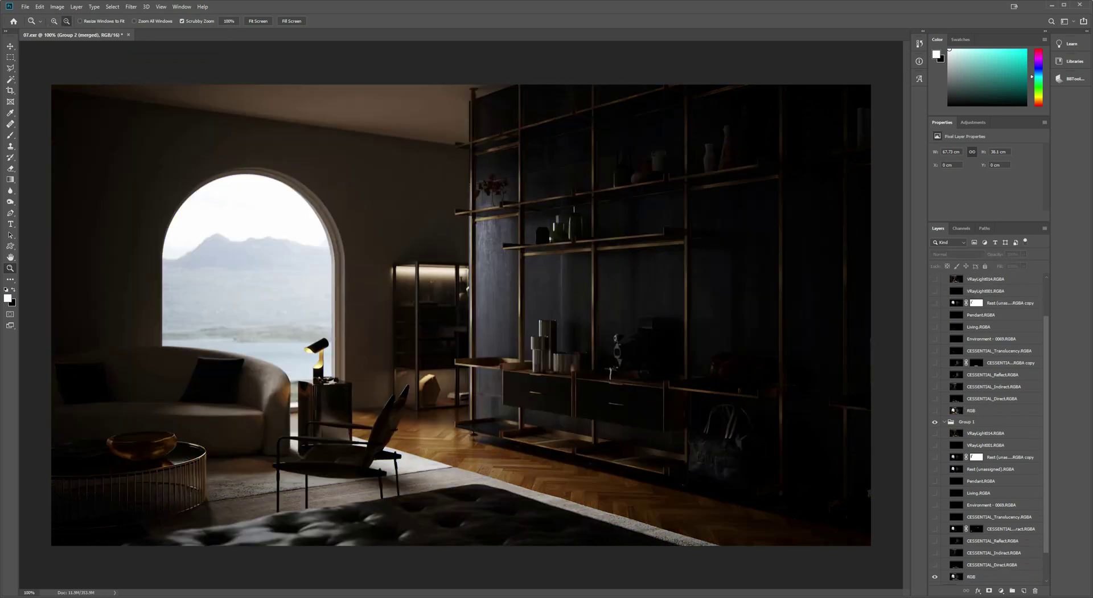
pyautogui.keyDown('alt'); pyautogui.click(935, 576); pyautogui.keyUp('alt')
pyautogui.keyDown('alt'); pyautogui.click(935, 576); pyautogui.keyUp('alt')
pyautogui.keyDown('alt'); pyautogui.click(934, 576); pyautogui.keyUp('alt')
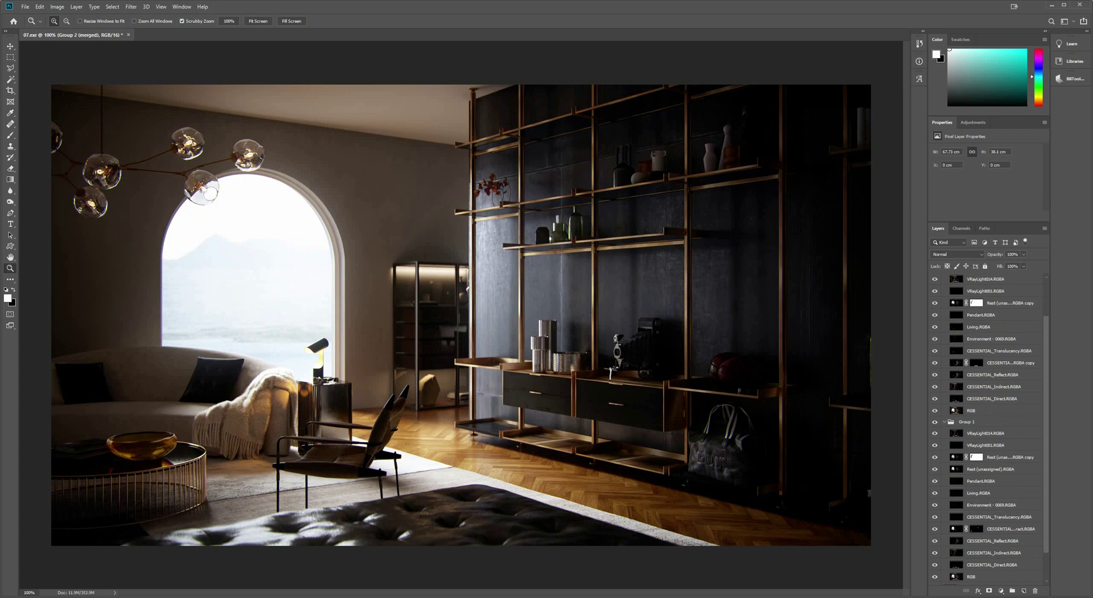
pyautogui.click(561, 303)
pyautogui.moveTo(561, 304); pyautogui.dragTo(1090, 220)
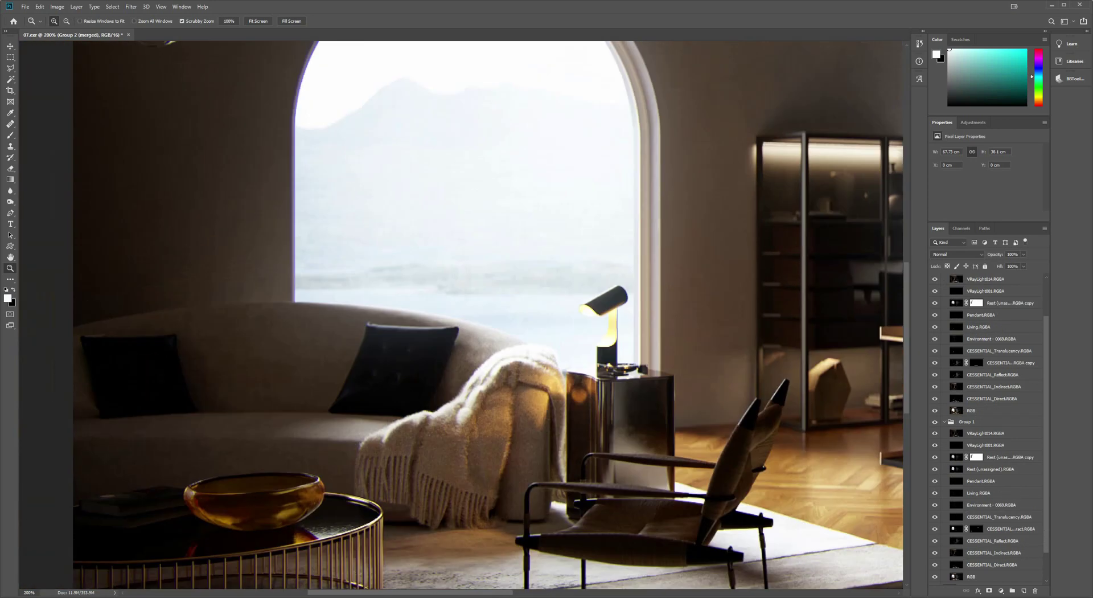
pyautogui.moveTo(906, 188); pyautogui.dragTo(661, 326)
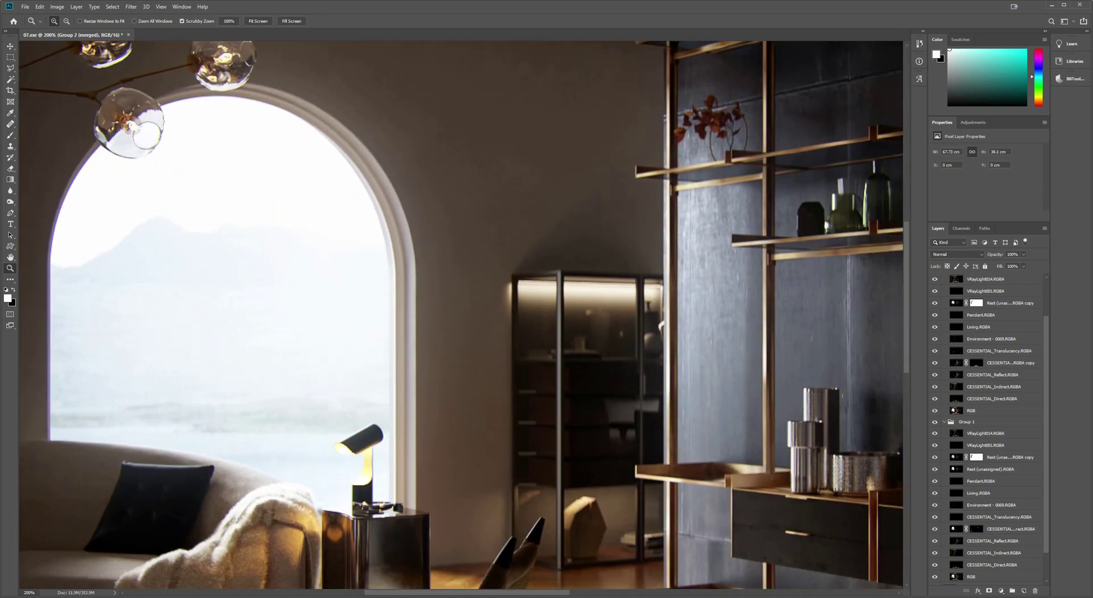
pyautogui.scroll(-4, 465, 315)
pyautogui.scroll(-6, 464, 315)
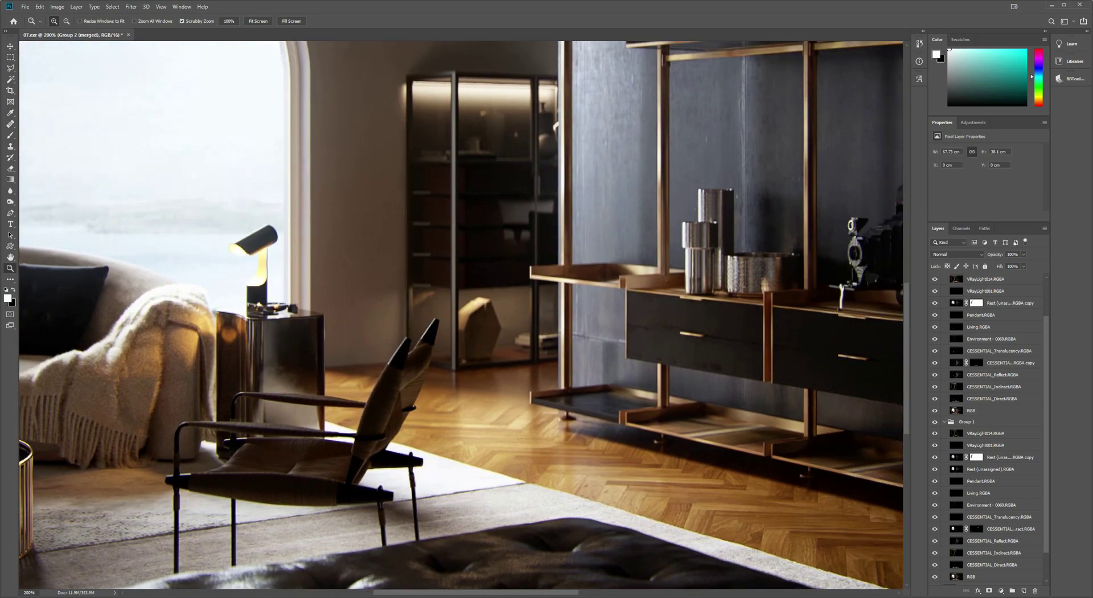